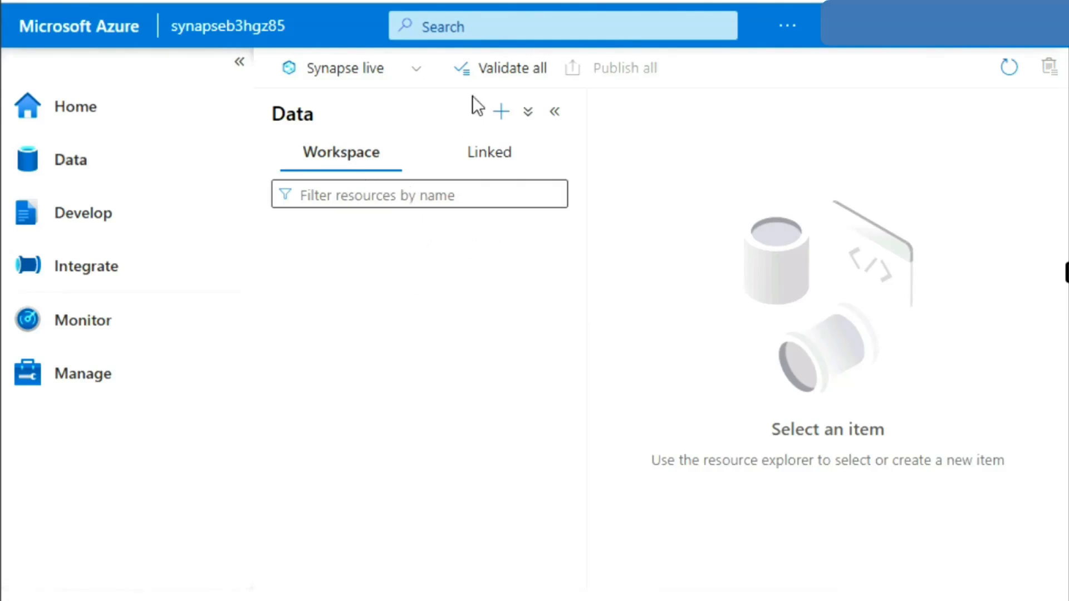
- Create a new lake database in the workspace and accept the database template terms of use
click(504, 114)
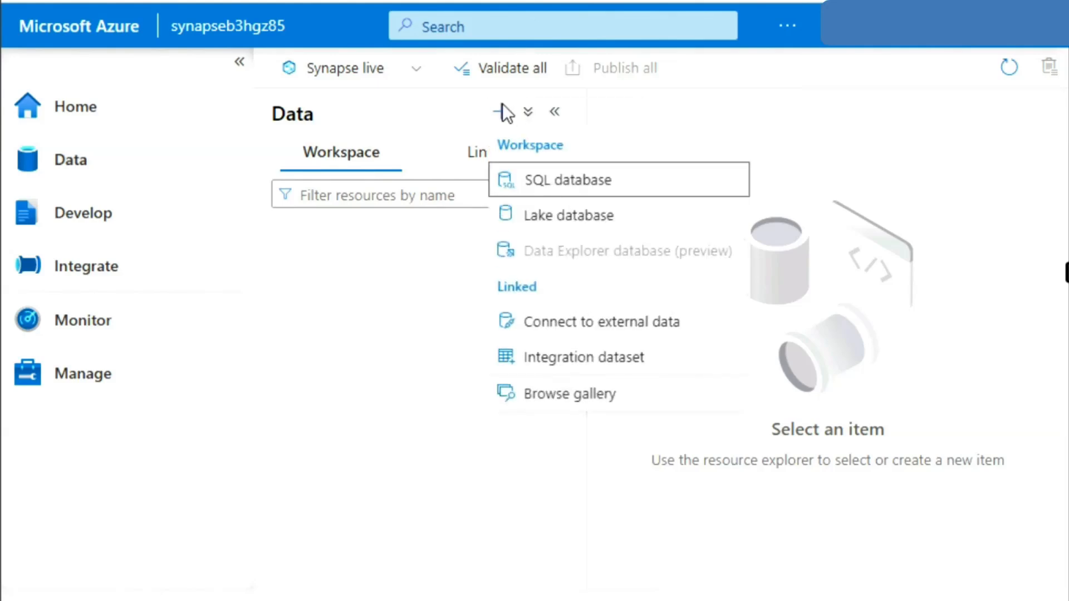
click(581, 222)
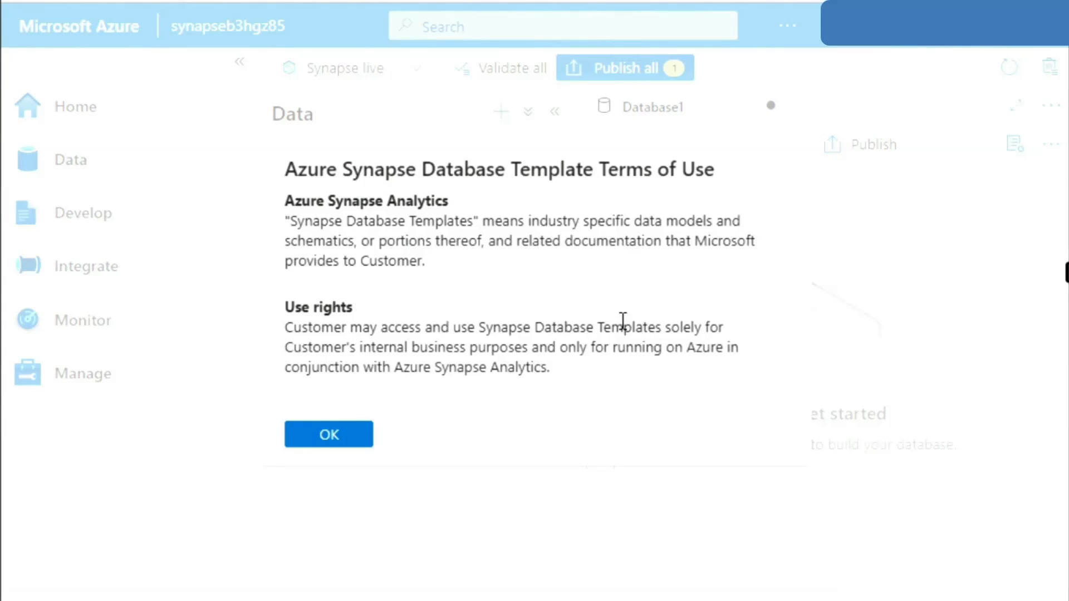
click(336, 439)
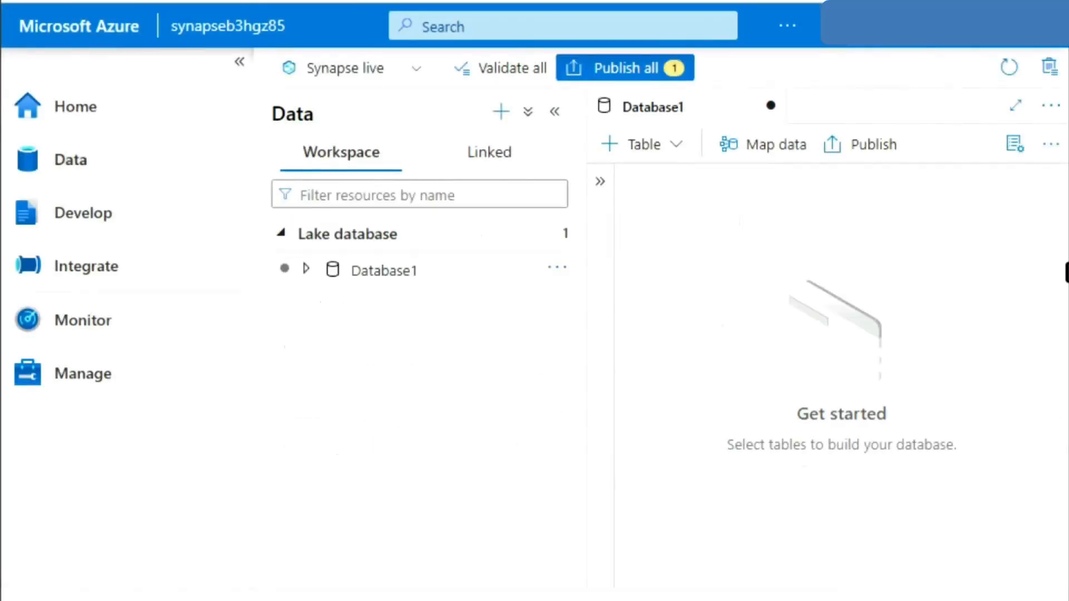
- Collapse the side panes and name the new lake database RetailDB in its properties
click(555, 114)
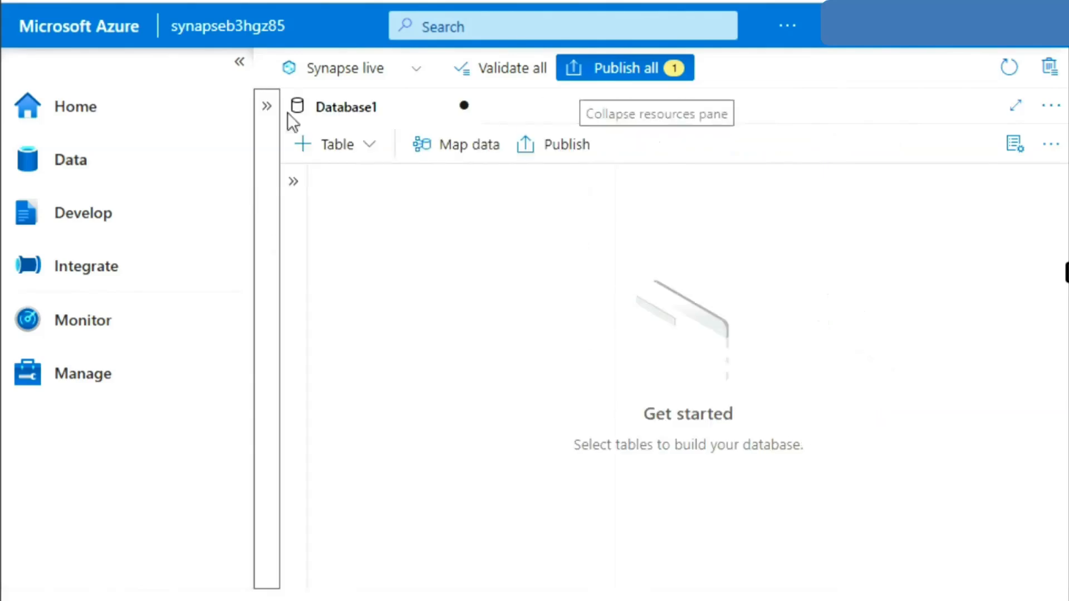
click(240, 63)
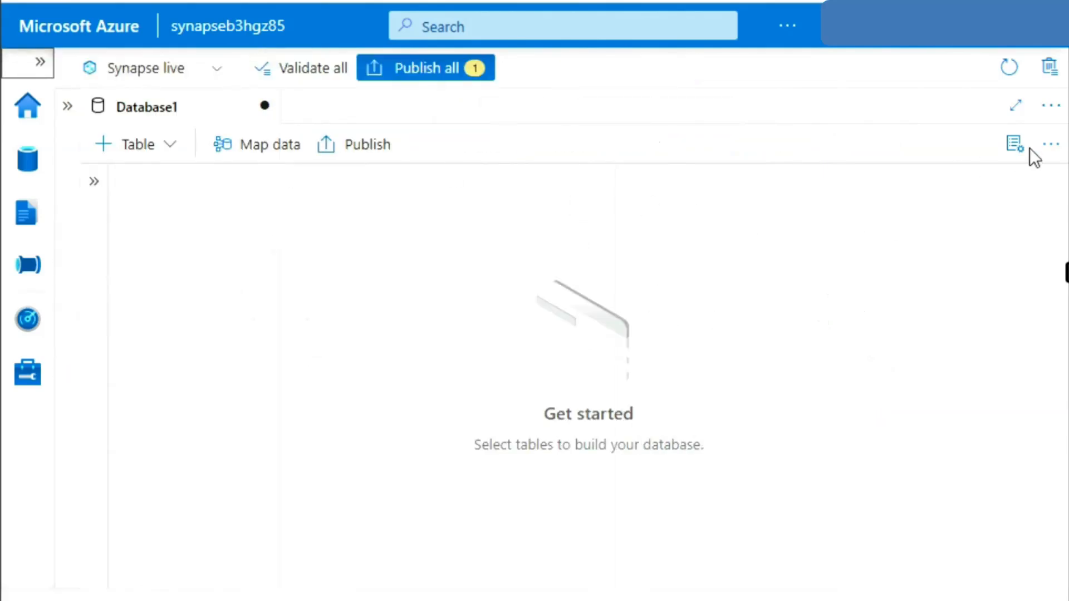
click(1007, 146)
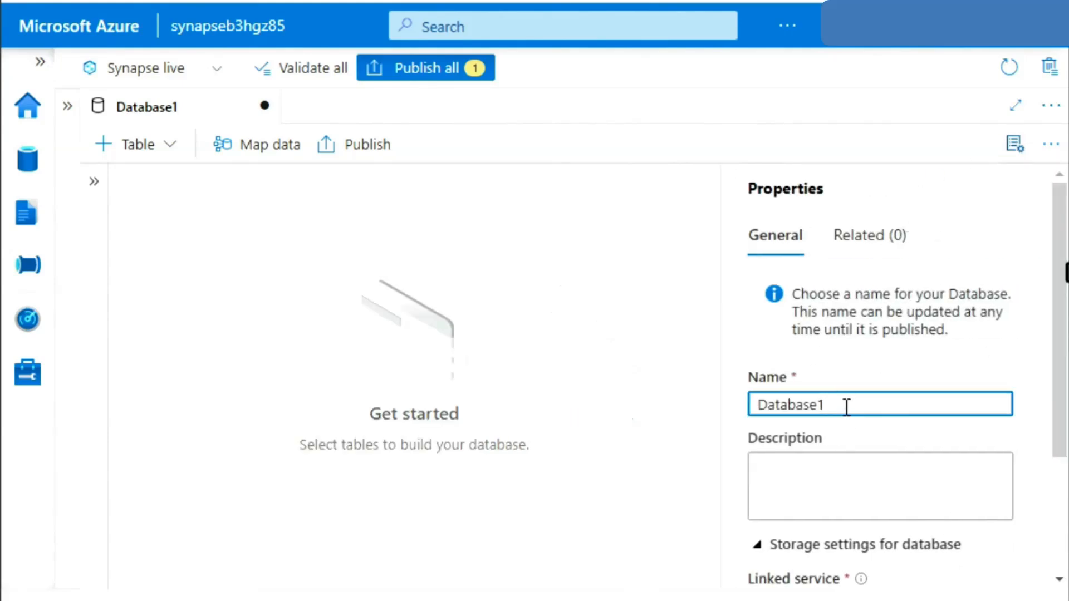
drag(847, 406, 746, 412)
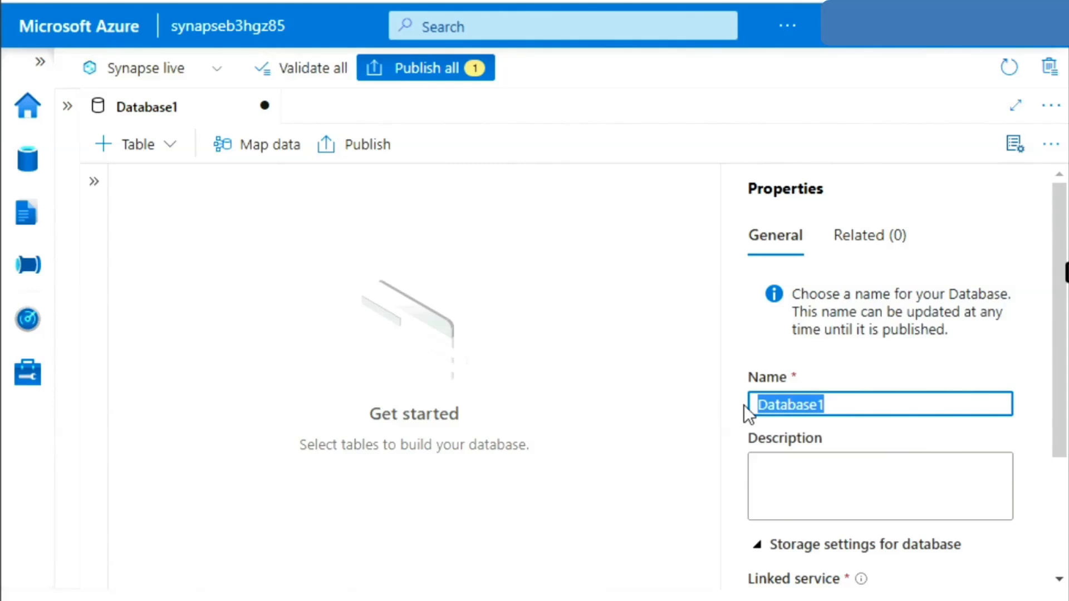
text(Retail)
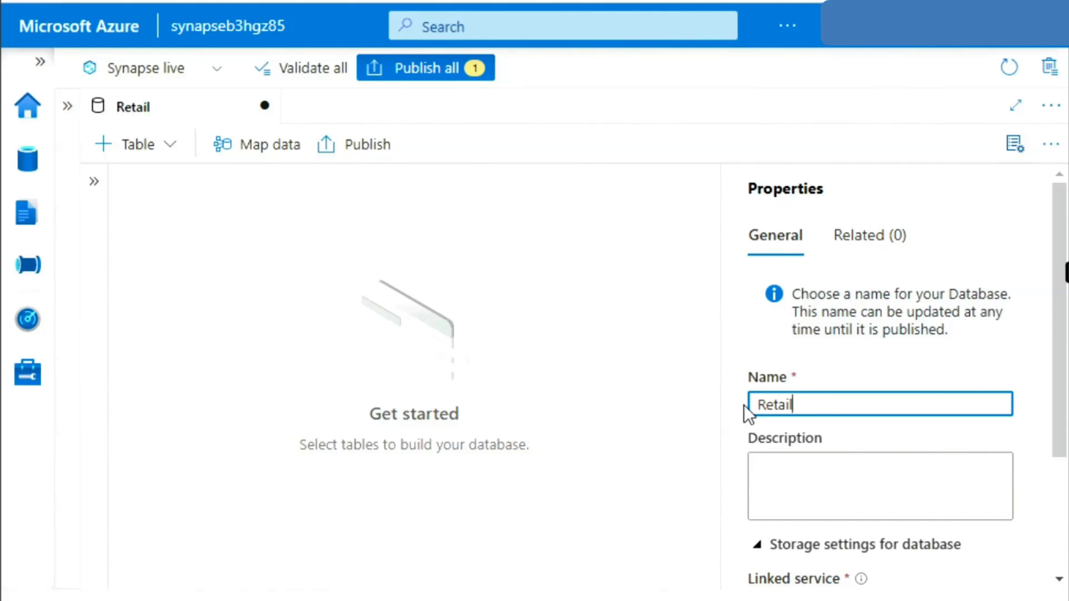
text(DB)
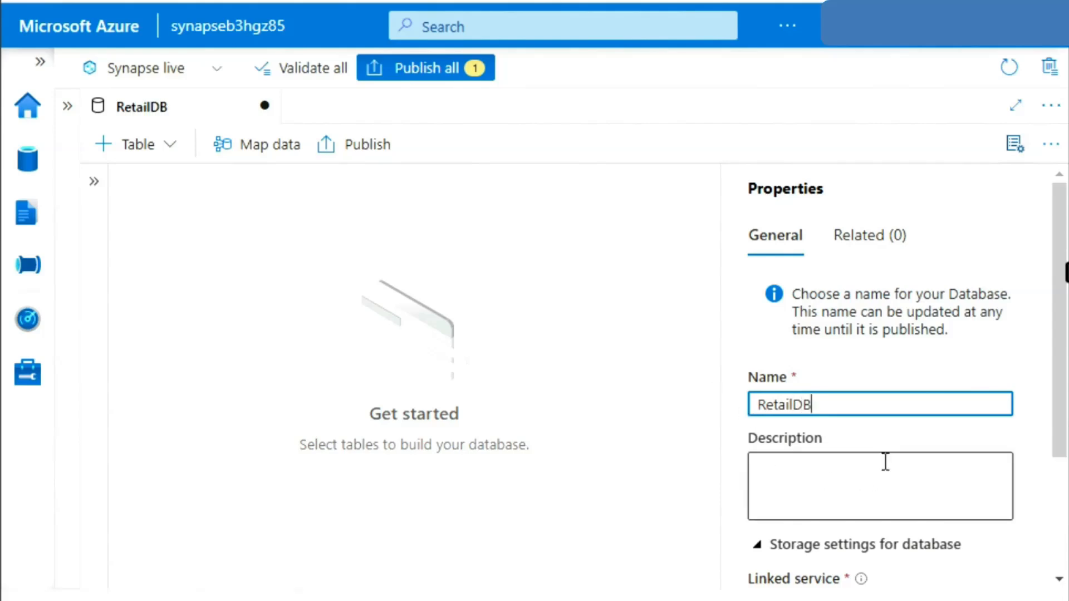
- Check the database's storage settings in its properties and publish the RetailDB database
scroll(885, 461, down, 2)
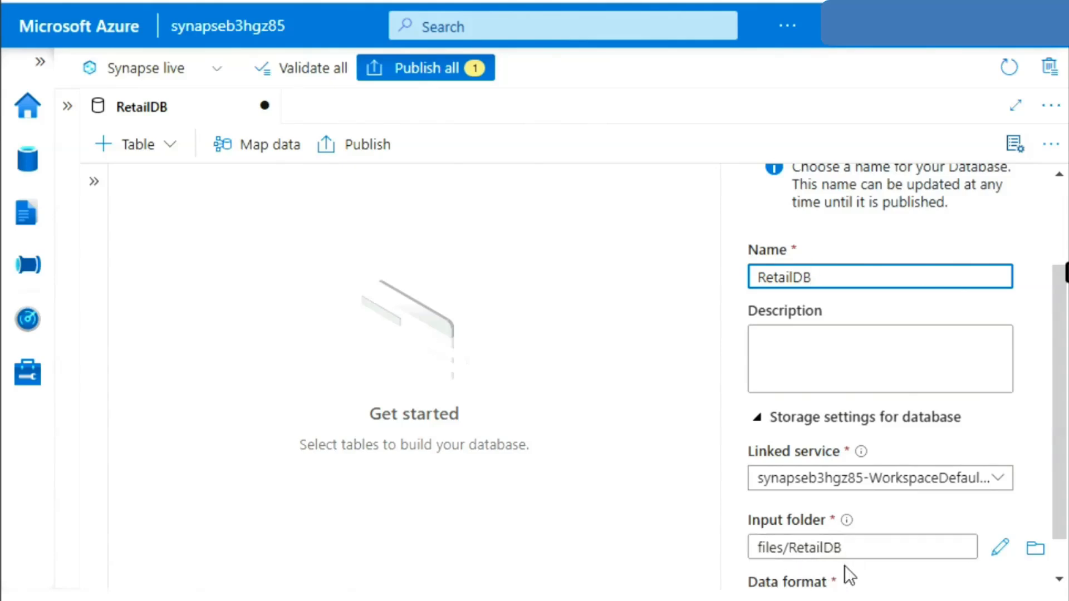
scroll(934, 543, down, 1)
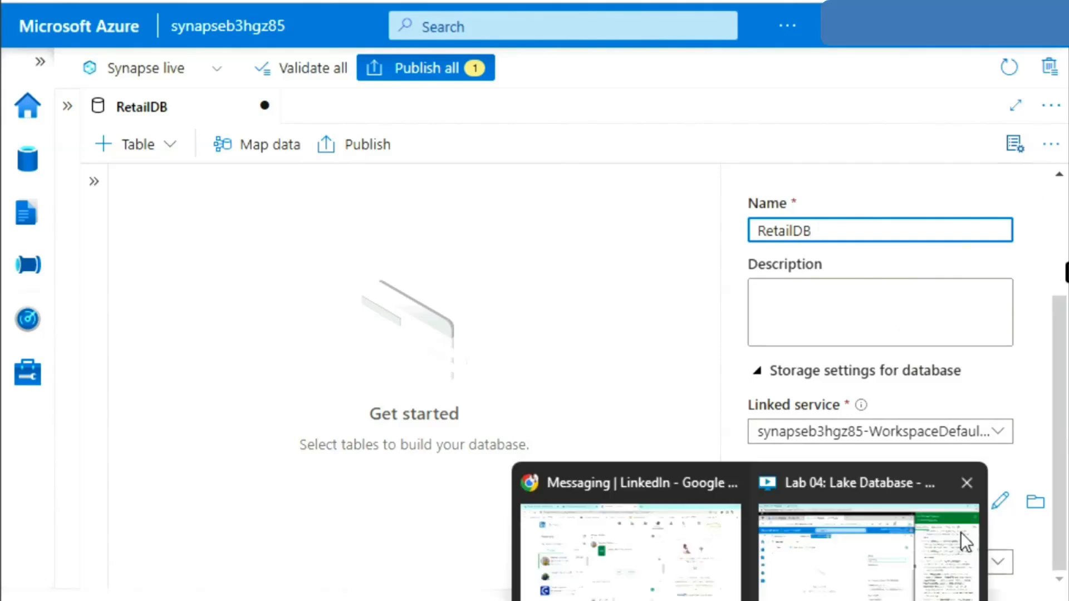
click(1011, 151)
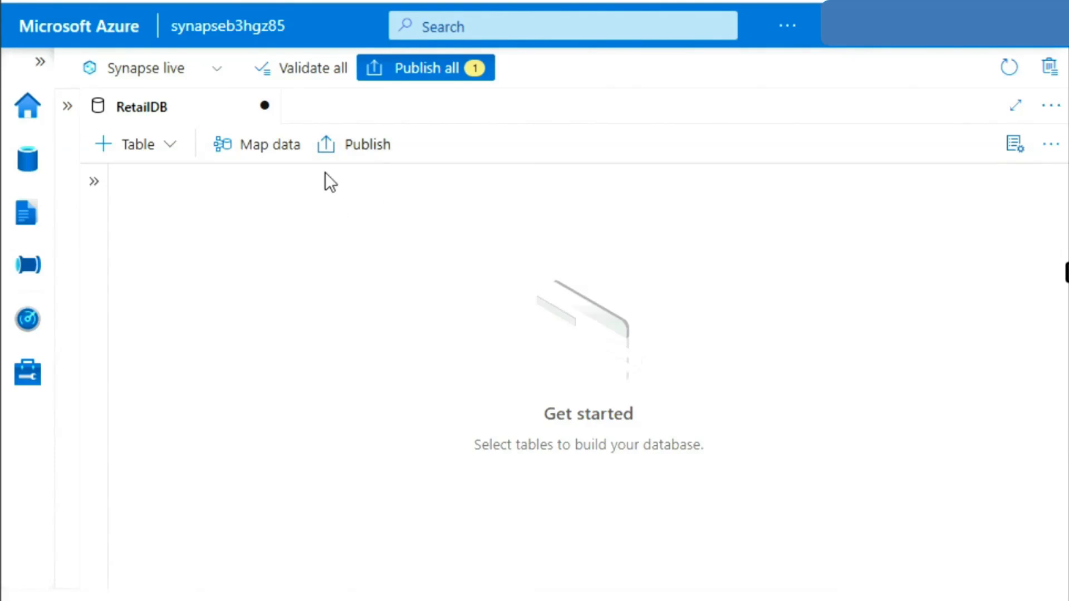
click(350, 147)
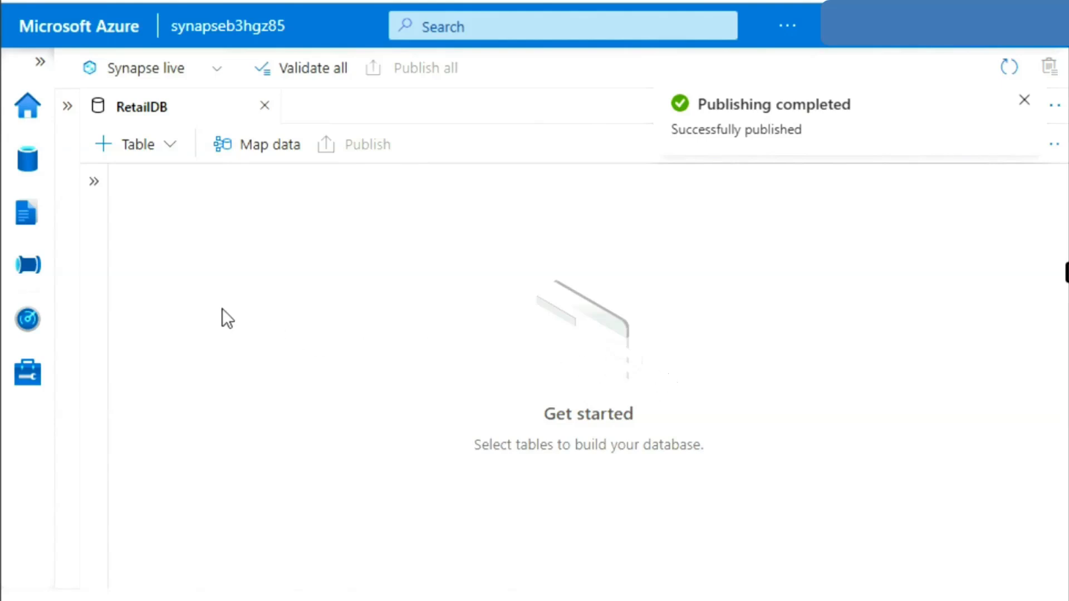
- Open the primary files container of the linked Azure Data Lake Storage Gen2 account
click(39, 62)
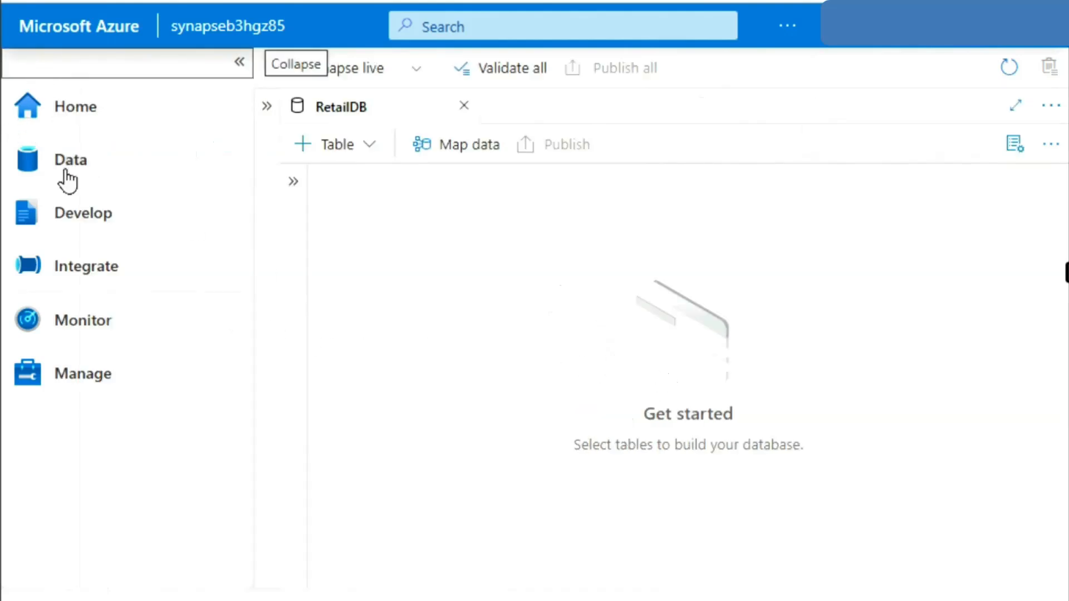
click(265, 107)
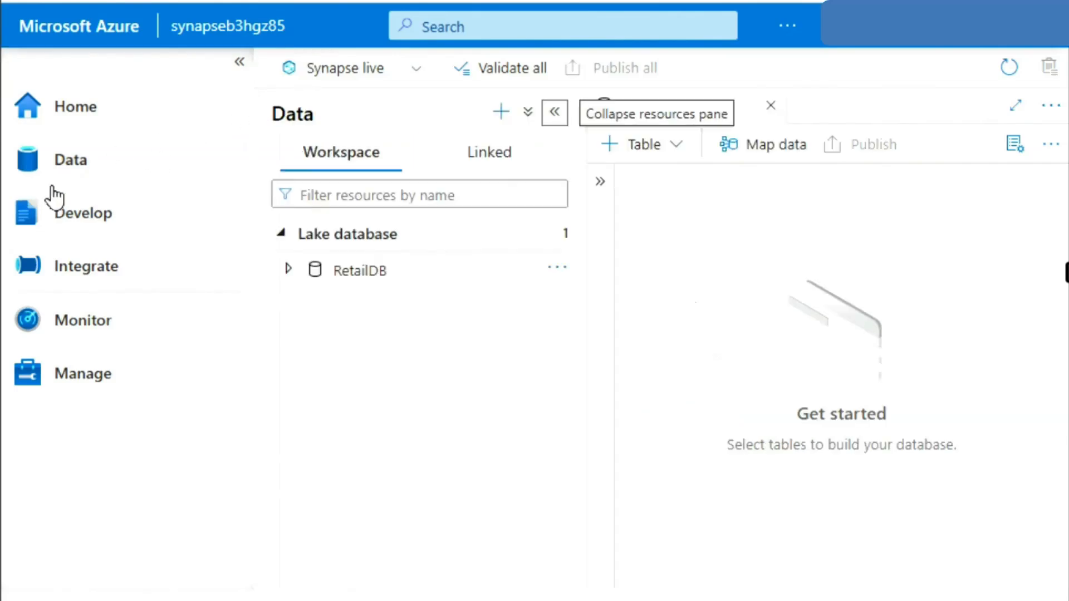
click(499, 156)
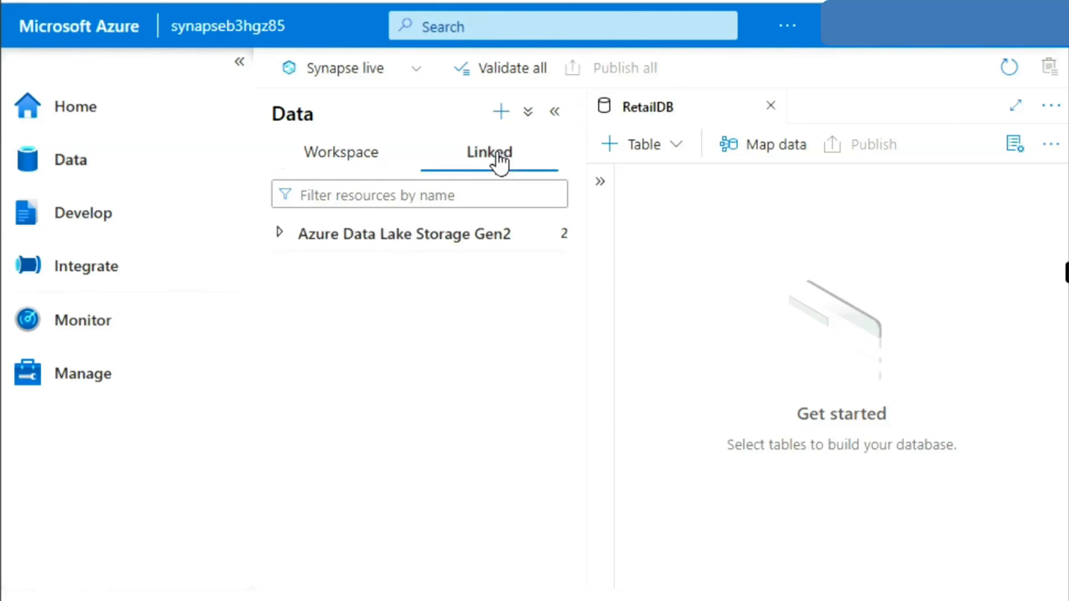
click(280, 234)
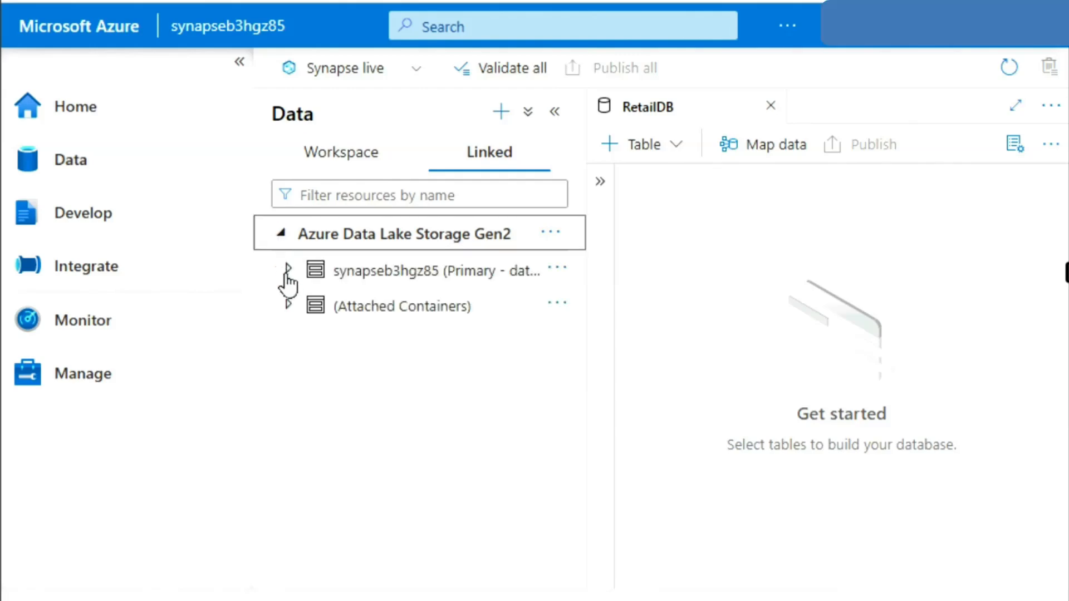
click(288, 269)
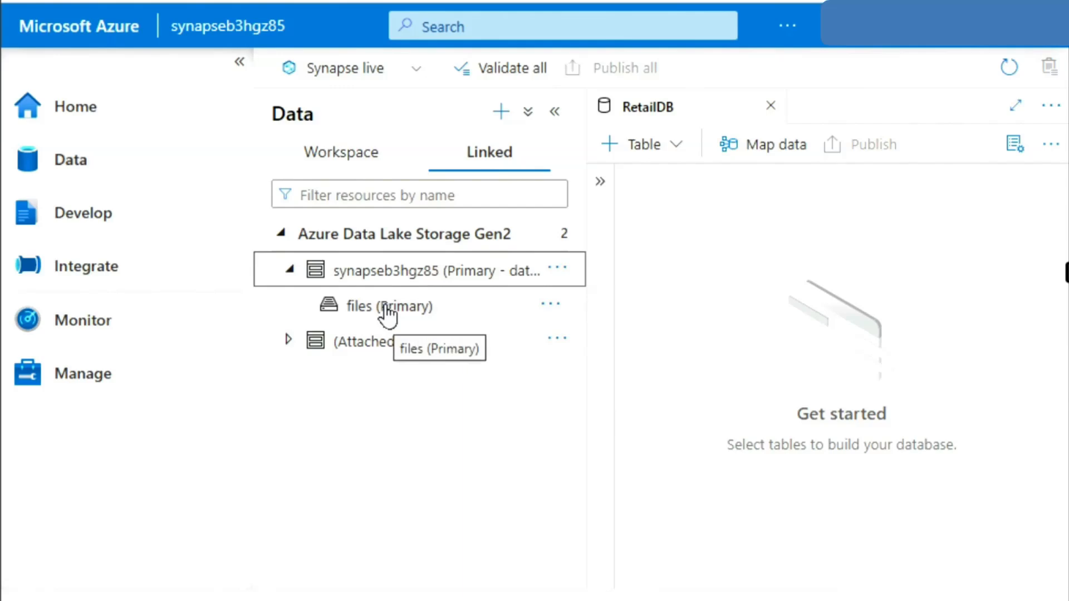
click(388, 313)
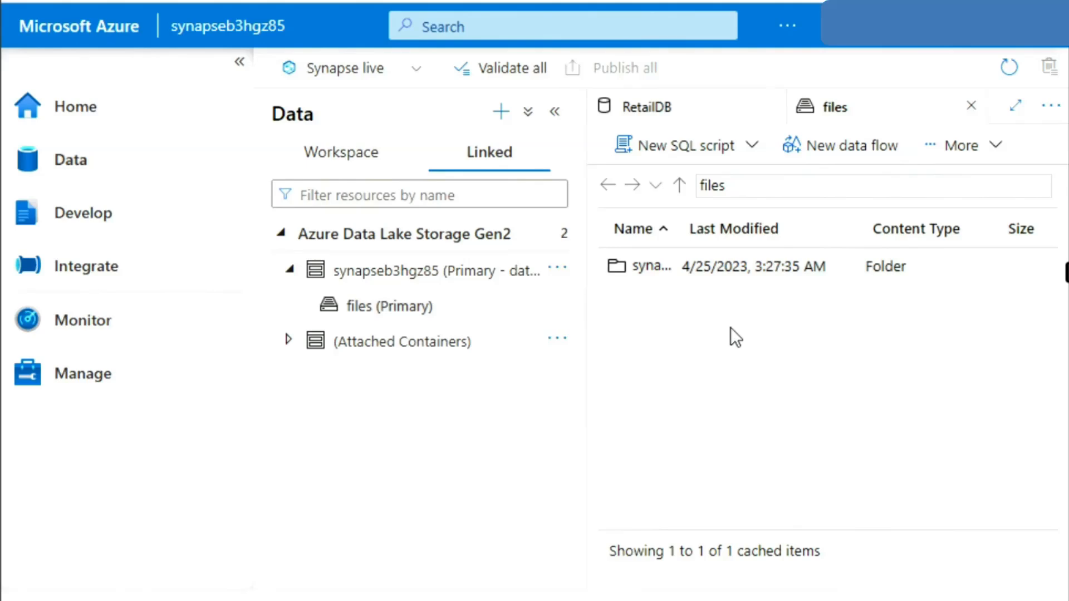
- Create a folder named RetailDB in the root of the files container
click(554, 111)
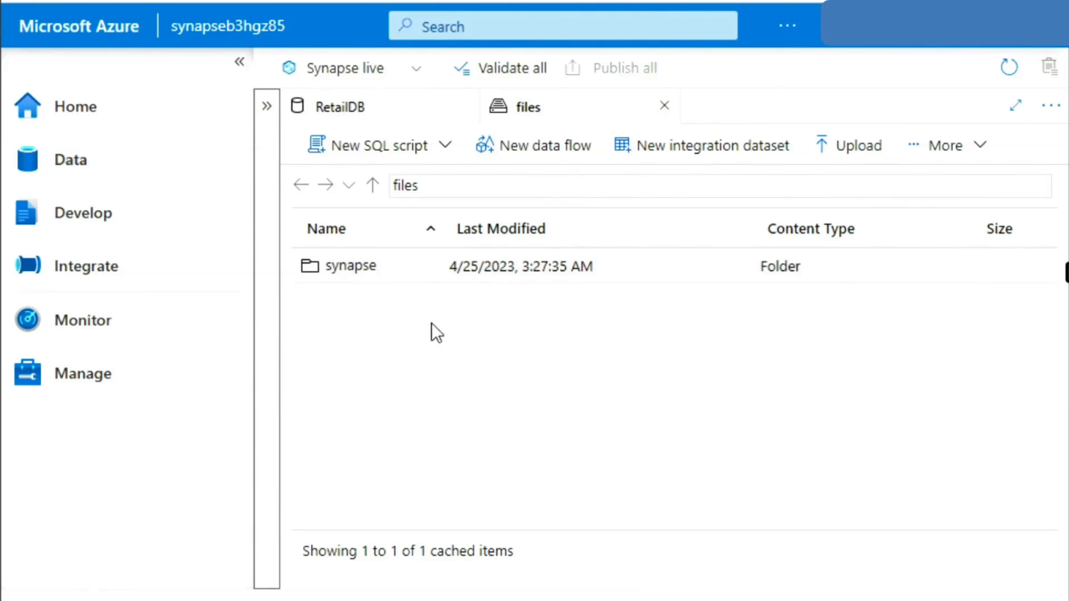
click(944, 161)
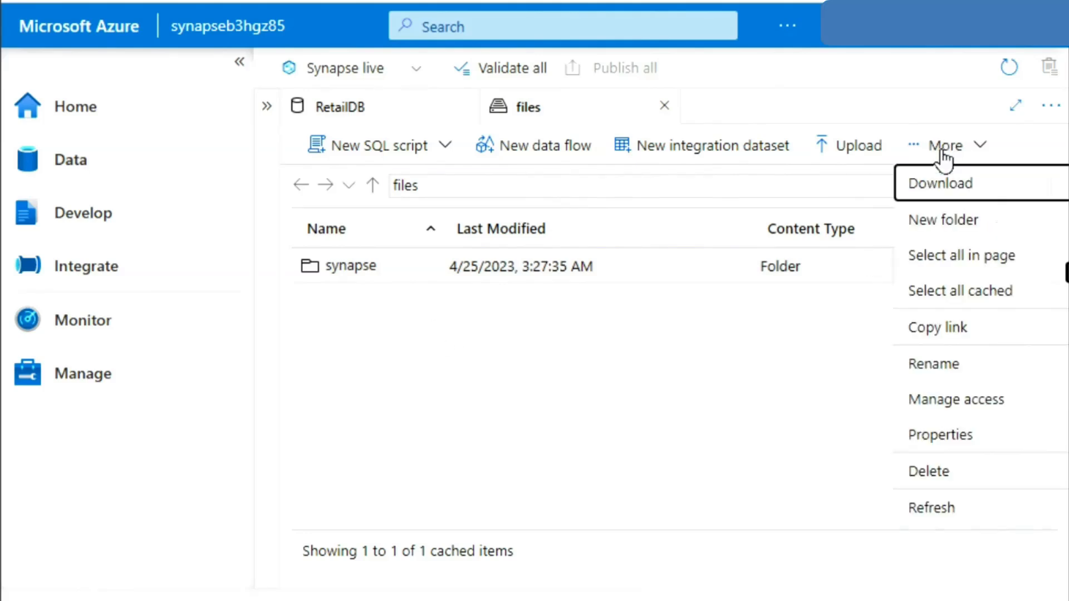
click(957, 222)
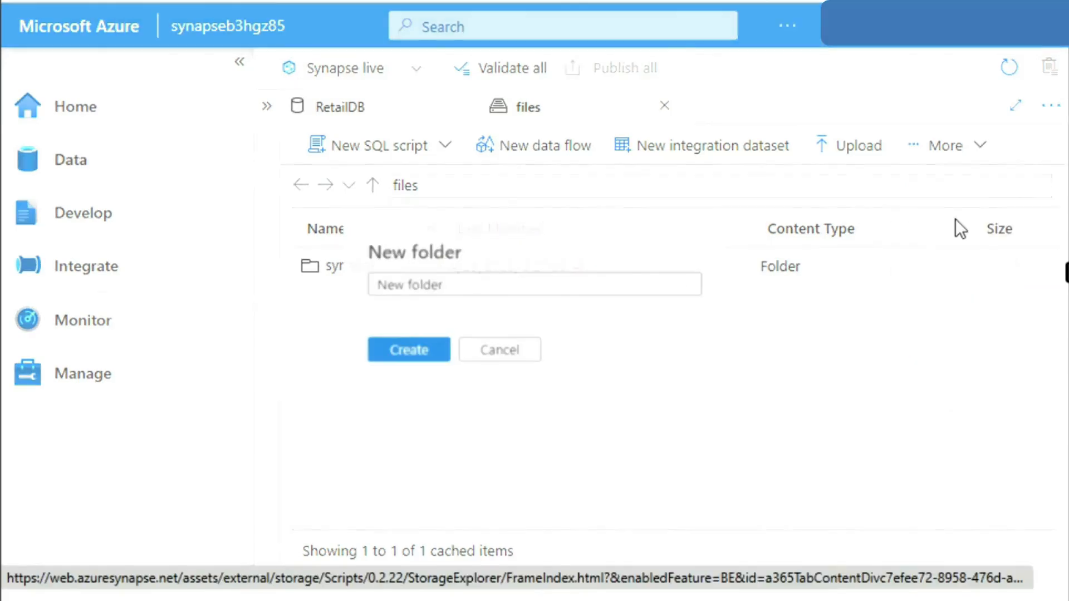
click(451, 282)
key(ctrl+a)
text(Reta)
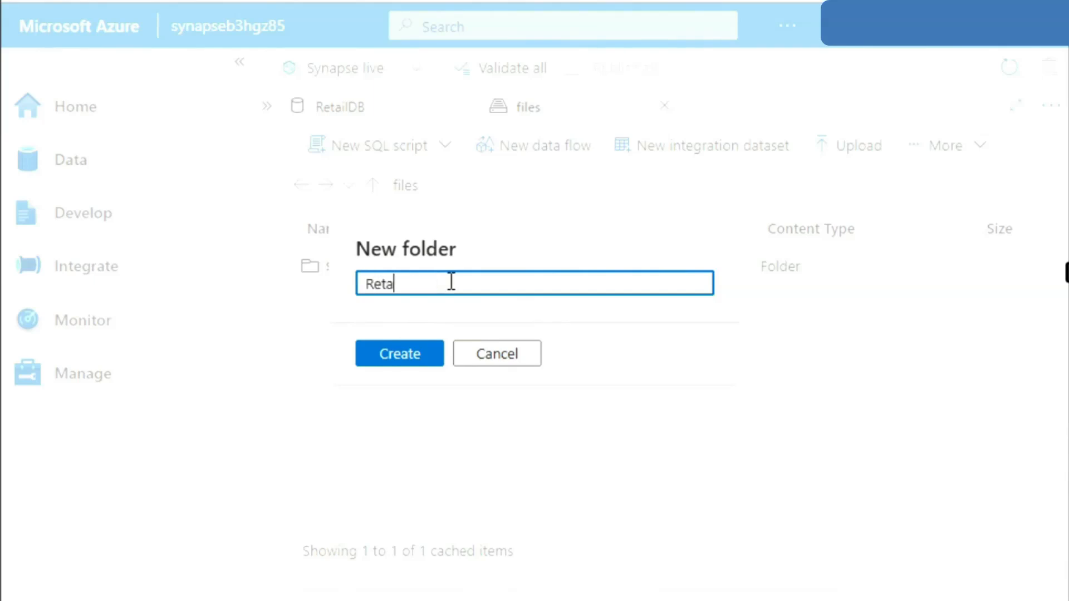
text(ilDB)
click(412, 361)
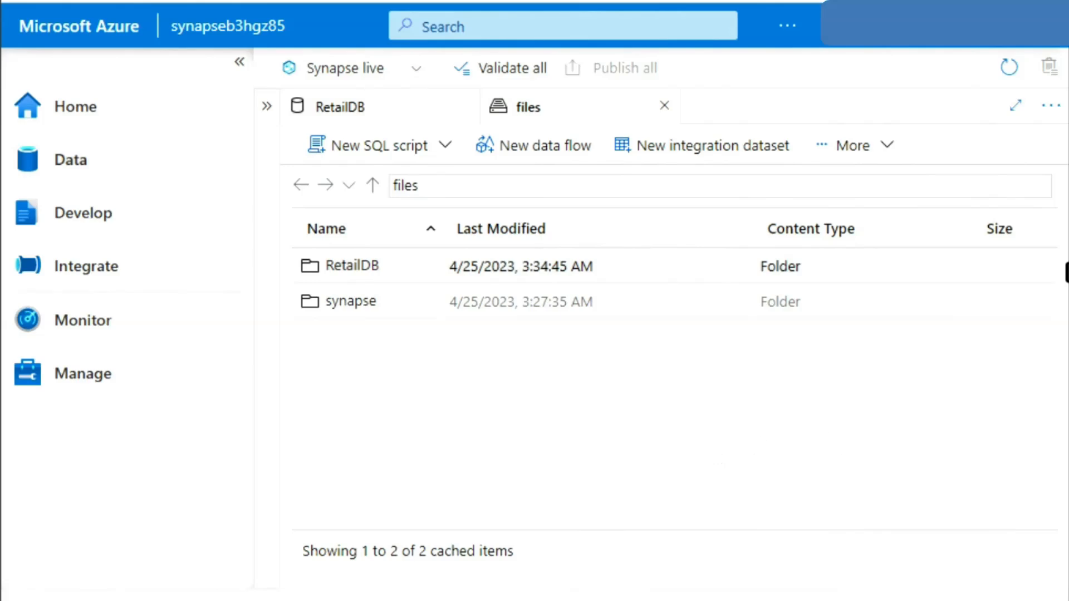
- Return to the RetailDB database and add a custom table to it
click(354, 112)
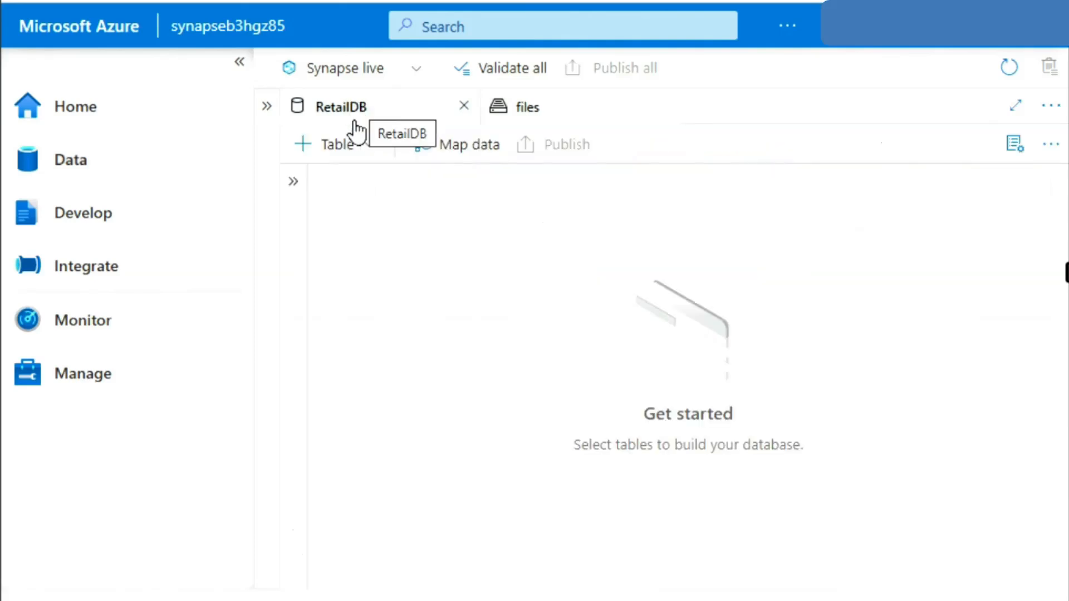
click(336, 153)
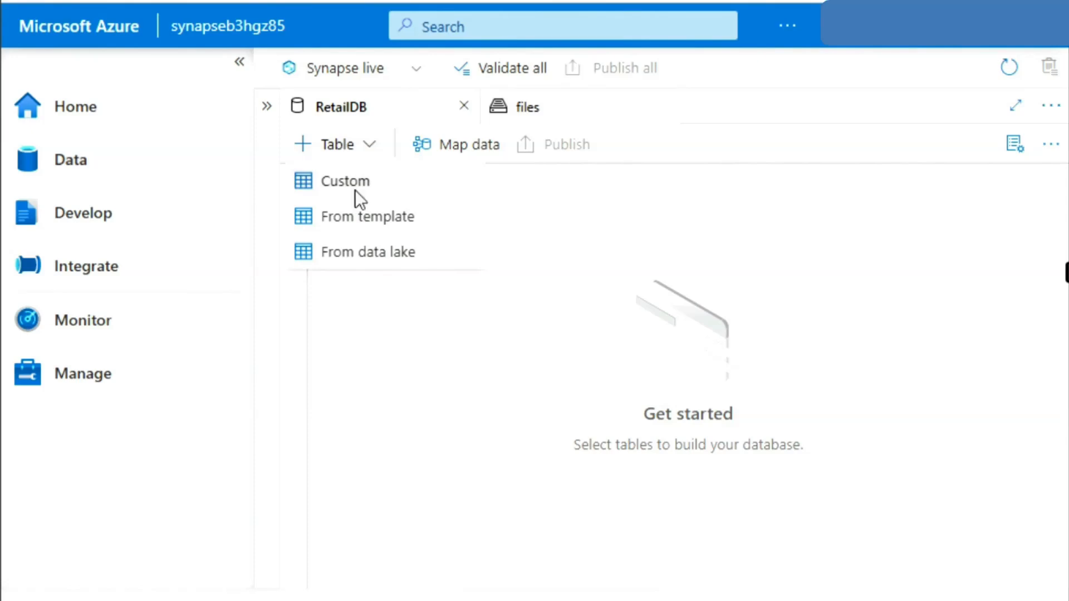
click(338, 183)
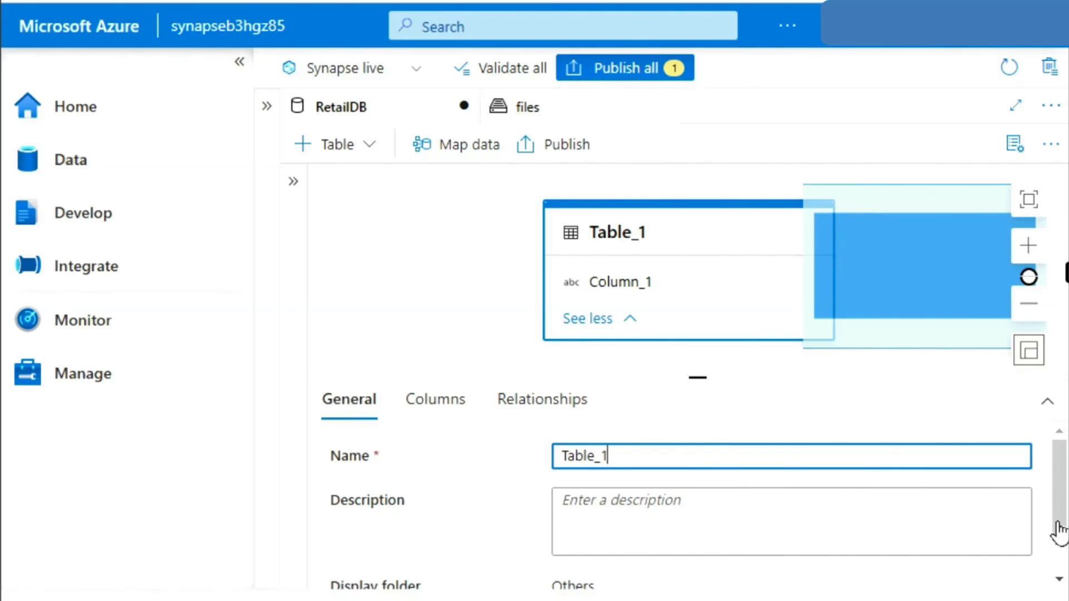
- Name the new custom table Customer
scroll(1061, 531, down, 1)
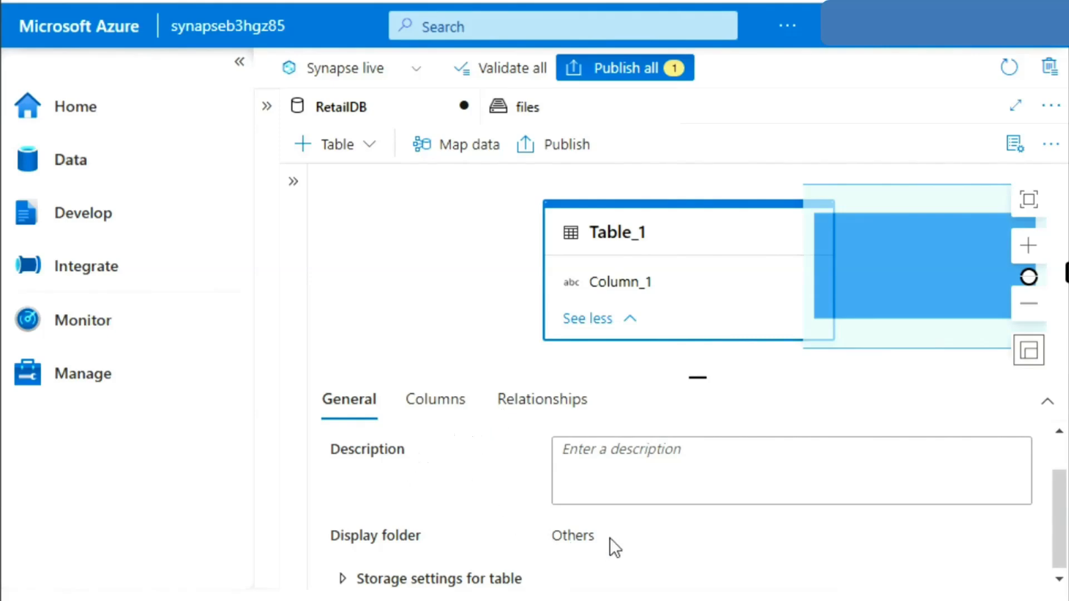
scroll(553, 530, up, 1)
click(623, 455)
drag(623, 454, 547, 452)
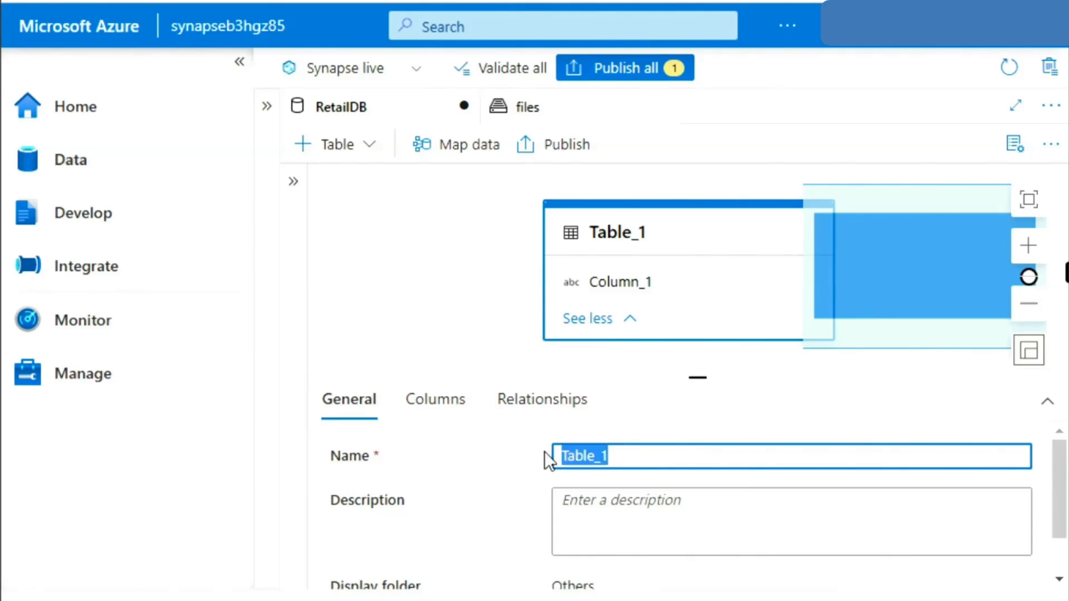
text(Cu)
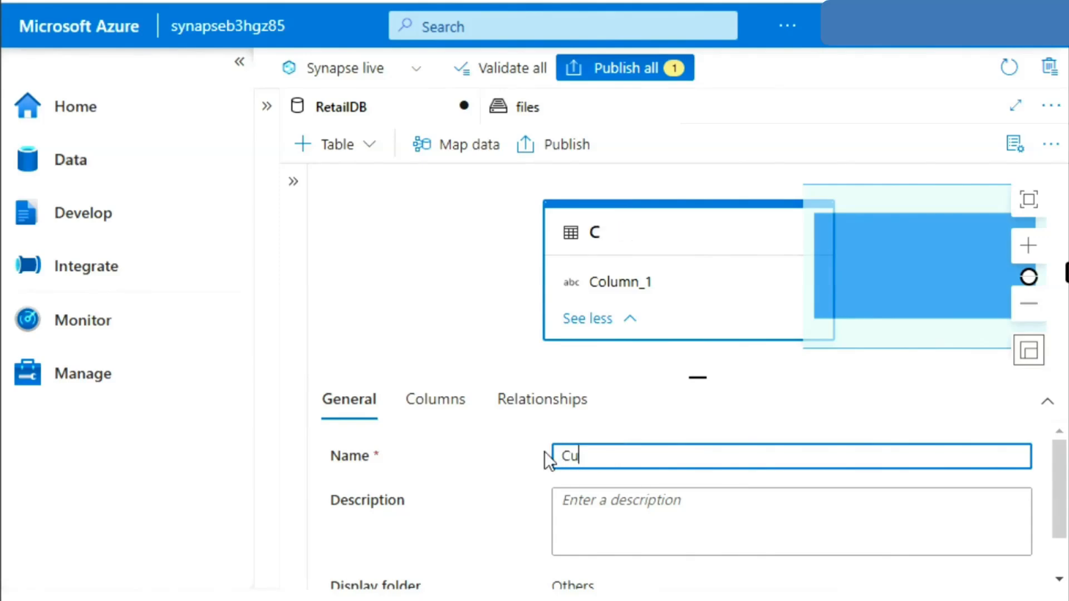
text(stomer)
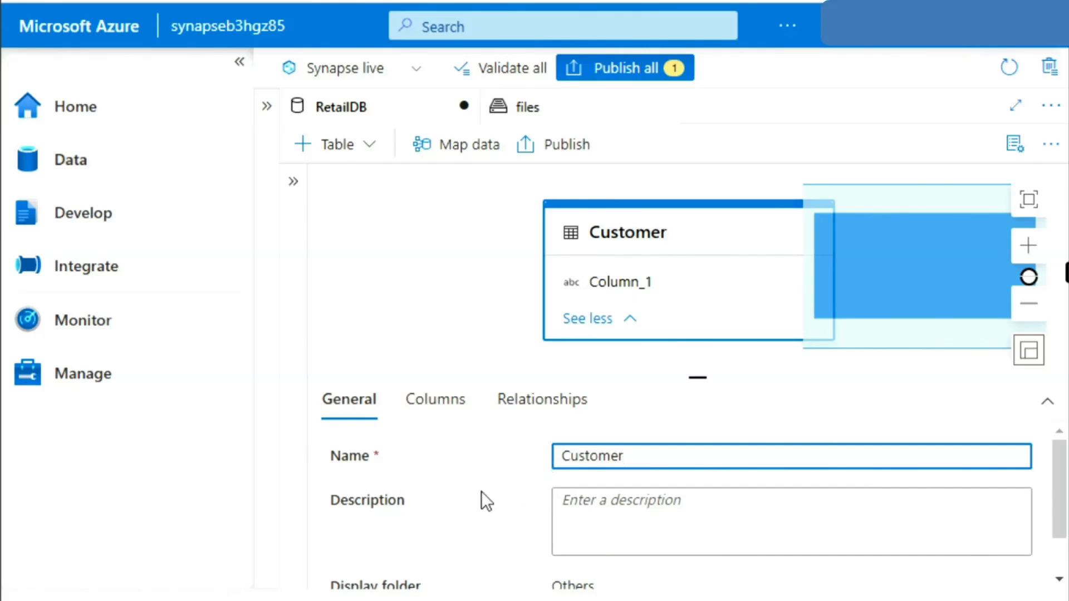
- Review the Customer table's storage settings, including its linked service, input folder and data format
scroll(481, 491, down, 1)
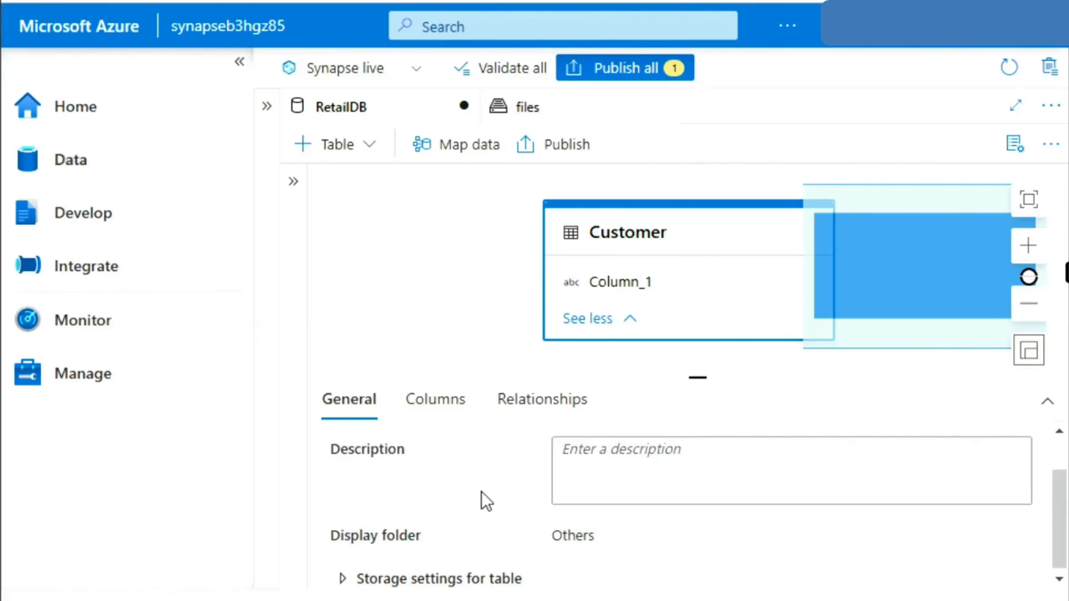
scroll(481, 491, down, 1)
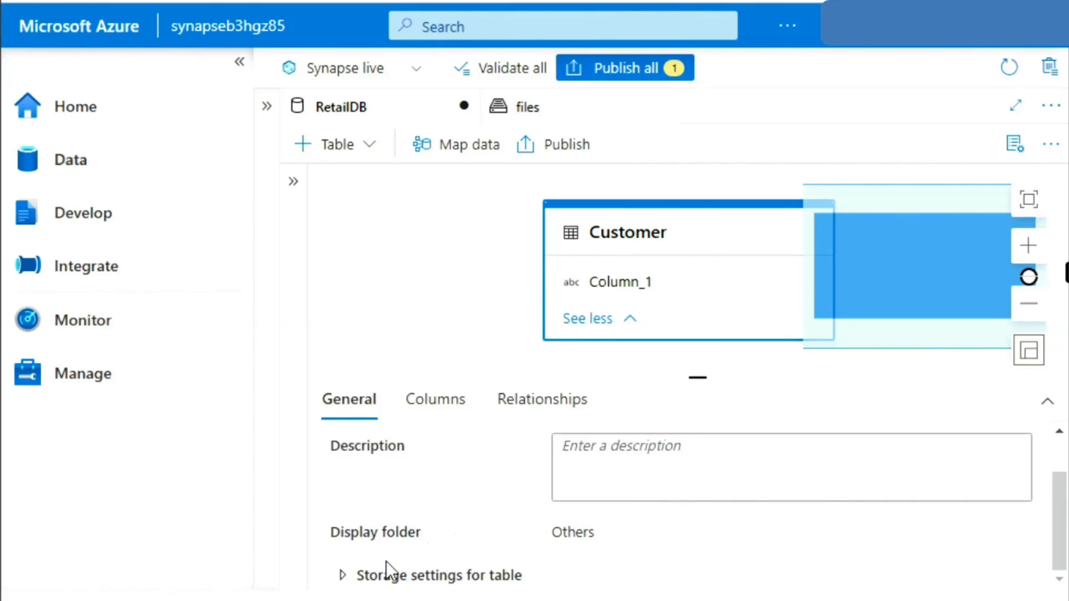
click(340, 578)
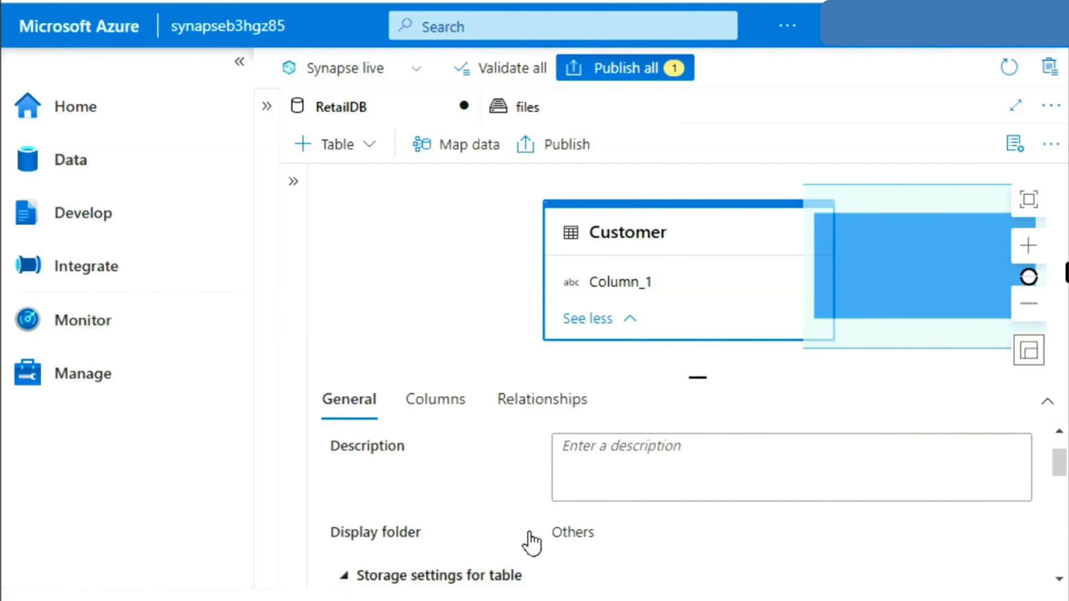
scroll(529, 532, down, 2)
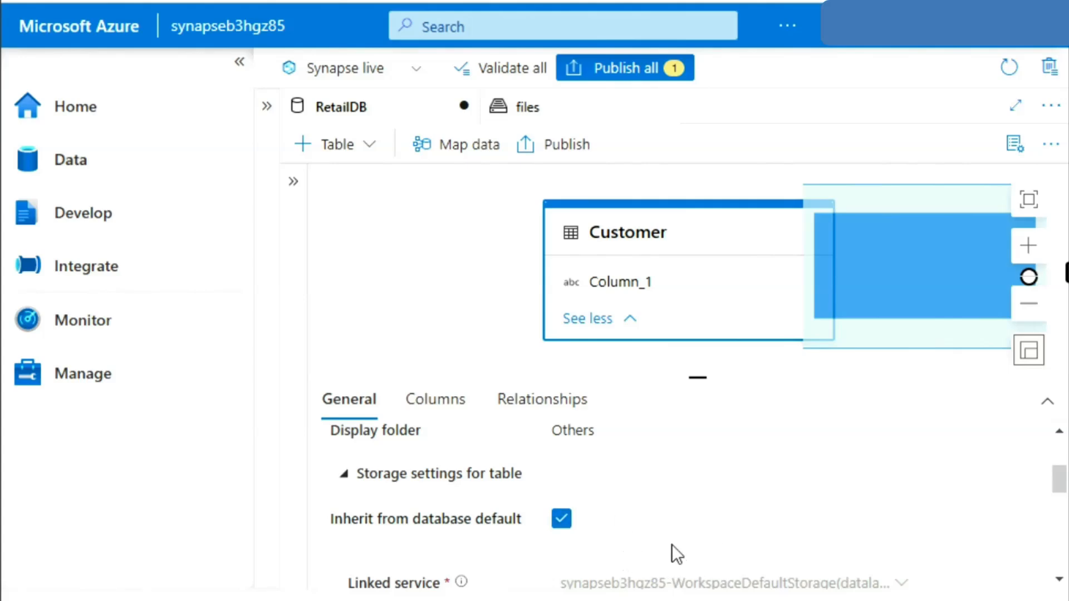
scroll(671, 545, down, 1)
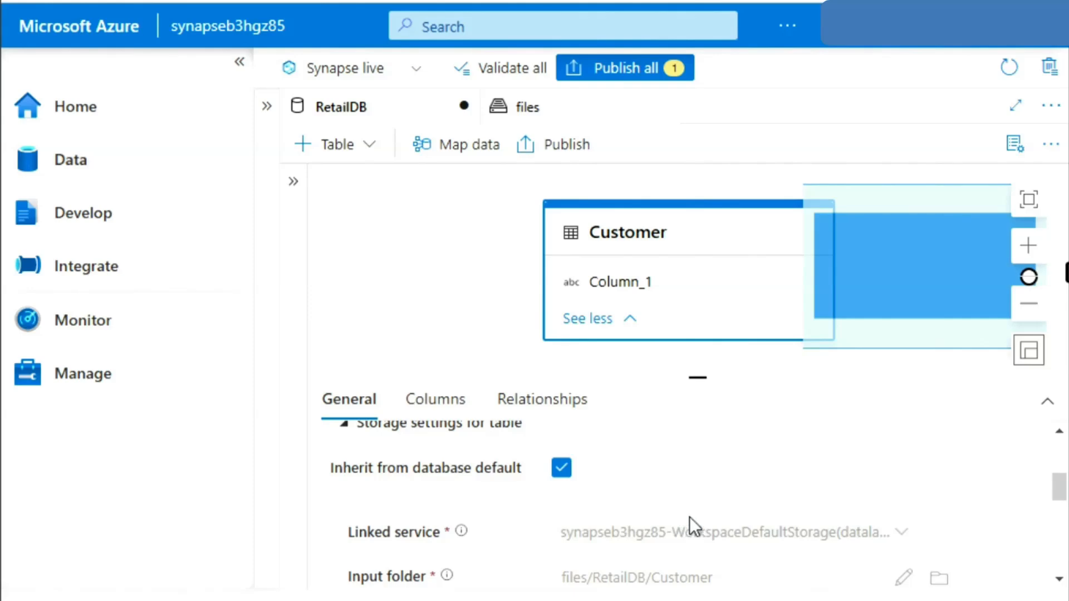
scroll(689, 526, down, 1)
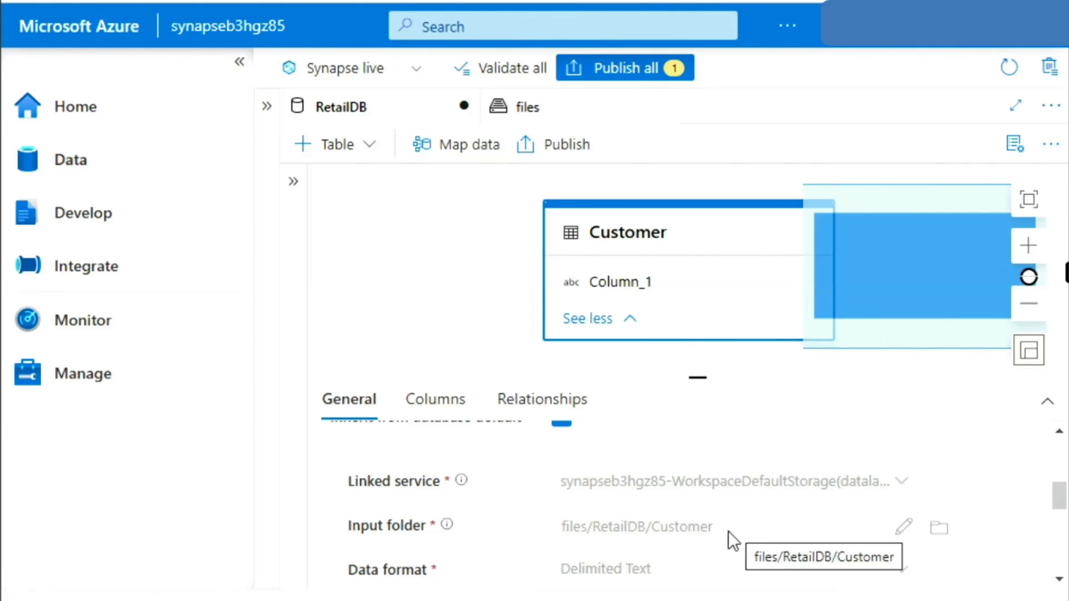
- Rename the Customer table's default column as CustomerId
click(434, 406)
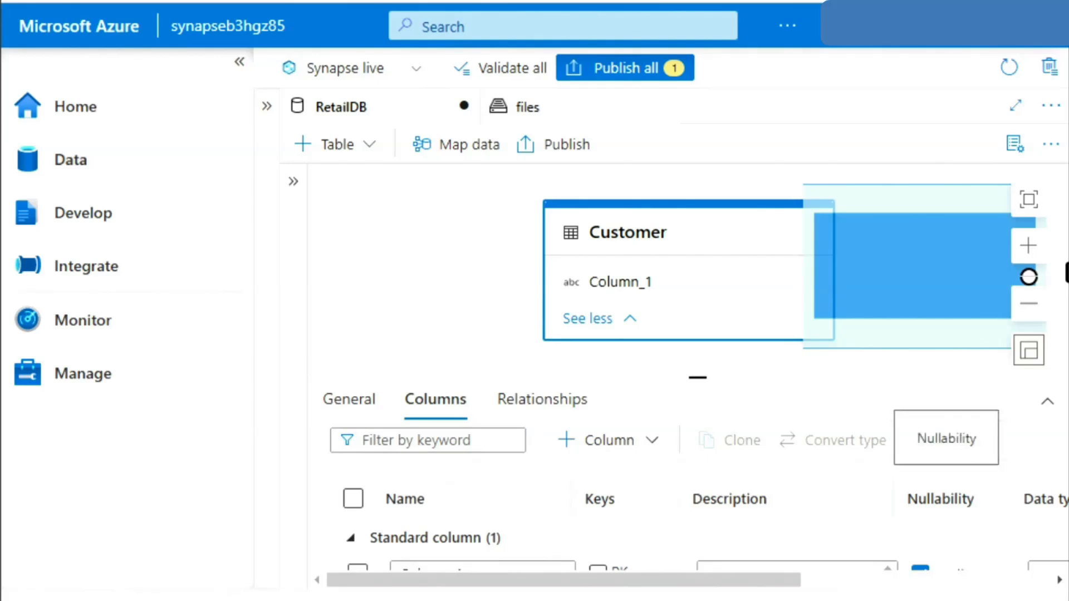
scroll(940, 480, down, 1)
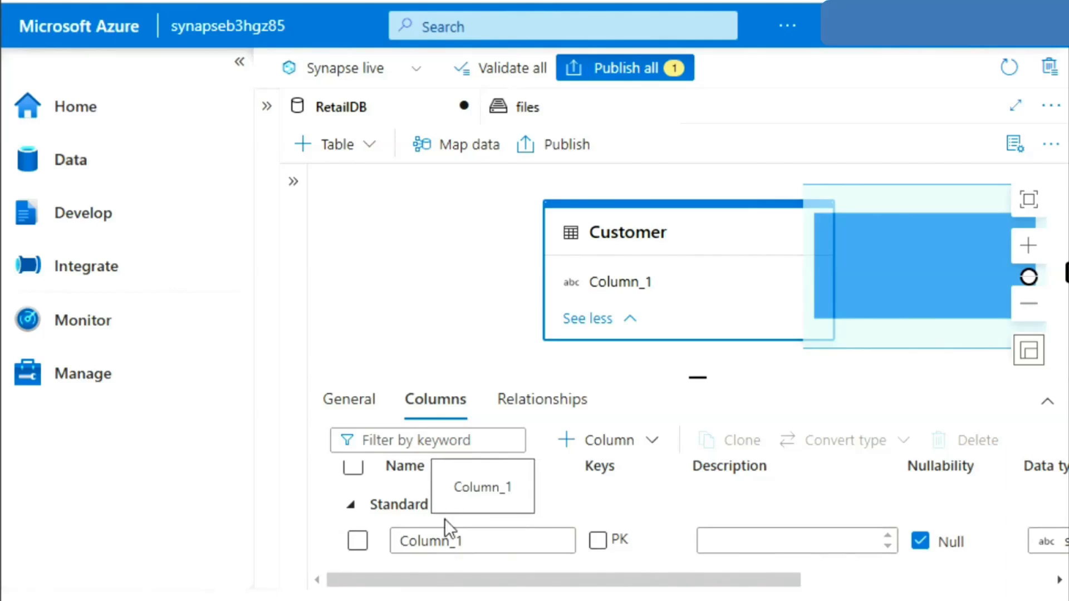
click(489, 543)
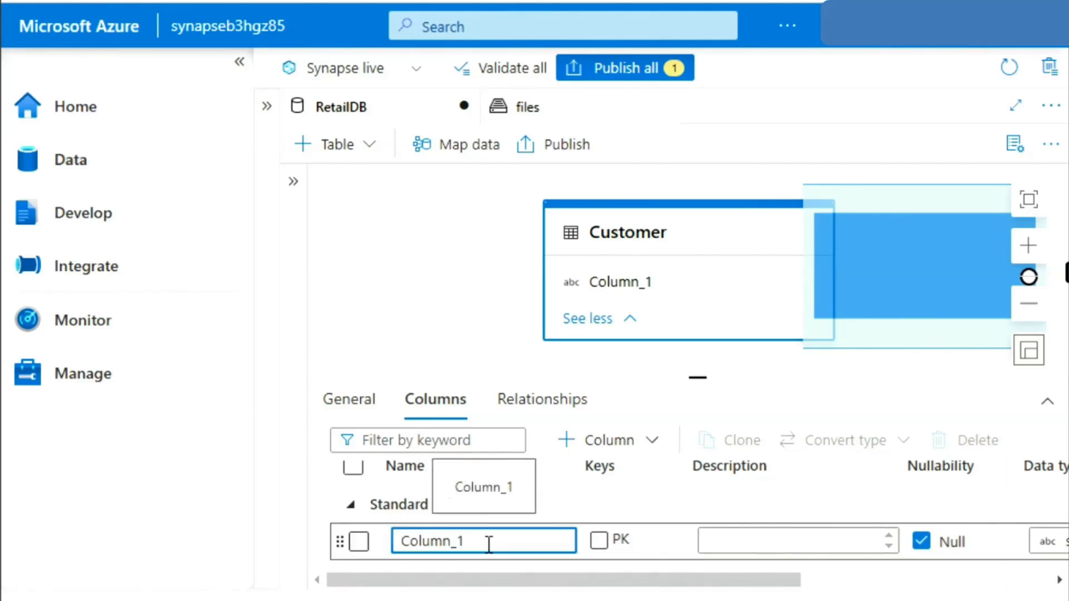
key(BackSpace)
key(BackSpace)
key(BackSpace)
key(BackSpace)
key(BackSpace)
key(BackSpace)
key(BackSpace)
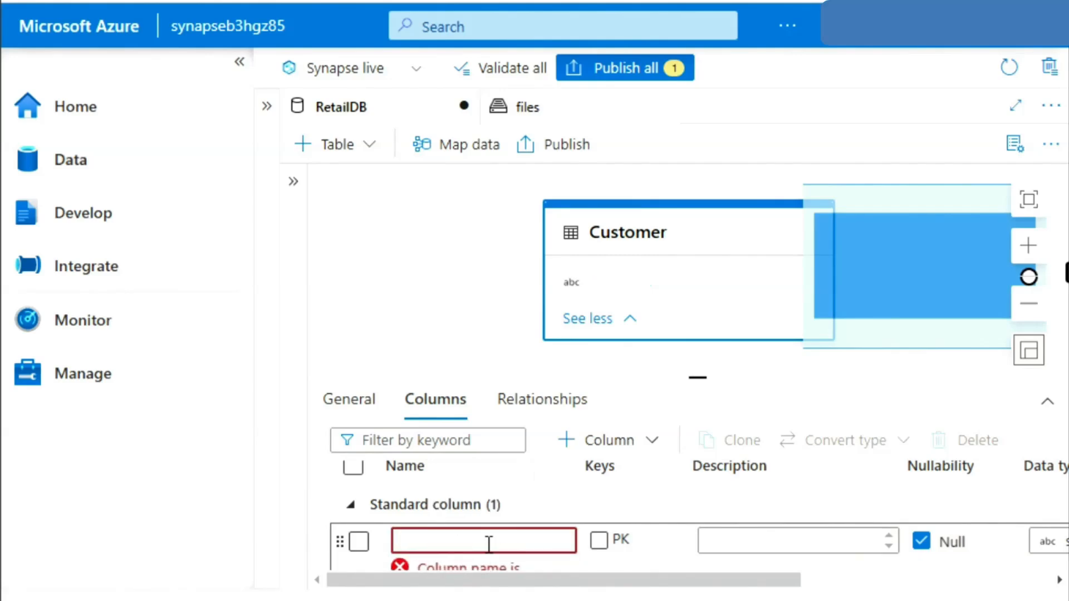
text(Custo)
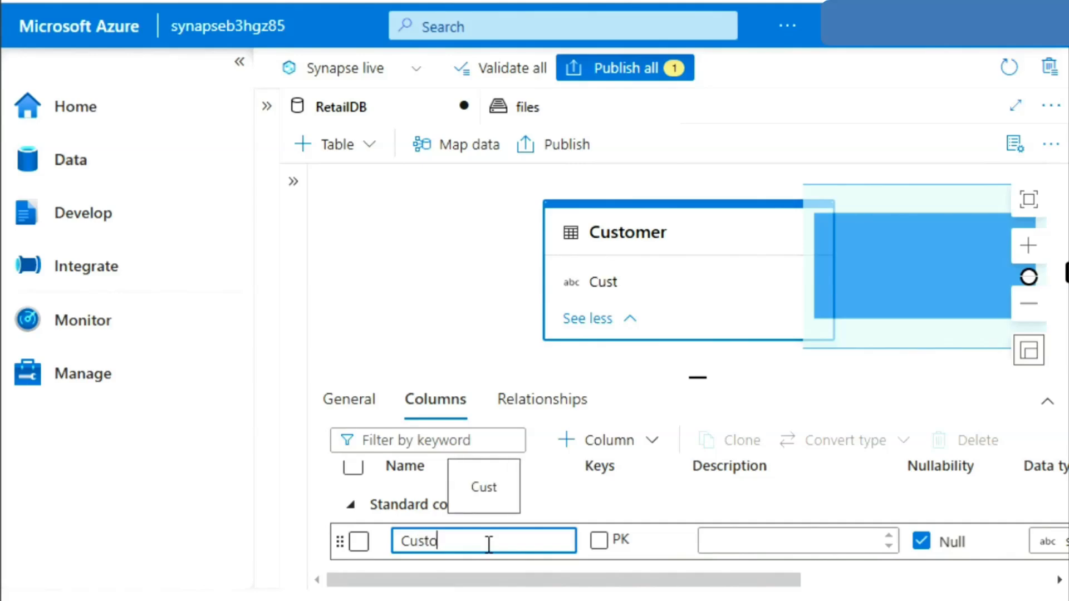
text(merId)
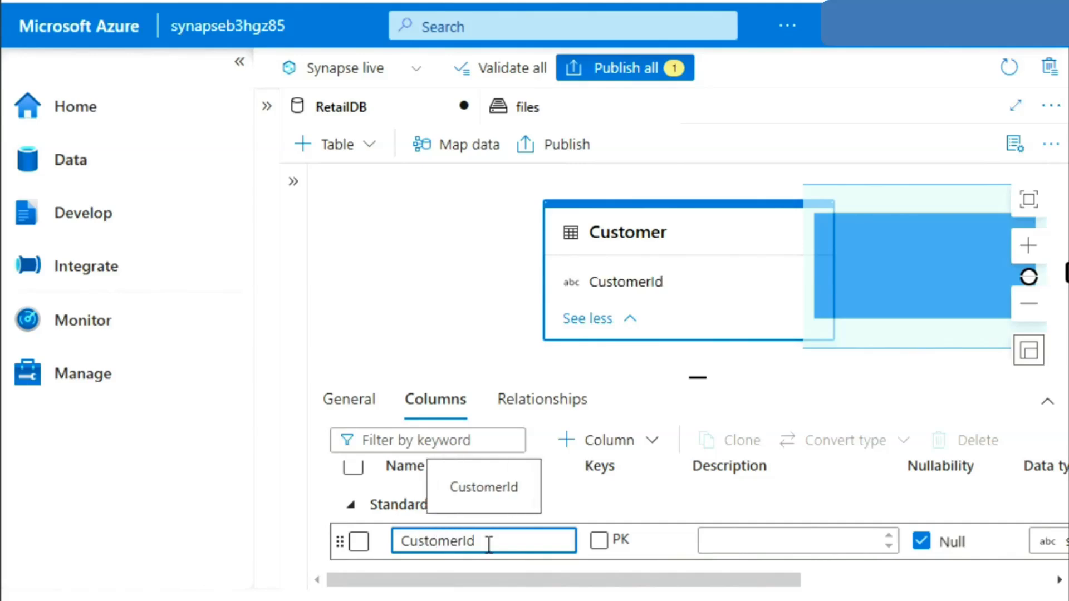
- Mark the CustomerId column as the primary key and describe it as "Unique customer ID"
click(599, 540)
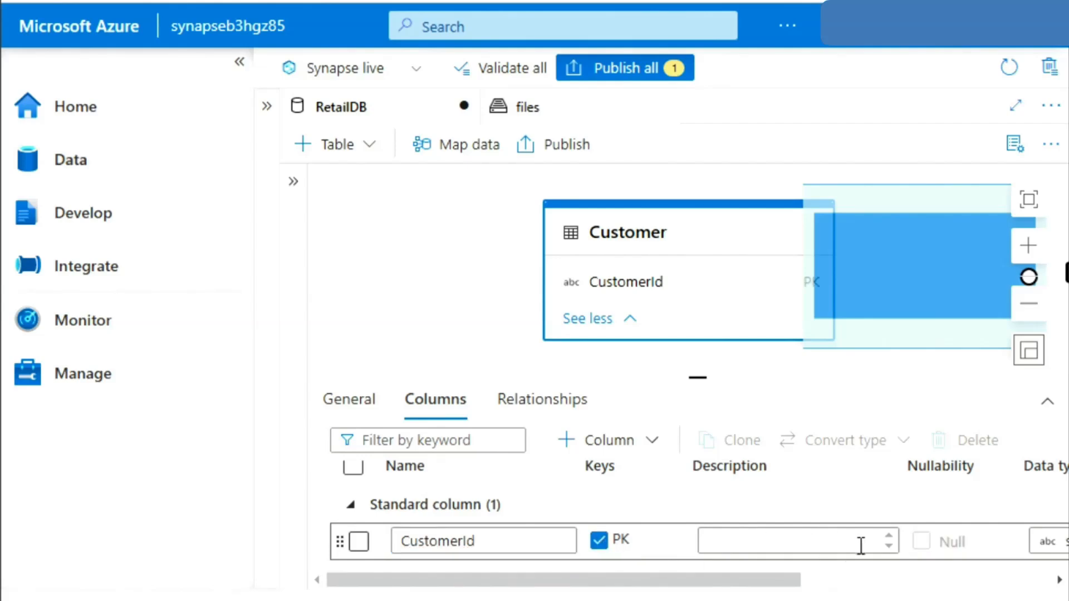
click(885, 547)
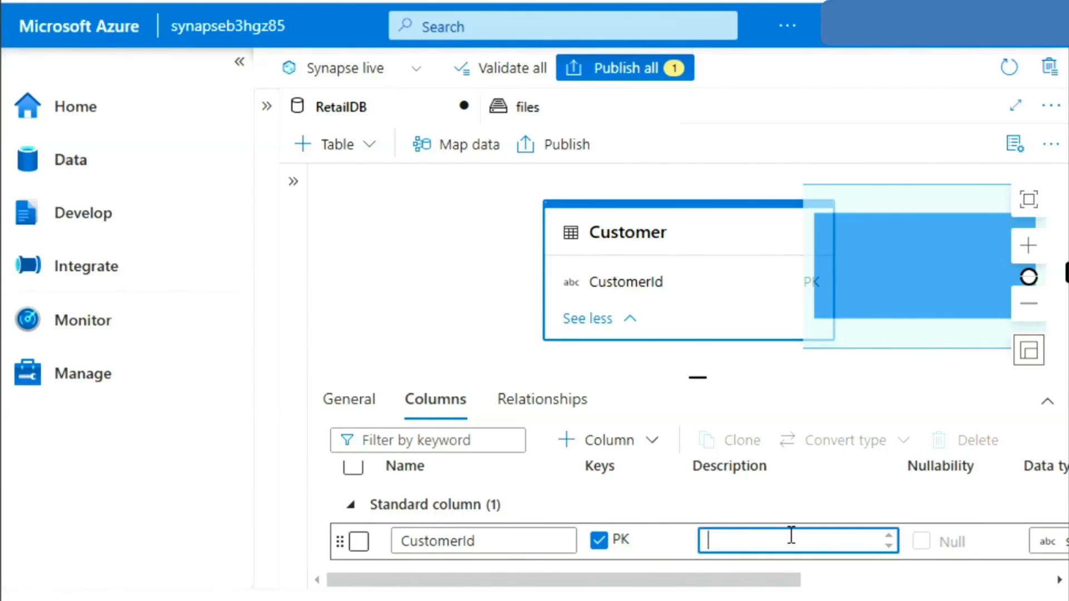
text(Unique c)
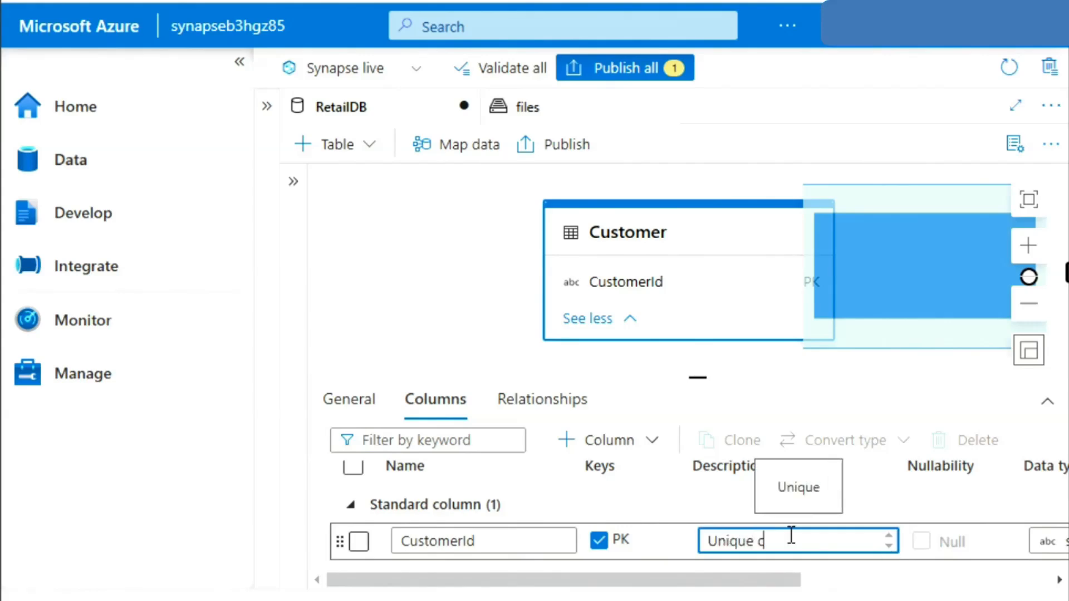
text(ustomer)
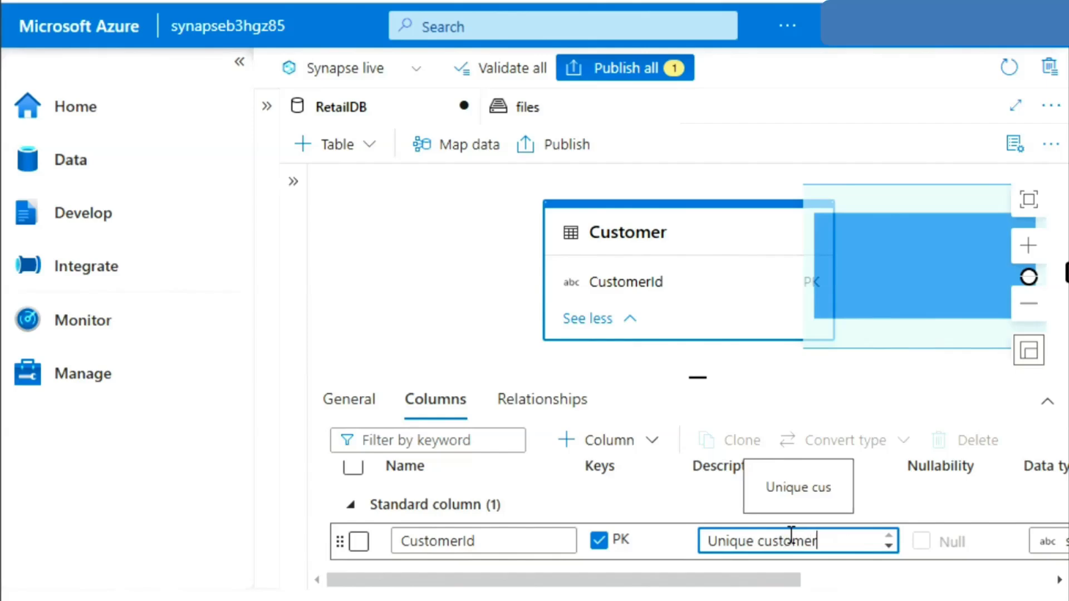
text( ID)
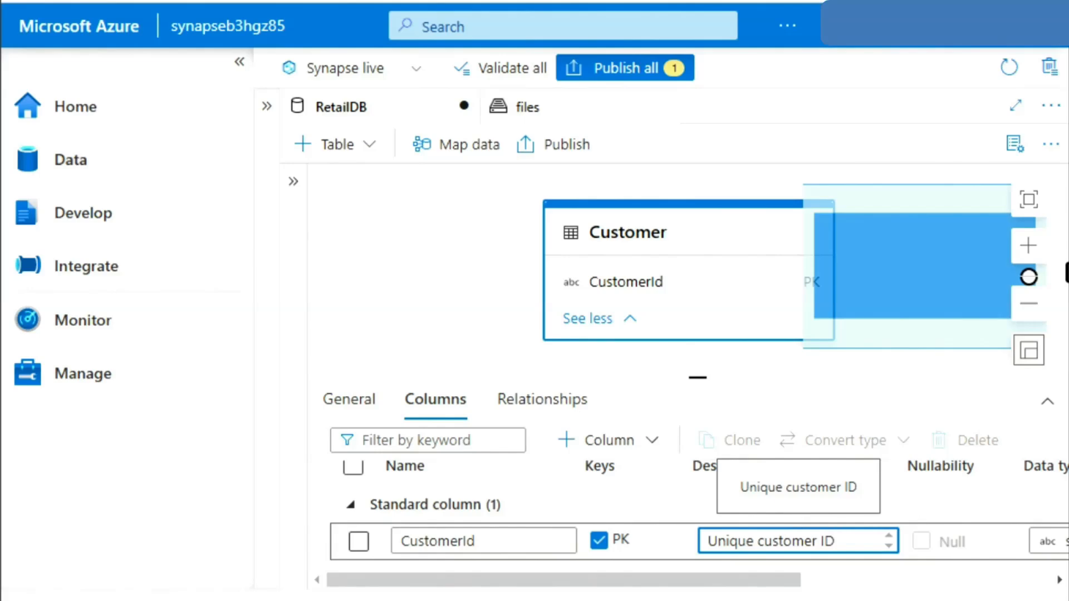
- Set the CustomerId column's data type to long
click(835, 582)
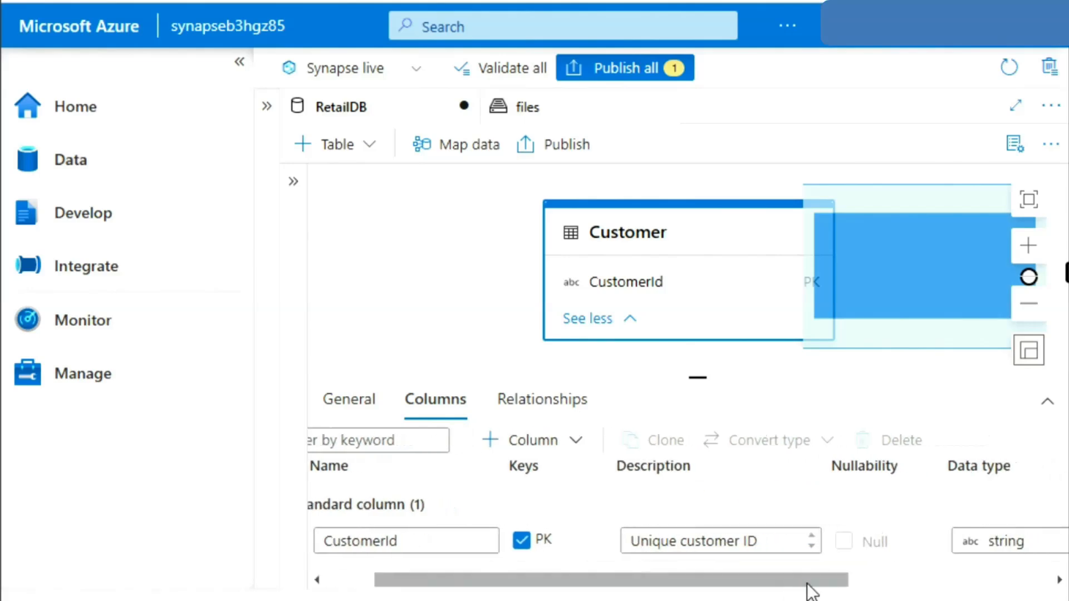
drag(818, 582, 953, 570)
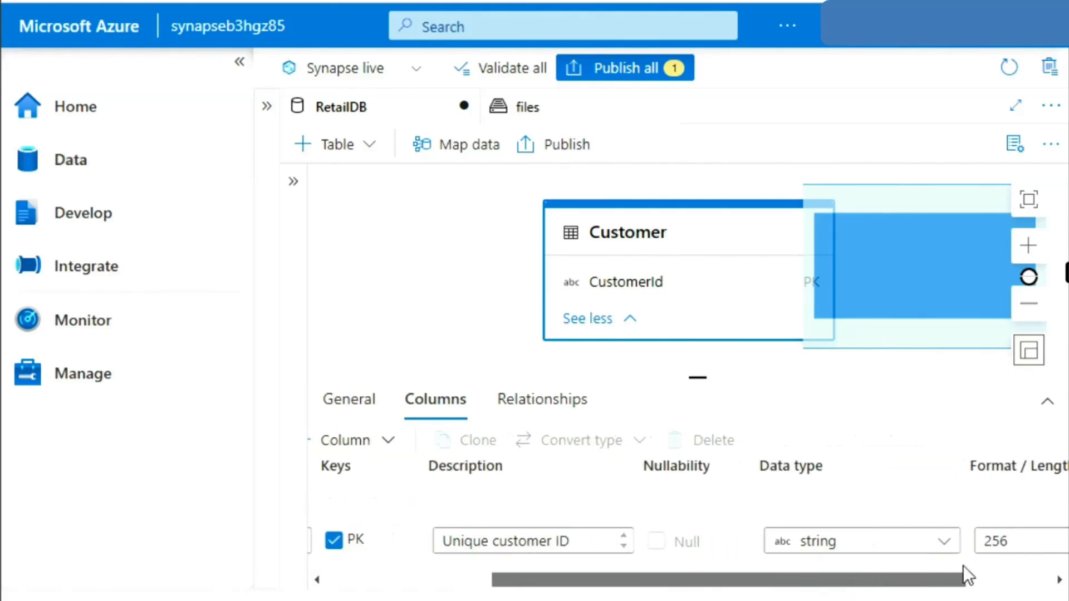
click(946, 549)
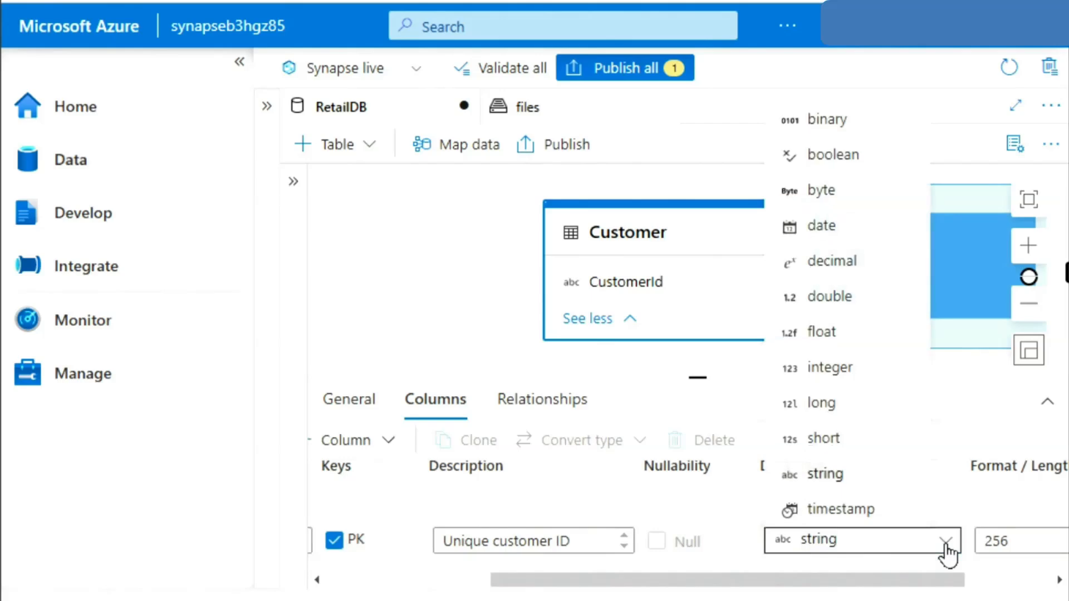
click(823, 403)
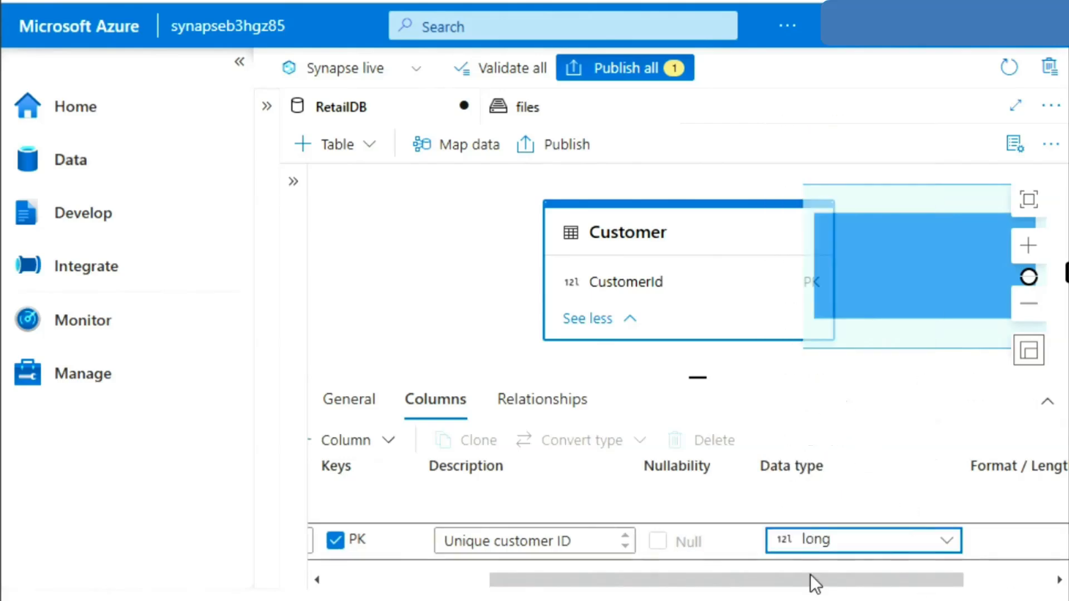
- Add a new standard column to the Customer table and name it FirstName
drag(801, 582, 411, 589)
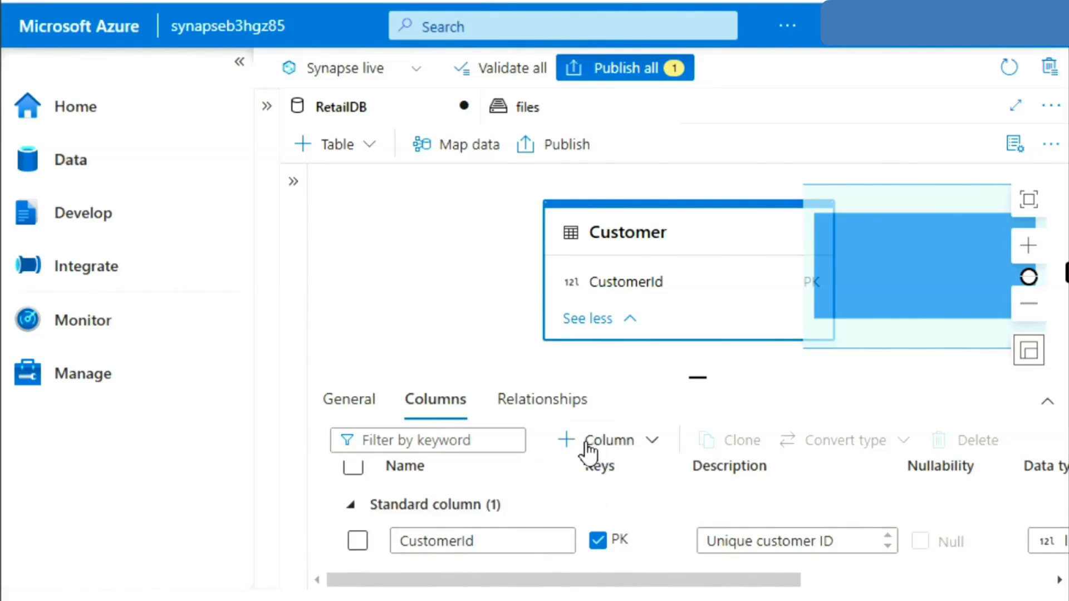
click(603, 452)
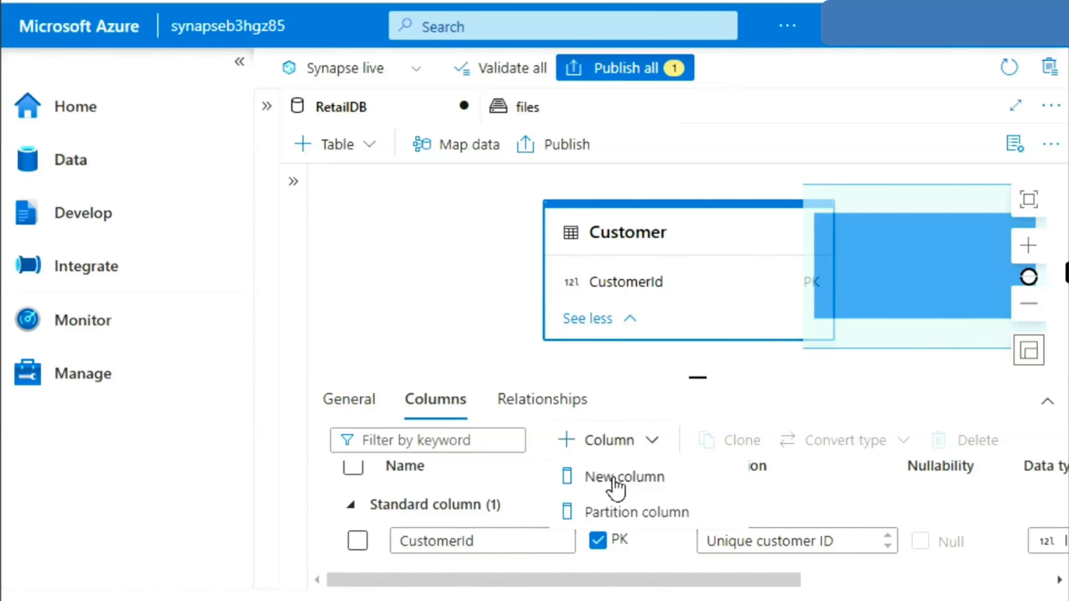
click(613, 477)
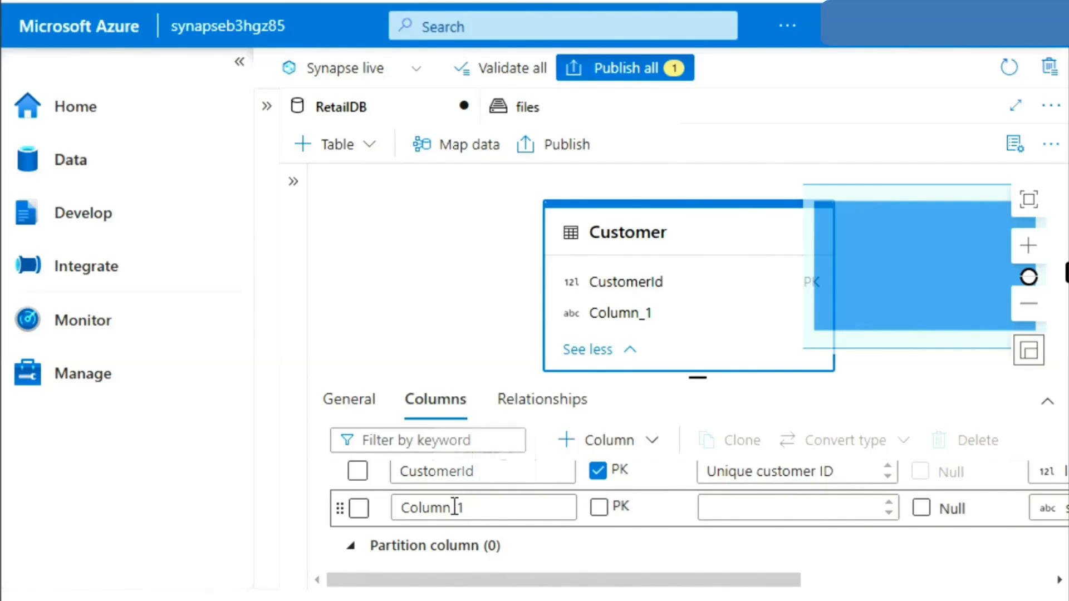
click(499, 517)
key(BackSpace)
key(BackSpace)
key(BackSpace)
key(BackSpace)
key(BackSpace)
key(BackSpace)
text(First)
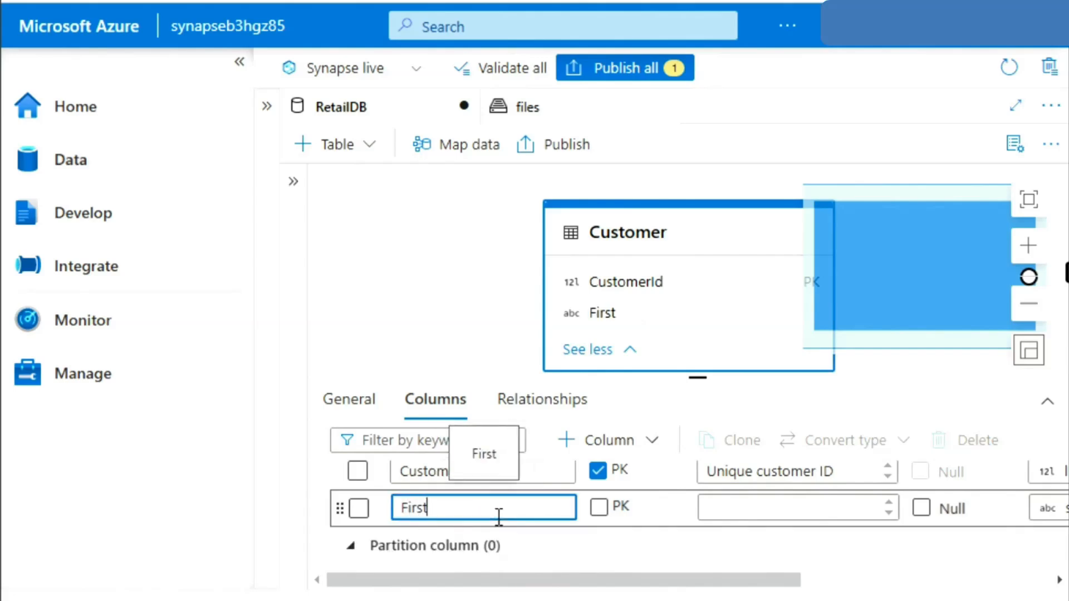
text(Name)
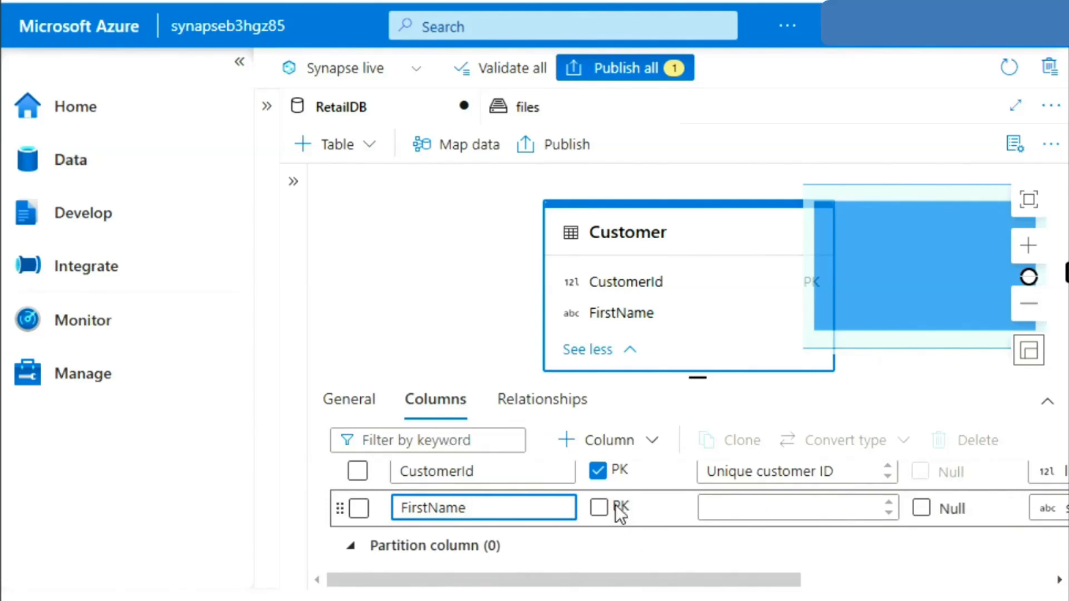
- Enter "Customer first name" as the description of the FirstName column
click(813, 509)
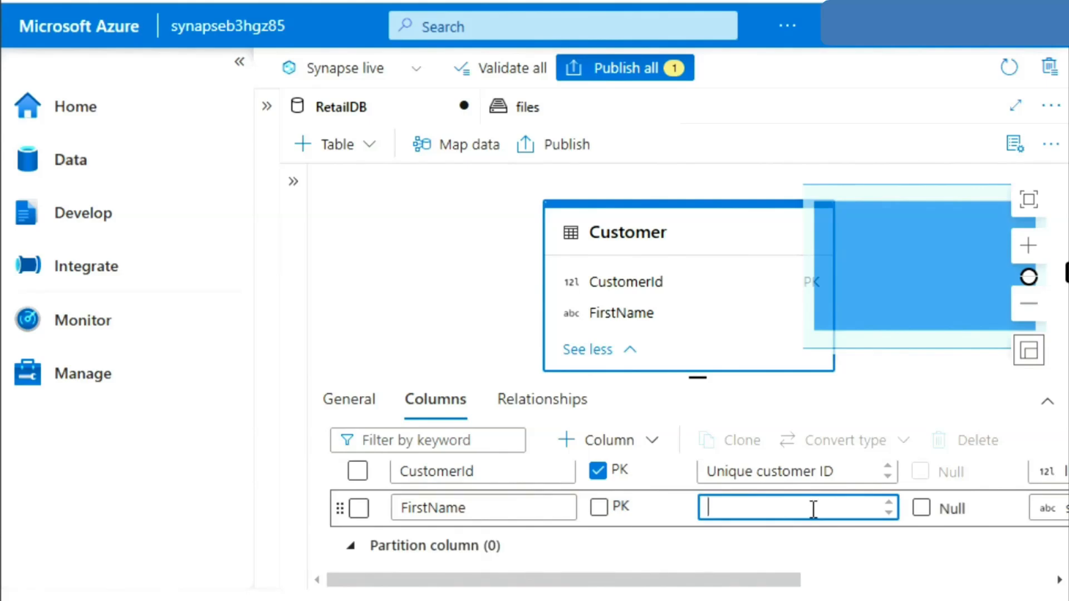
text(Custome)
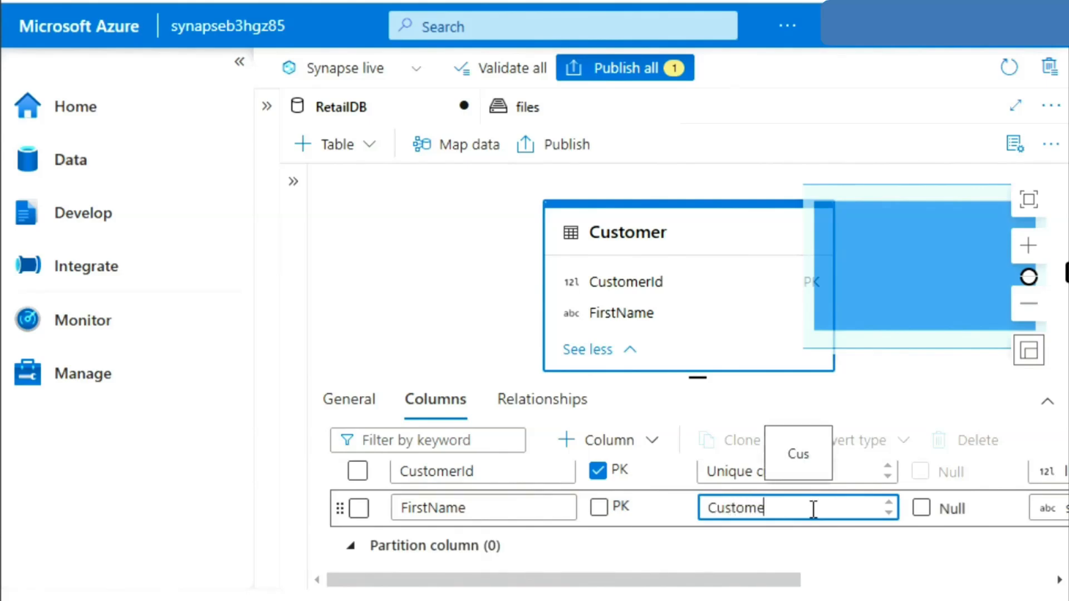
text(r fie)
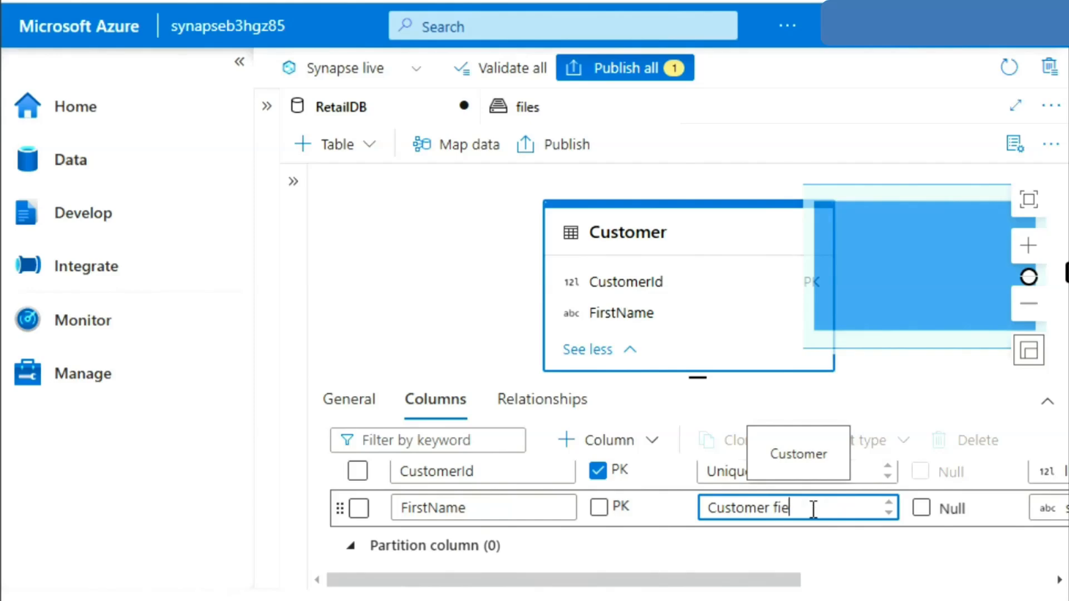
key(BackSpace)
text(rst name)
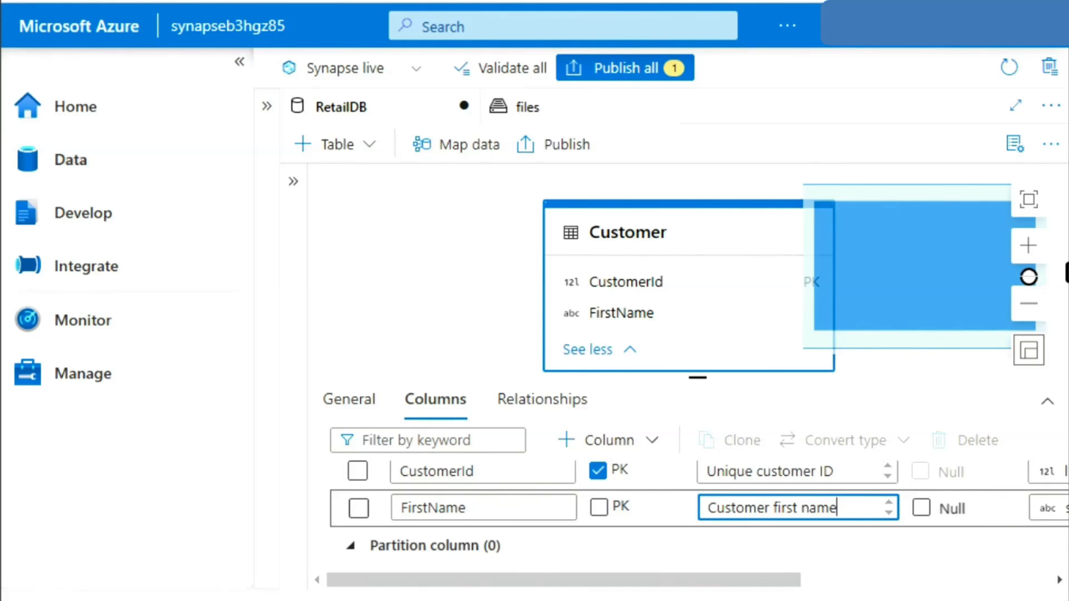
- Add a new standard column to the Customer table and name it LastName
drag(773, 576, 493, 573)
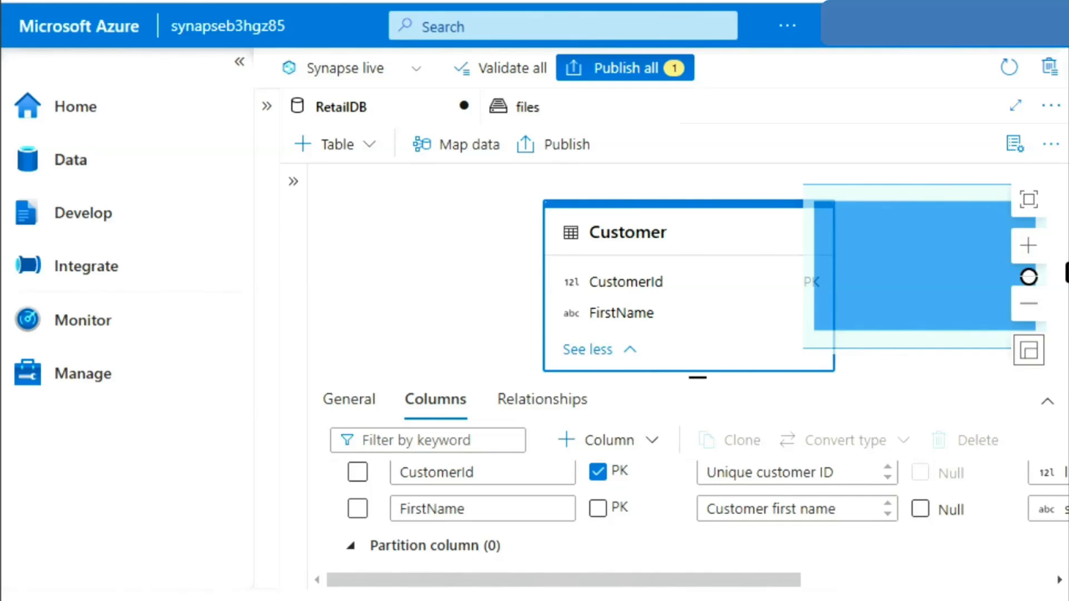
click(609, 446)
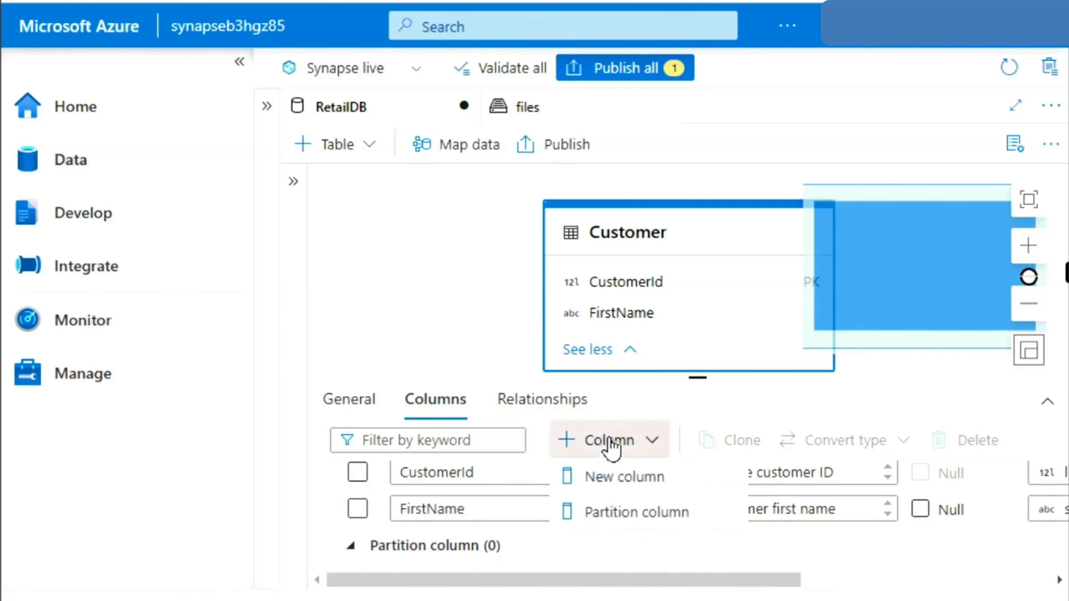
click(623, 476)
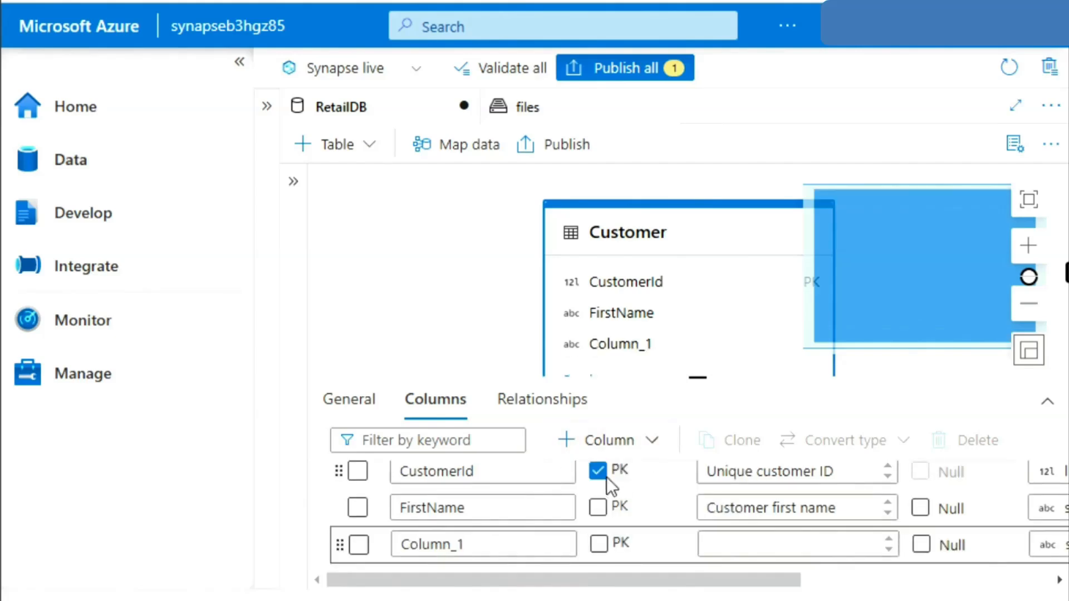
click(492, 548)
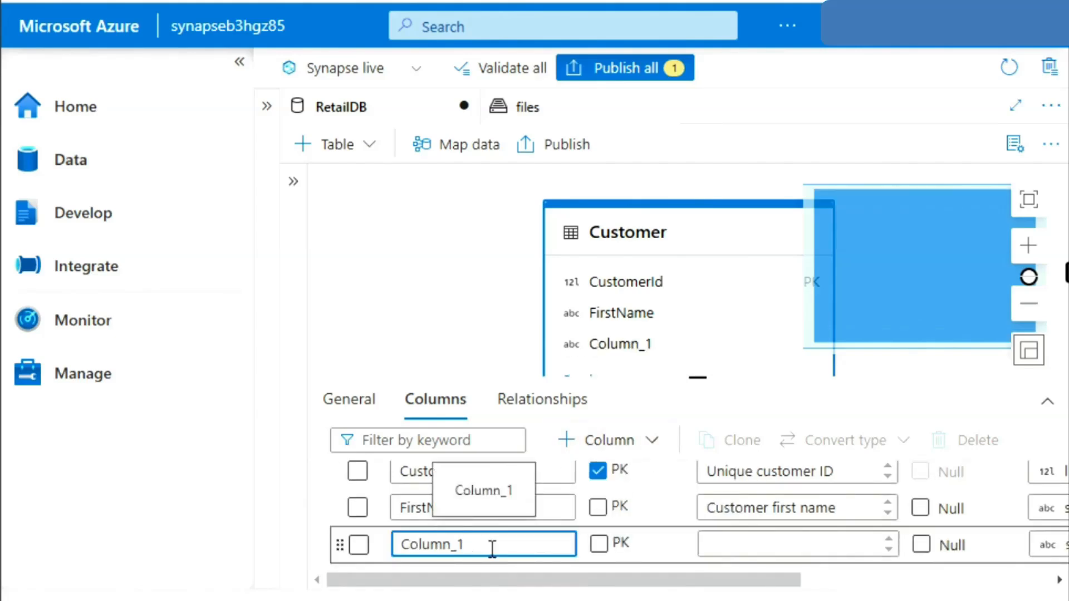
key(BackSpace)
key(BackSpace)
key(BackSpace)
key(BackSpace)
key(BackSpace)
key(BackSpace)
key(BackSpace)
key(BackSpace)
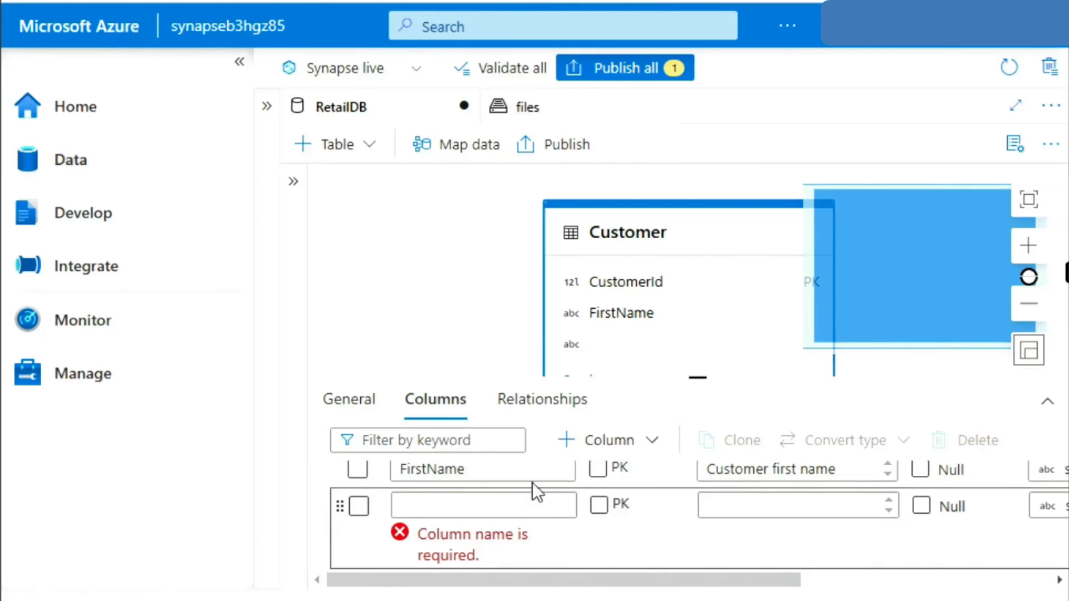
click(509, 508)
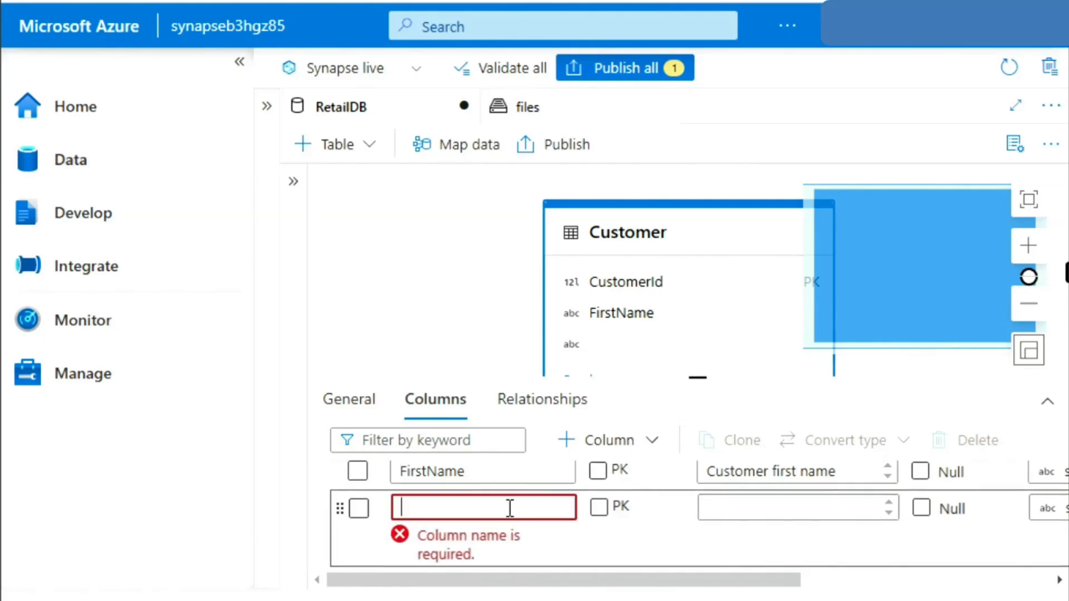
text(Last)
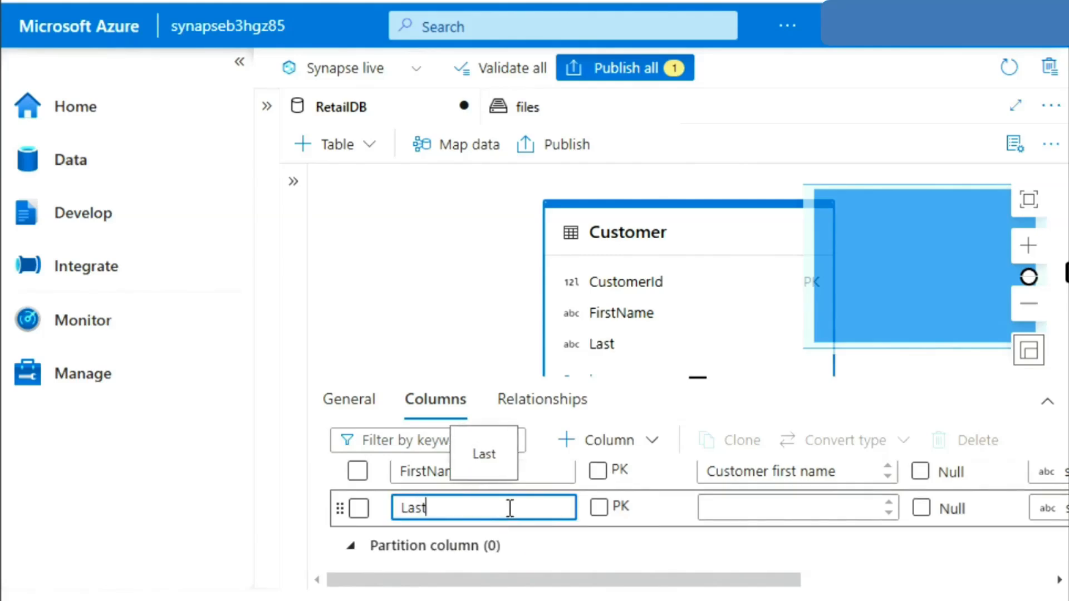
text(Name)
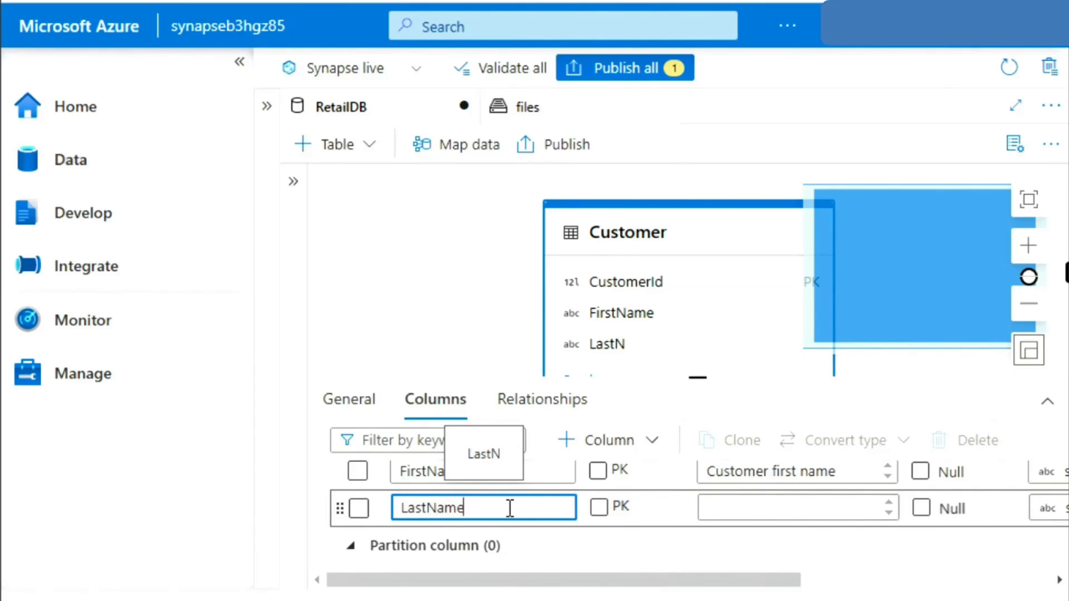
- Describe the LastName column as "Customer last name" and allow null values in it
click(824, 507)
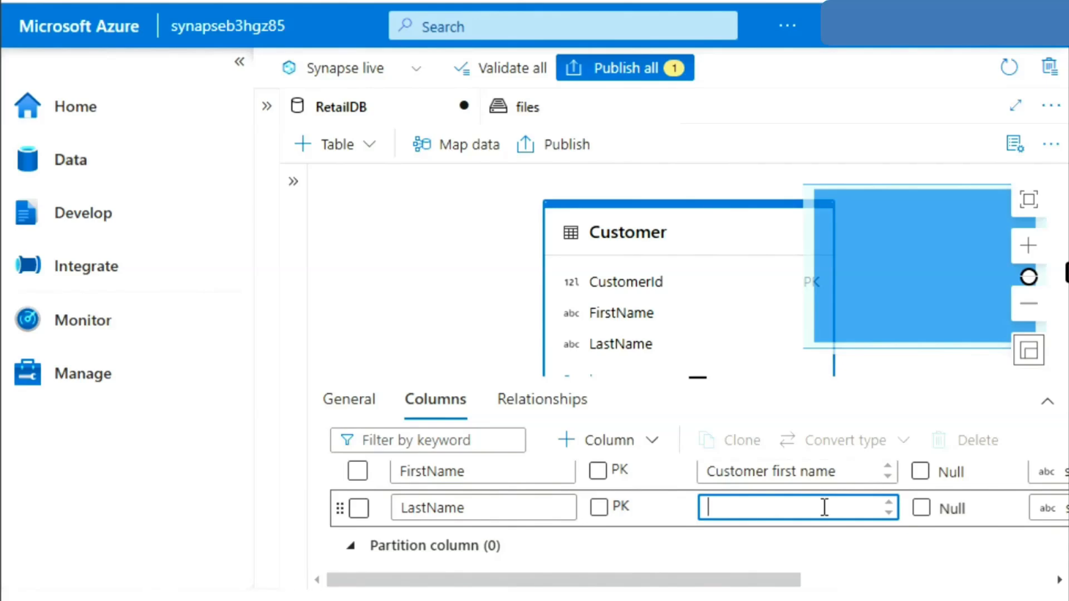
text(Customer last name)
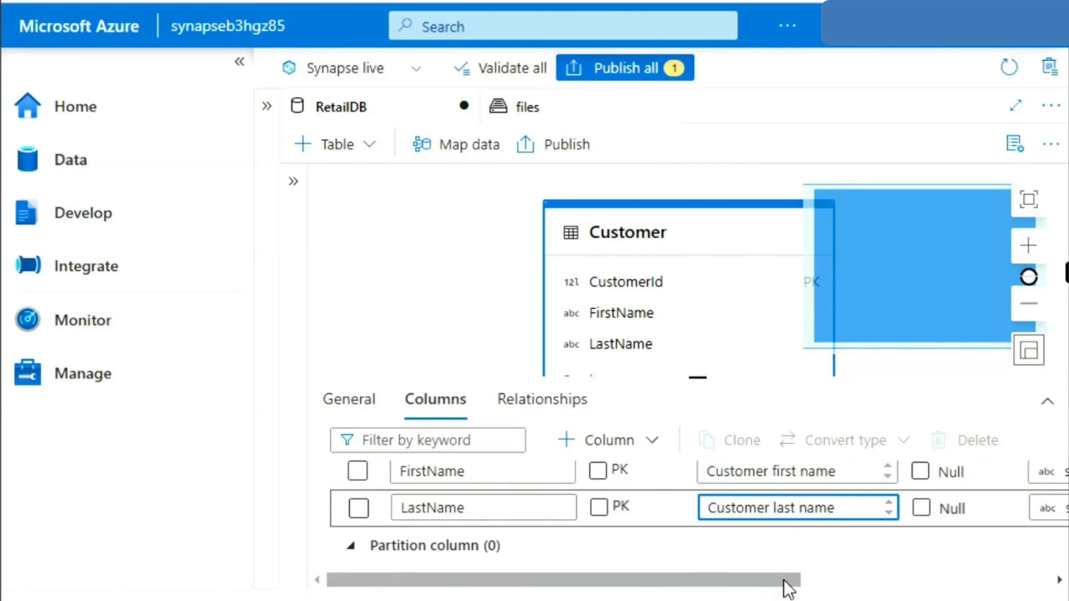
scroll(789, 589, right, 3)
scroll(866, 590, right, 1)
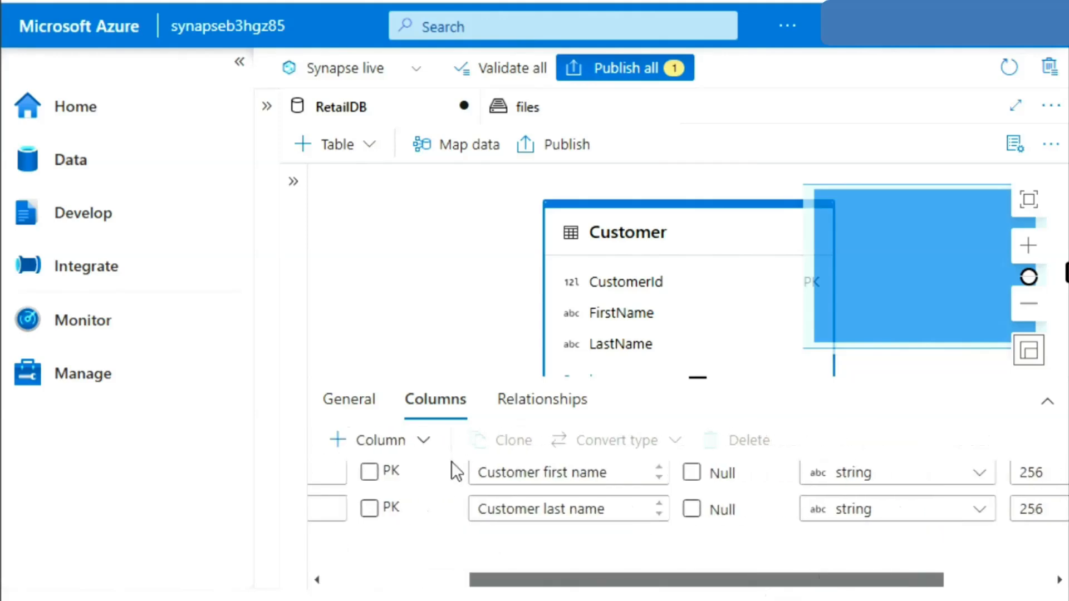
click(669, 509)
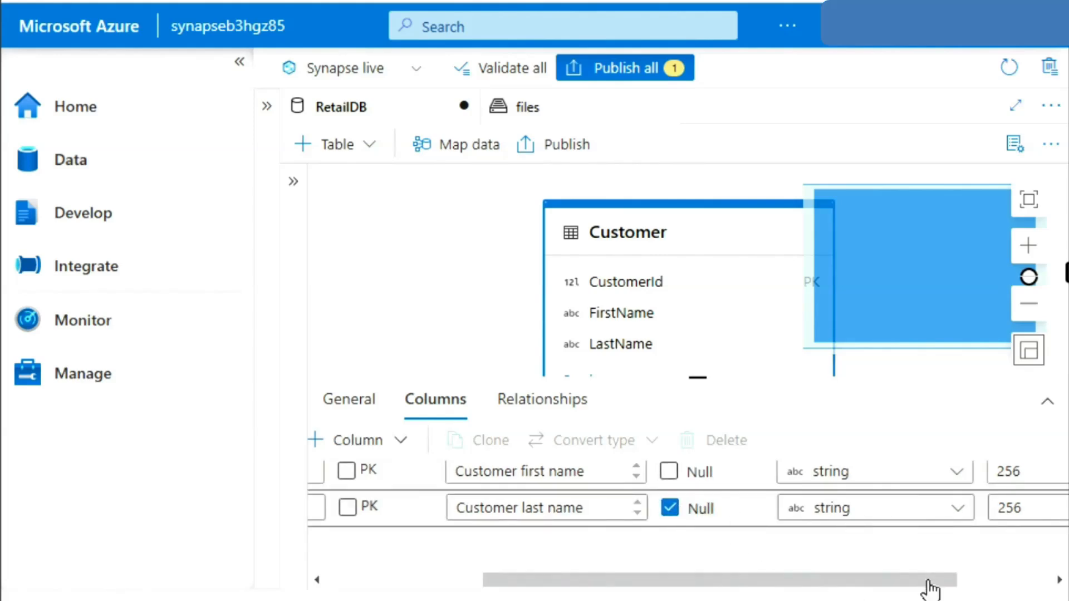
- Add another standard column to the Customer table and name it EmailAddress
drag(890, 580, 411, 580)
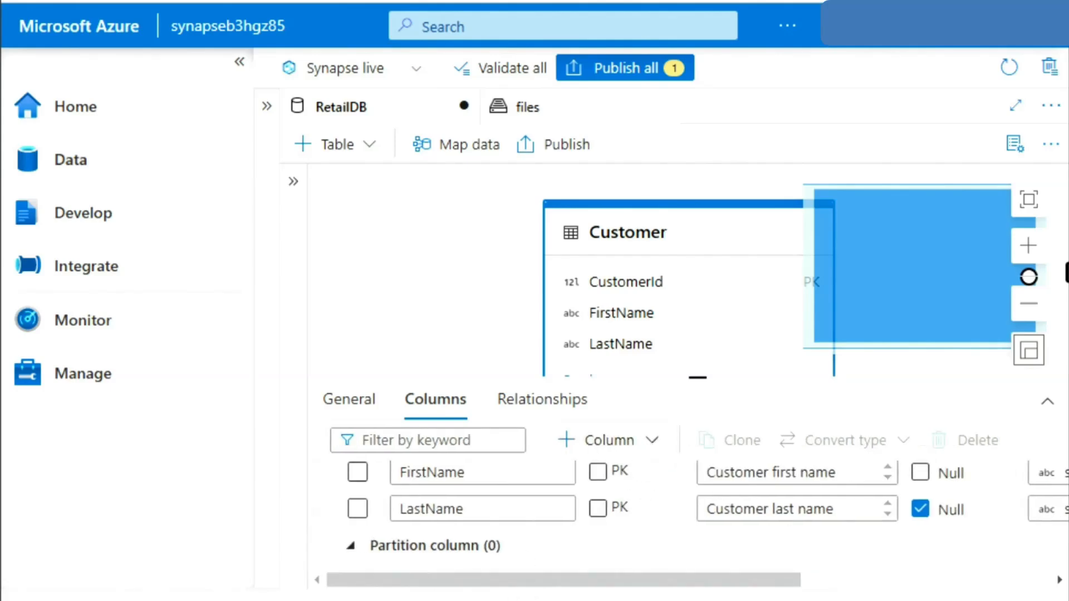
click(641, 445)
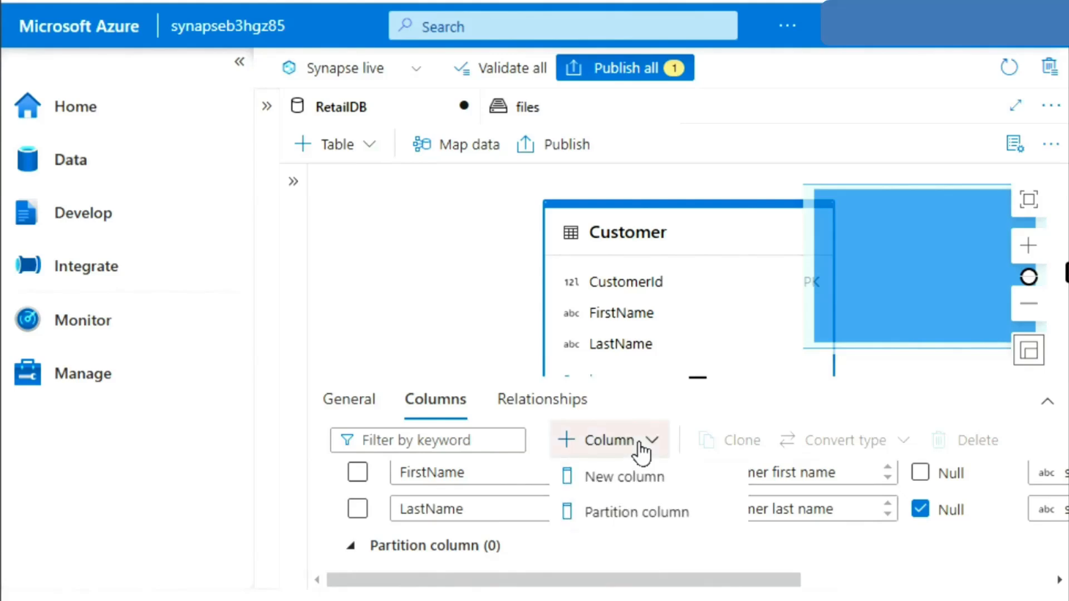
click(631, 482)
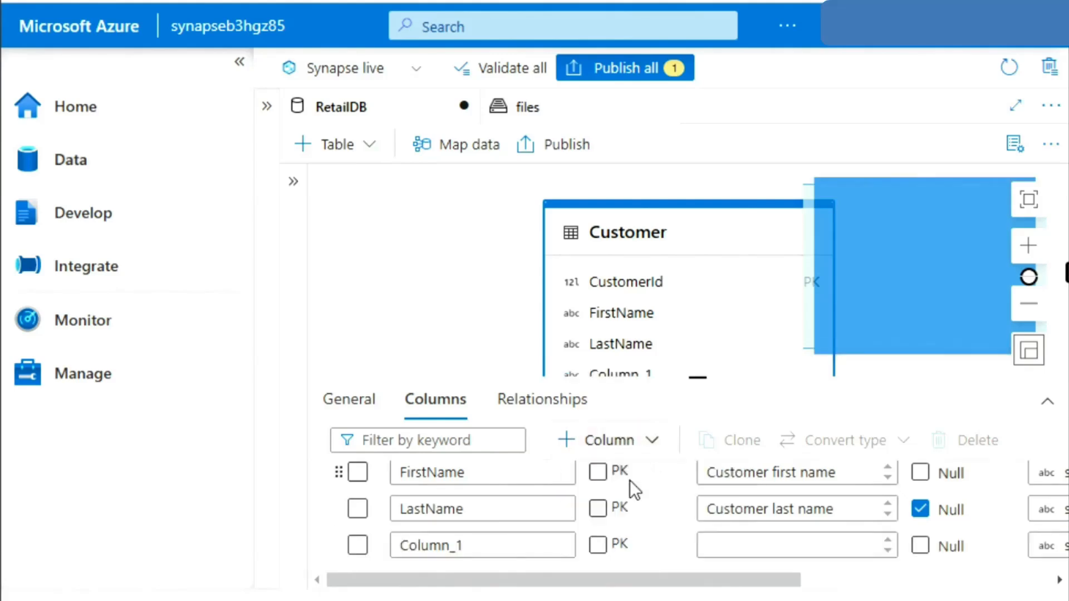
click(486, 549)
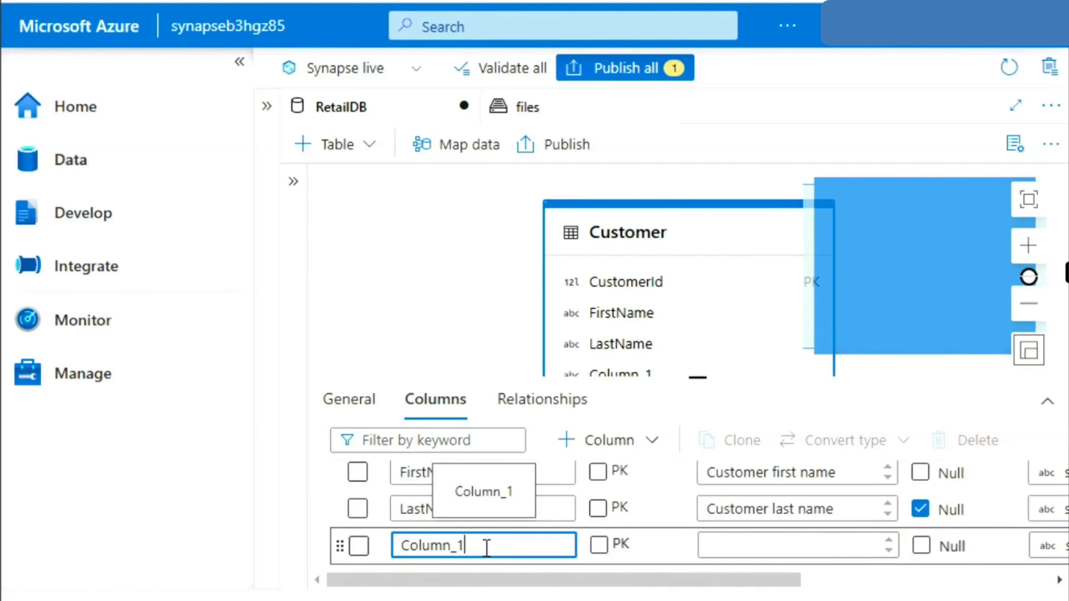
key(BackSpace)
key(BackSpace)
key(BackSpace)
key(BackSpace)
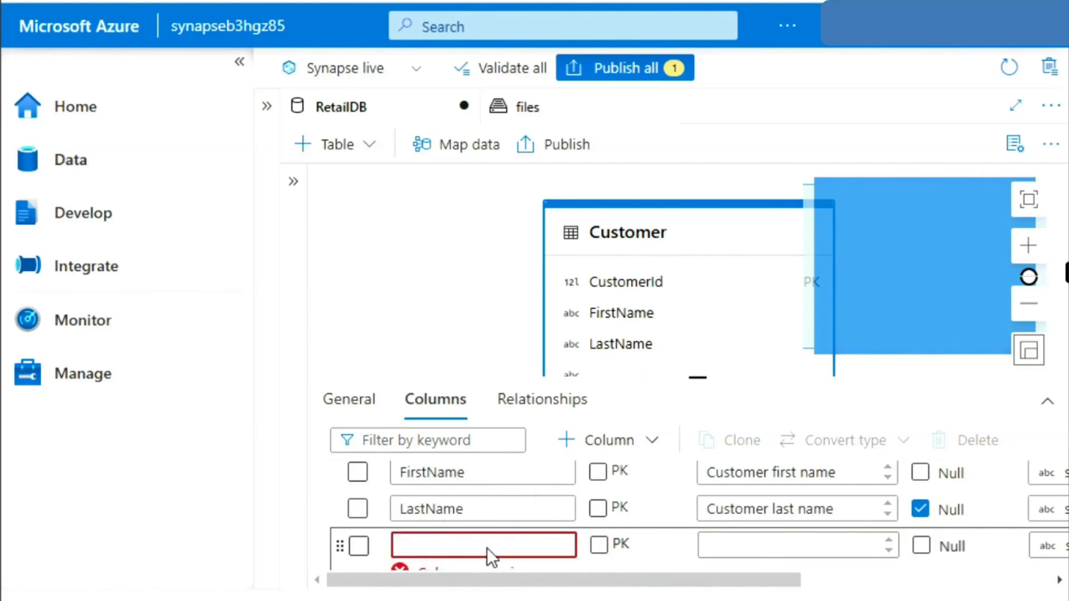
text(EmailAdd)
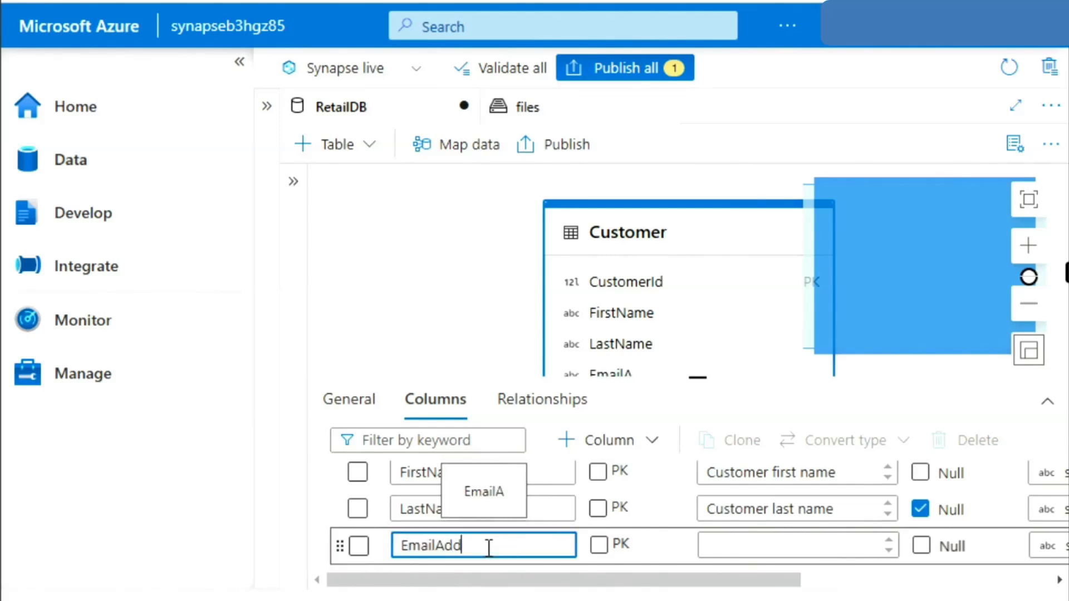
text(ress)
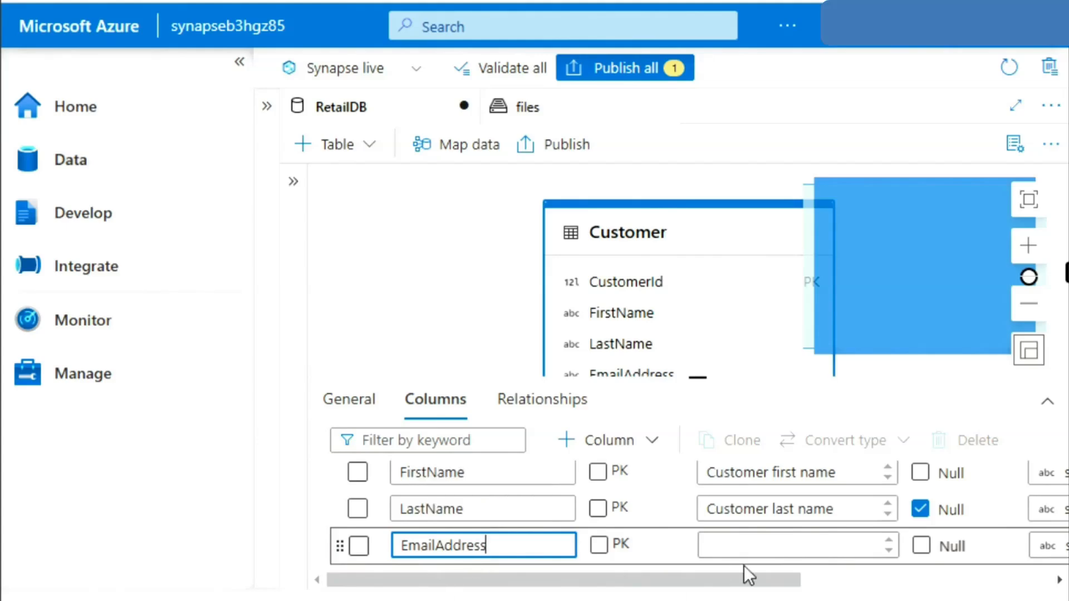
- Enter "Customer email" as the description of the EmailAddress column
drag(737, 590, 763, 589)
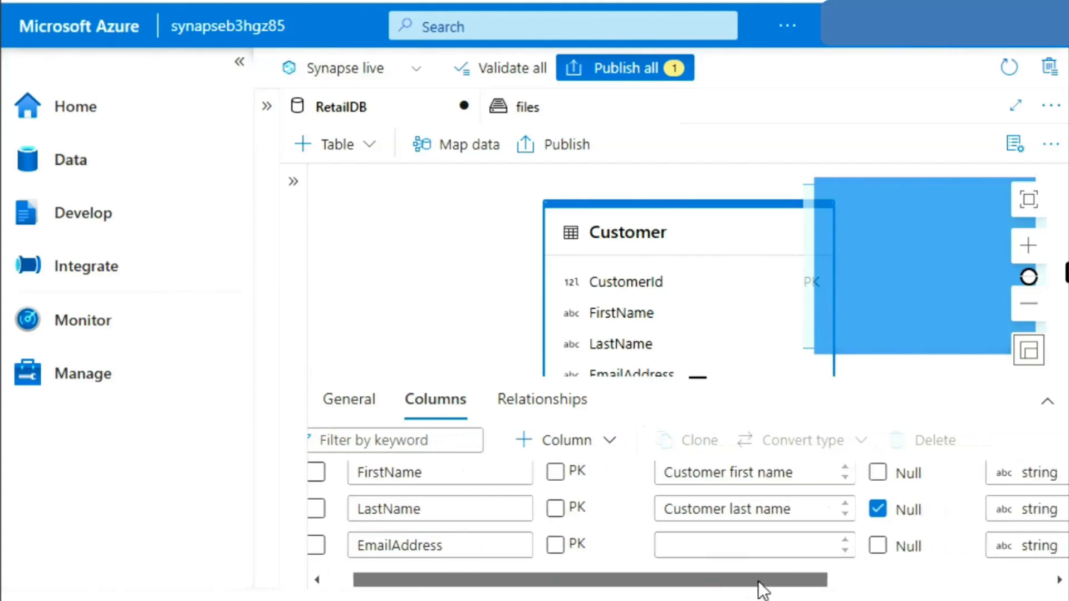
click(765, 544)
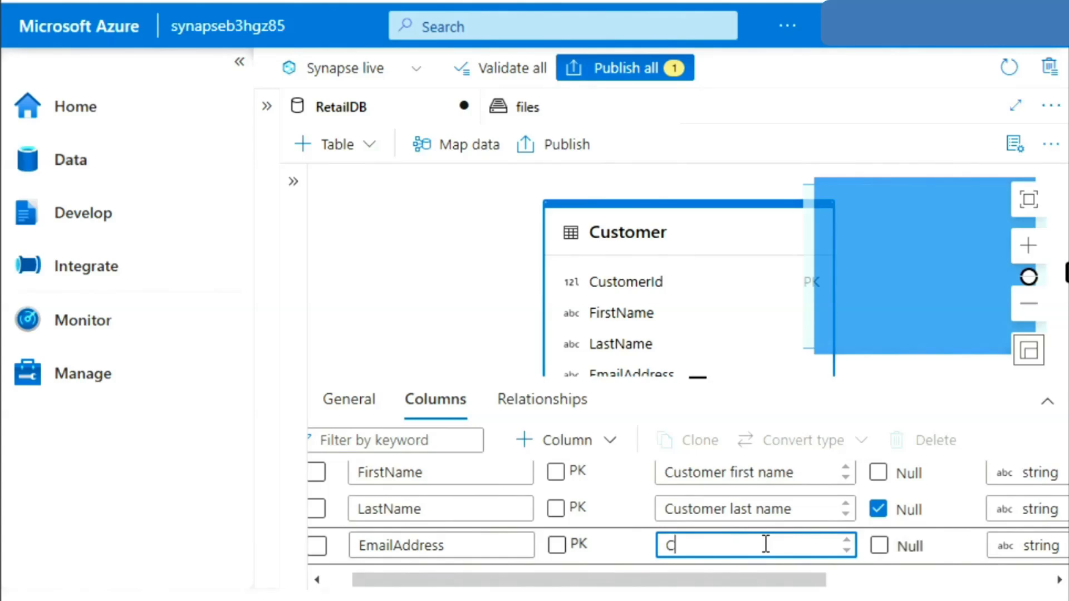
text(Custome)
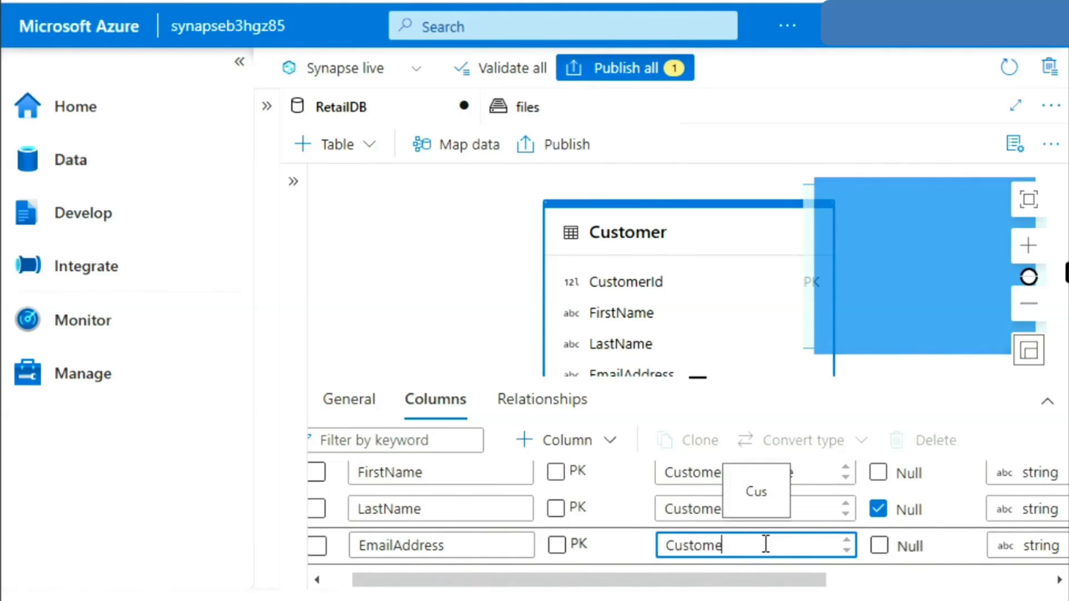
text(r email)
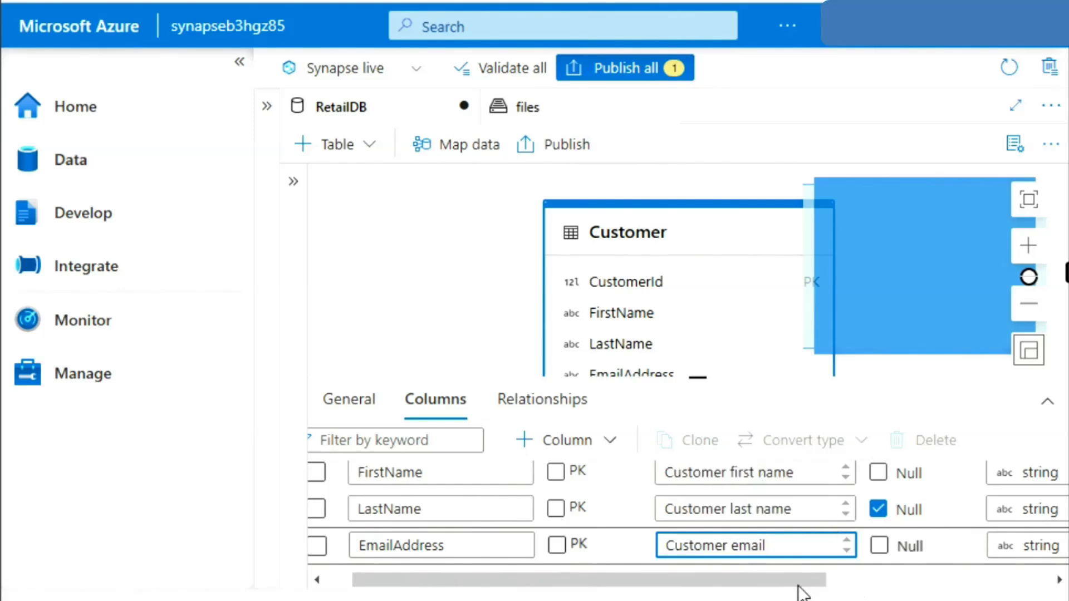
click(899, 590)
scroll(955, 590, right, 5)
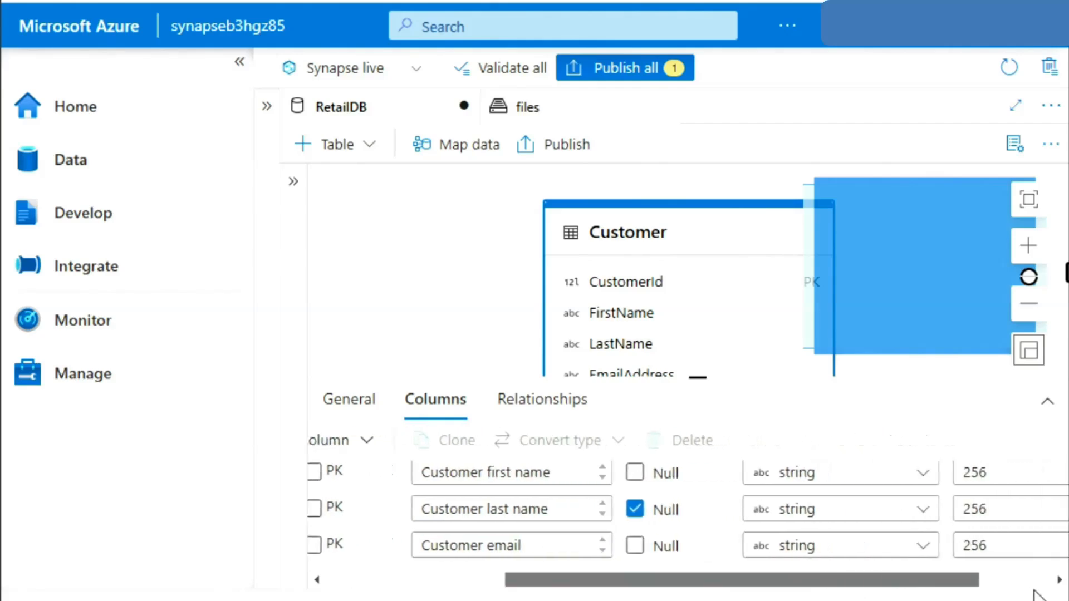
- Add a further standard column to the Customer table and name it Phone
drag(701, 577, 534, 591)
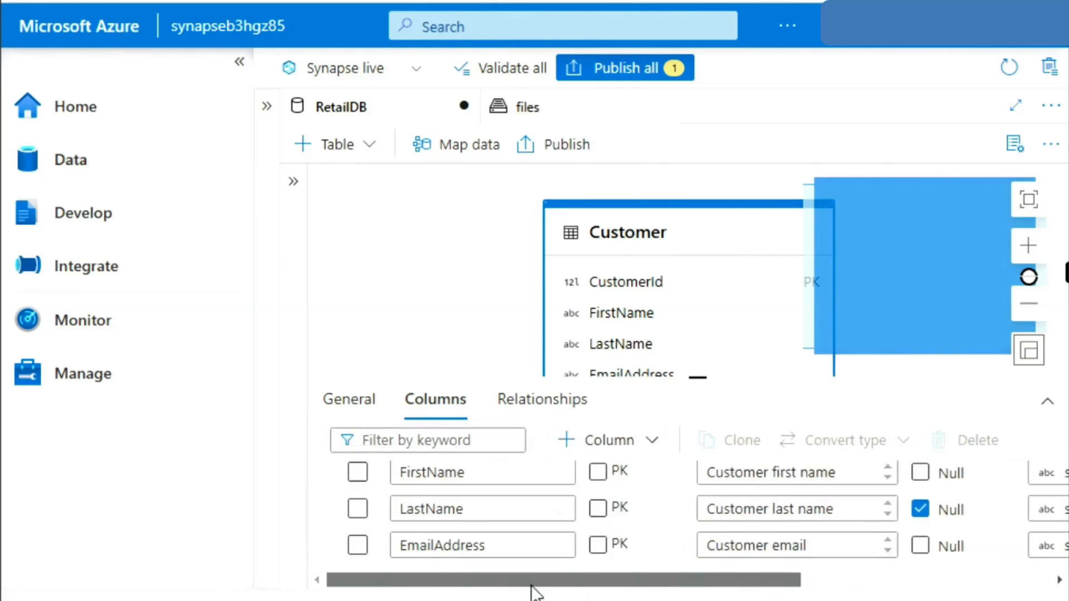
click(611, 440)
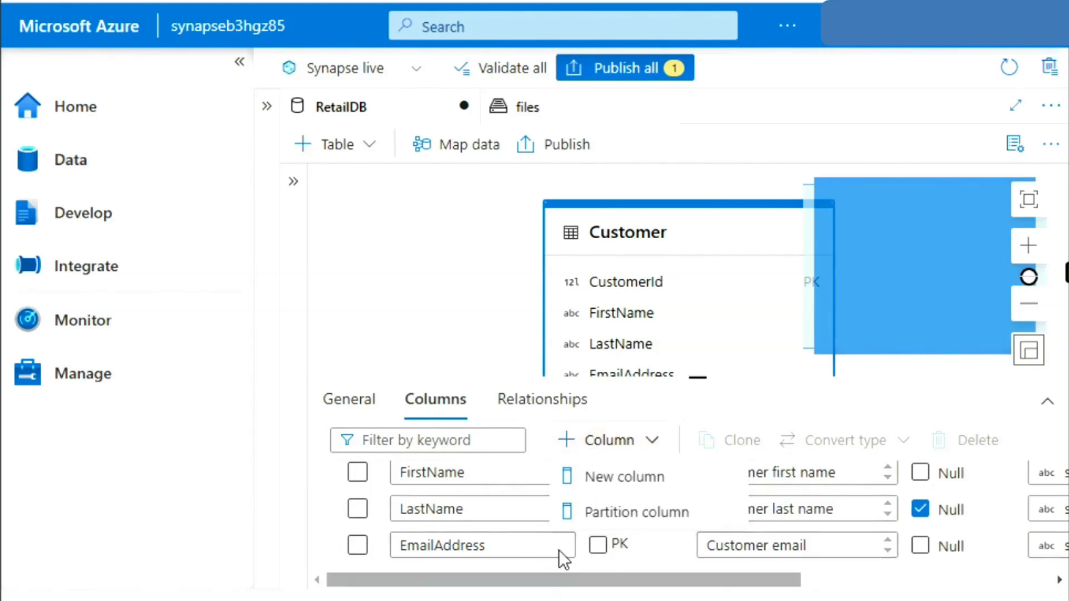
click(557, 511)
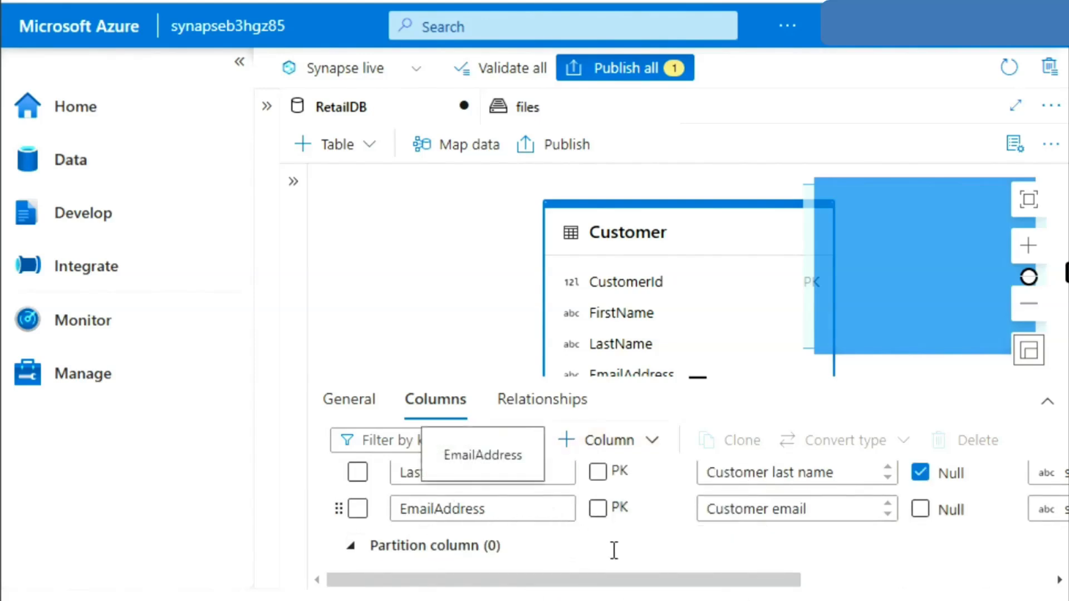
click(647, 448)
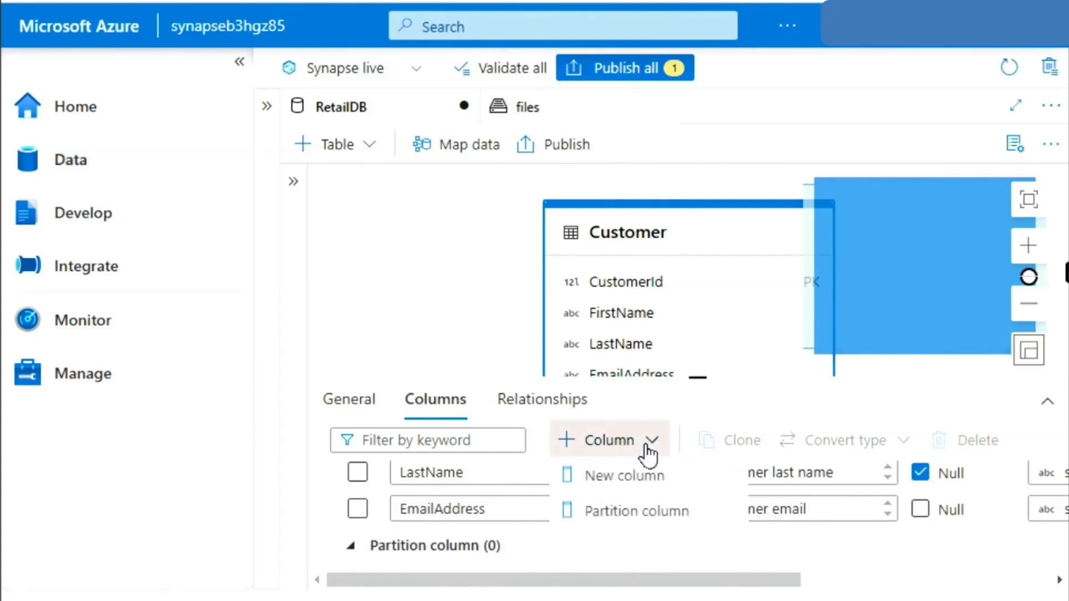
click(615, 489)
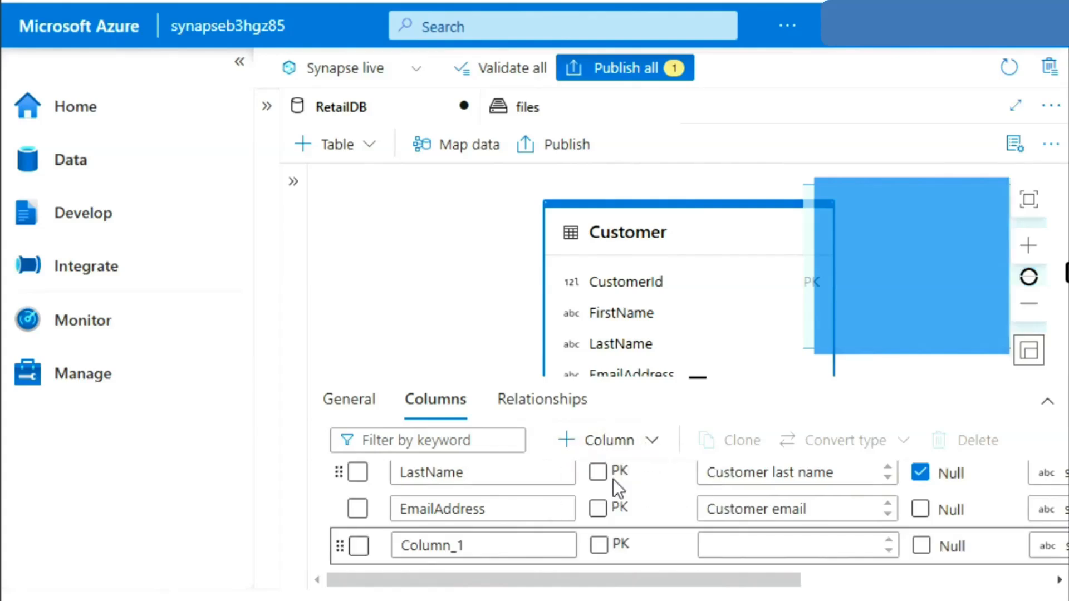
click(496, 546)
drag(397, 551, 386, 549)
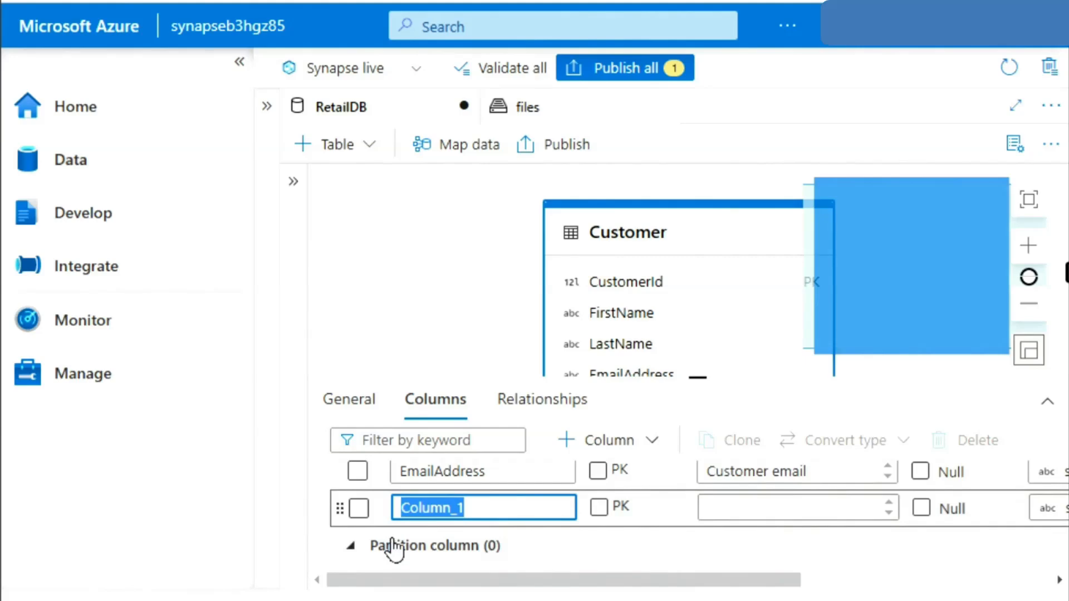
key(BackSpace)
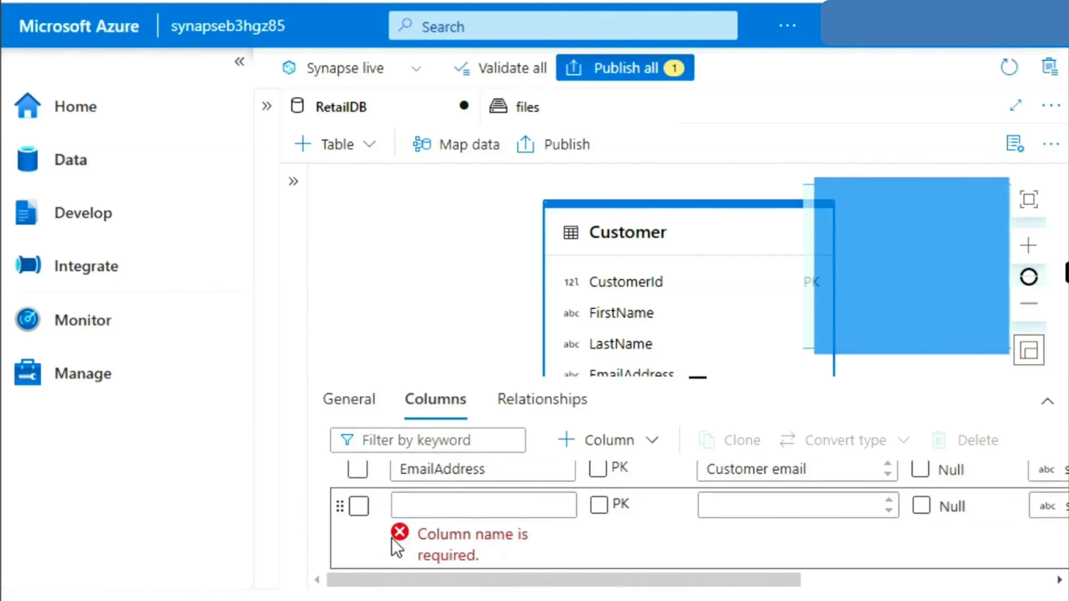
click(500, 498)
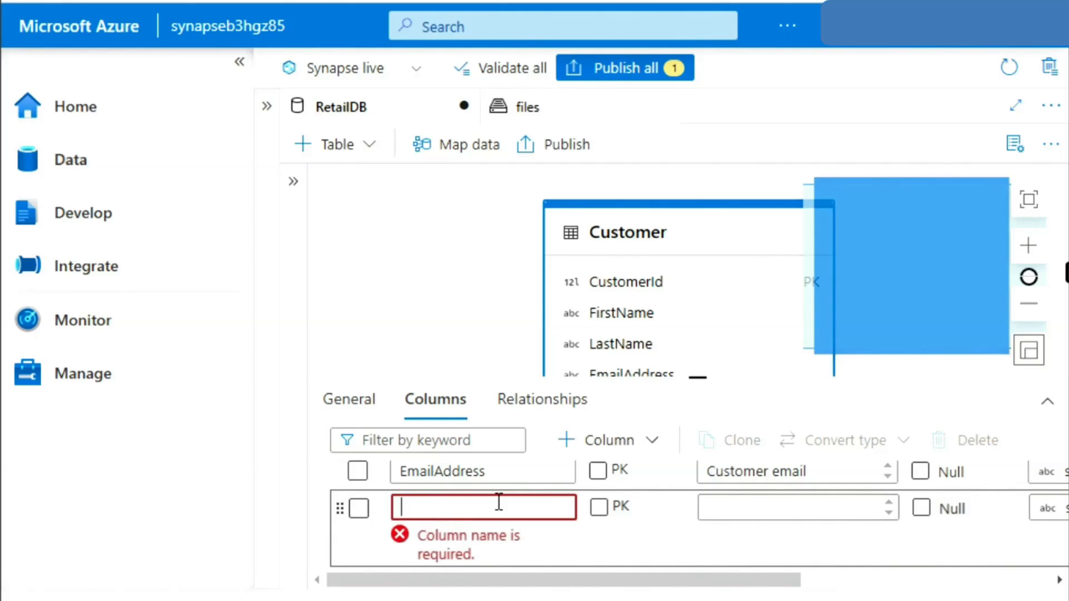
text(Phone)
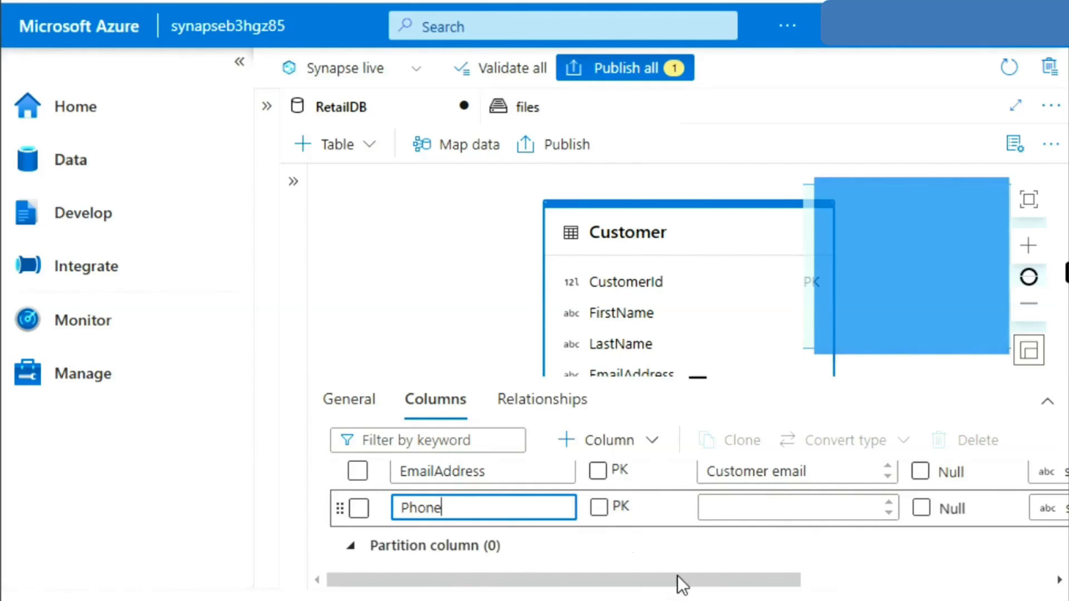
- Complete the Phone column with the description "Customer phone" and null values allowed, and publish the RetailDB database
click(240, 63)
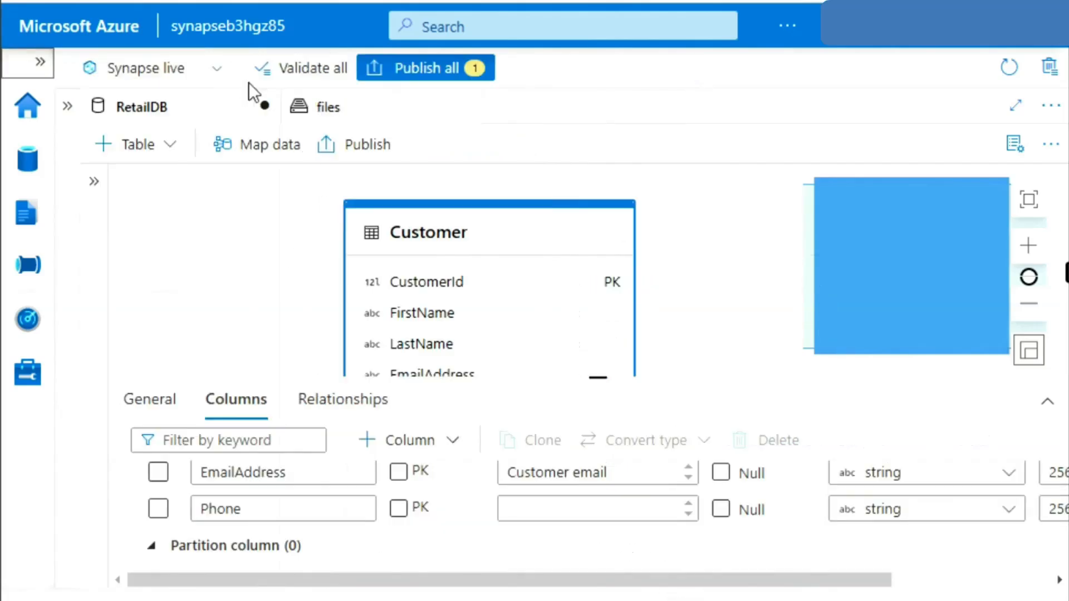
click(625, 505)
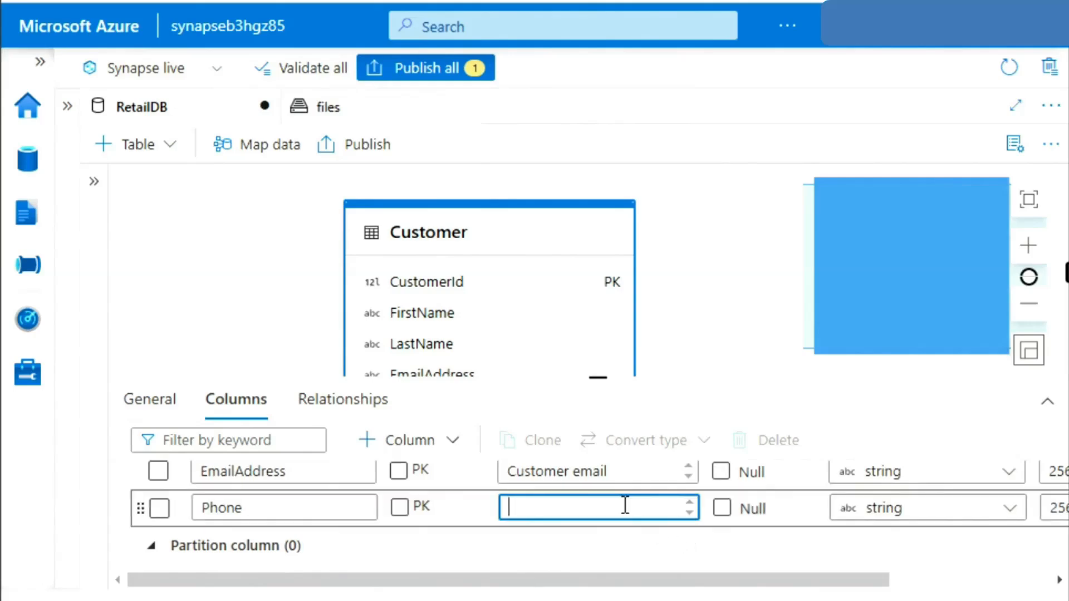
text(Cust)
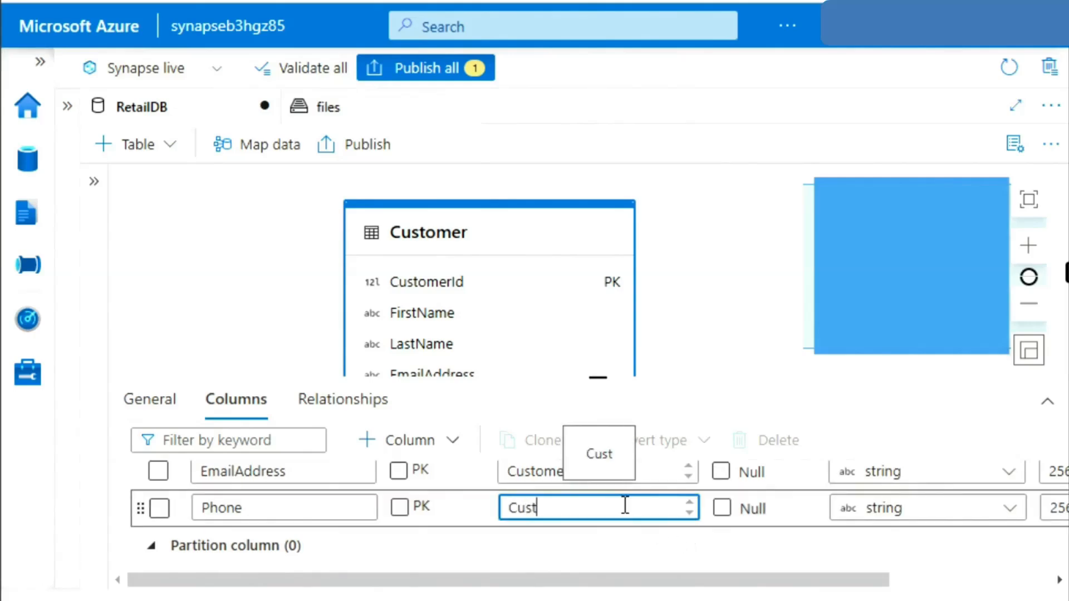
text(omer phone)
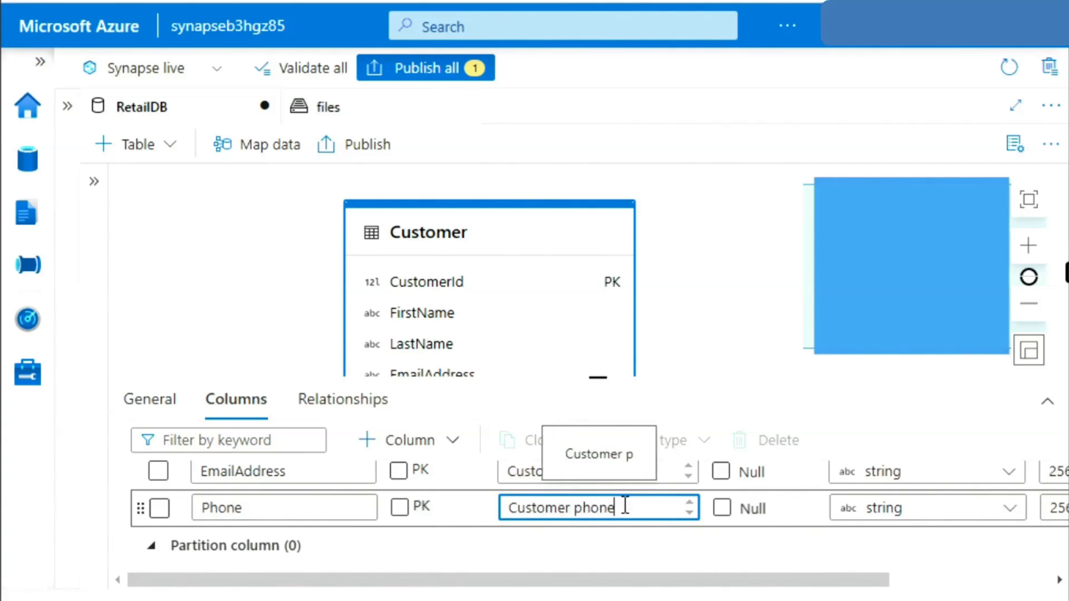
click(719, 509)
click(720, 508)
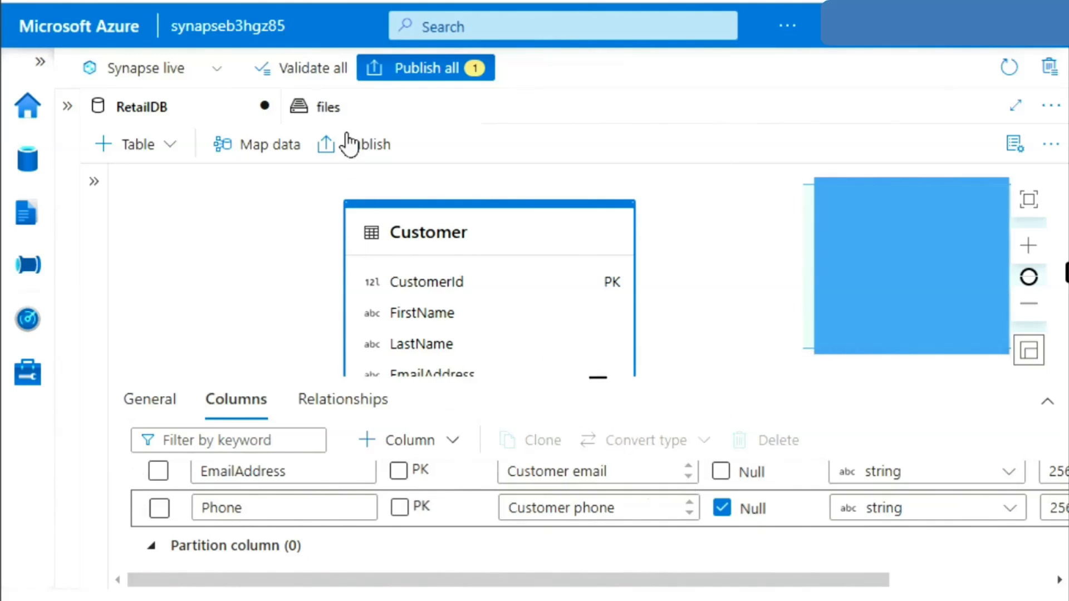
click(356, 147)
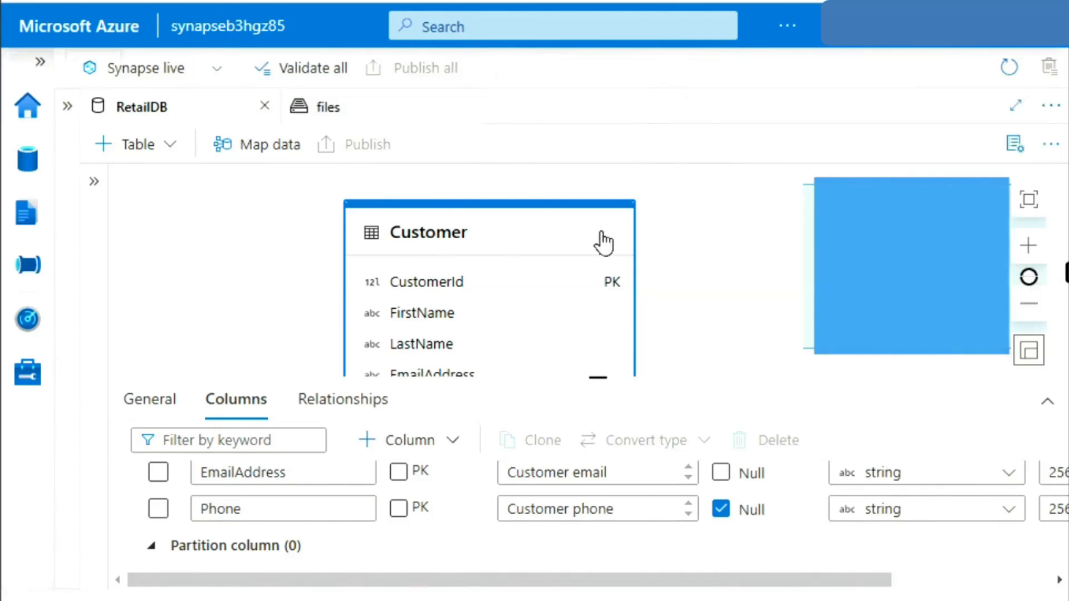
- Expand the RetailDB lake database in the workspace data down to the Customer table's columns
click(39, 65)
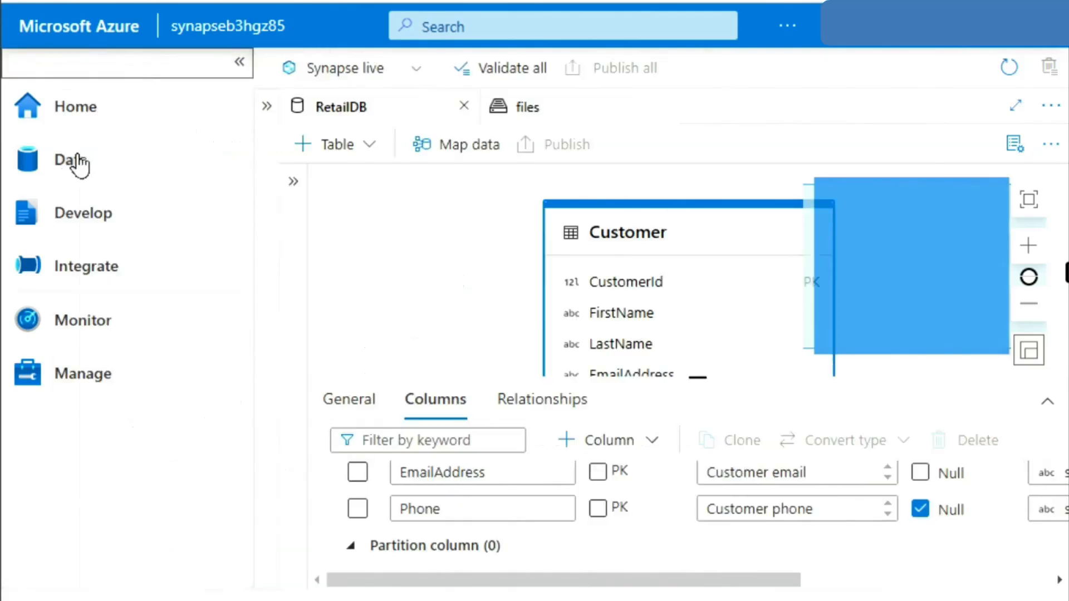
click(267, 107)
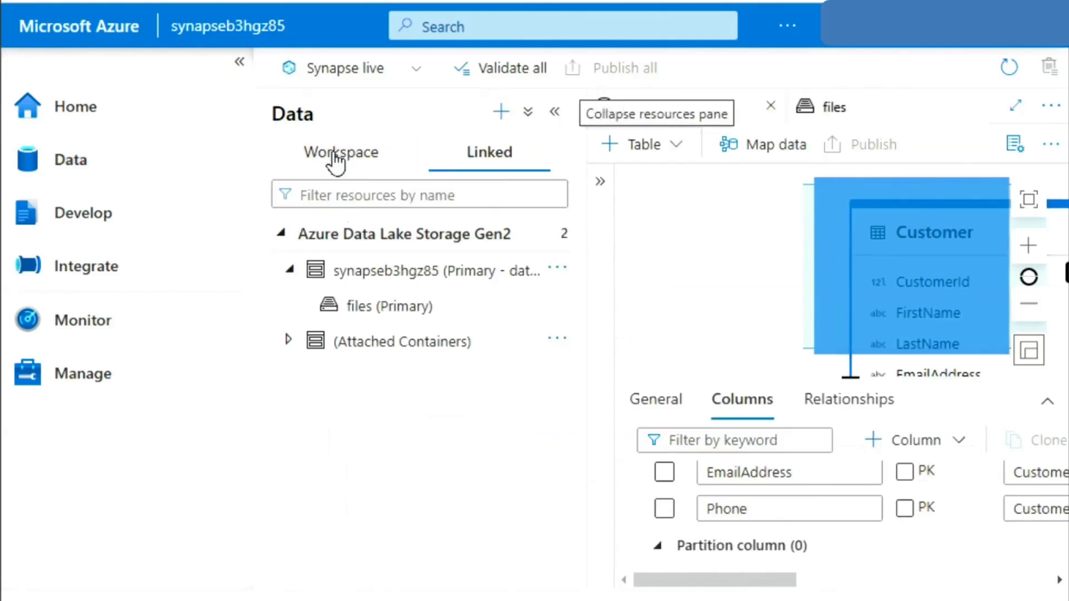
click(335, 161)
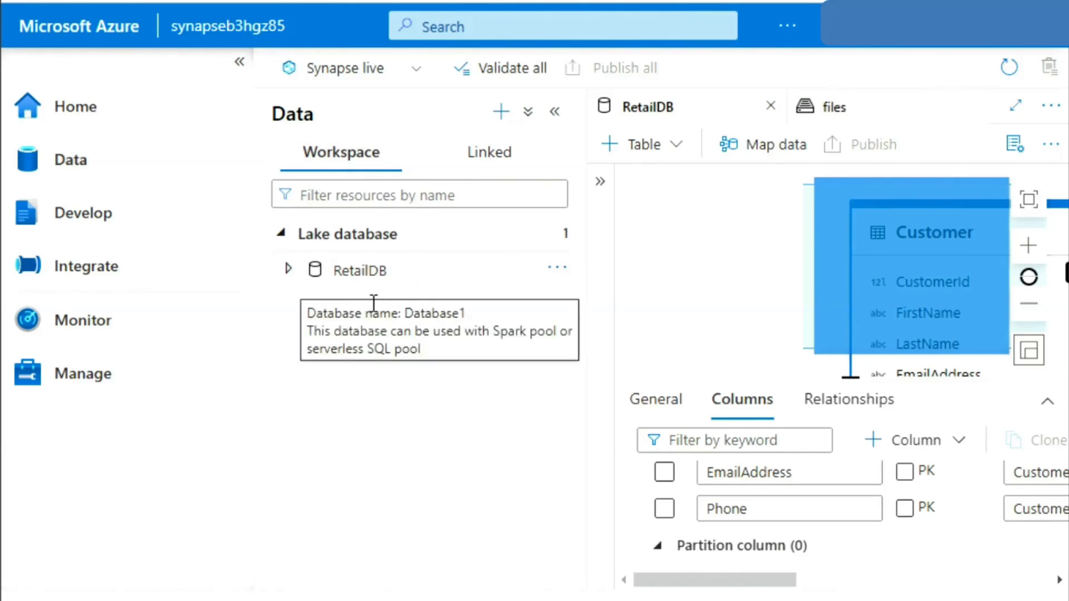
click(288, 271)
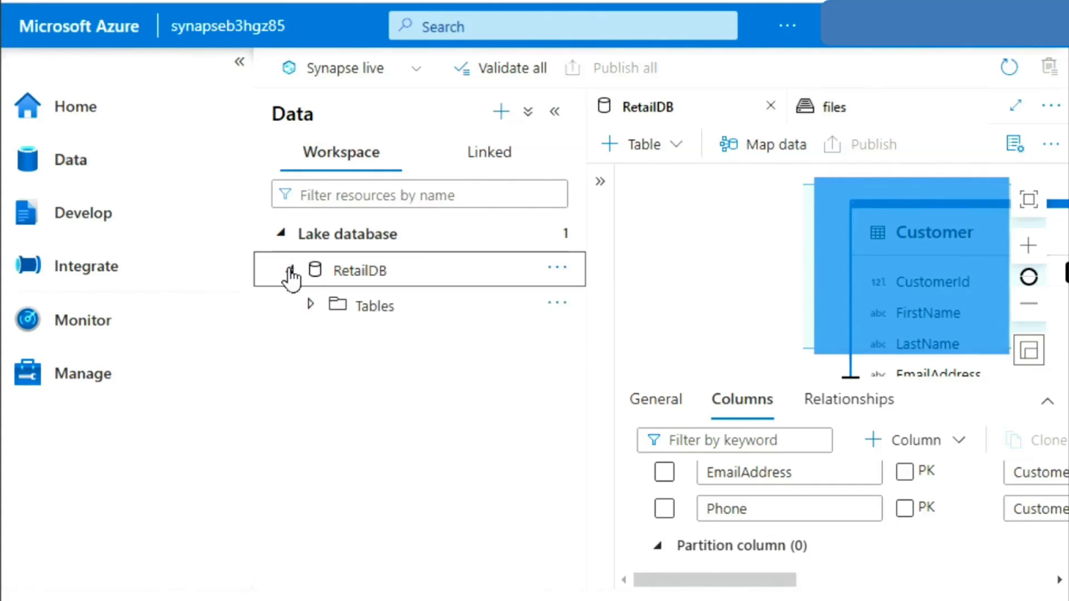
click(312, 307)
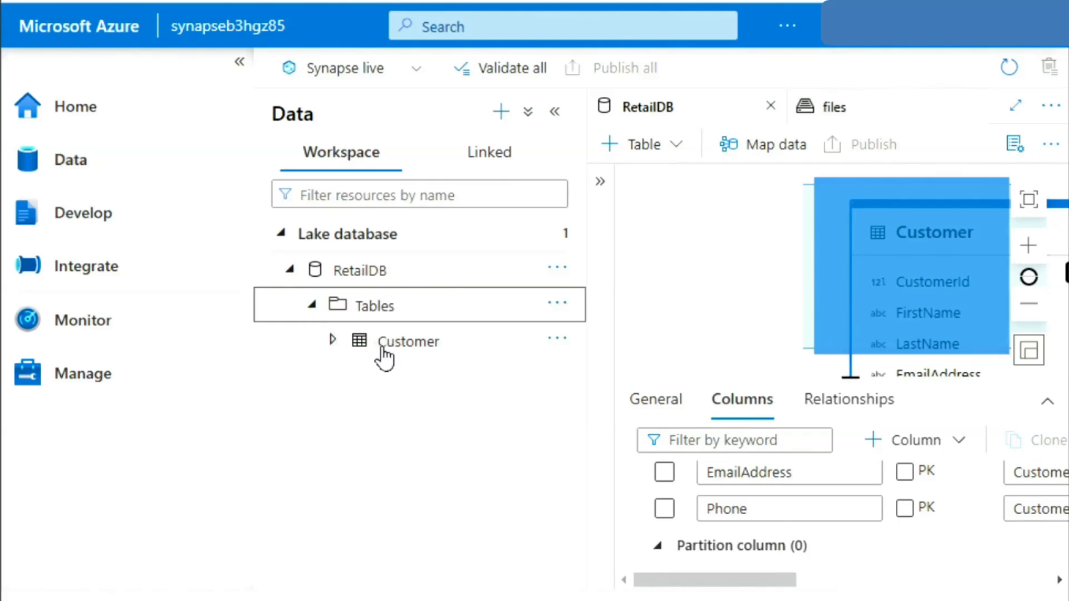
click(332, 341)
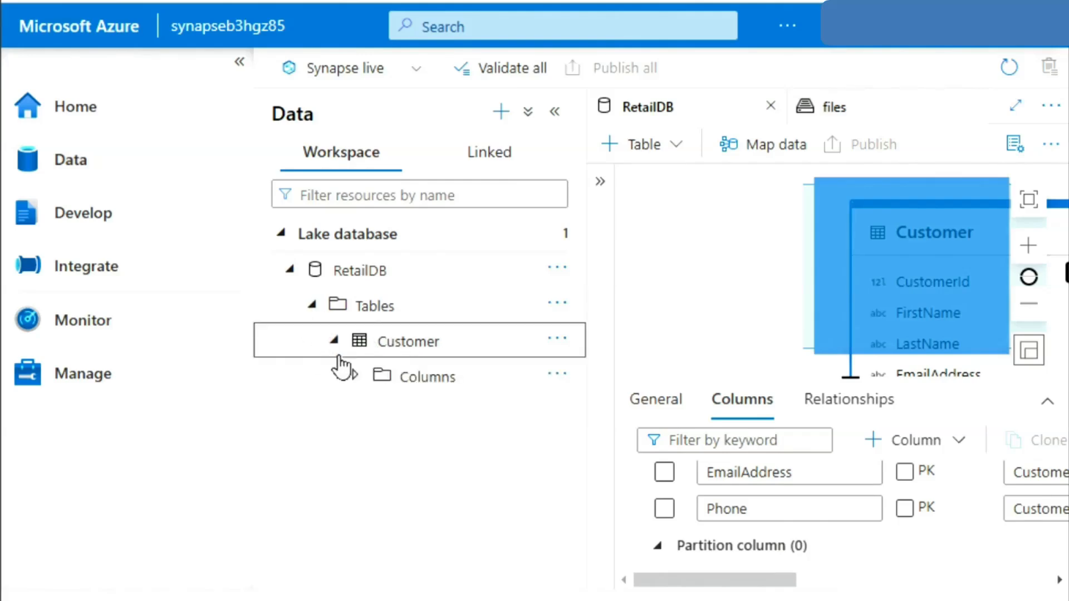
click(355, 376)
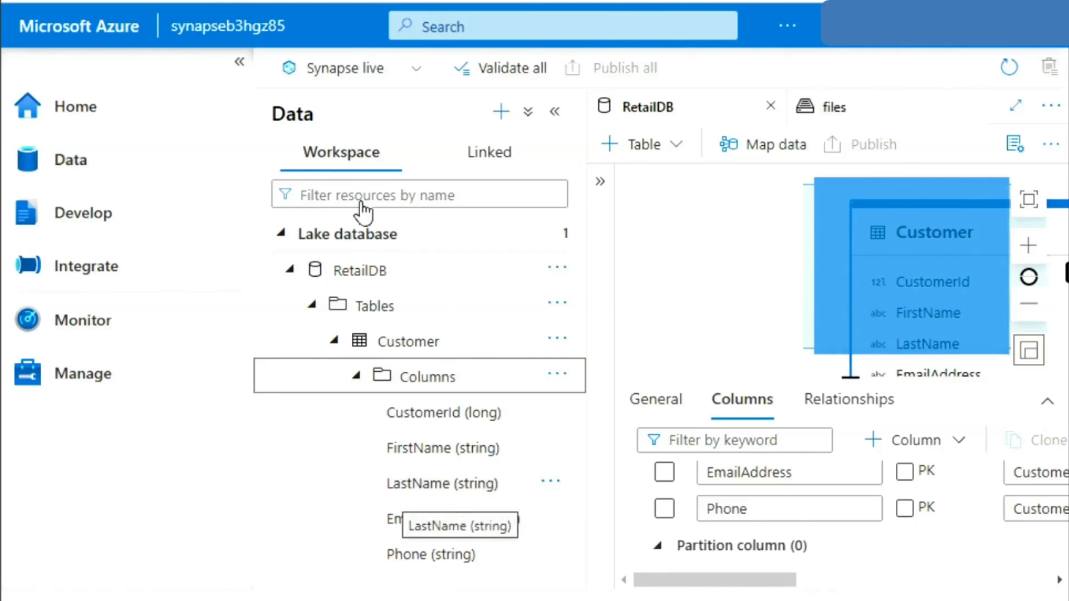
- Return to the files container with the data resources collapsed and open its RetailDB folder
click(238, 63)
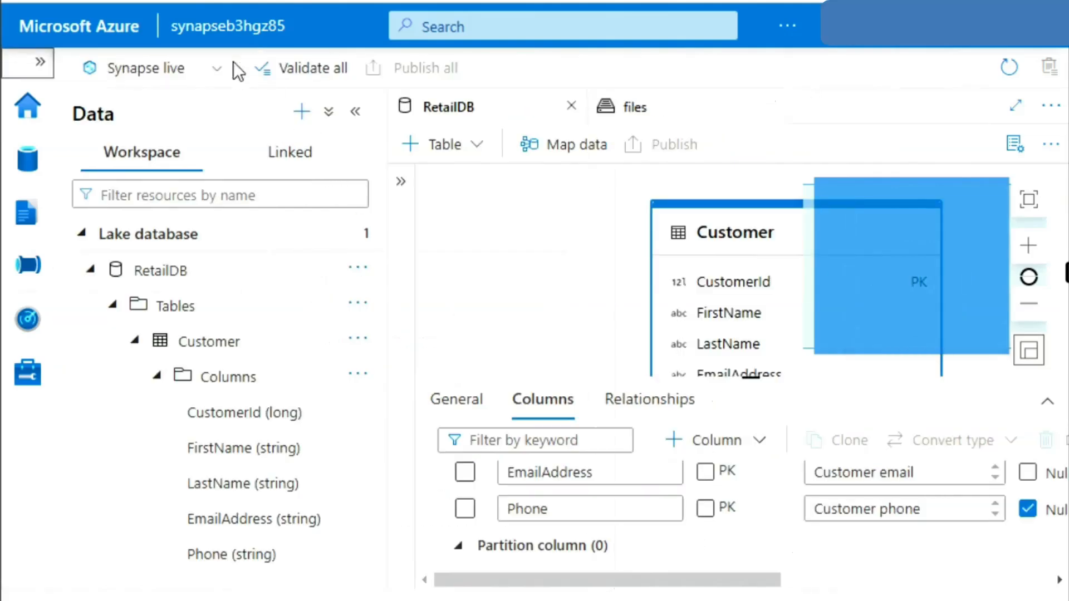
click(355, 114)
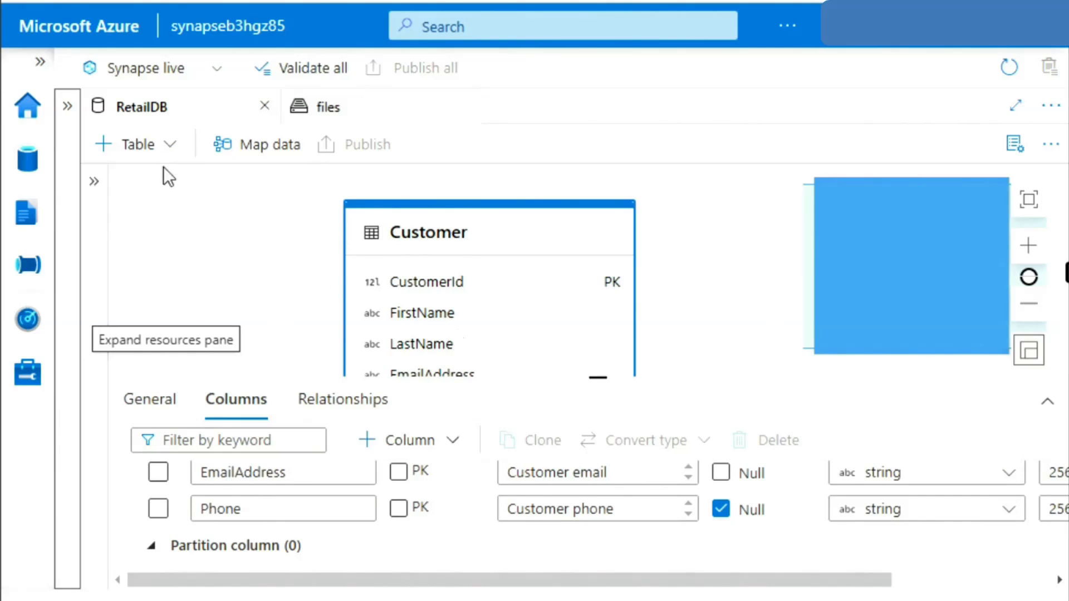
click(364, 114)
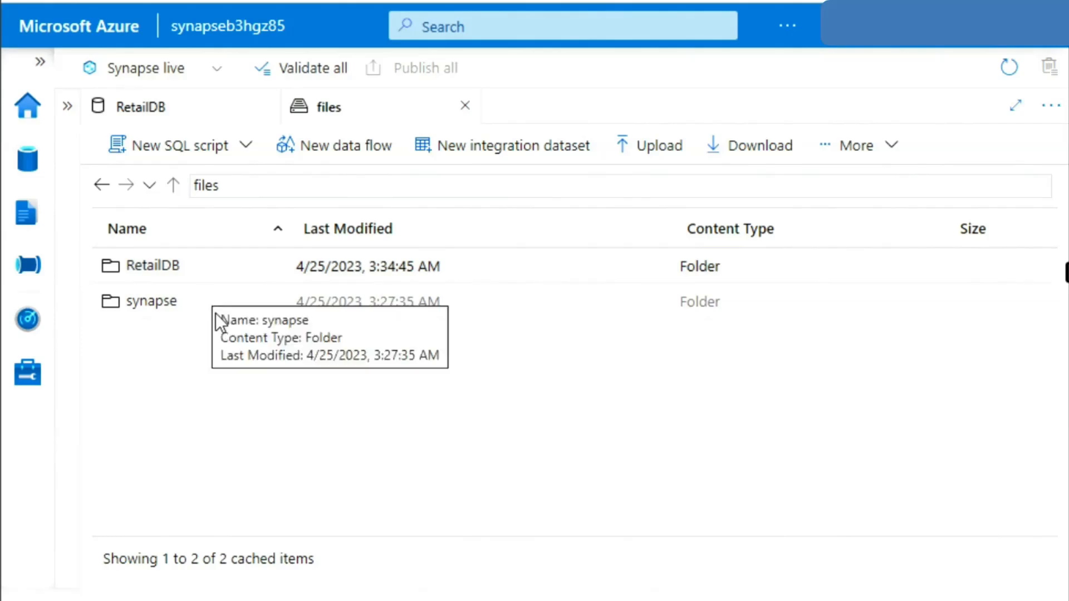
double_click(170, 270)
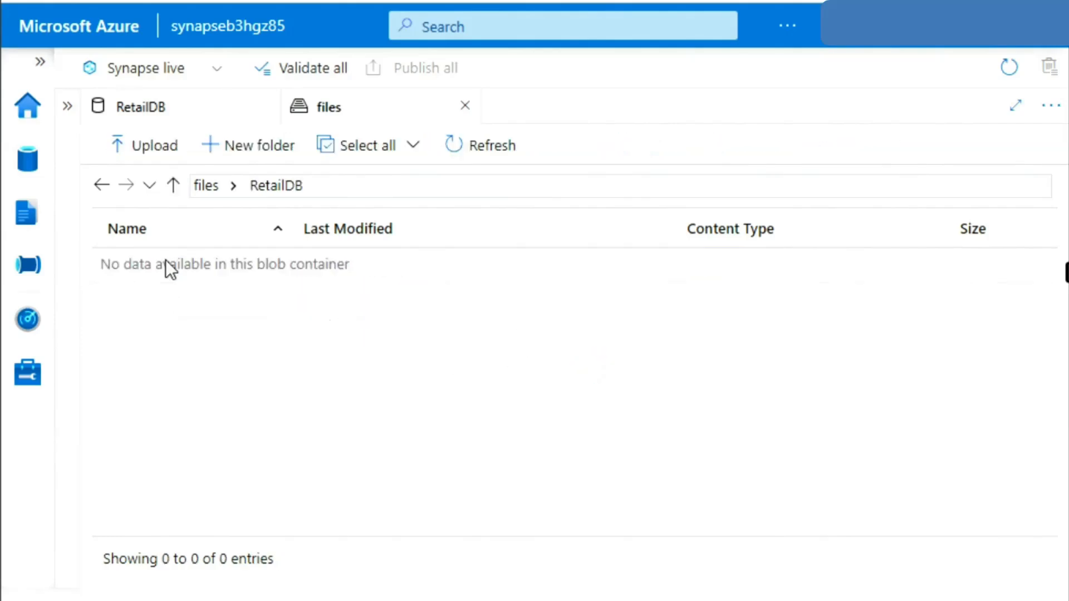
- Create a folder named Customer inside the RetailDB folder and open it
click(258, 147)
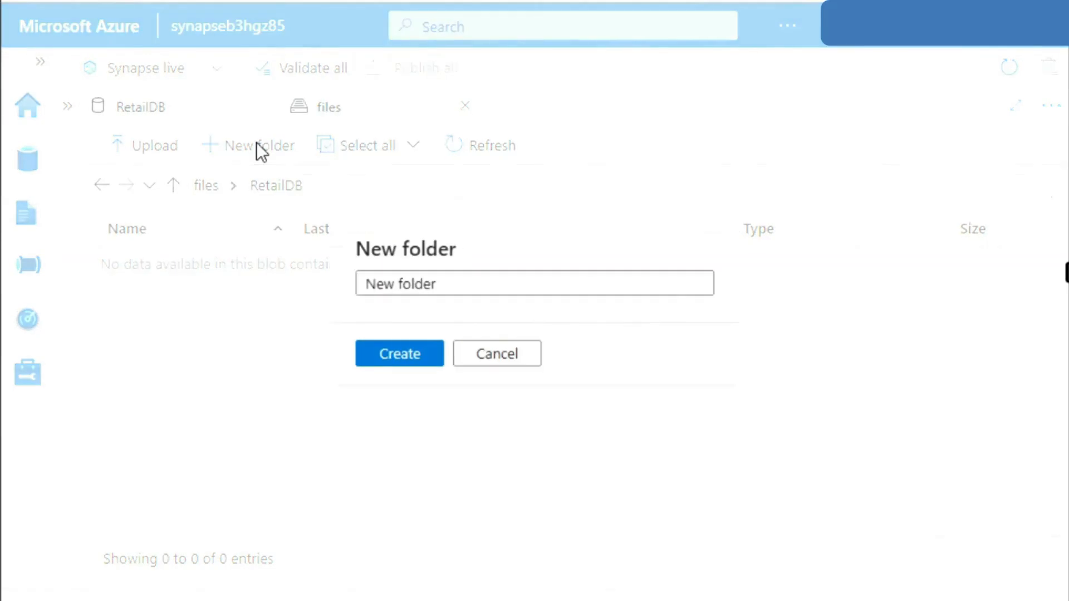
click(482, 284)
key(BackSpace)
key(BackSpace)
key(BackSpace)
key(BackSpace)
key(BackSpace)
key(BackSpace)
key(BackSpace)
key(BackSpace)
key(BackSpace)
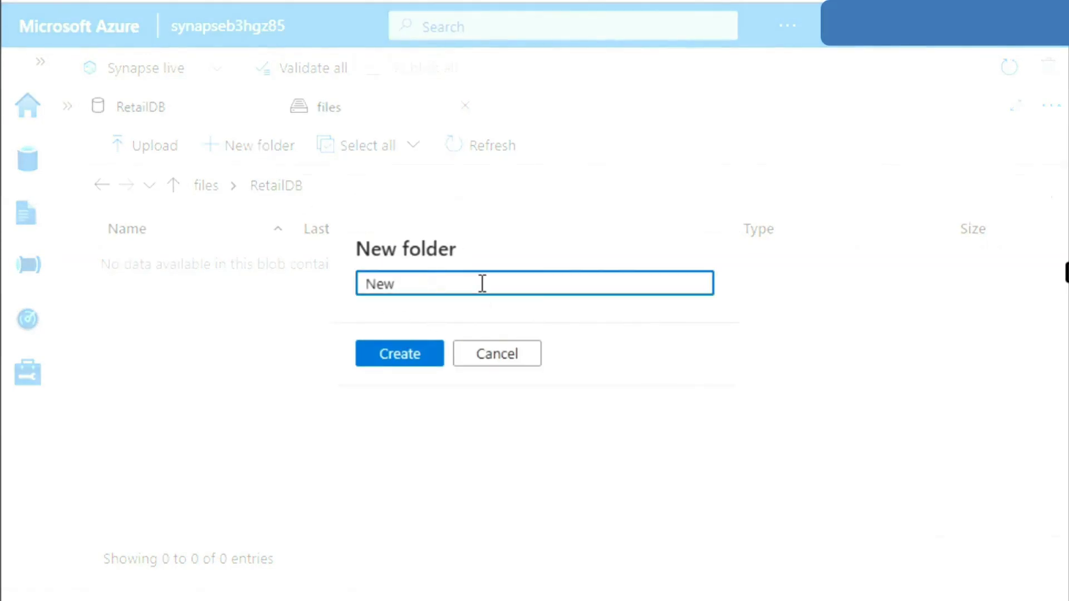
text(Customer)
click(402, 357)
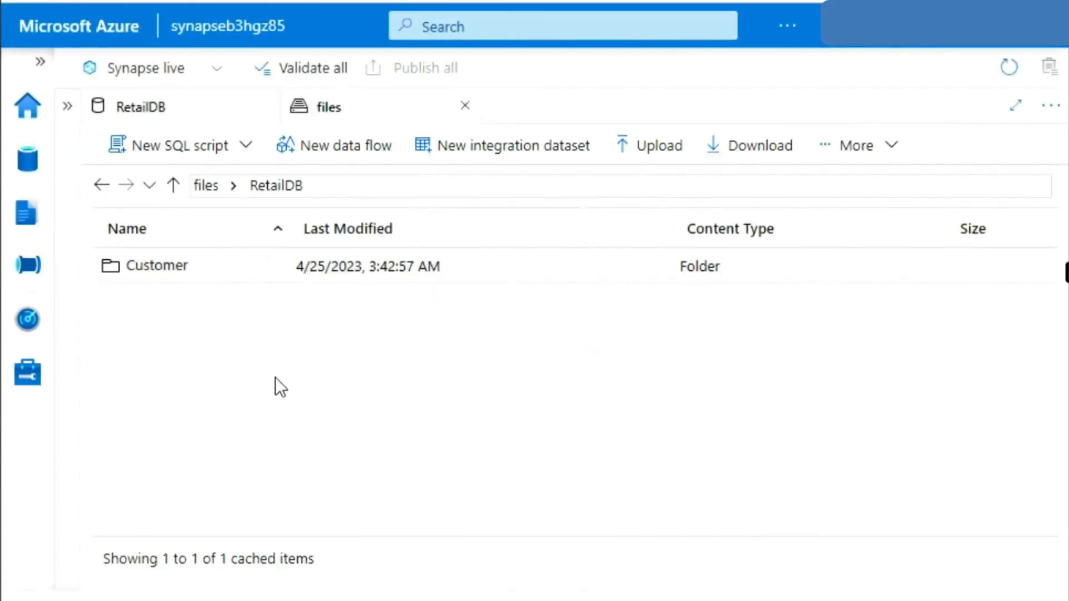
double_click(149, 262)
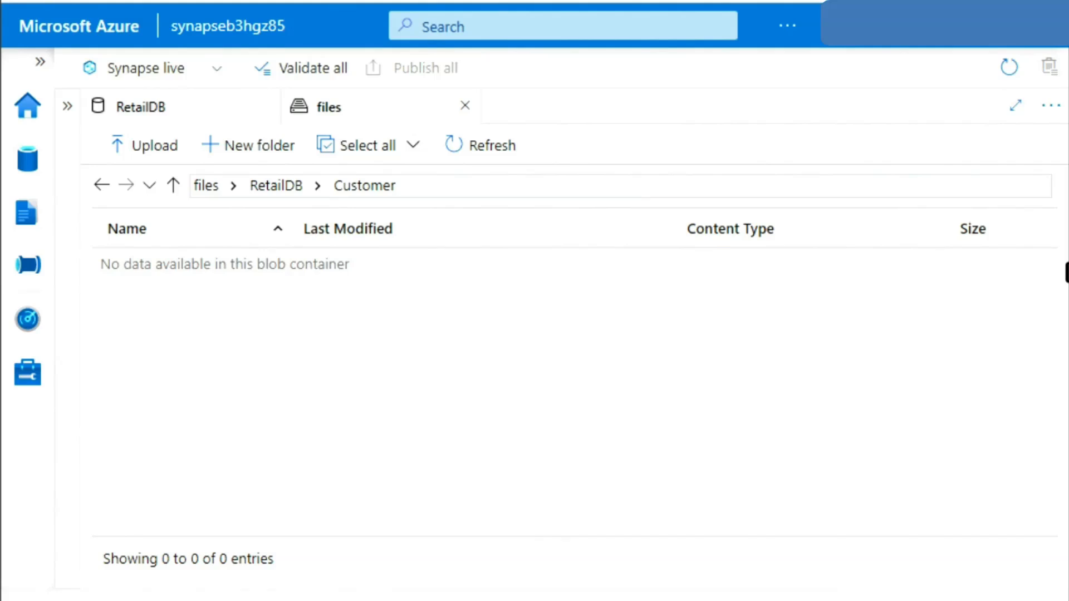
key(ctrl+t)
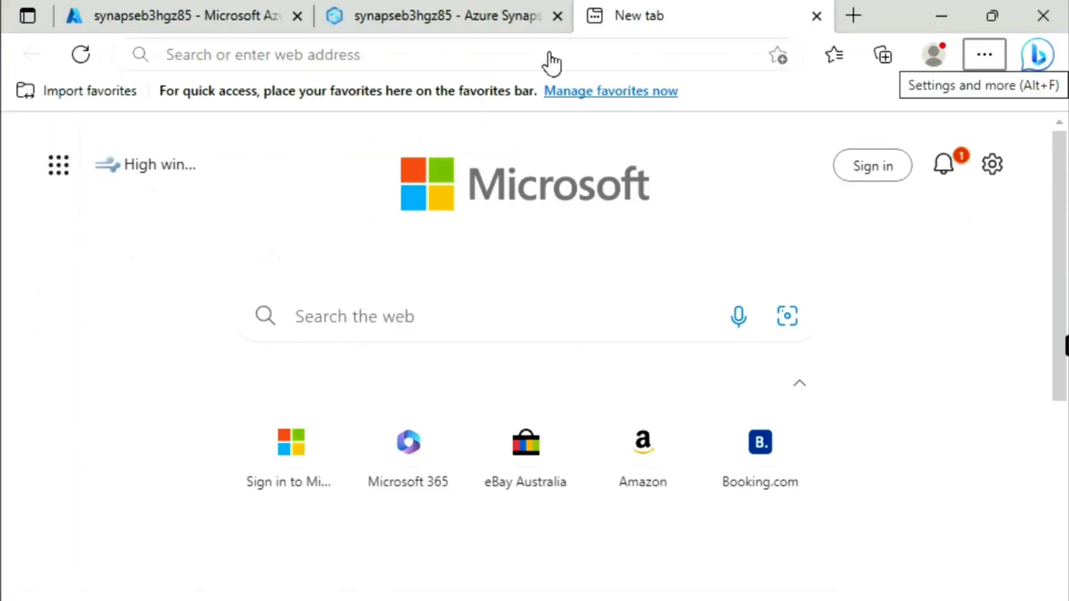
click(550, 53)
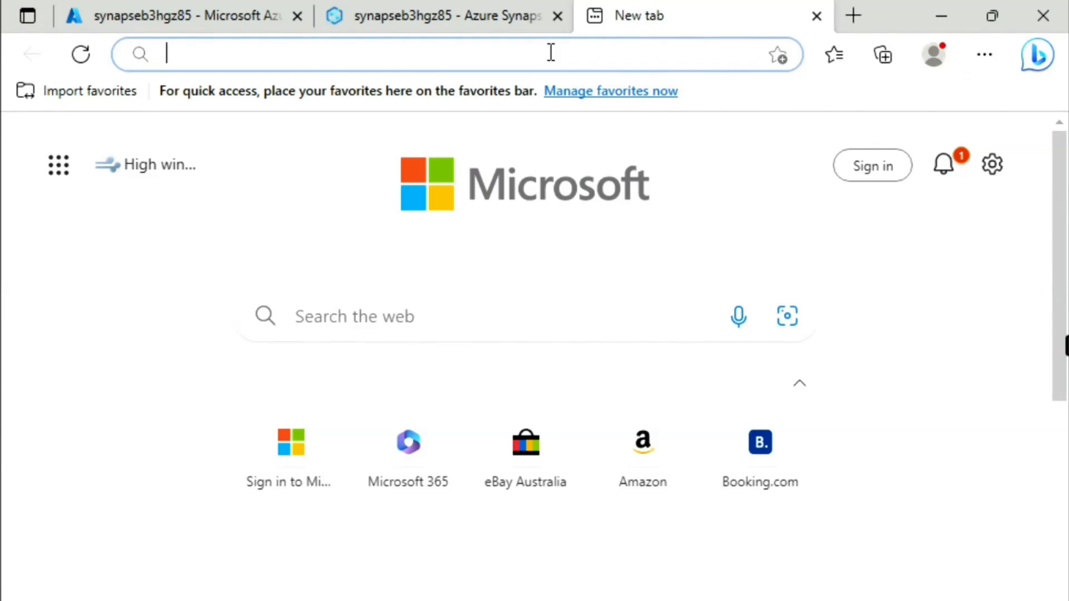
text(https://raw.githubusercontent.com/MicrosoftLearning/dp-203-azure-data-engineer/master/Allfiles/labs/04/data/customer.csv)
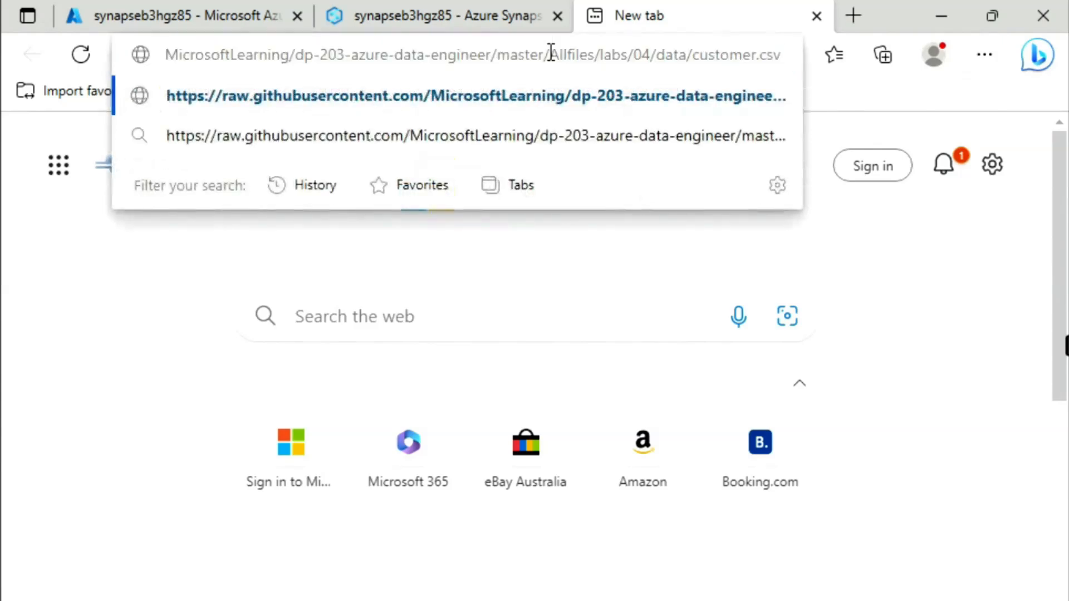
key(Return)
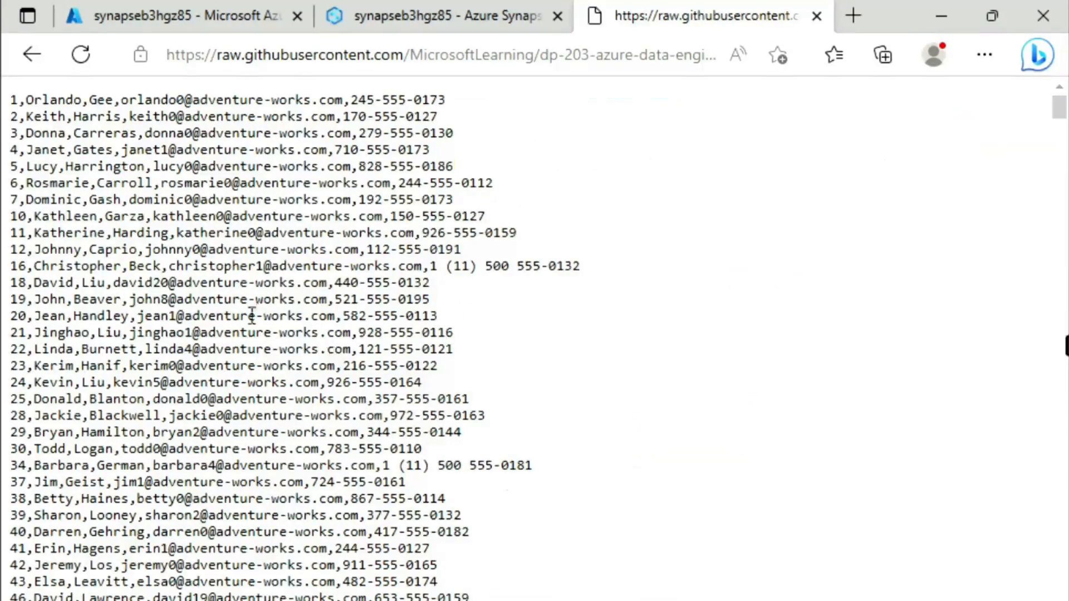
- Save the displayed customer data as customer.csv in the Downloads folder
key(F11)
right_click(615, 202)
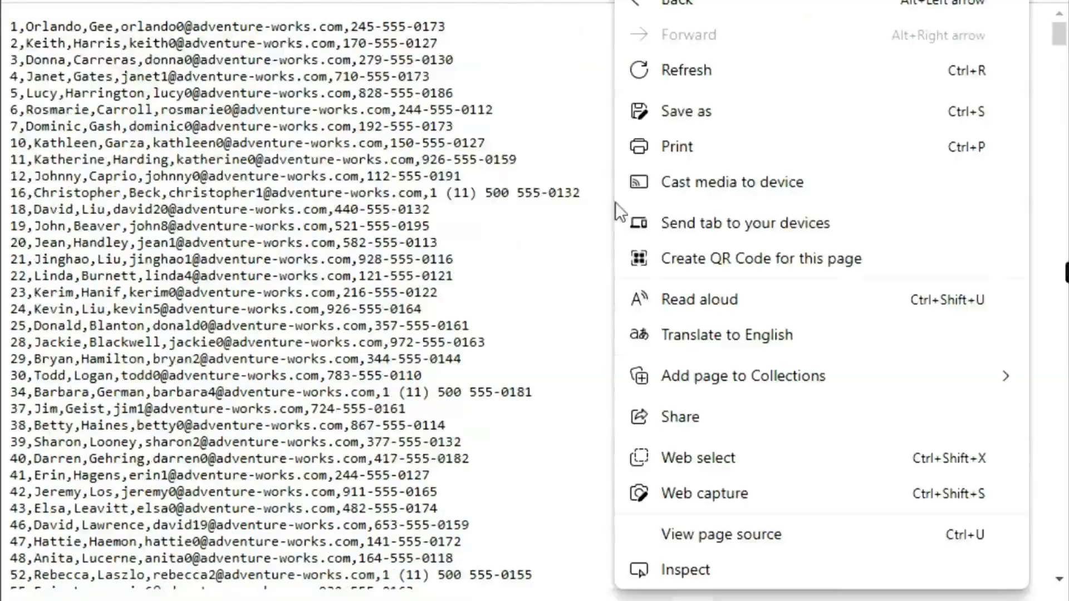
click(703, 112)
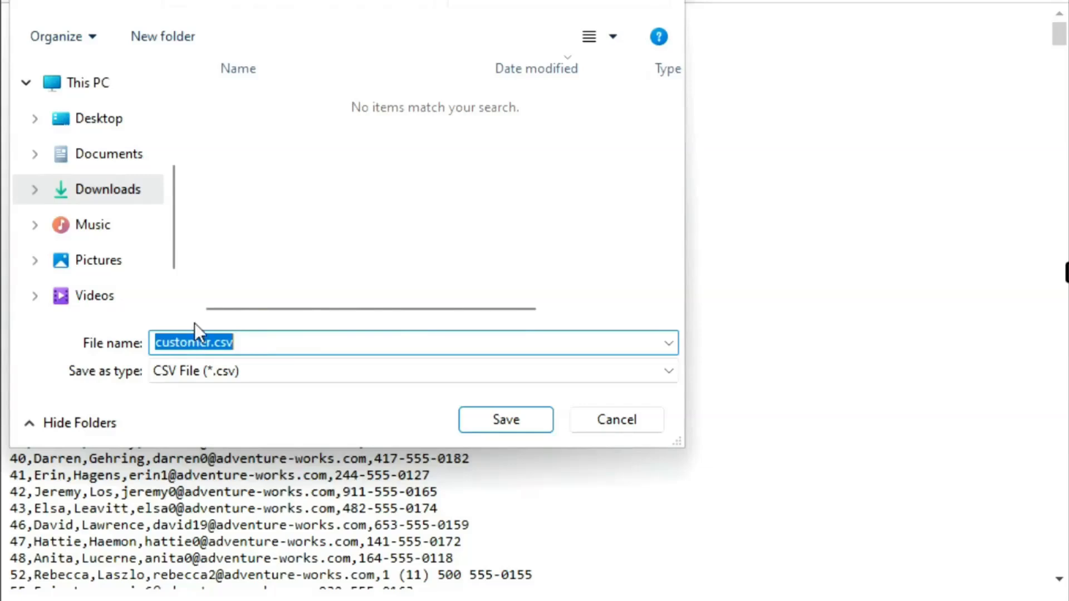
click(112, 192)
click(498, 423)
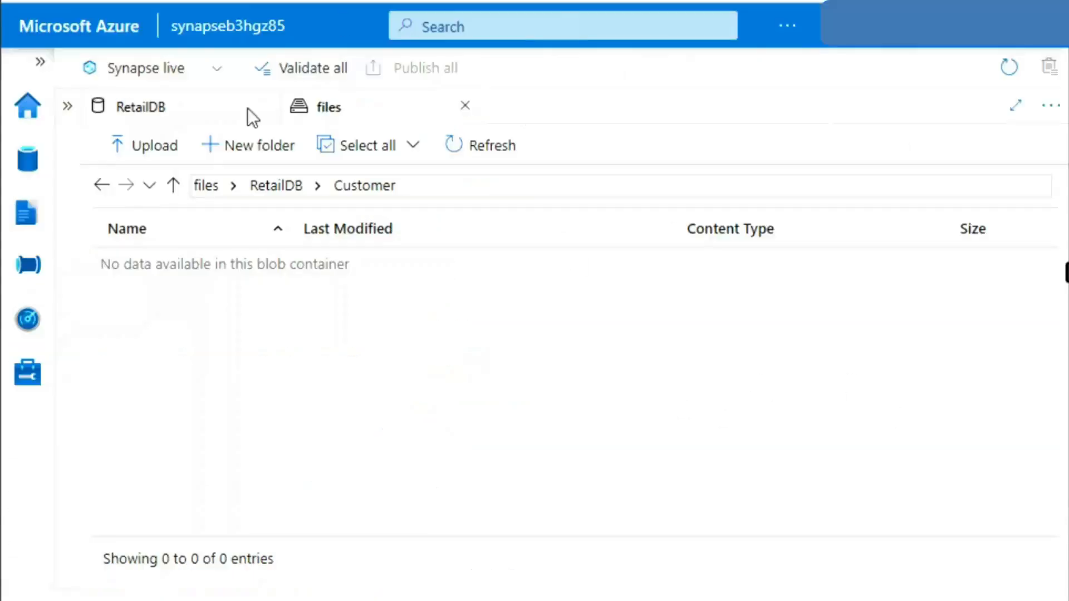
- Upload customer.csv from Downloads into the RetailDB/Customer folder of the files container in Synapse Studio
click(146, 147)
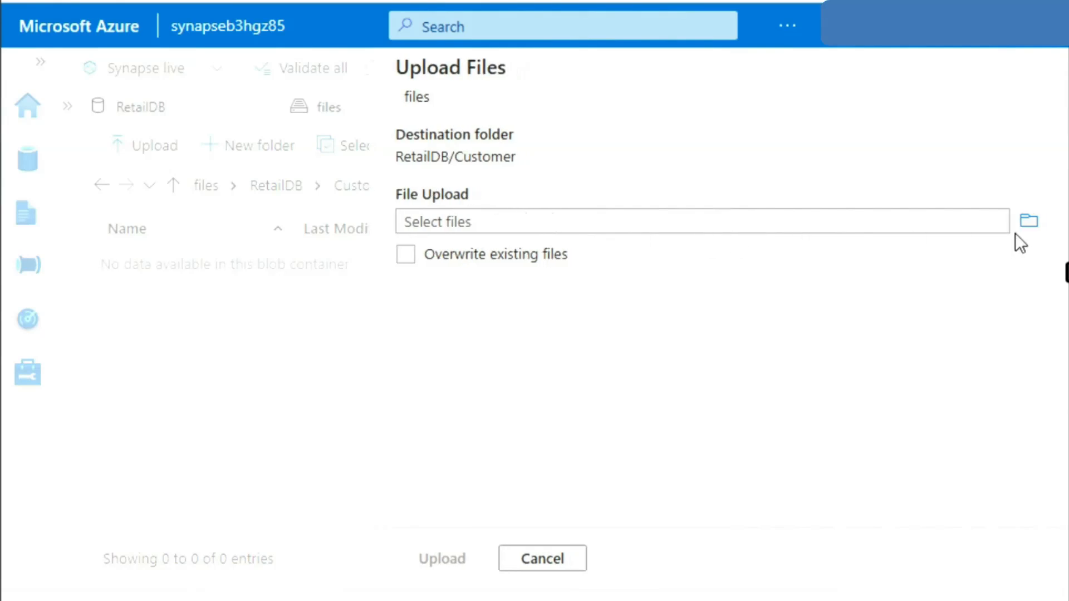
click(1026, 222)
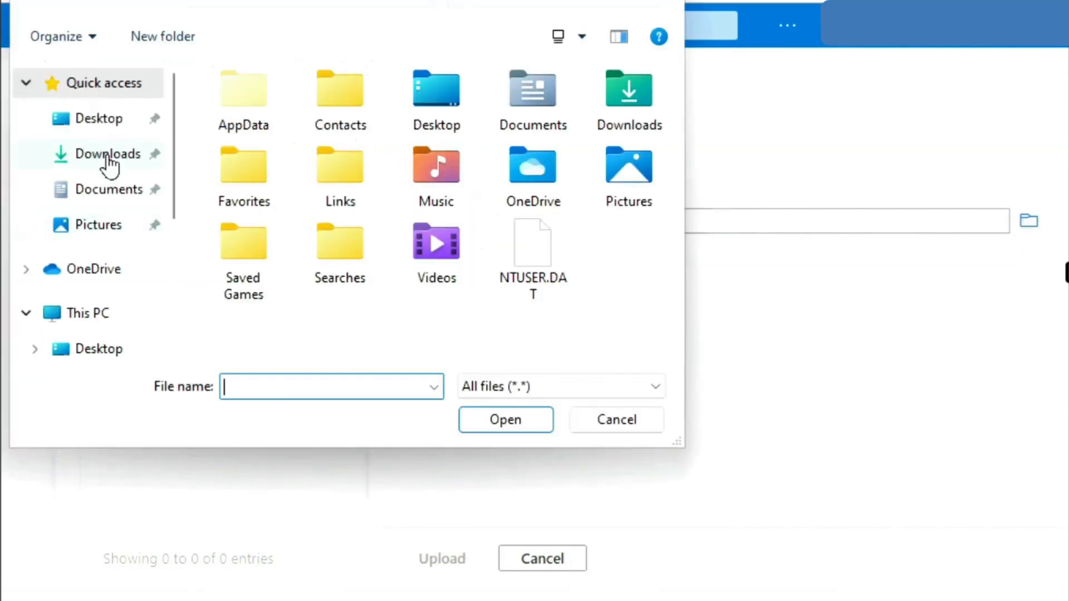
click(108, 156)
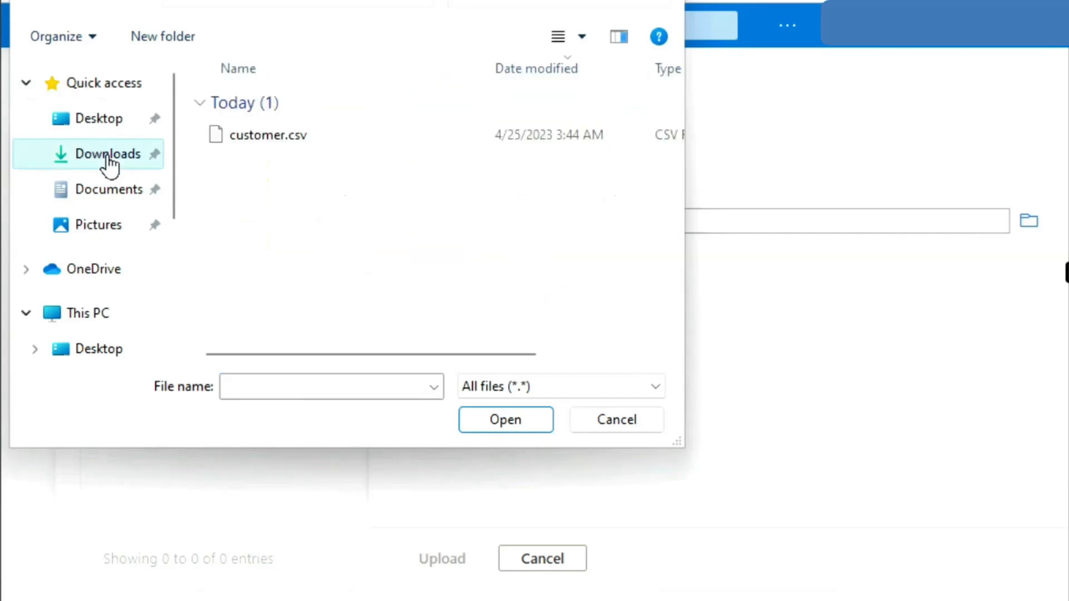
double_click(256, 136)
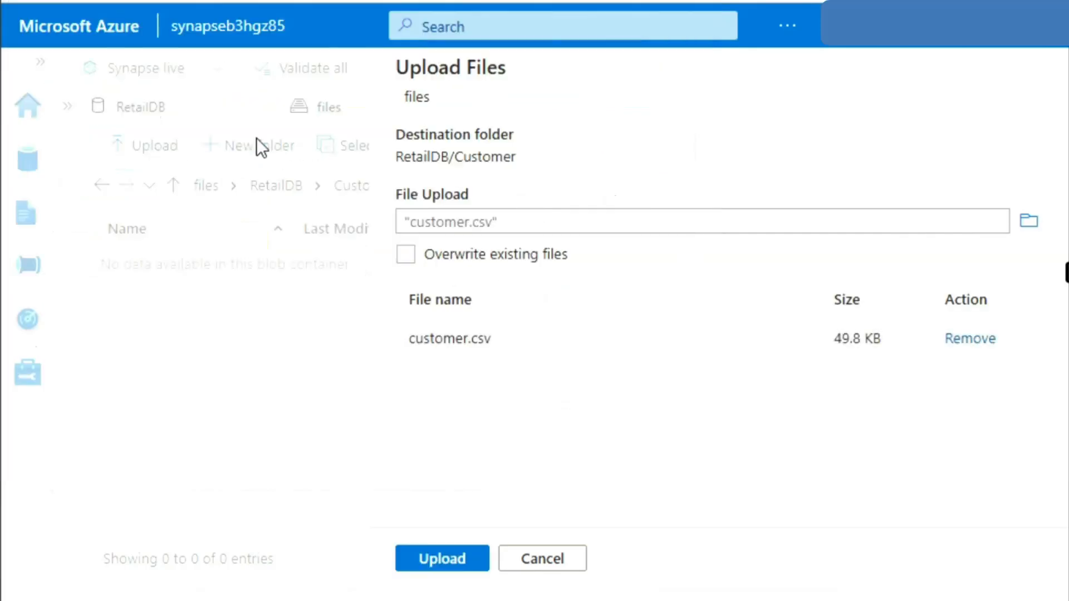
click(455, 556)
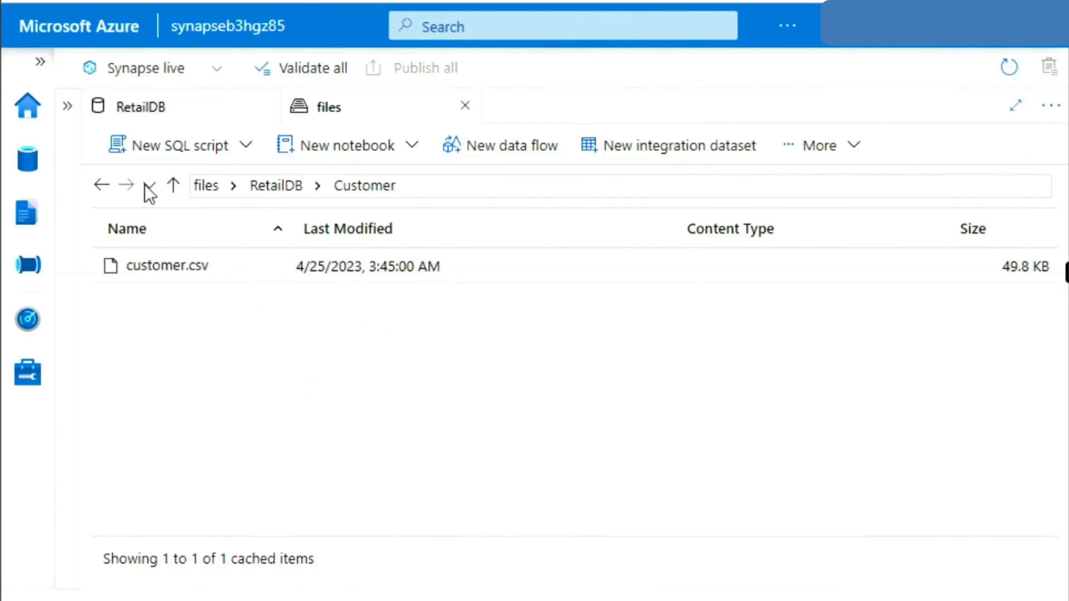
- Create a new SQL script that selects the top 100 rows of RetailDB's Customer table
click(65, 107)
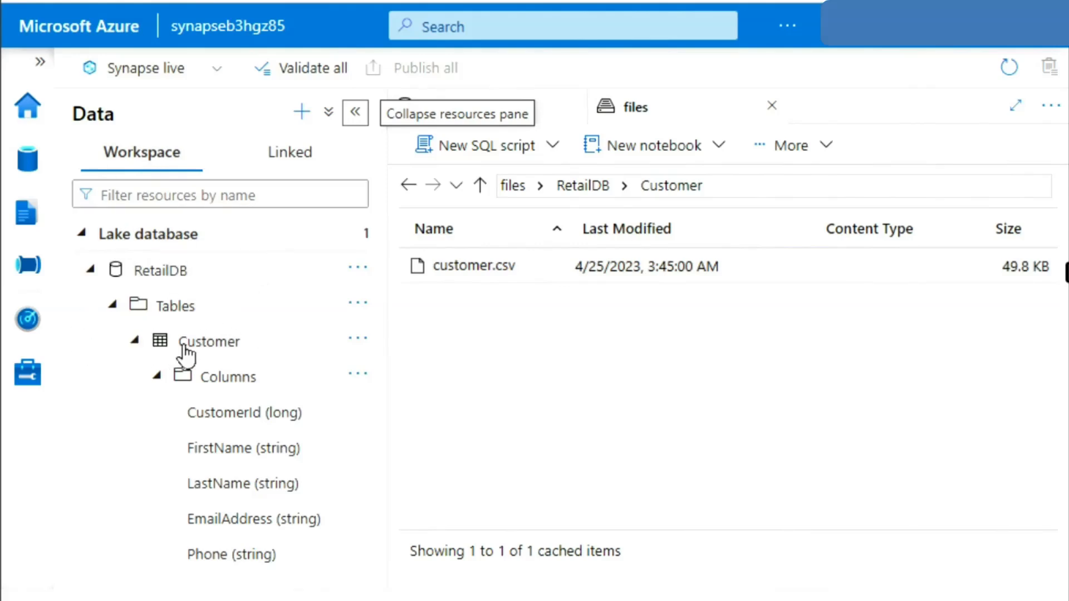
click(362, 341)
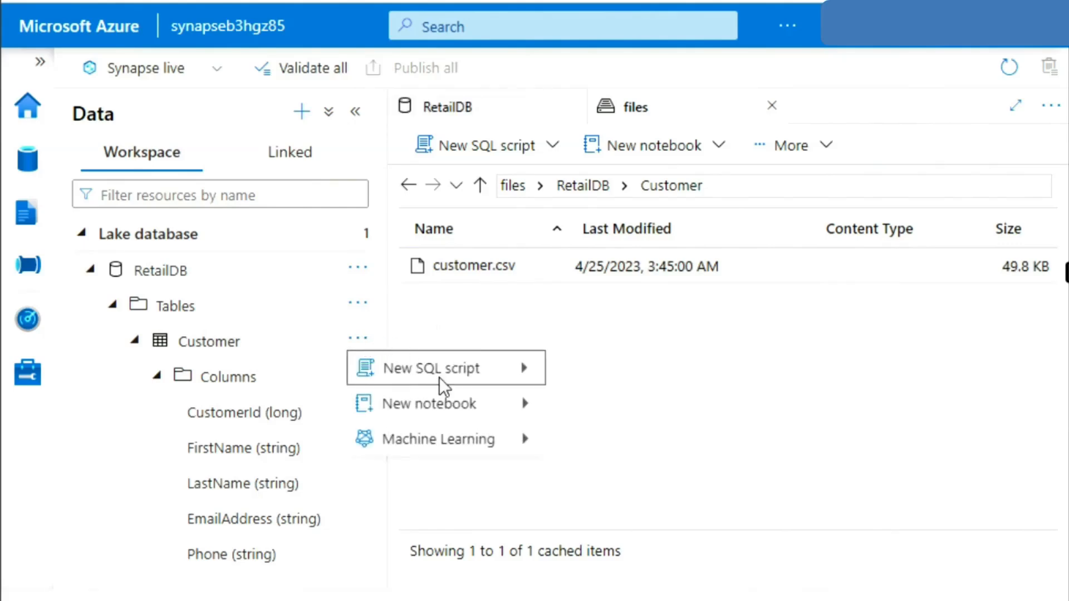
mouse_move(440, 380)
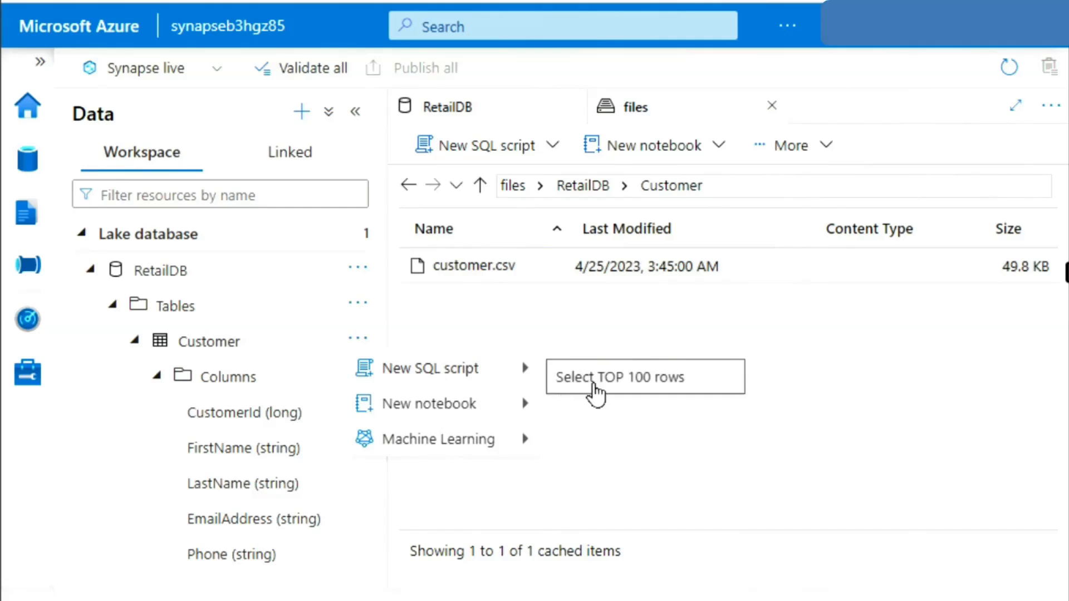
click(594, 378)
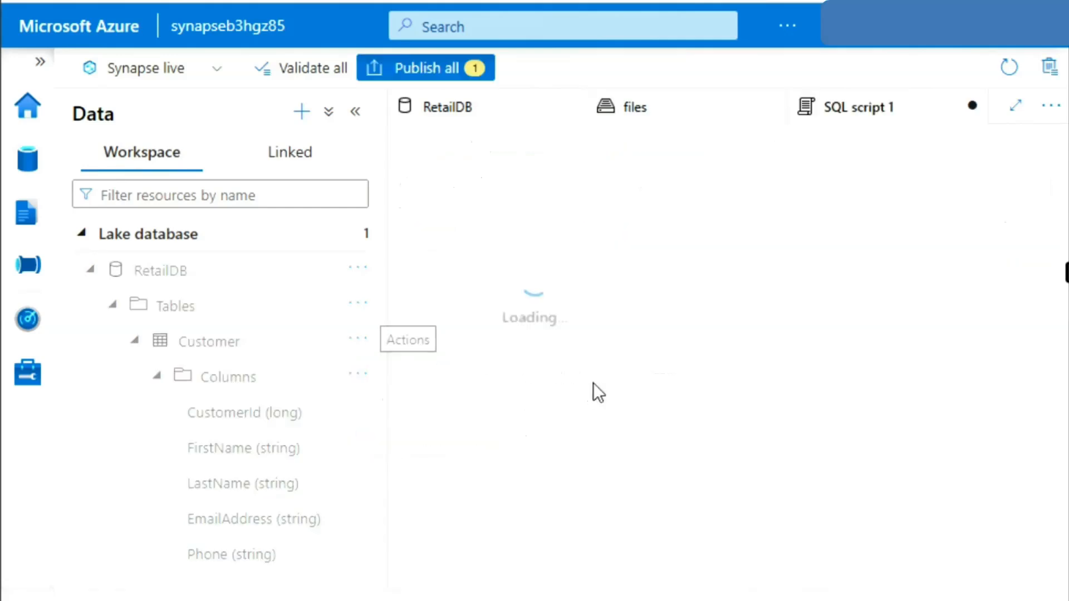
- Hide the resources and properties panes and run the Customer query on the Built-in pool
click(353, 120)
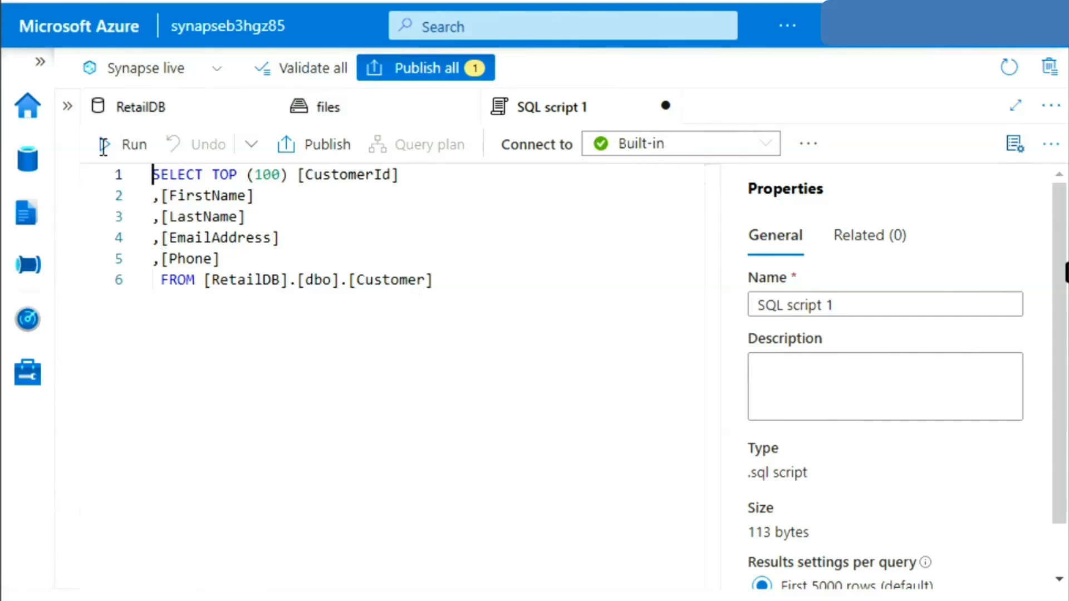
click(1015, 145)
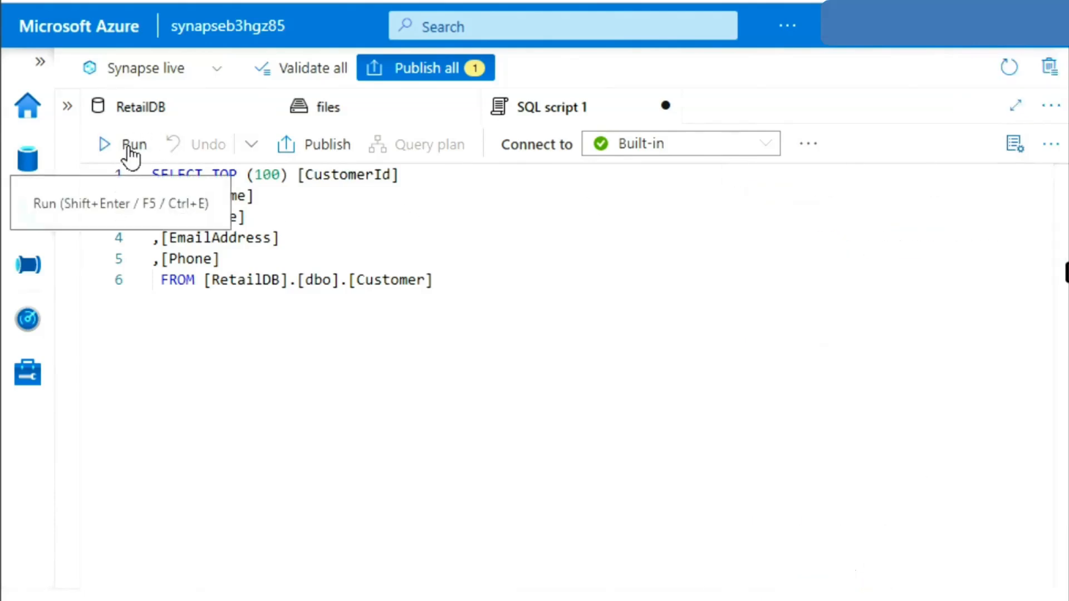
click(131, 146)
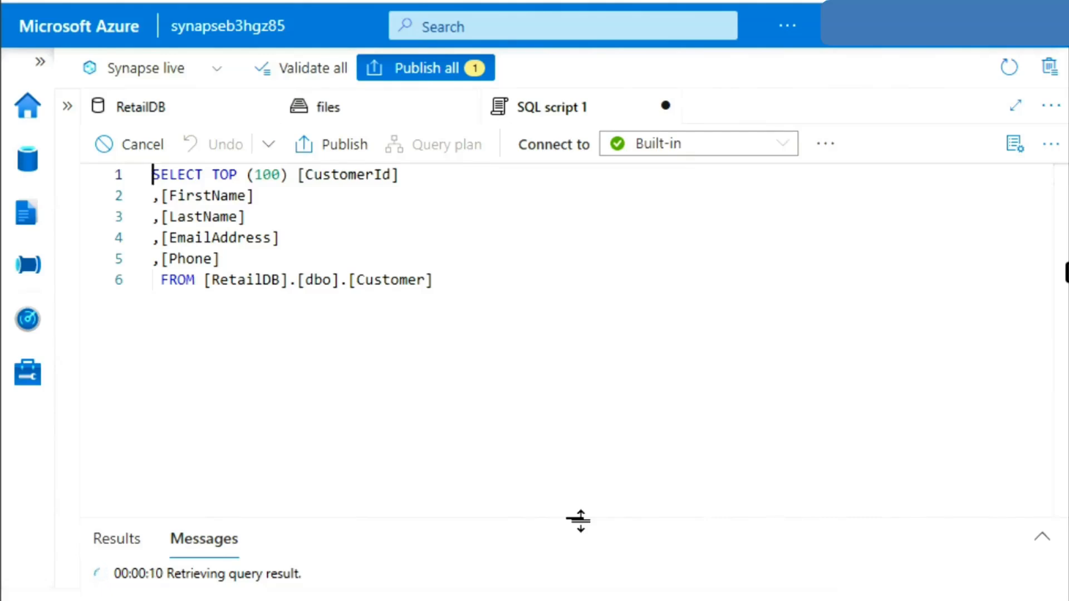
- Review the returned customer rows in an enlarged results area and close SQL script 1, discarding its changes
drag(578, 517, 611, 217)
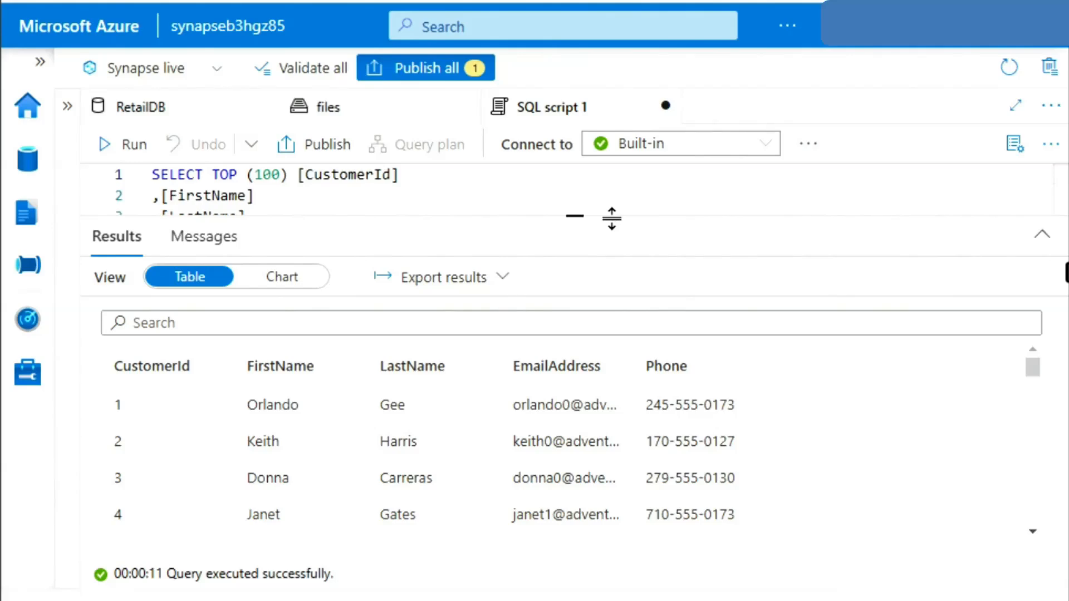
drag(612, 218, 629, 501)
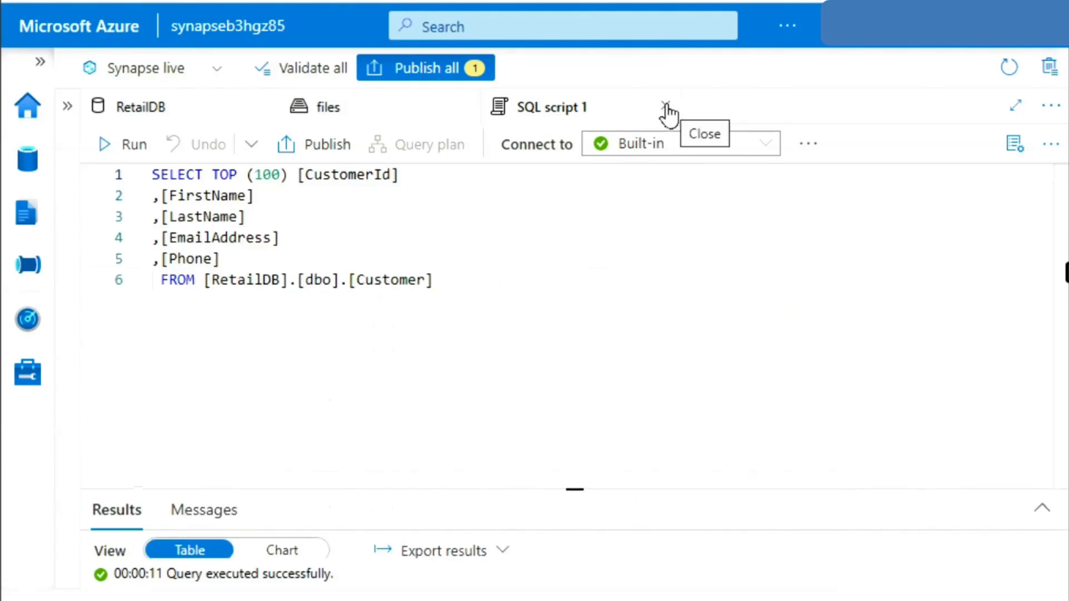
click(666, 107)
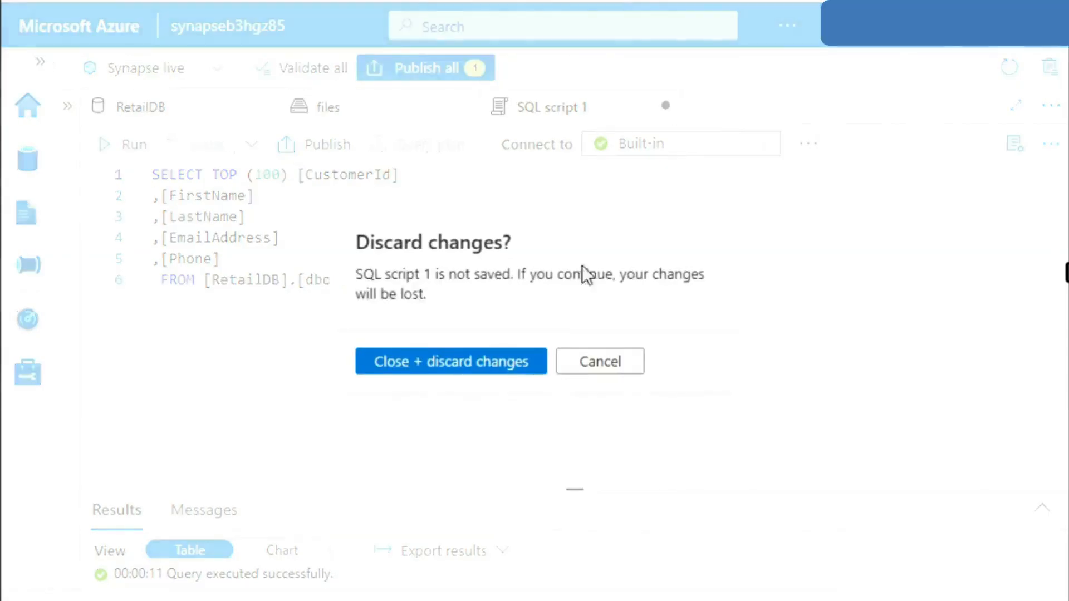
click(495, 368)
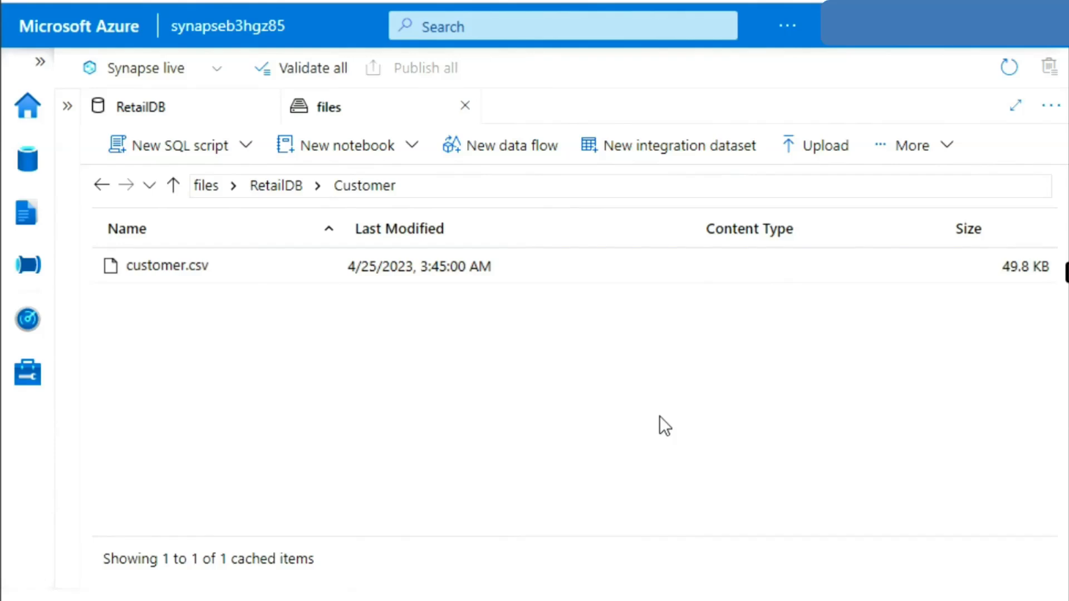
- Start adding a table to RetailDB from a template, filtering by "retail" and continuing with the Retail template
click(173, 111)
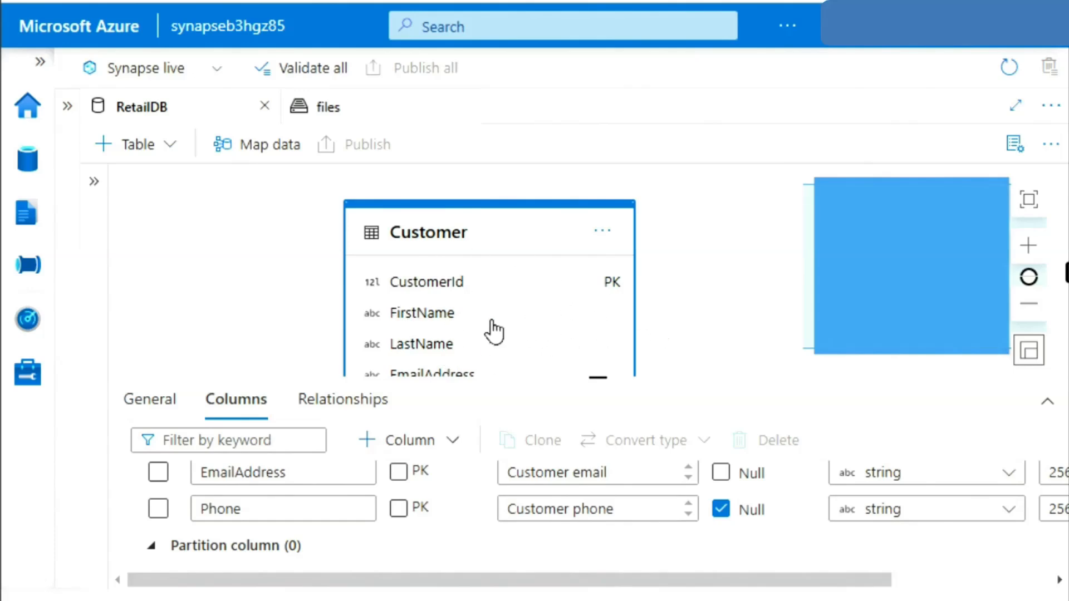
click(139, 146)
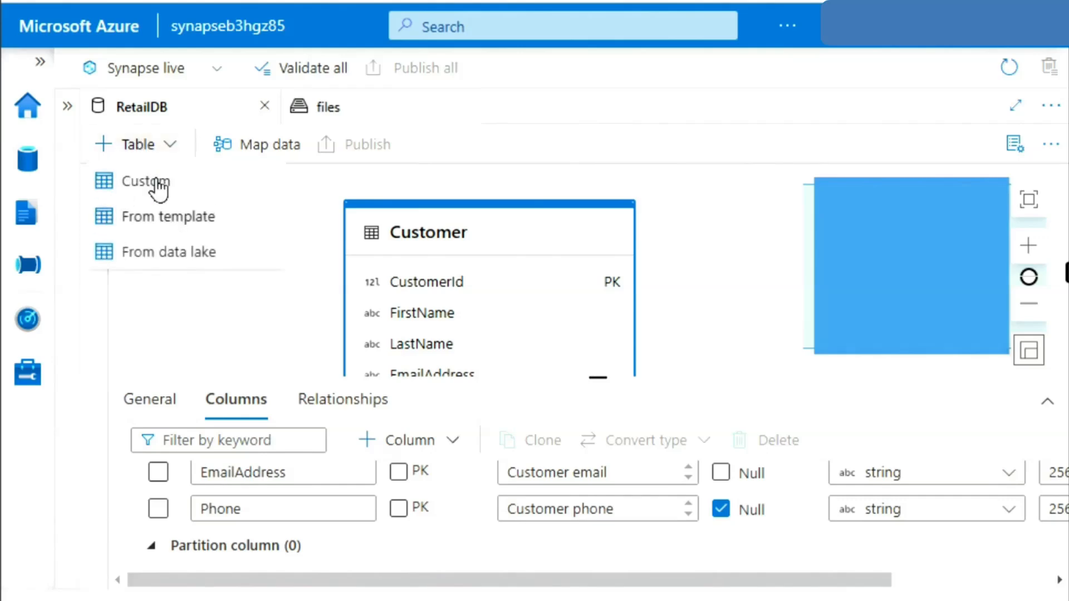
click(158, 218)
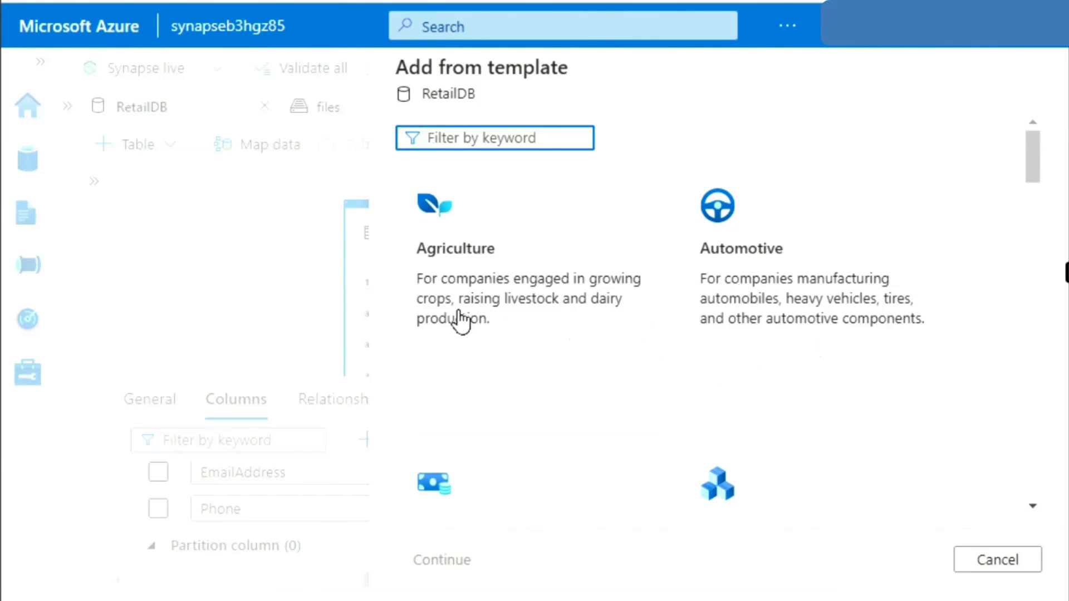
scroll(829, 345, down, 2)
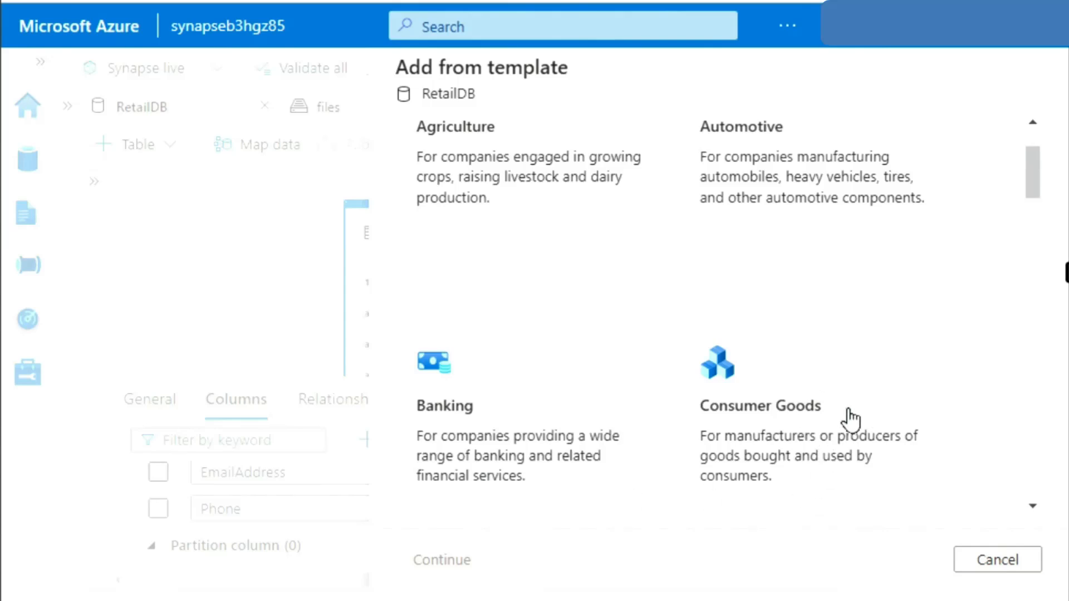
scroll(857, 426, up, 2)
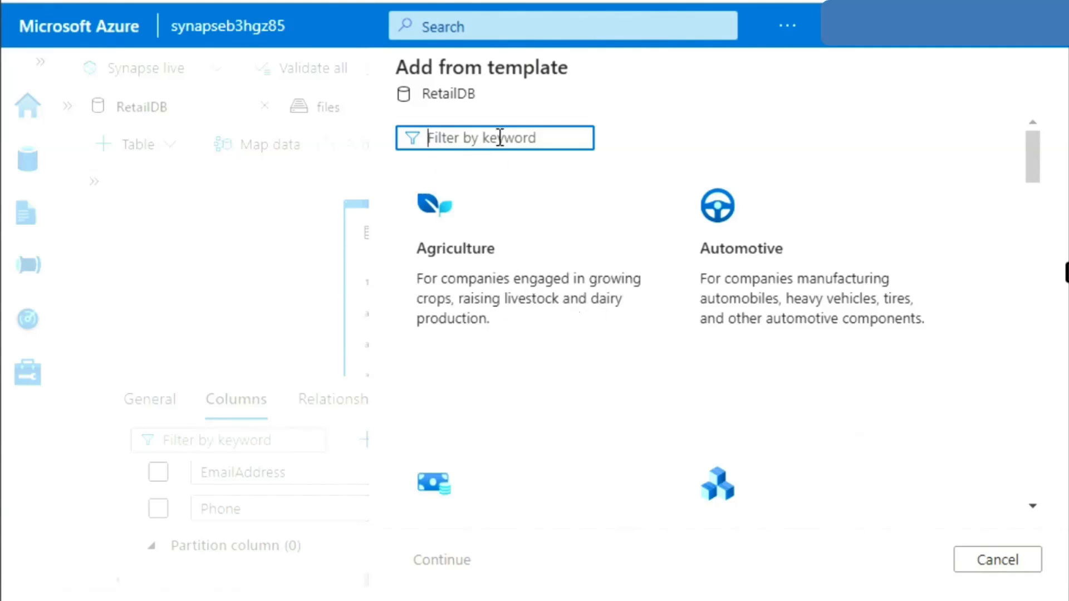
text(re)
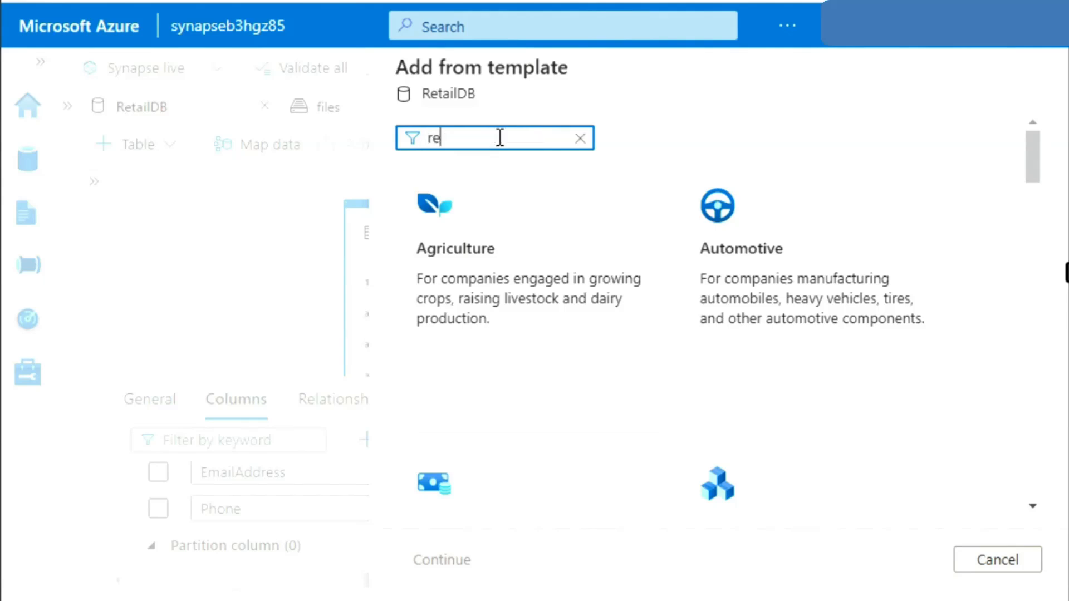
text(tail)
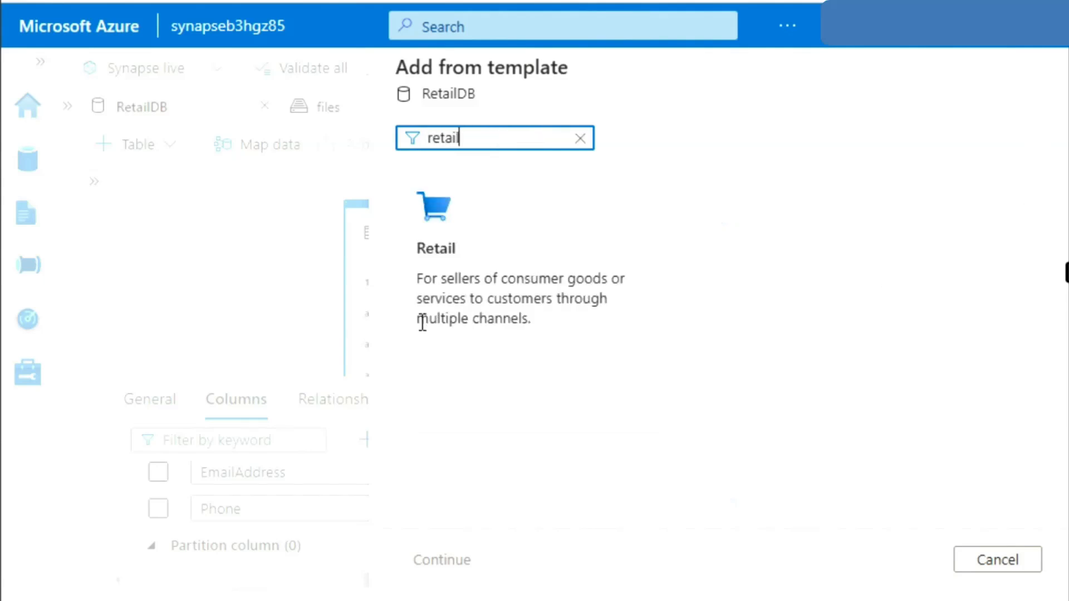
click(468, 257)
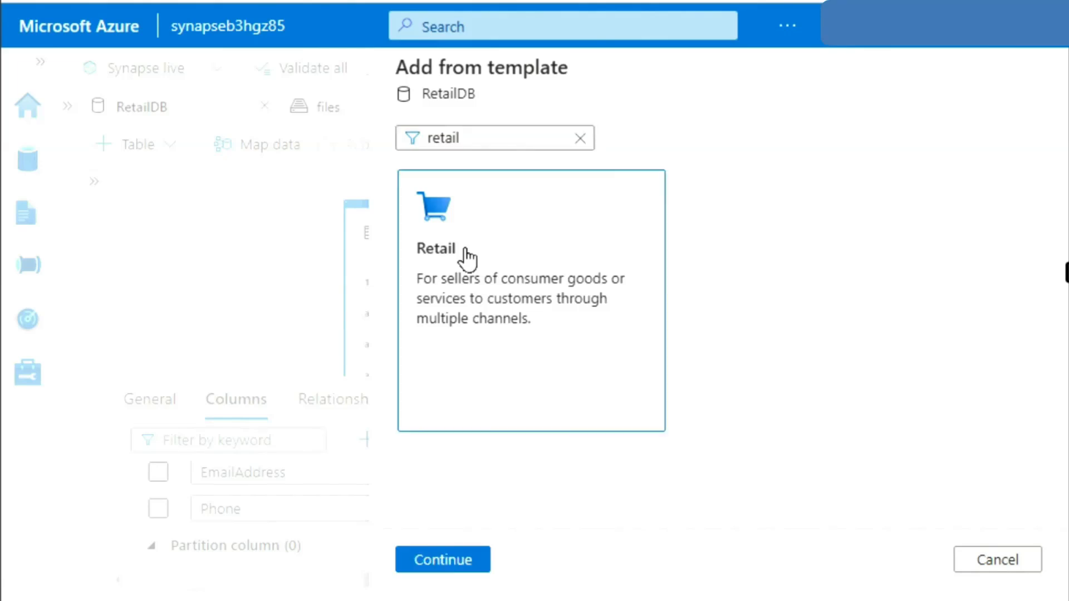
click(447, 561)
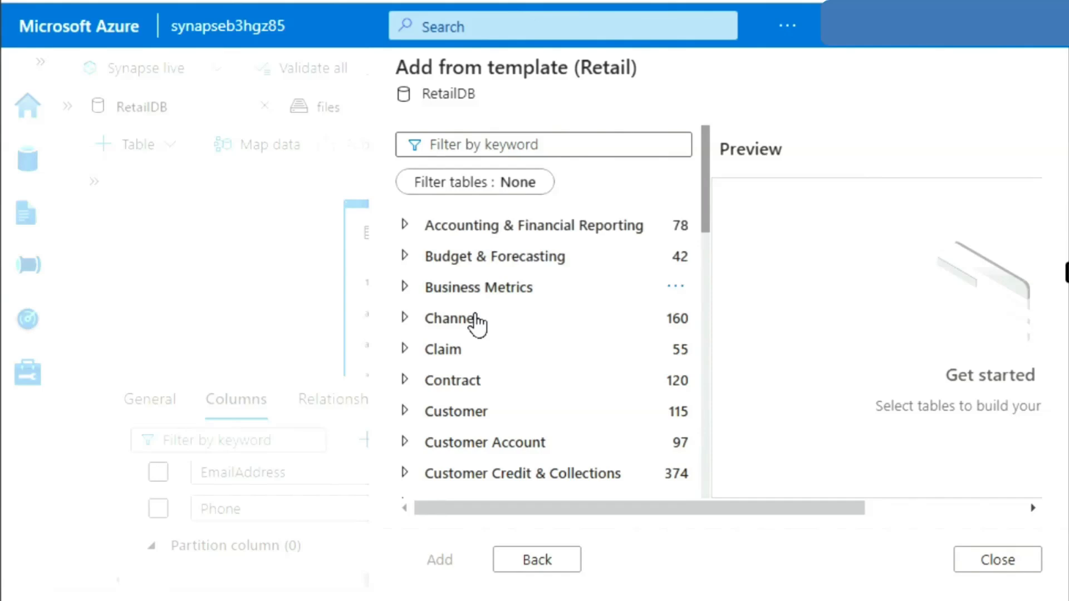
- Add the RetailProduct table from the Retail template's Product group to RetailDB
scroll(473, 320, down, 4)
scroll(479, 322, down, 5)
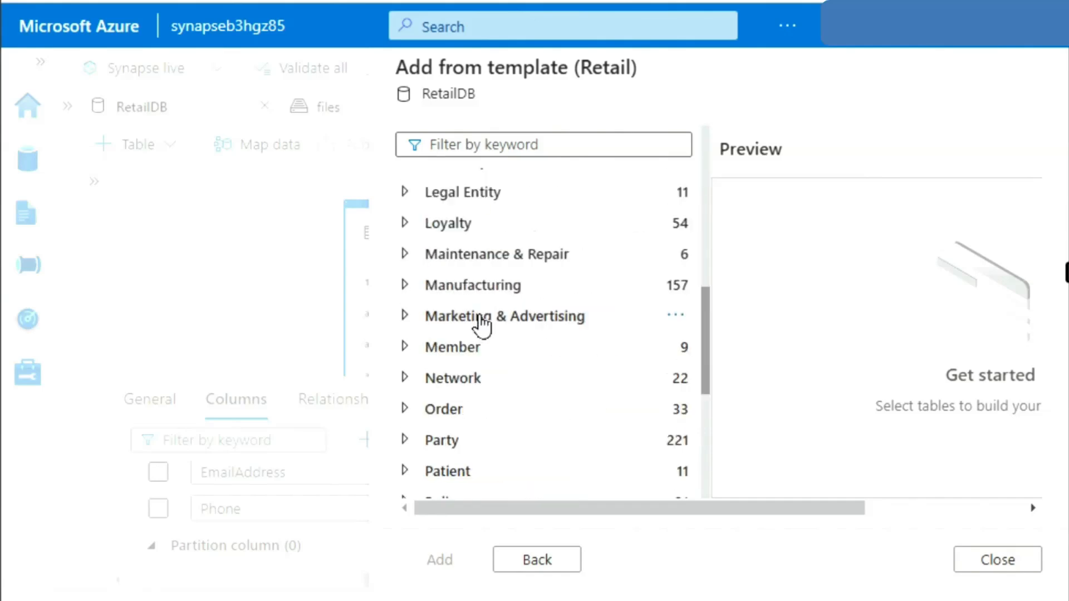
scroll(534, 423, down, 3)
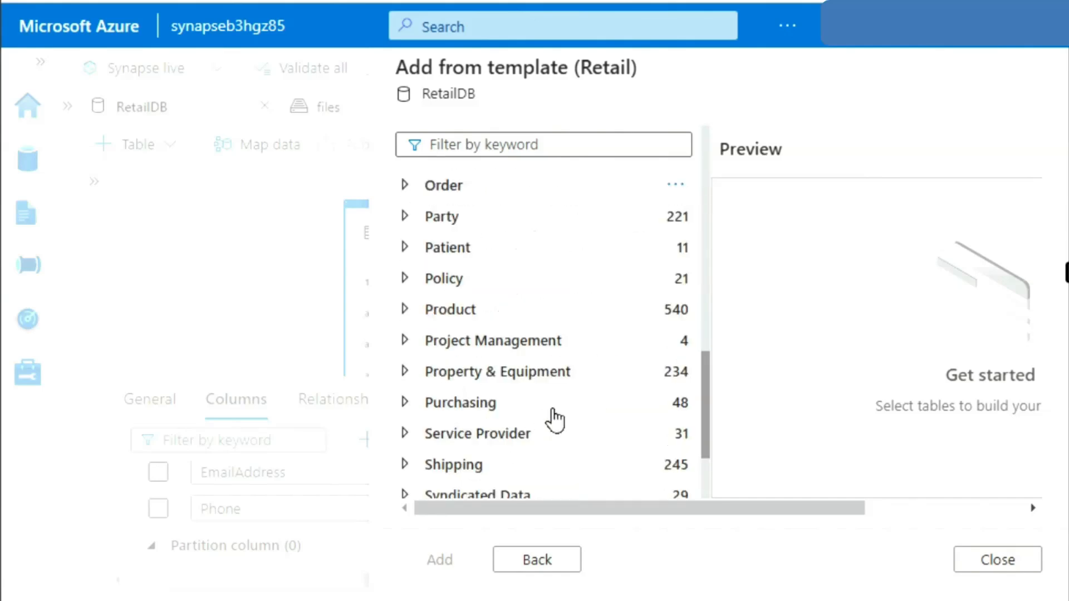
click(405, 310)
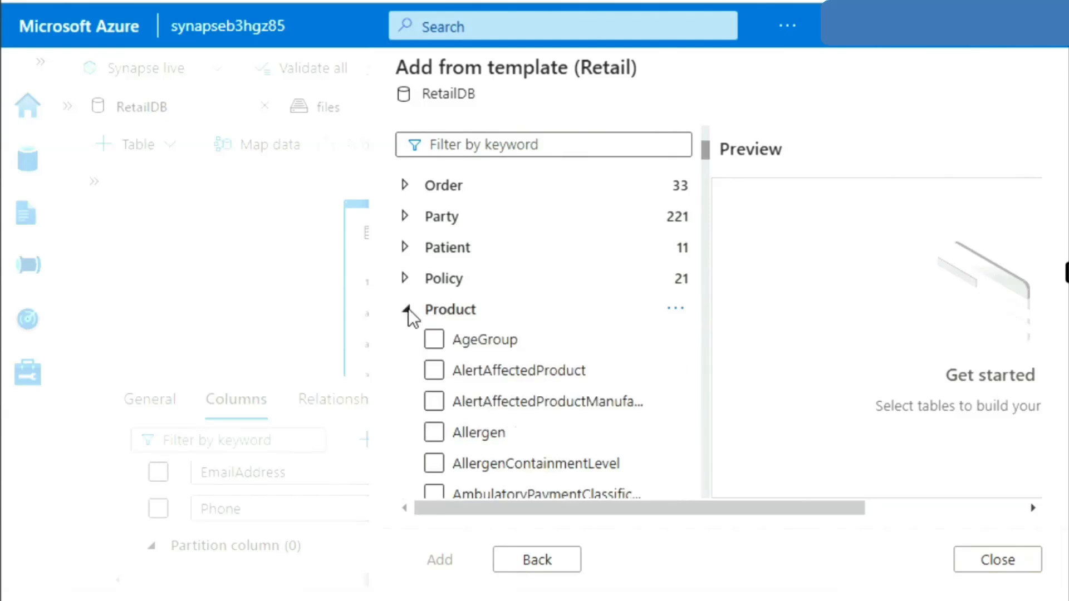
scroll(476, 398, down, 2)
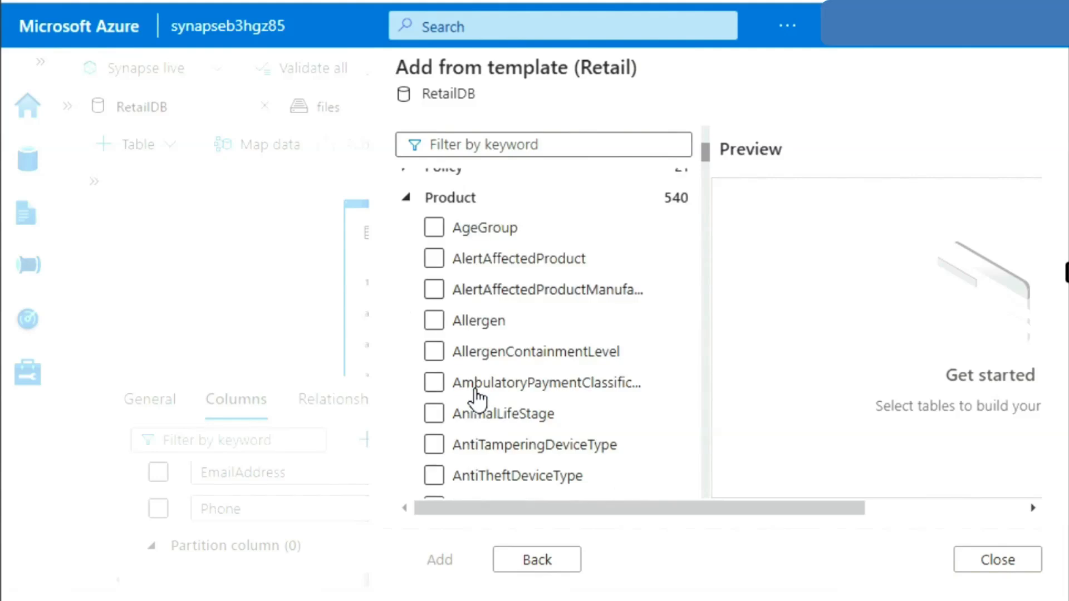
scroll(551, 415, down, 4)
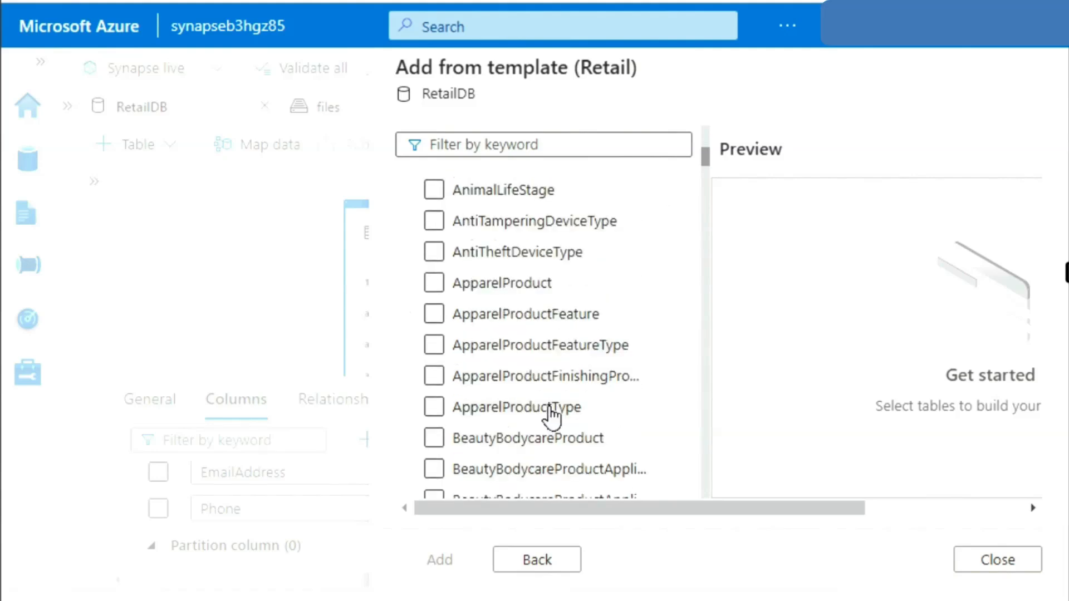
scroll(551, 414, down, 7)
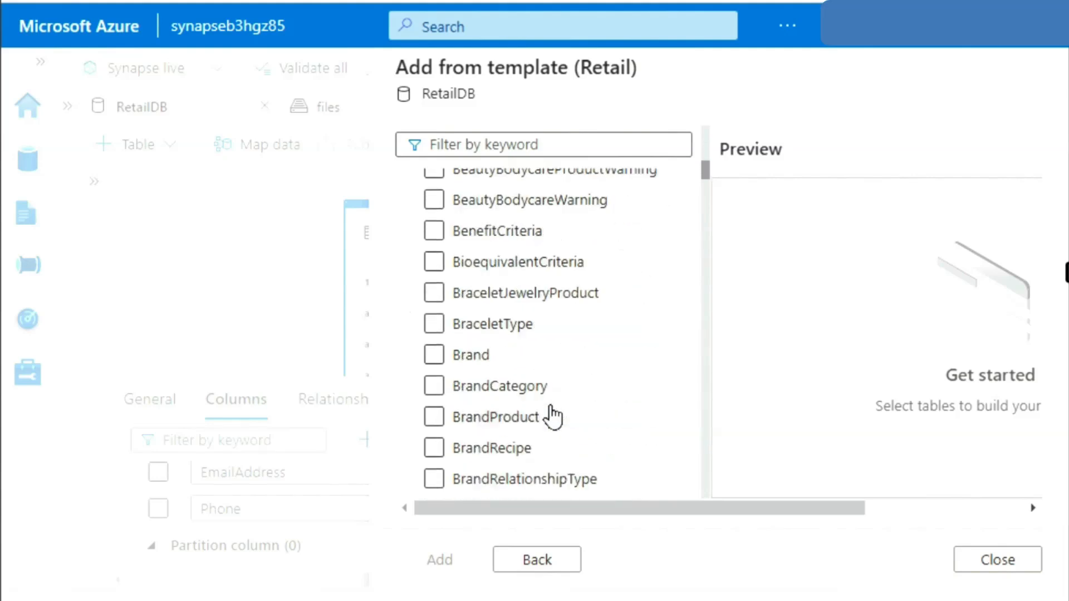
scroll(553, 417, down, 10)
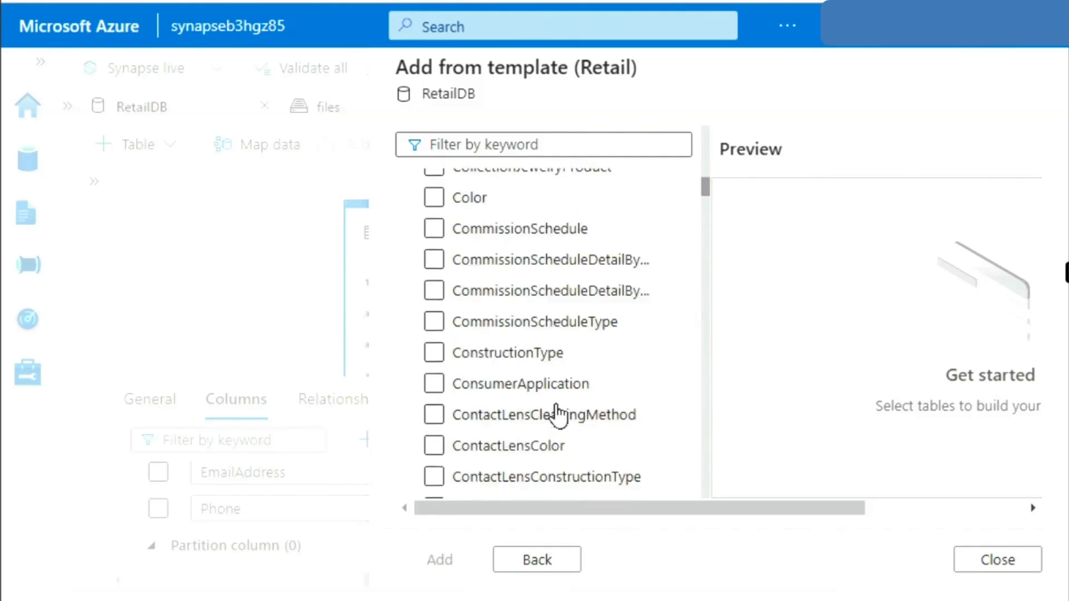
scroll(554, 415, down, 20)
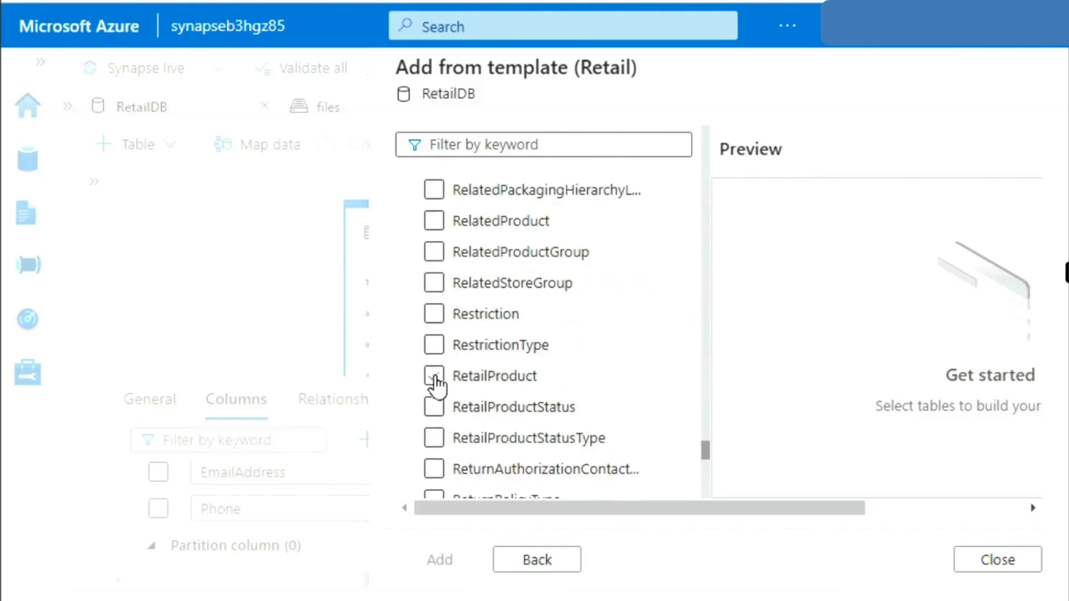
click(434, 377)
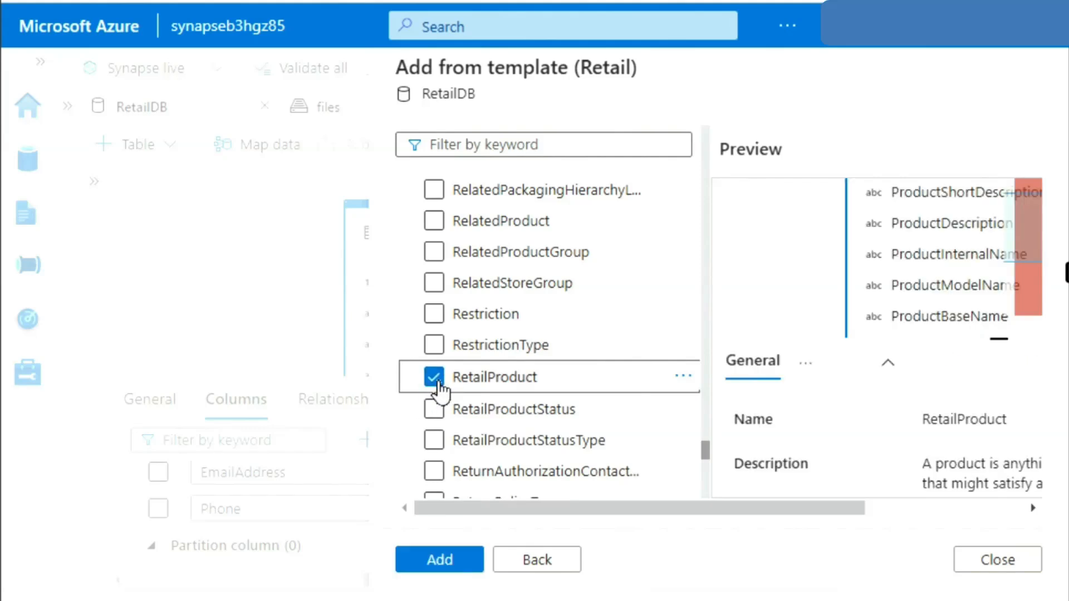
click(459, 564)
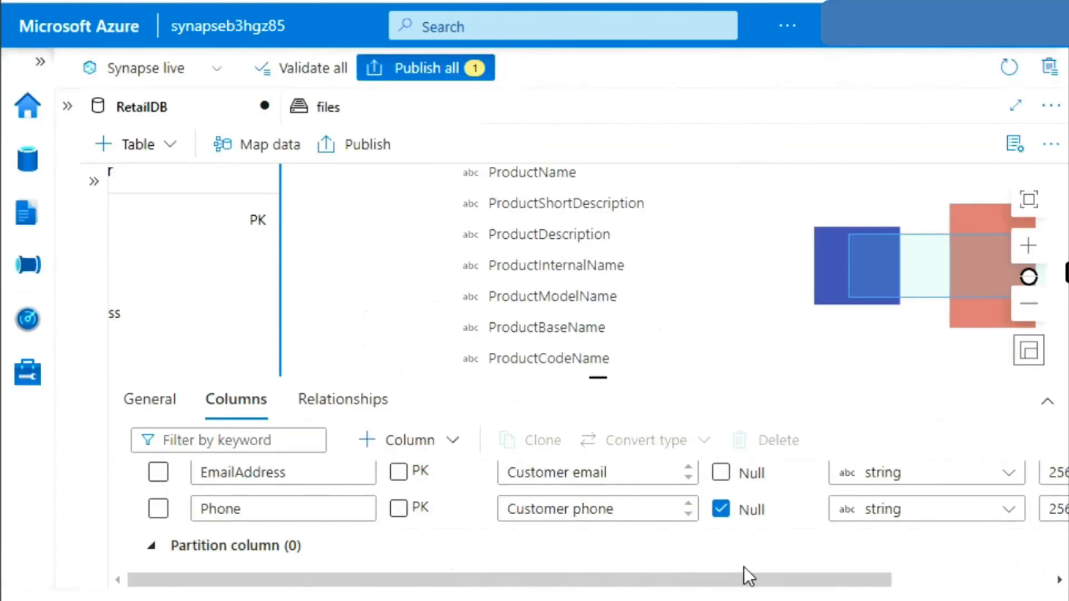
- Select the RetailProduct table in the RetailDB diagram and rename it to Product
drag(768, 582, 538, 594)
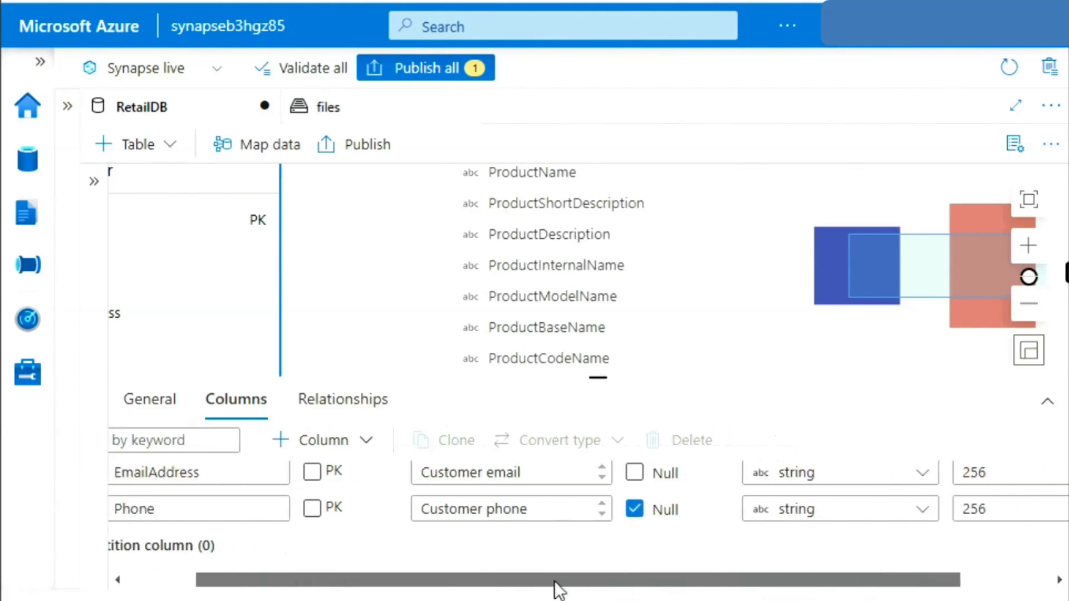
drag(620, 320, 549, 273)
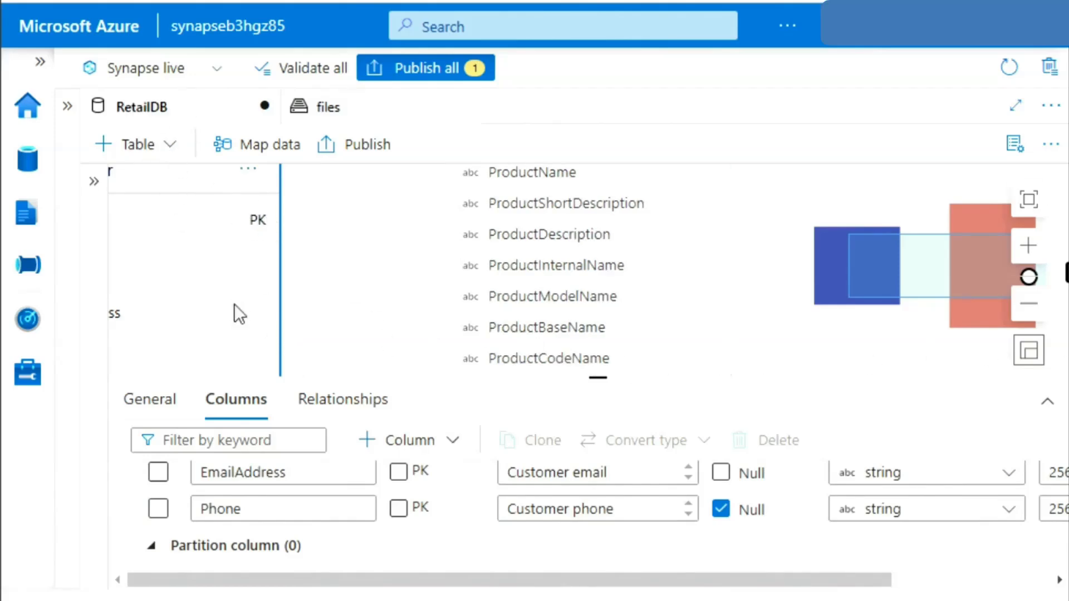
click(362, 358)
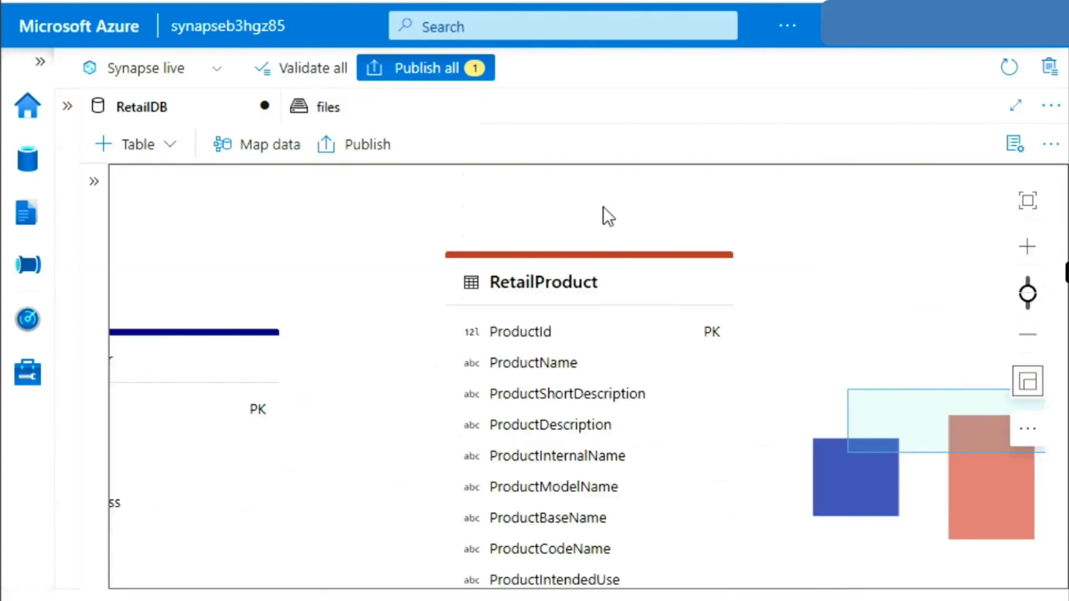
click(577, 281)
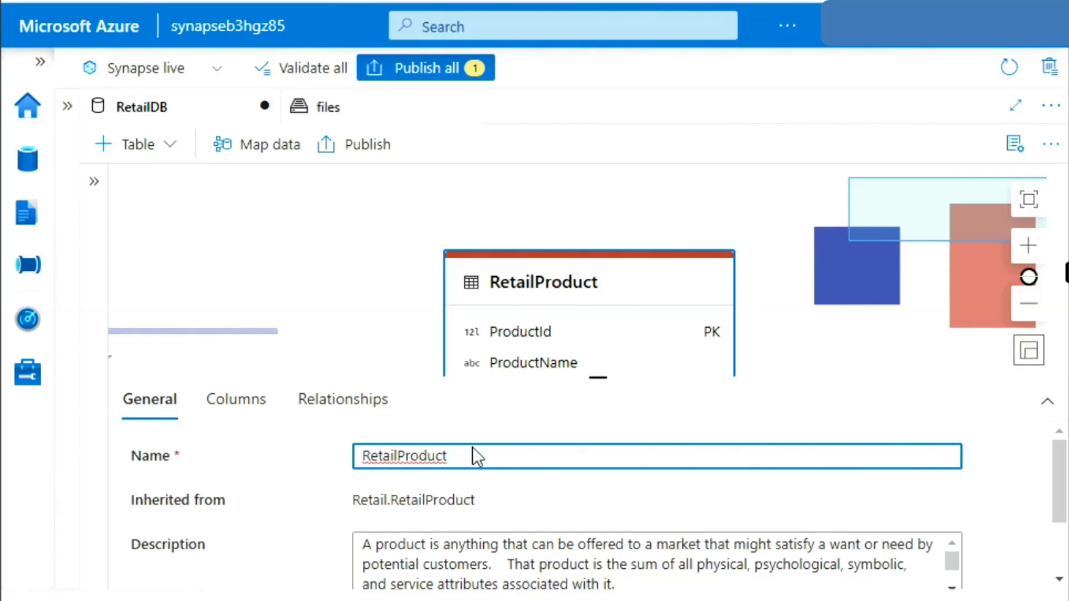
key(BackSpace)
key(BackSpace)
key(BackSpace)
key(BackSpace)
key(BackSpace)
key(BackSpace)
key(BackSpace)
key(BackSpace)
key(BackSpace)
key(BackSpace)
key(BackSpace)
key(BackSpace)
key(BackSpace)
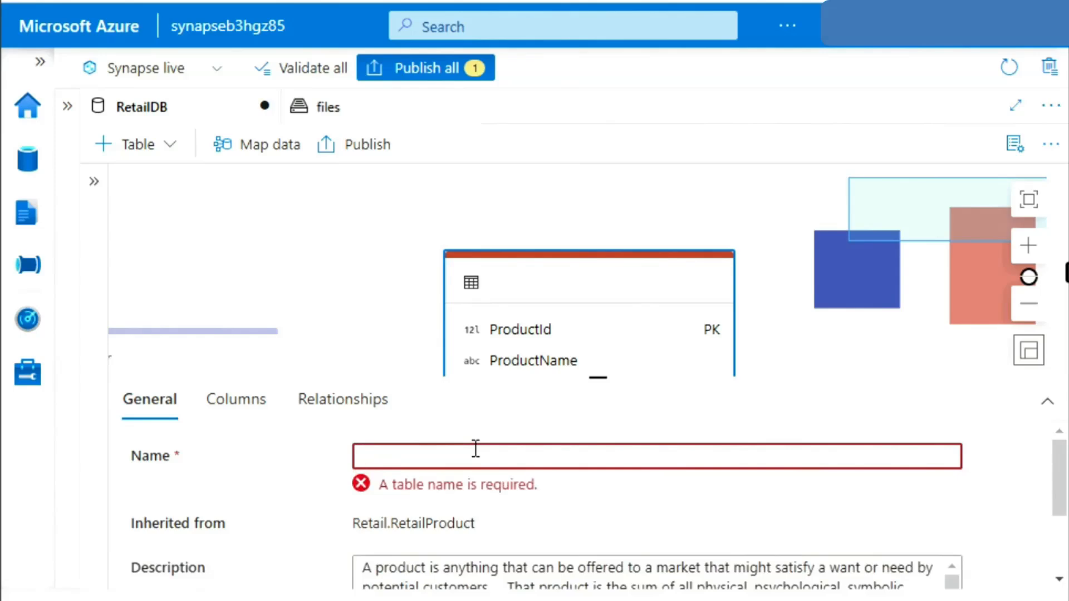
text(Pr)
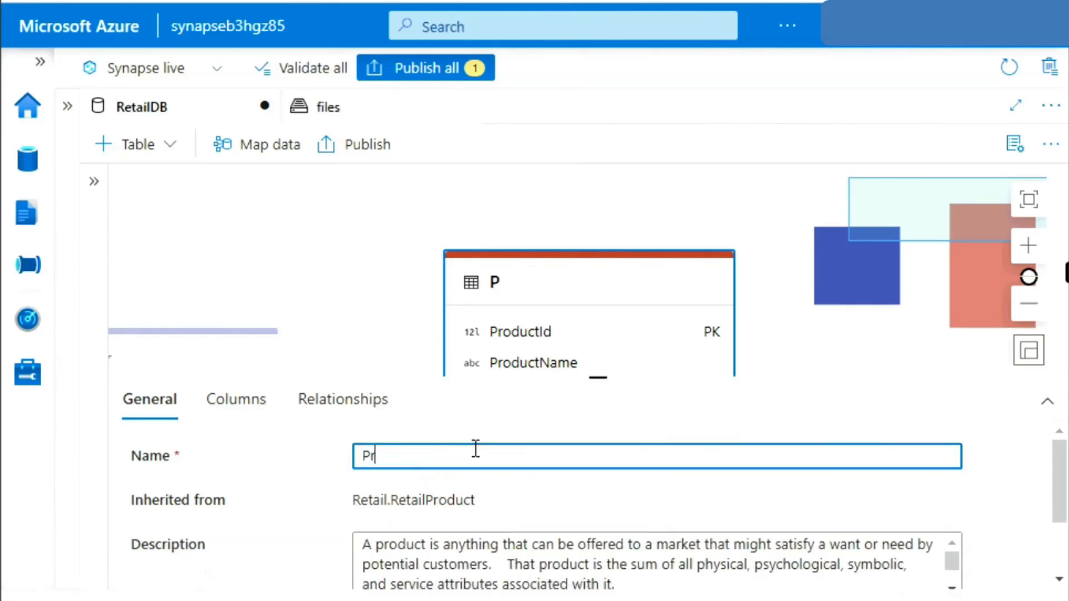
text(oduct)
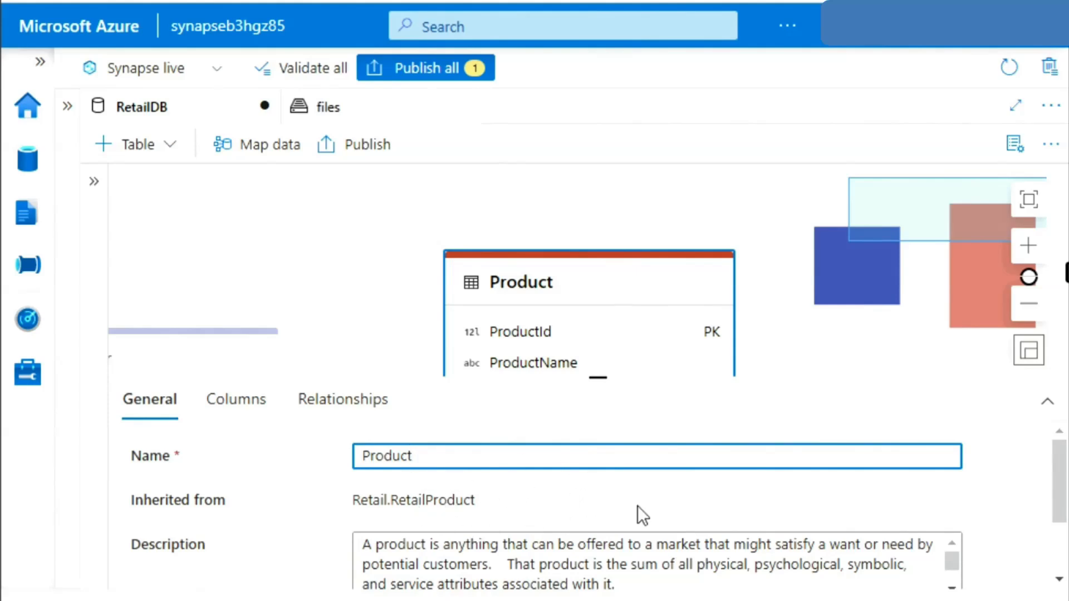
- Expand the Product table's storage settings and review its linked service, input folder and data format
scroll(637, 506, down, 1)
scroll(643, 506, down, 1)
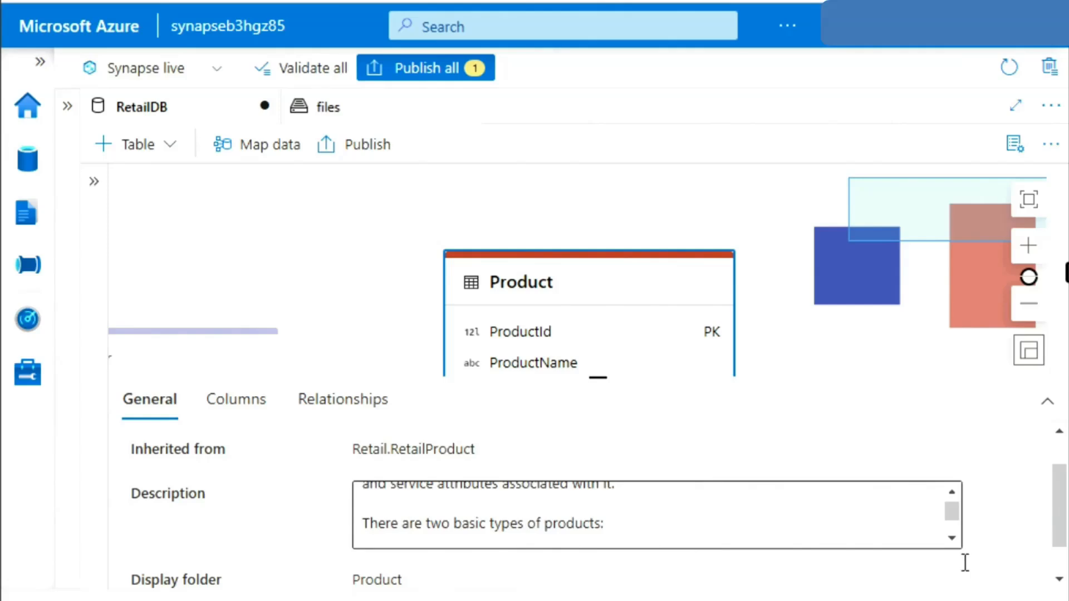
scroll(966, 565, down, 1)
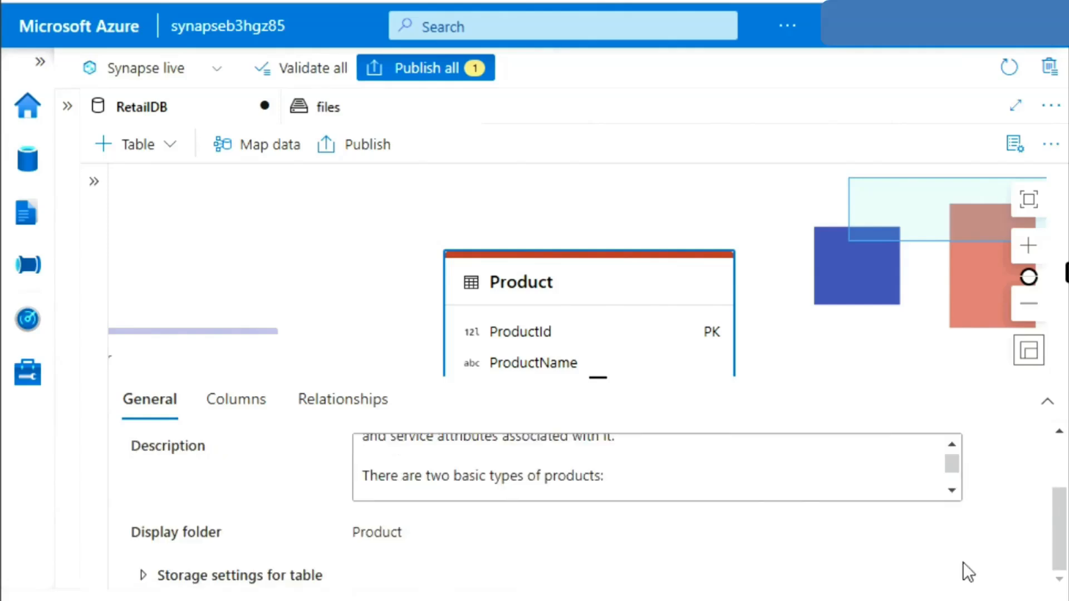
click(142, 577)
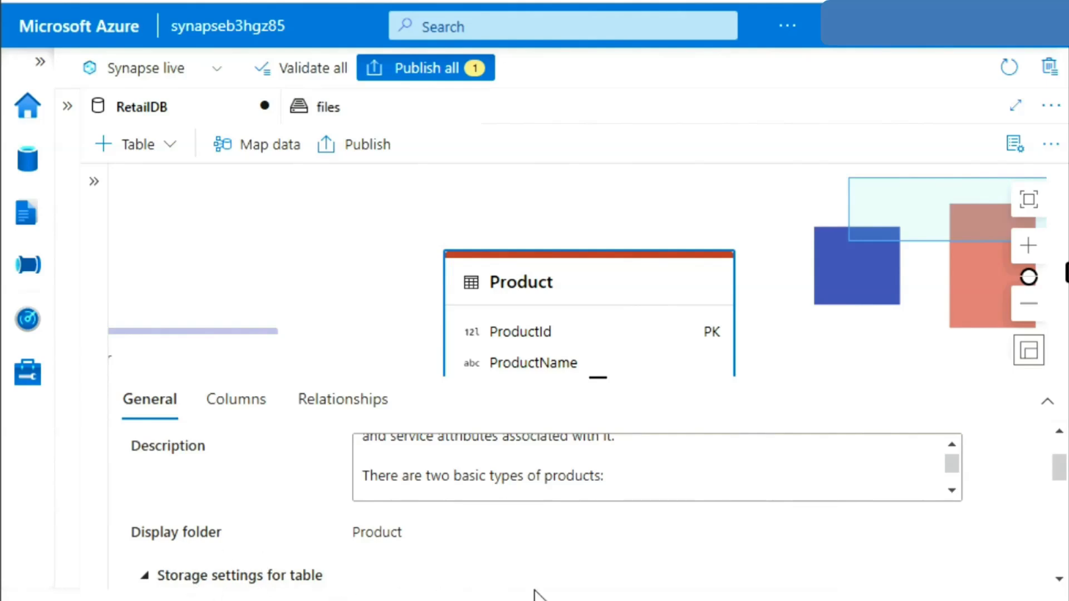
scroll(634, 540, down, 2)
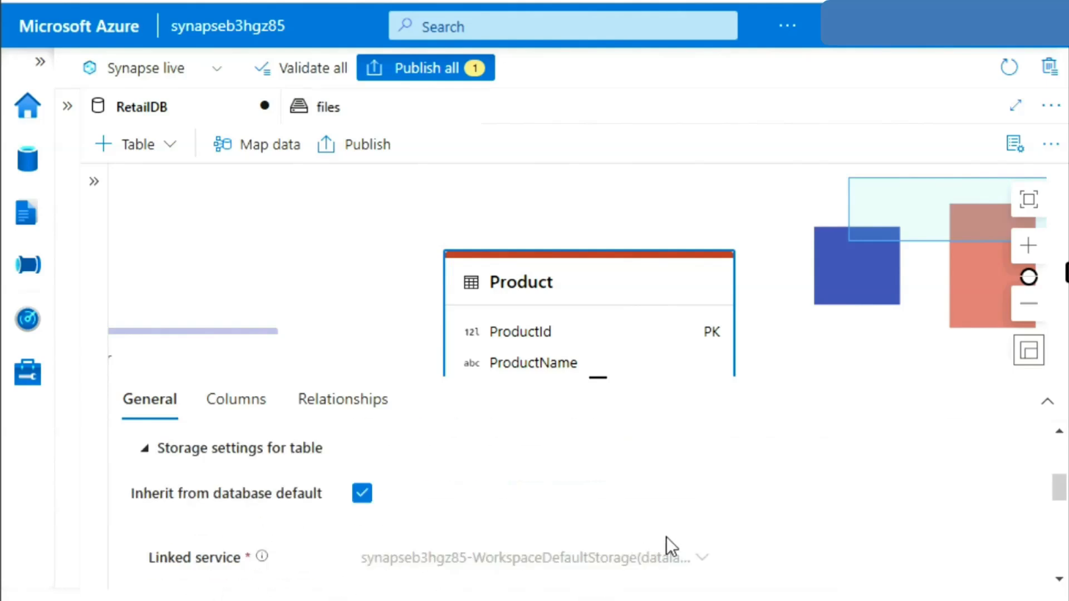
scroll(666, 536, down, 3)
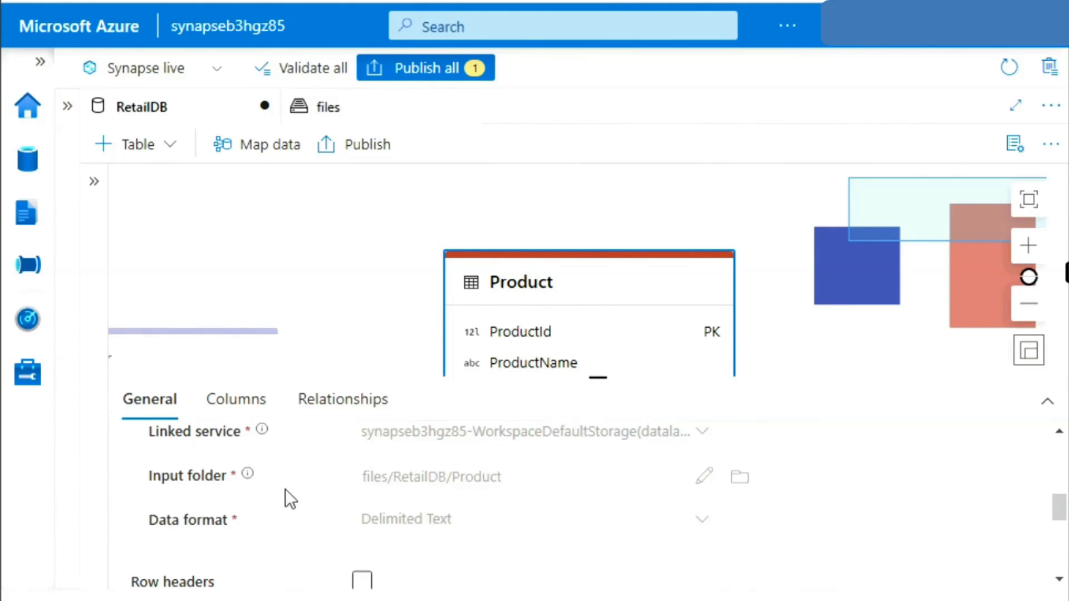
- Show the Product table's columns in an enlarged details area and look through the standard column list
click(246, 414)
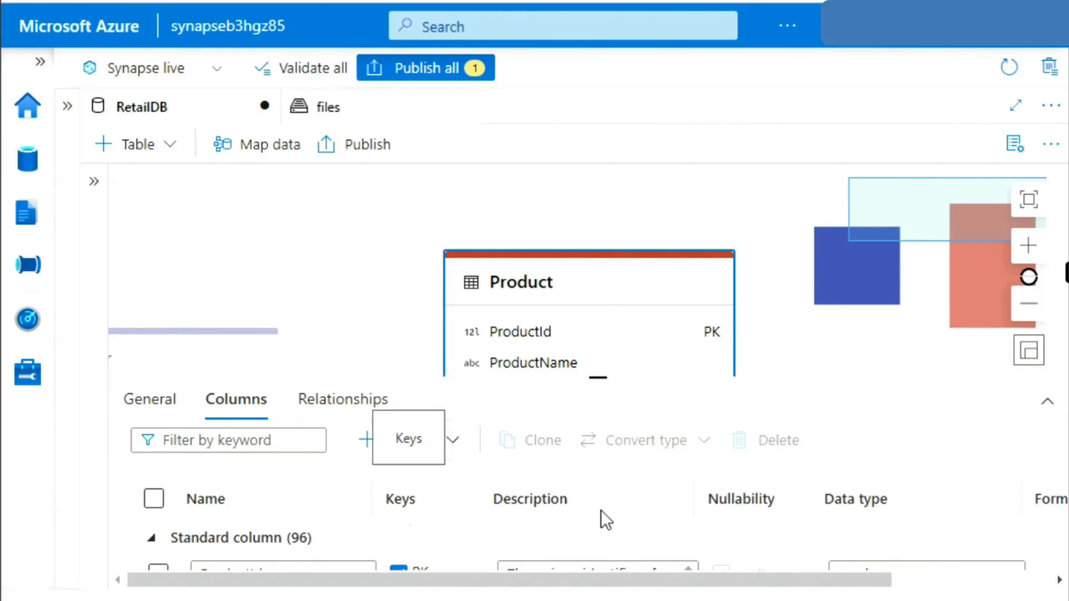
scroll(590, 508, down, 1)
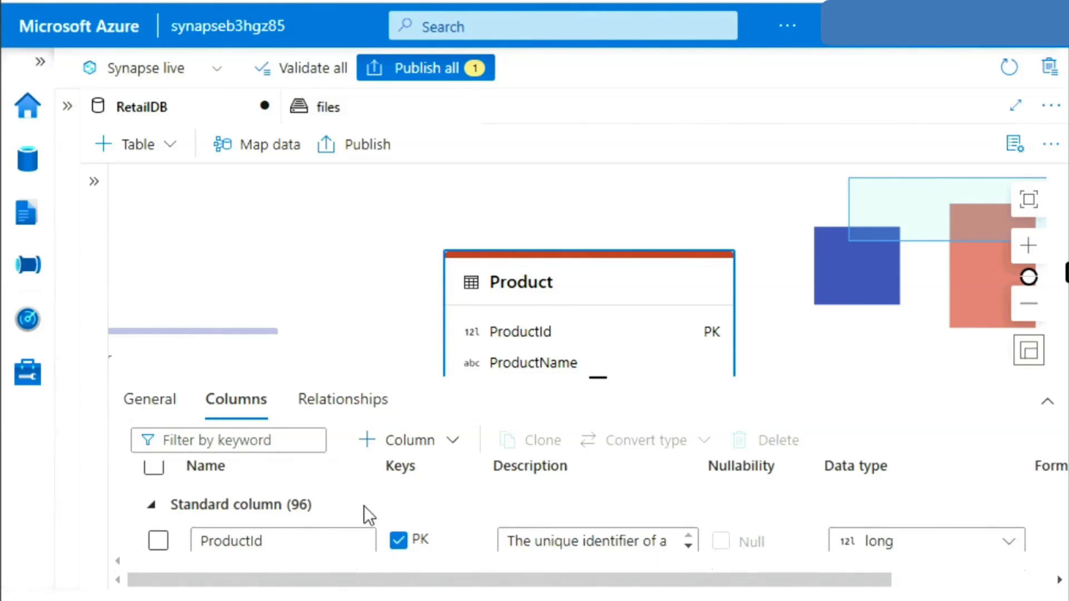
scroll(369, 502, down, 1)
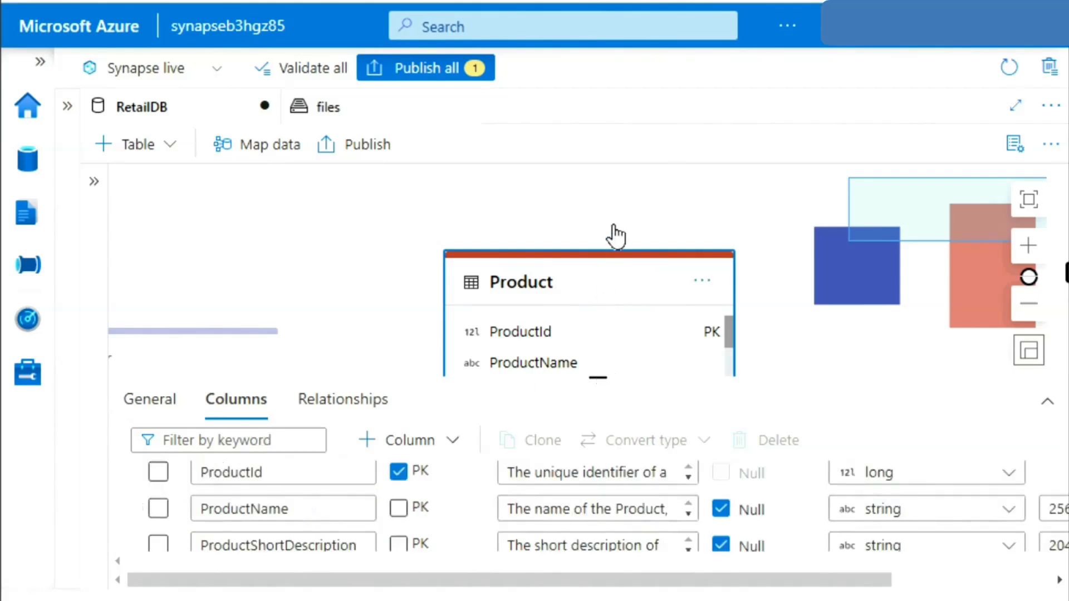
scroll(615, 233, down, 3)
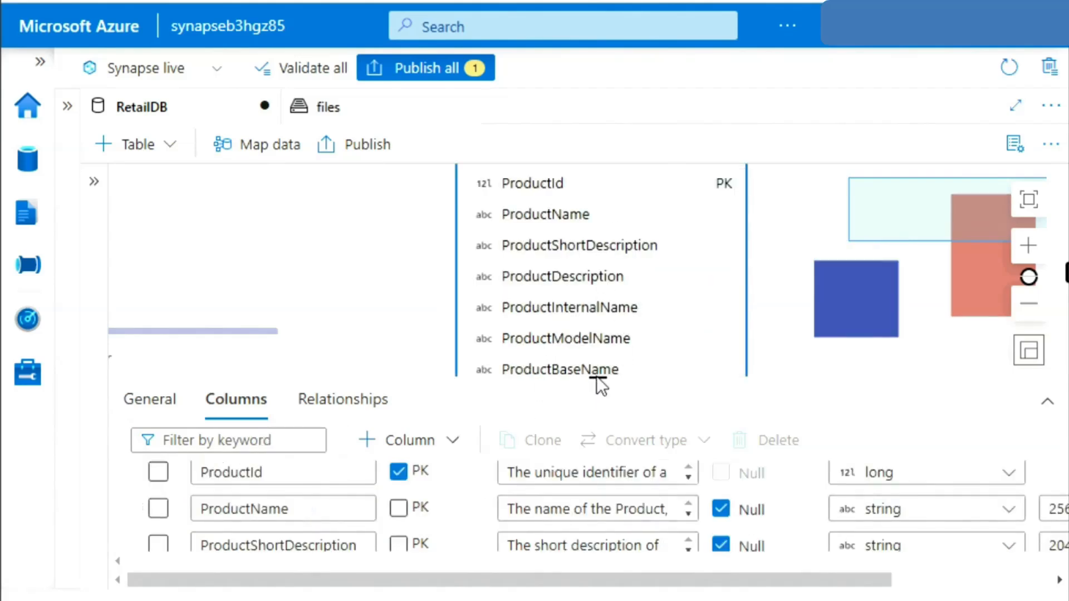
drag(597, 378, 606, 263)
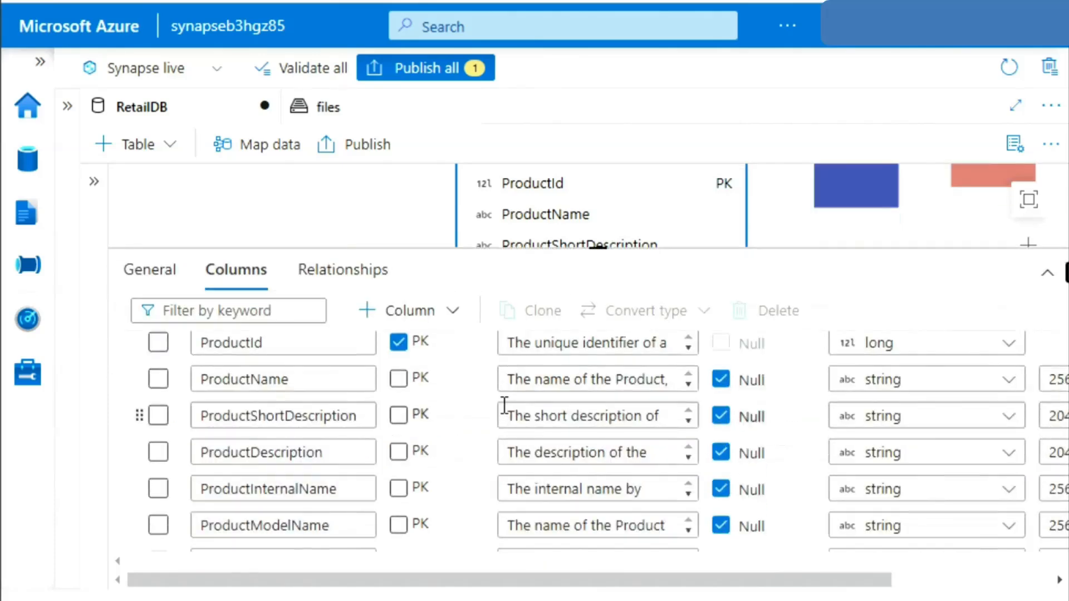
click(505, 416)
scroll(388, 450, down, 10)
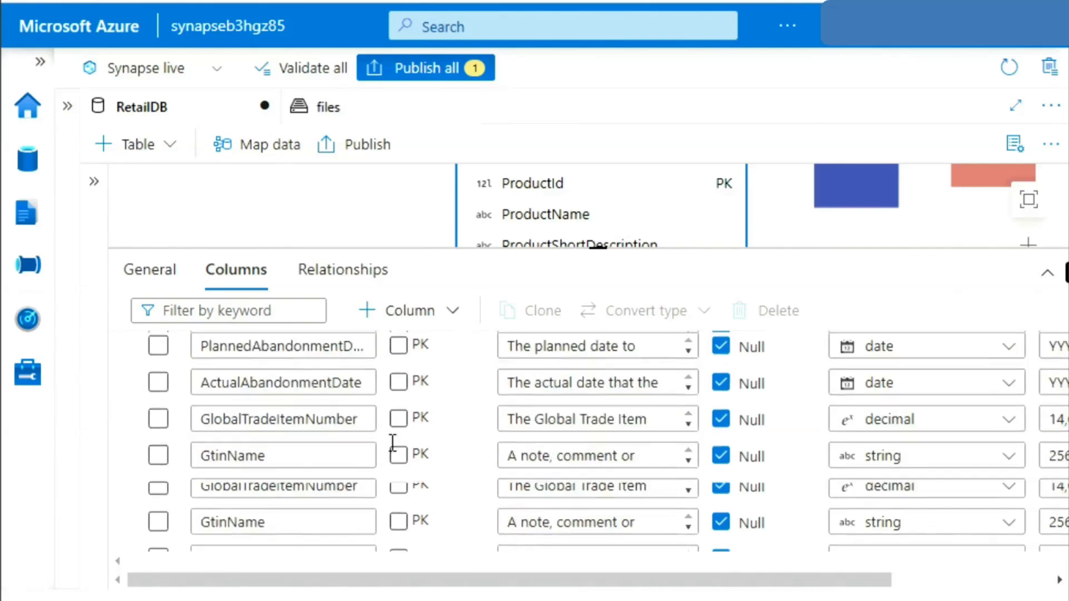
scroll(392, 452, up, 10)
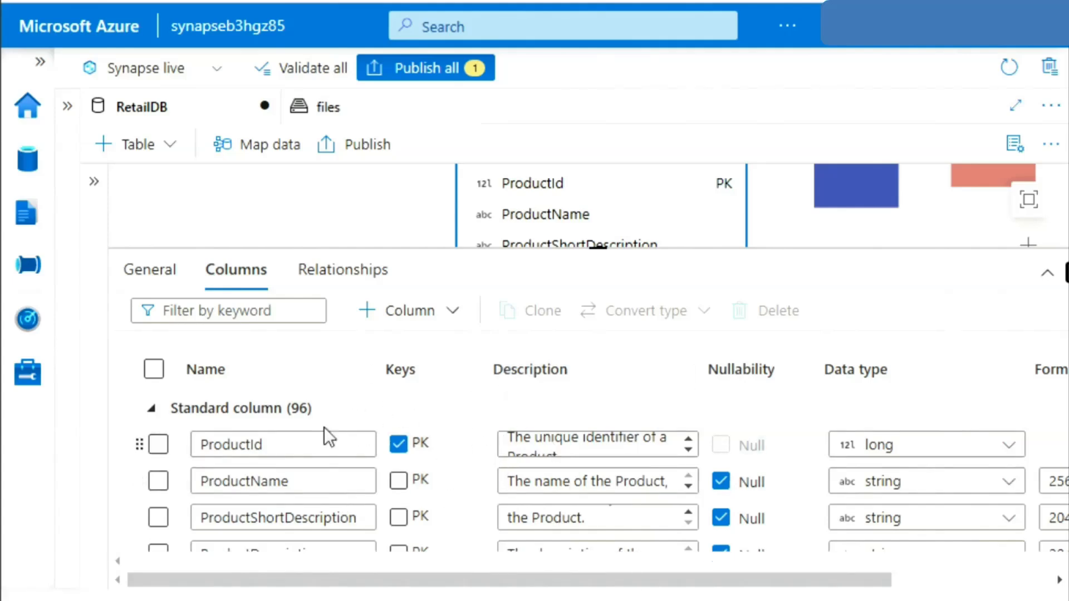
- Select all columns of the Product table except ProductId and ProductName
click(156, 372)
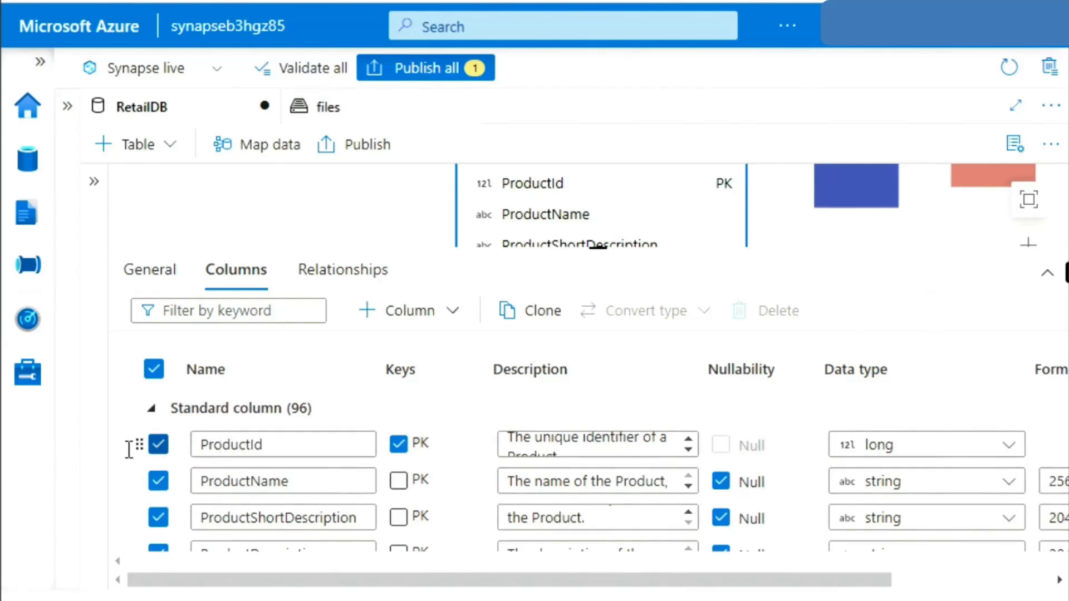
click(159, 446)
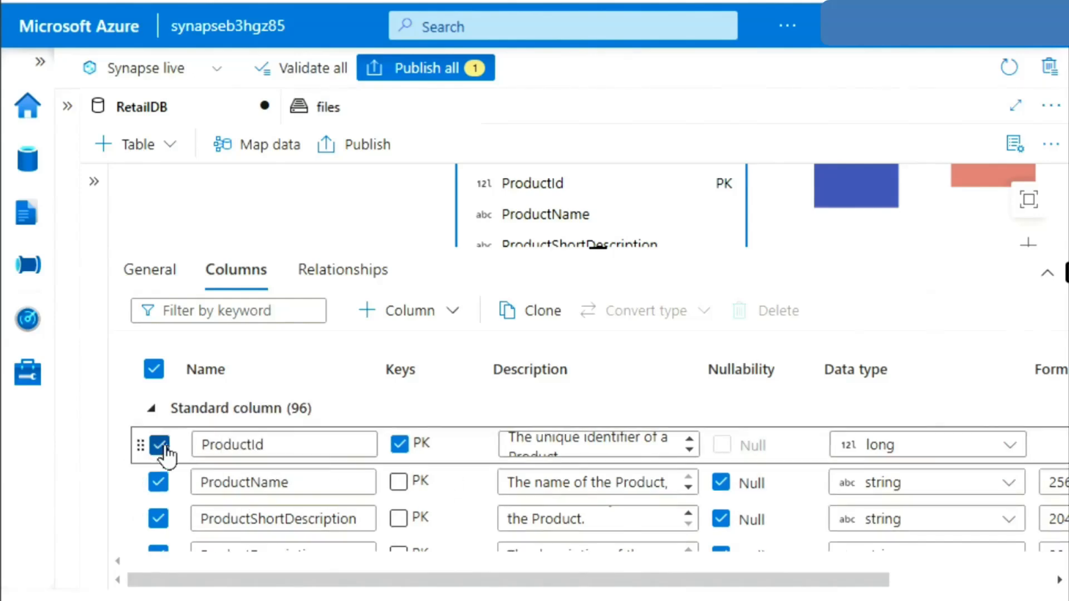
click(160, 483)
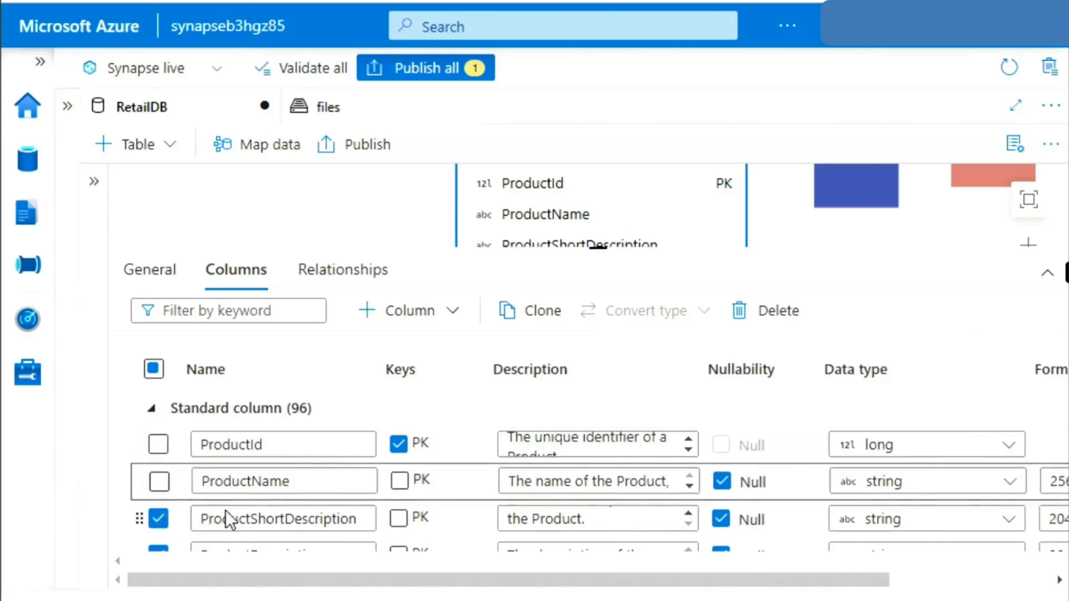
- Filter the Product columns by "introduct" and deselect IntroductionDate
scroll(342, 504, down, 1)
scroll(345, 503, down, 1)
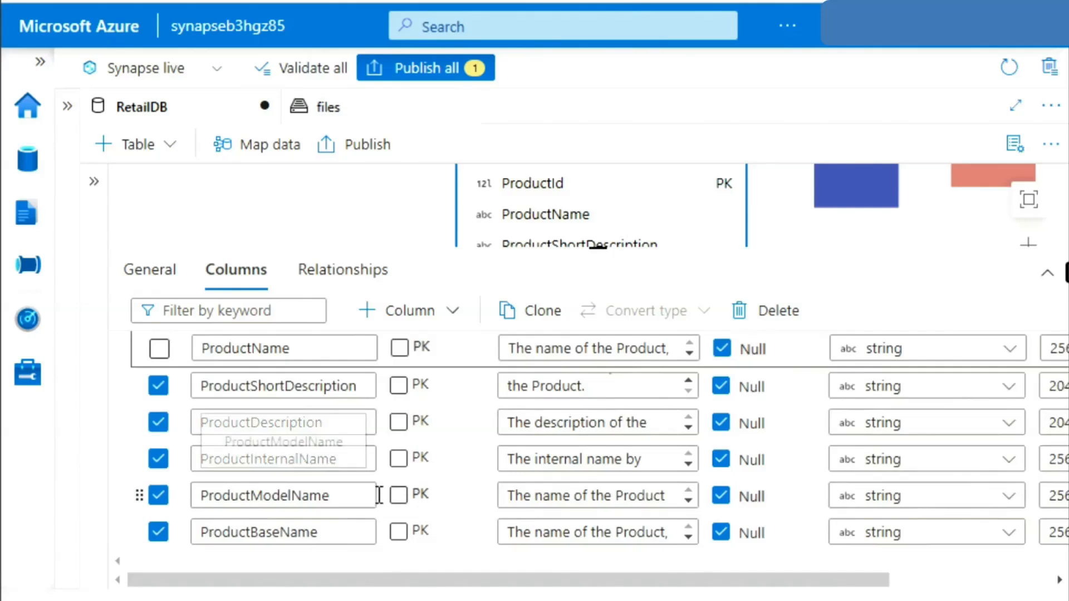
scroll(377, 498, down, 2)
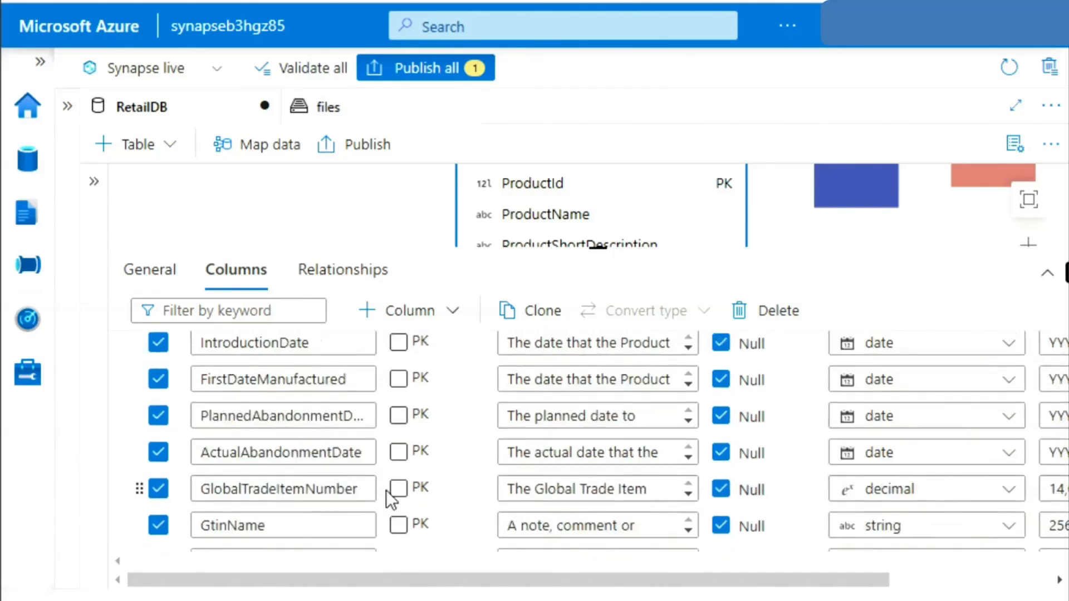
scroll(385, 490, down, 3)
scroll(387, 489, down, 1)
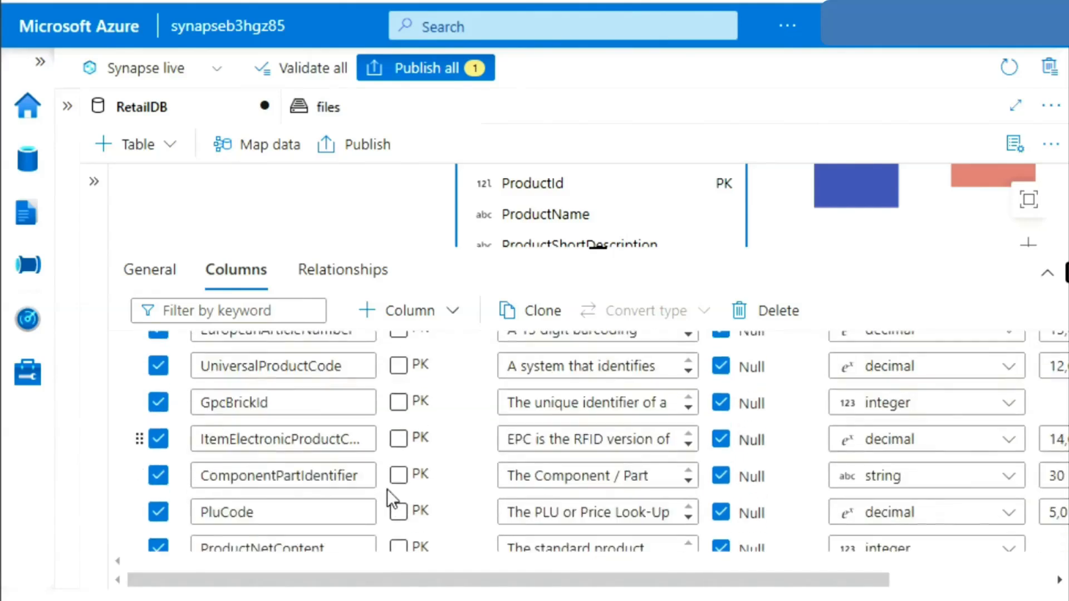
scroll(386, 489, down, 1)
scroll(387, 489, down, 4)
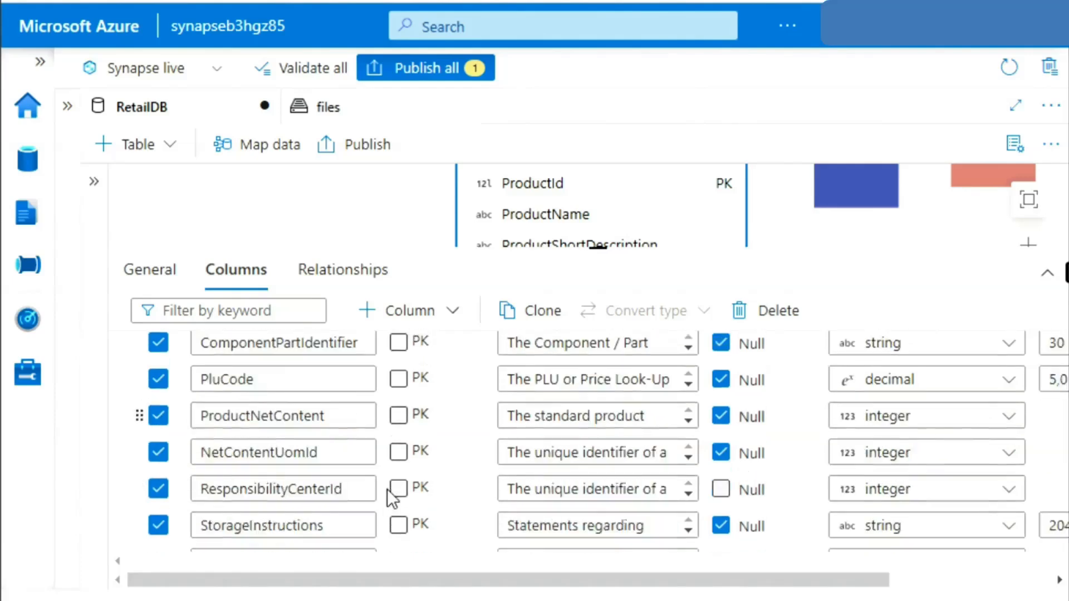
click(210, 307)
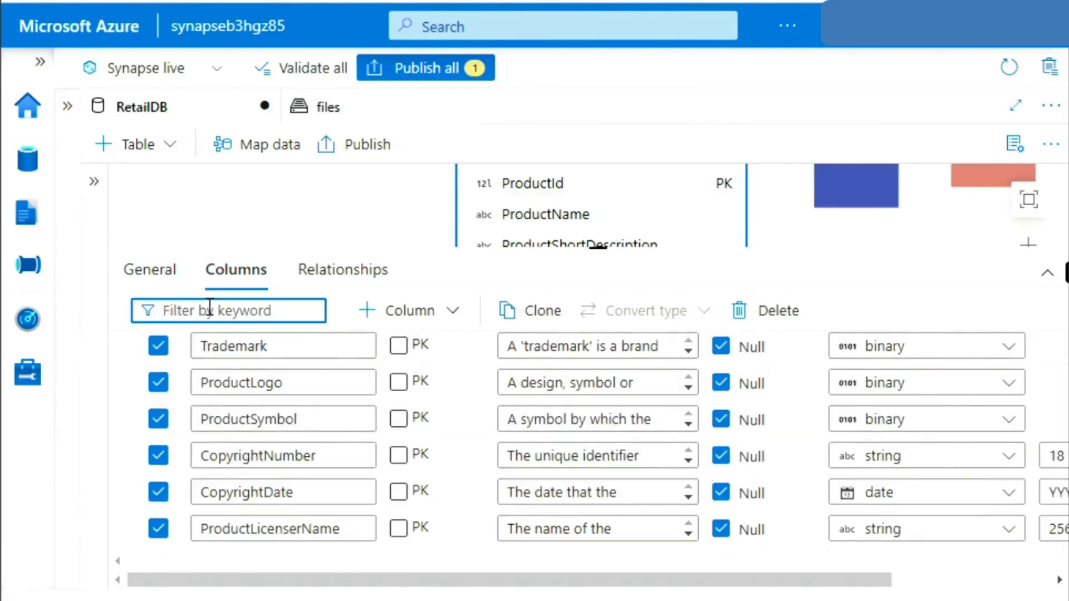
text(introduct)
click(158, 436)
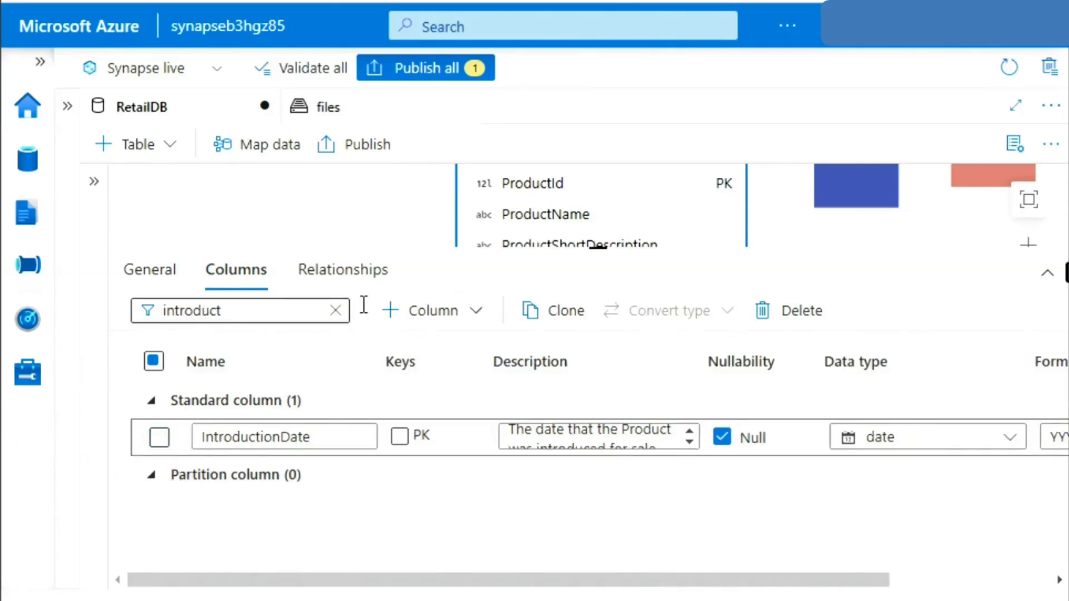
- Replace the column filter with "Actual" and deselect ActualAbandonmentDate
click(335, 310)
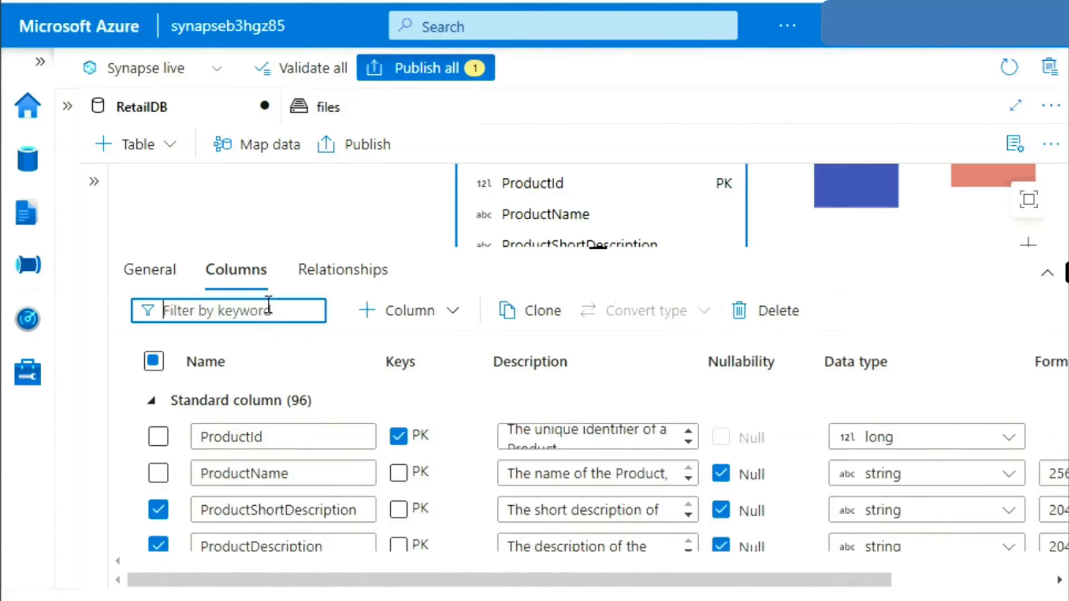
text(Actual)
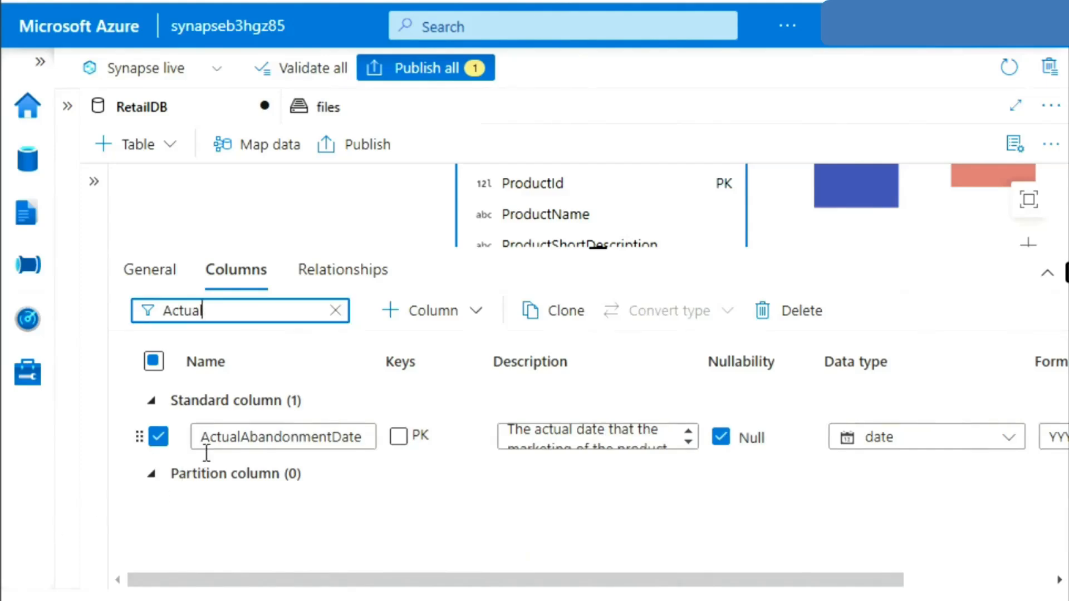
click(158, 438)
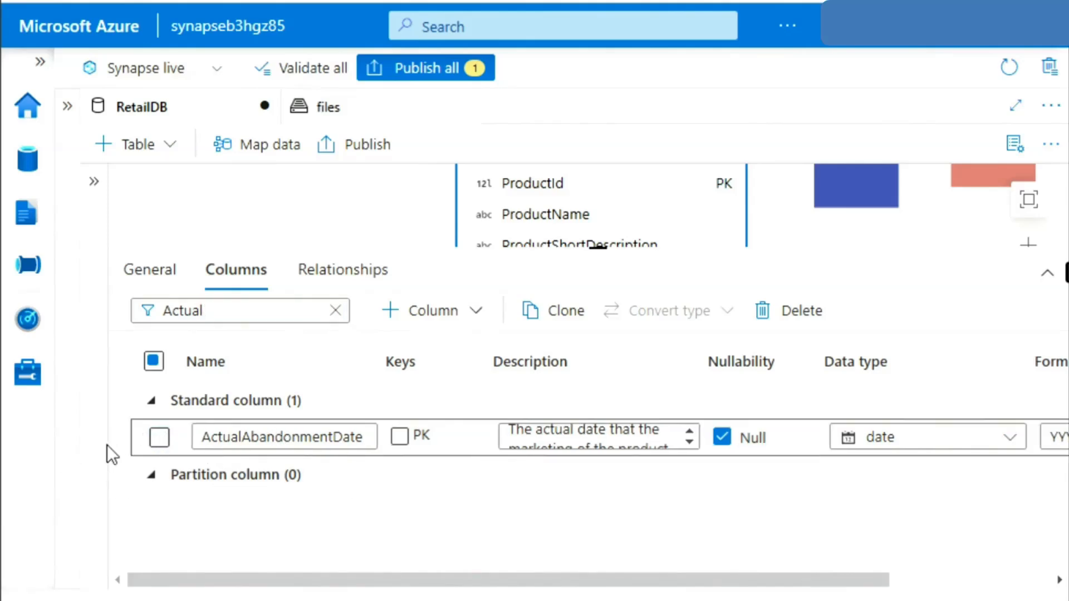
- Replace the column filter with "ProductGros" and deselect ProductGrossWeight
click(335, 311)
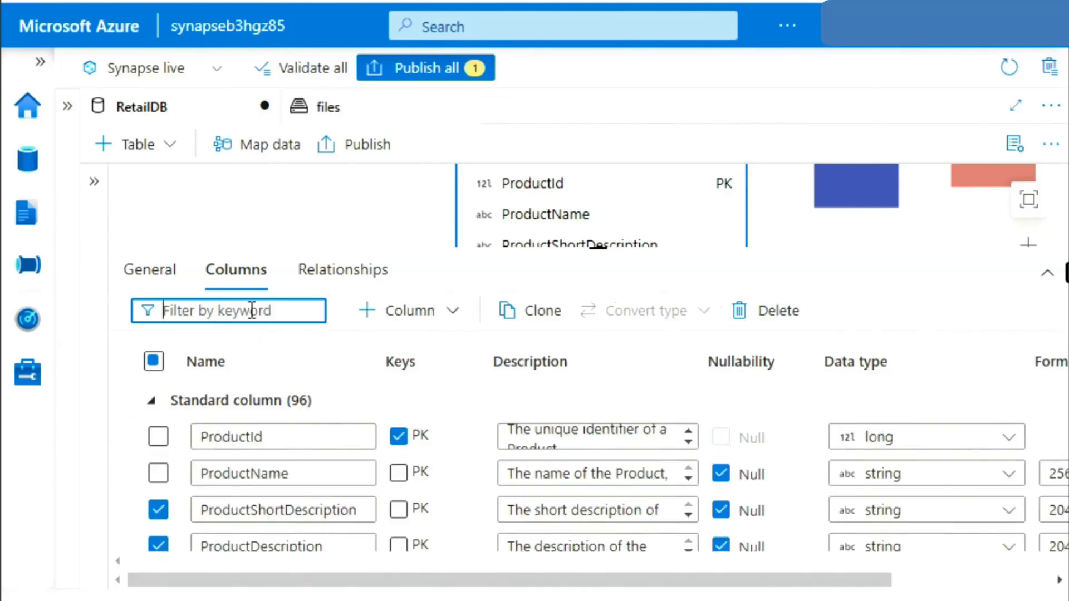
text(Product)
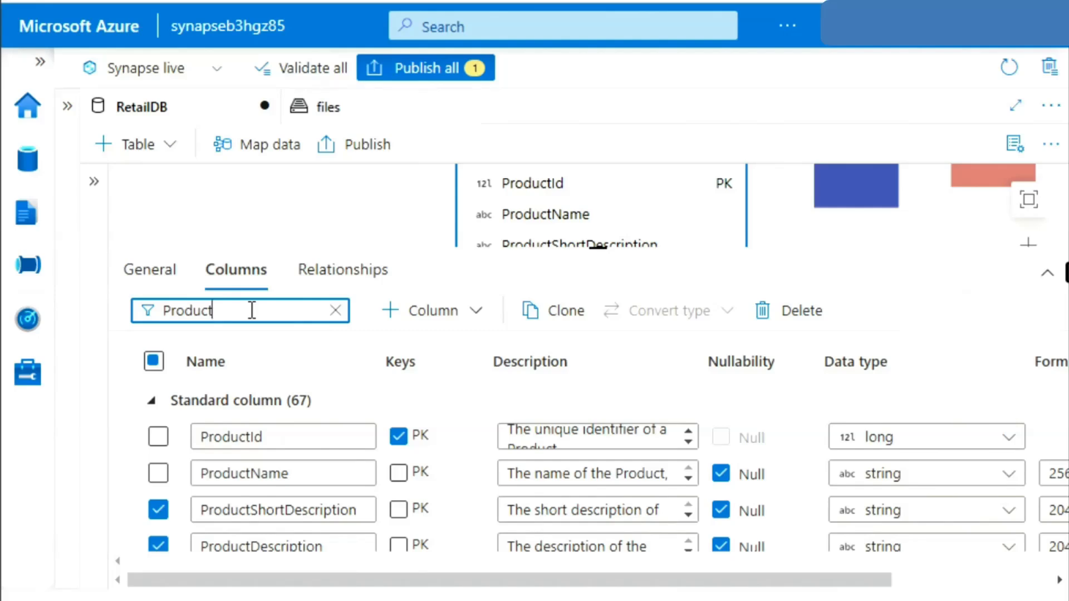
text(Gros)
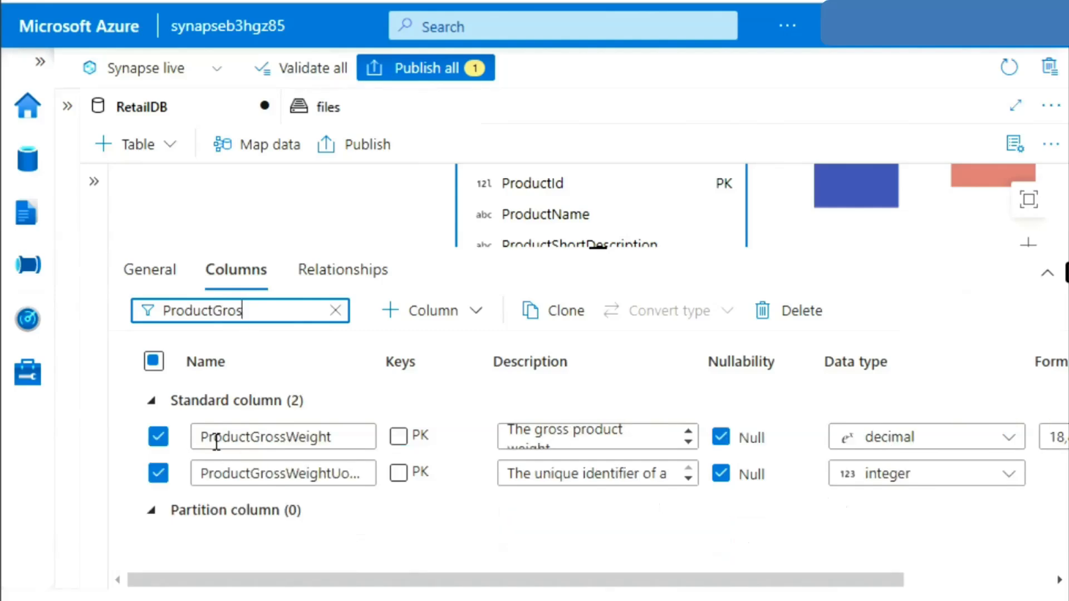
click(158, 438)
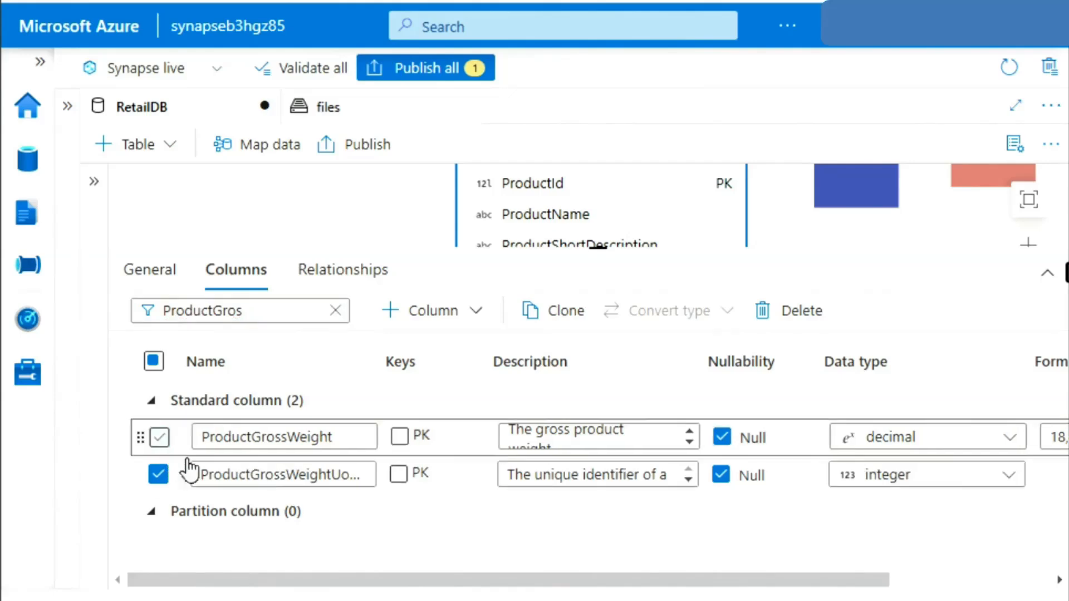
- Replace the column filter with "Itemsku" and deselect ItemSku
click(334, 310)
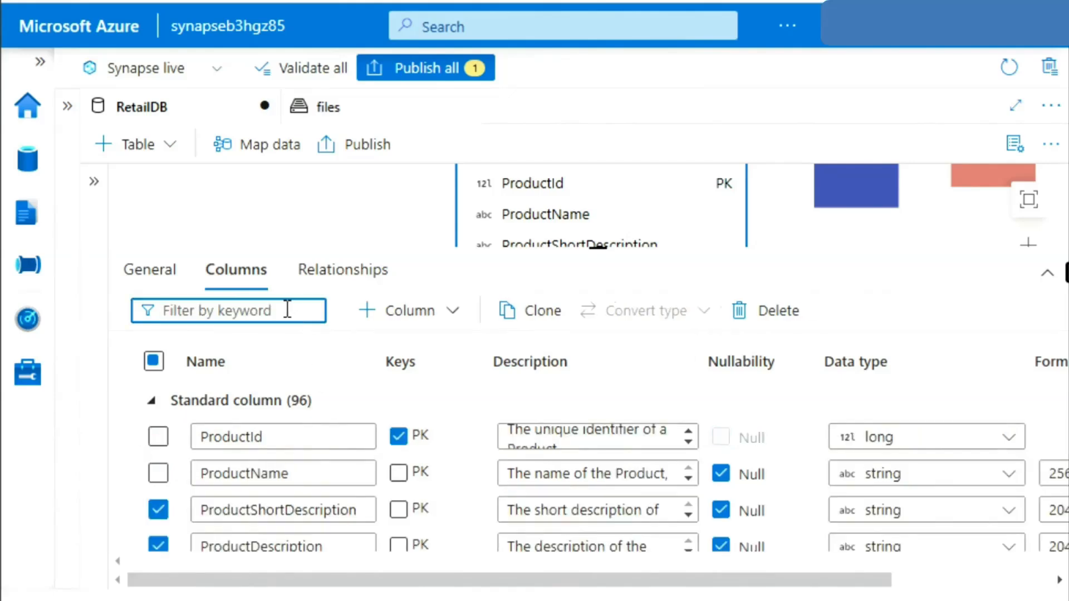
text(I)
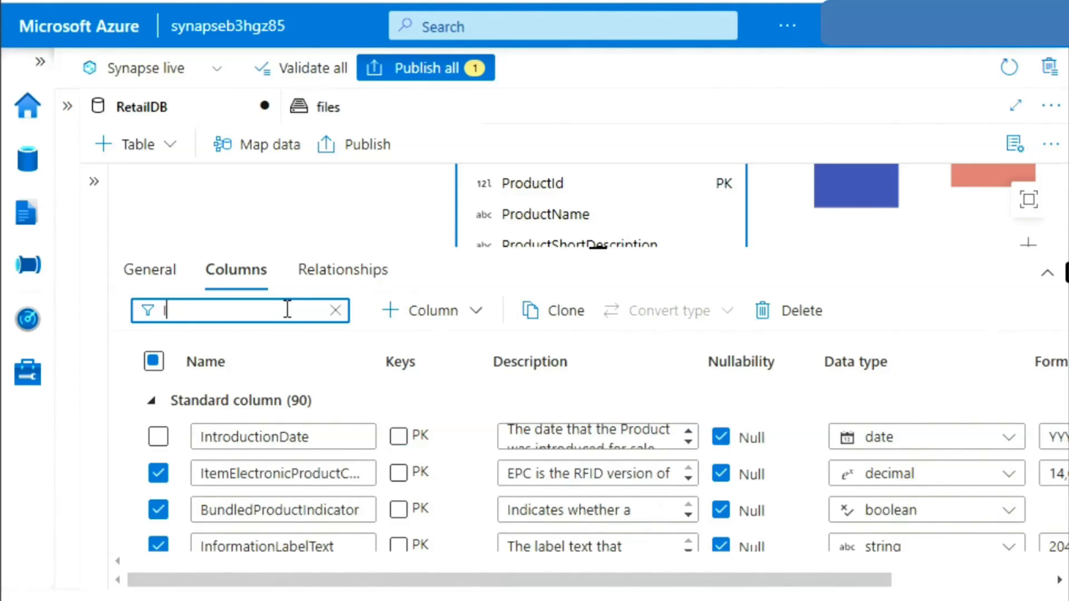
text(temsku)
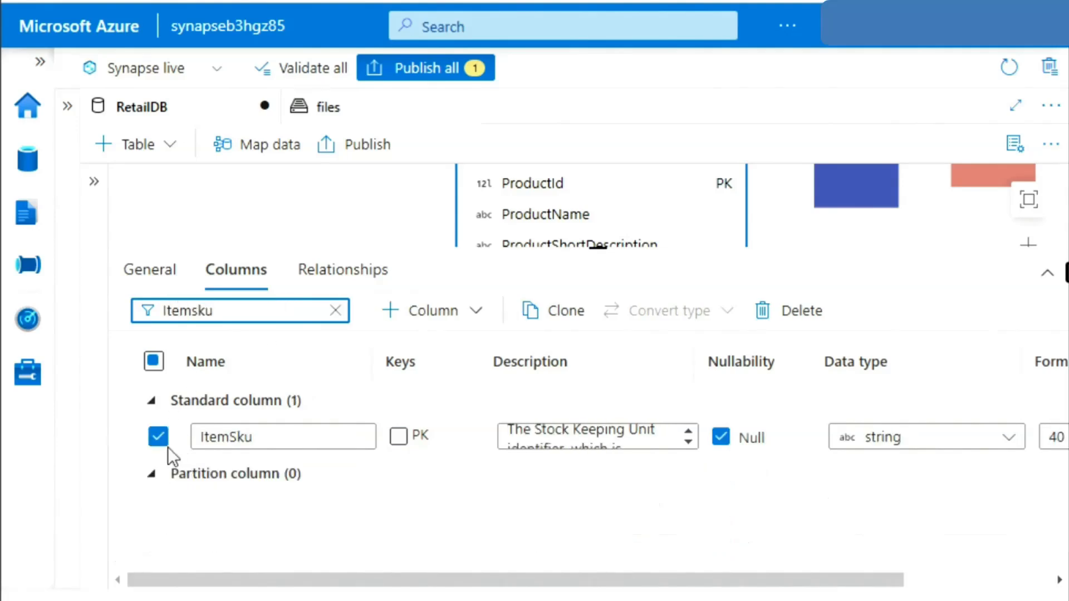
click(160, 438)
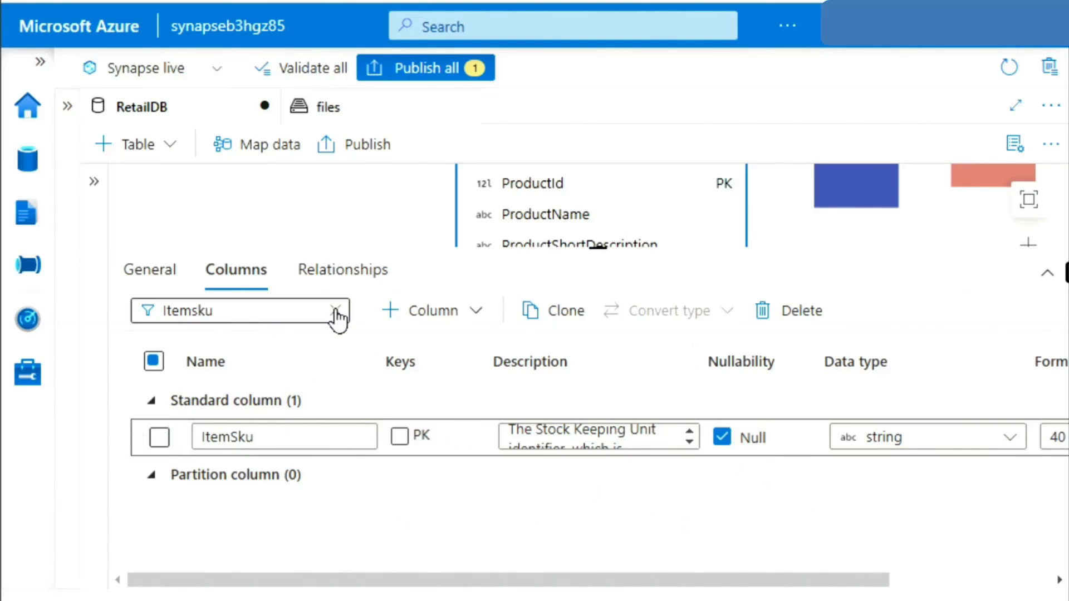
- Clear the column filter, delete all selected columns from the Product table, and review the remaining standard columns
click(337, 311)
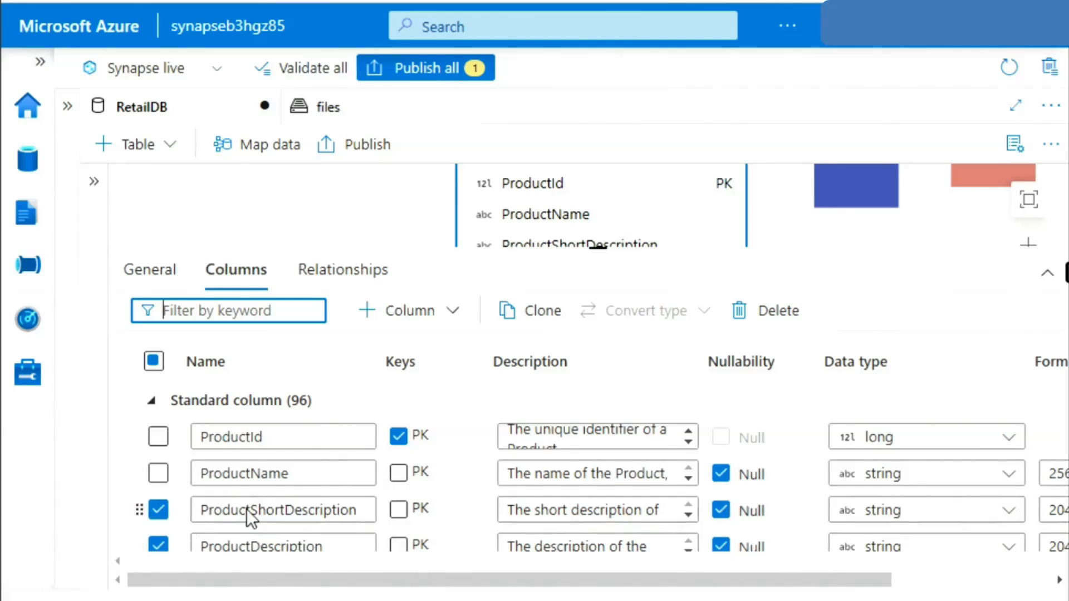
click(778, 314)
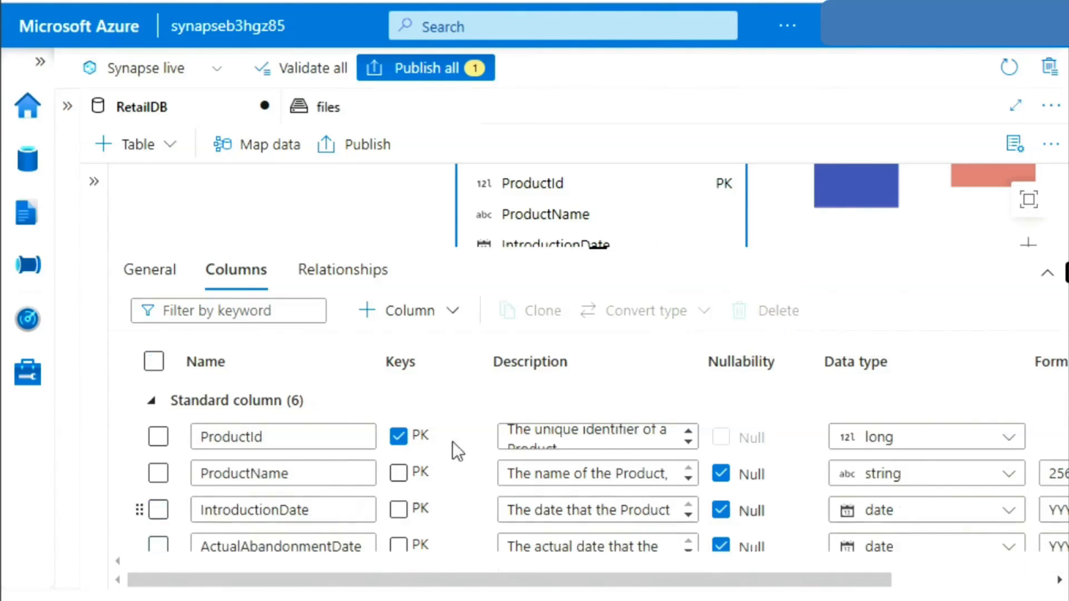
scroll(450, 514, down, 3)
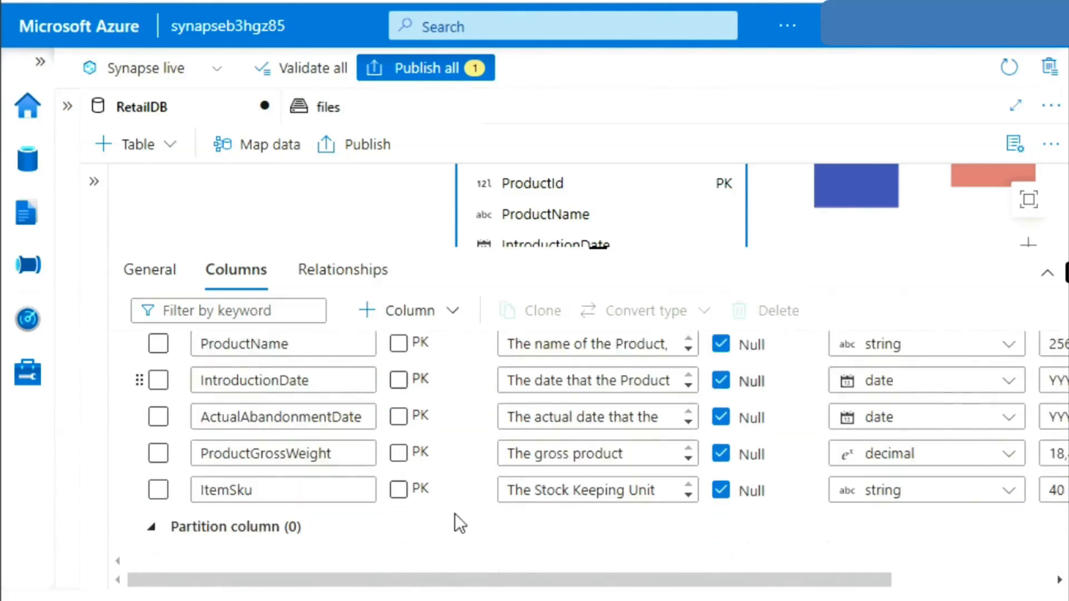
scroll(455, 514, up, 3)
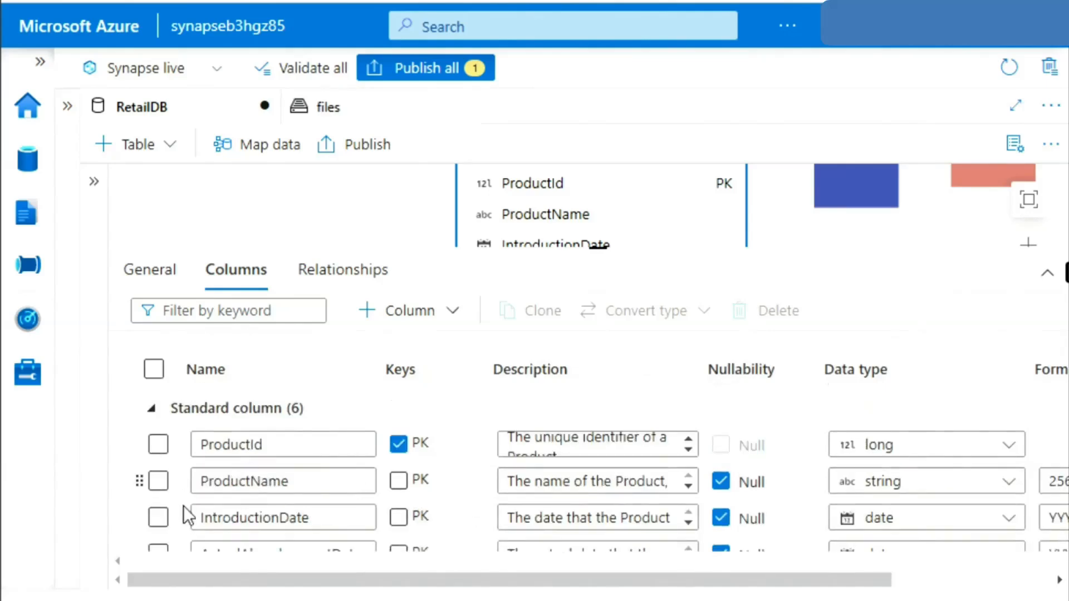
scroll(401, 468, down, 3)
scroll(384, 457, up, 3)
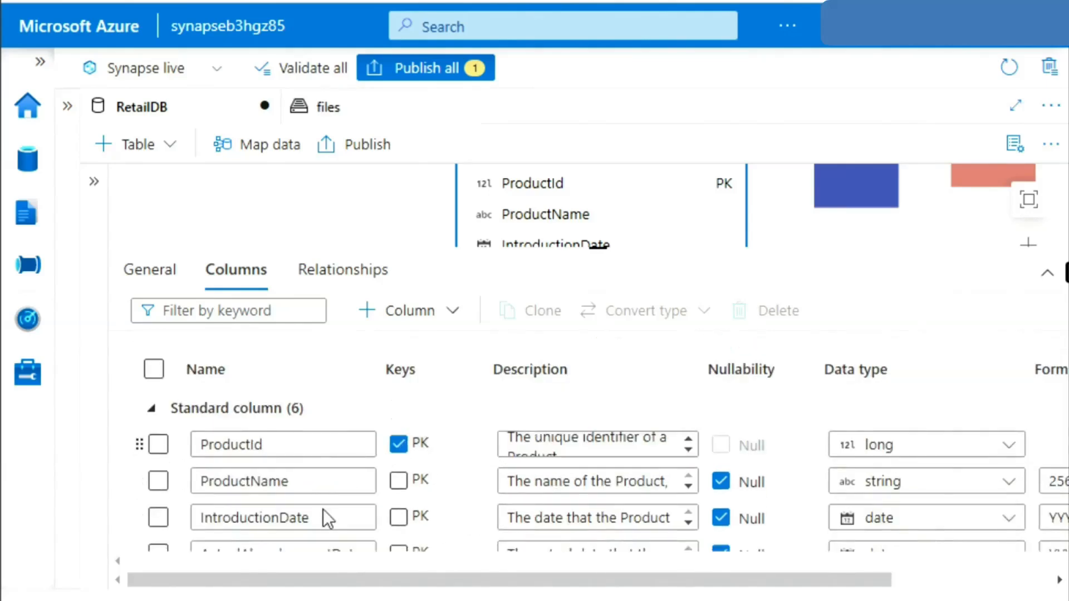
scroll(323, 509, down, 3)
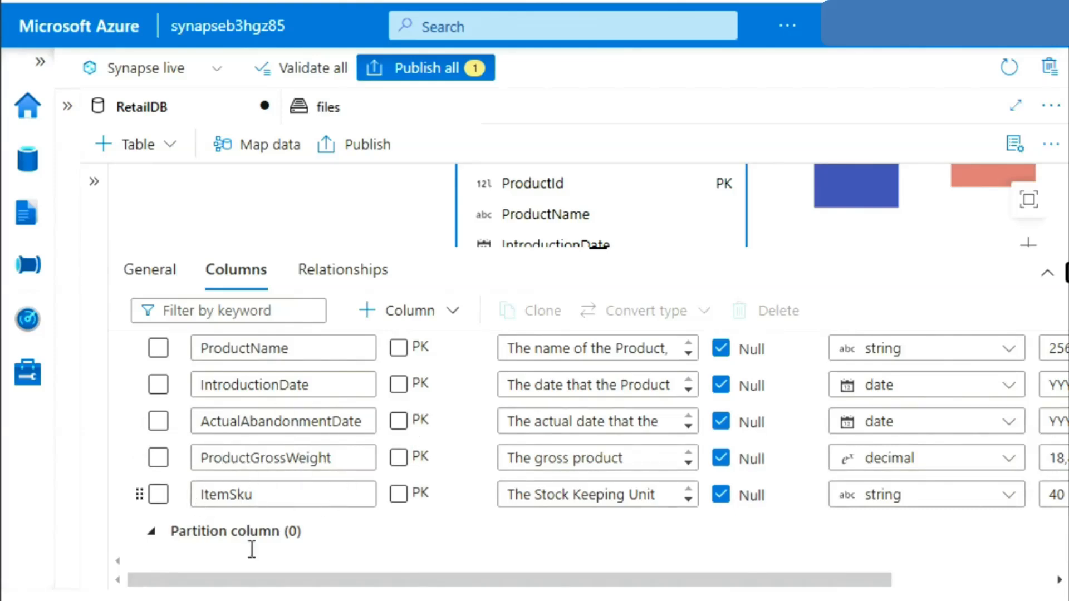
- Add a new standard column to the Product table and name it ListPrice
scroll(519, 454, up, 3)
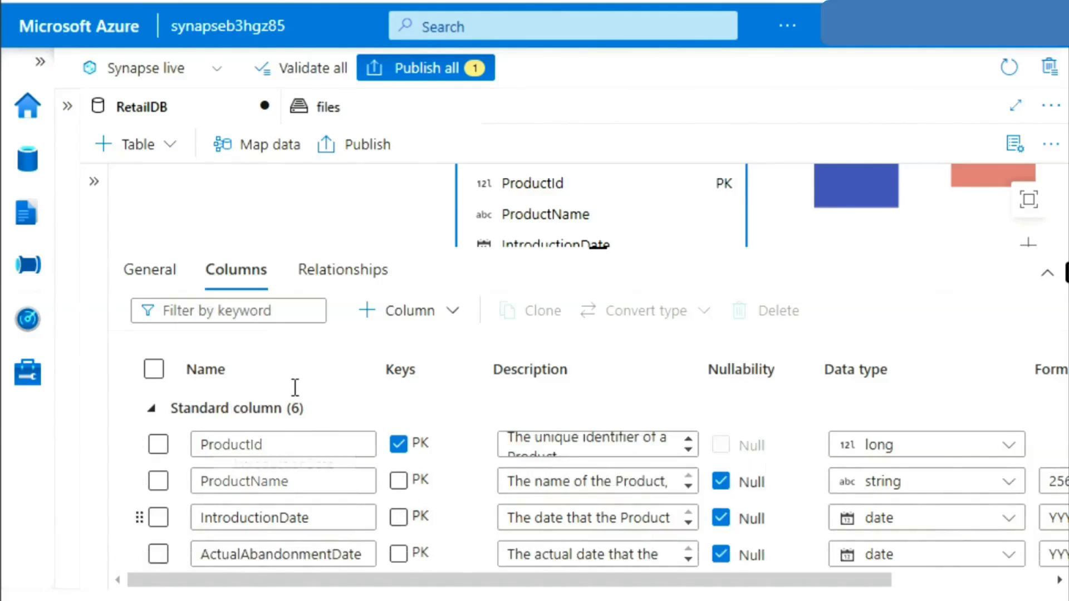
click(416, 320)
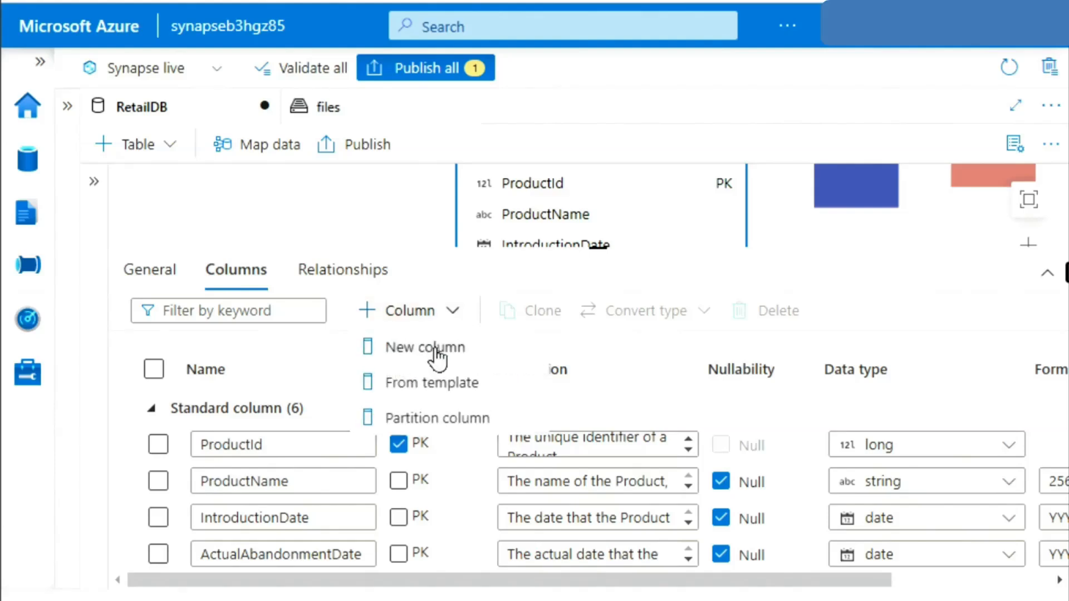
click(435, 348)
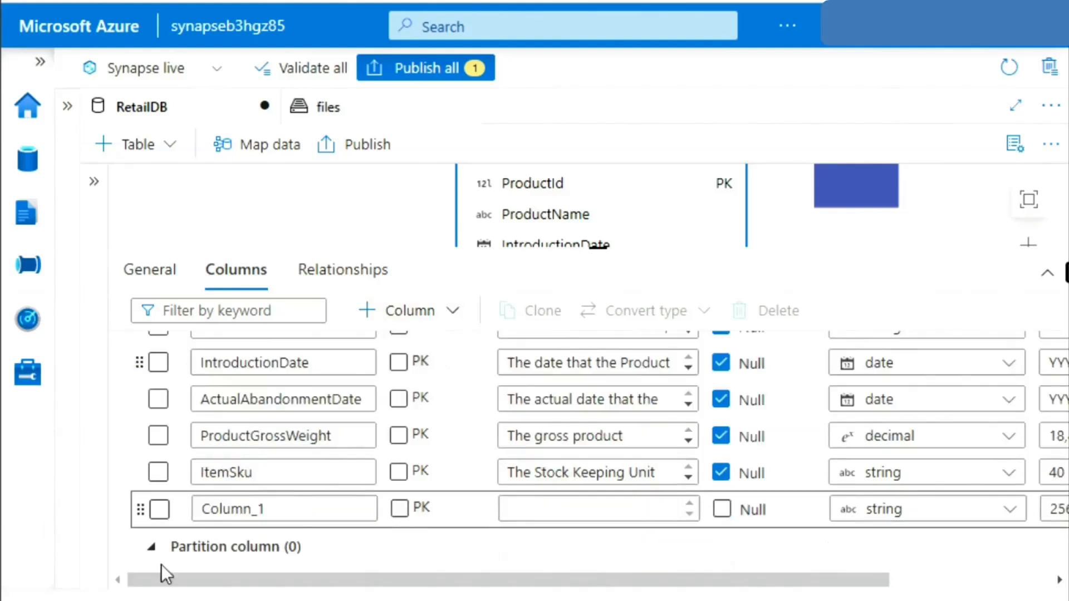
click(301, 507)
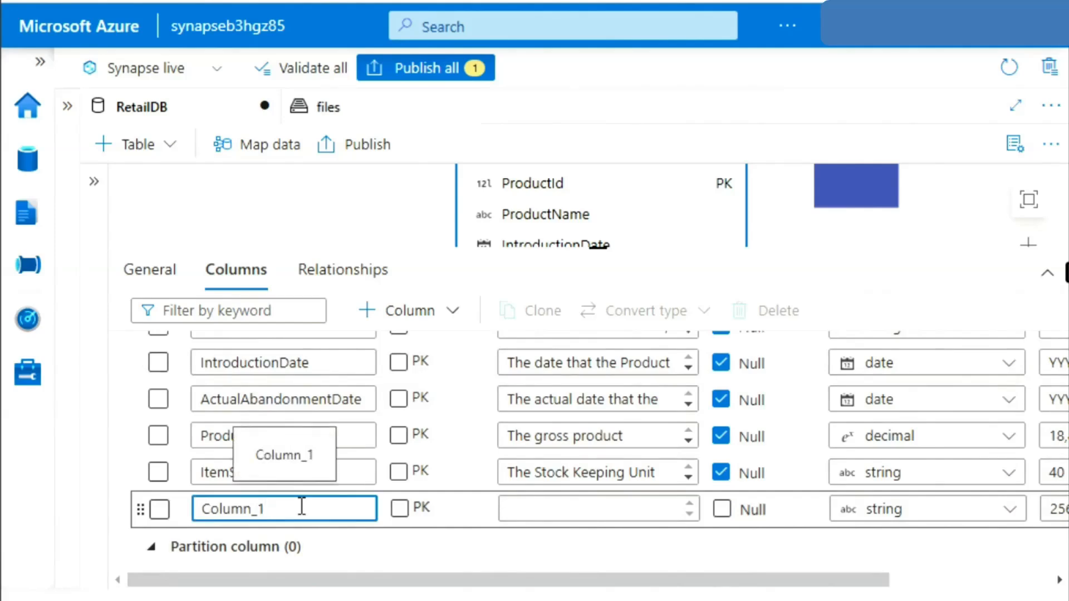
key(BackSpace)
key(BackSpace)
key(BackSpace)
key(BackSpace)
key(BackSpace)
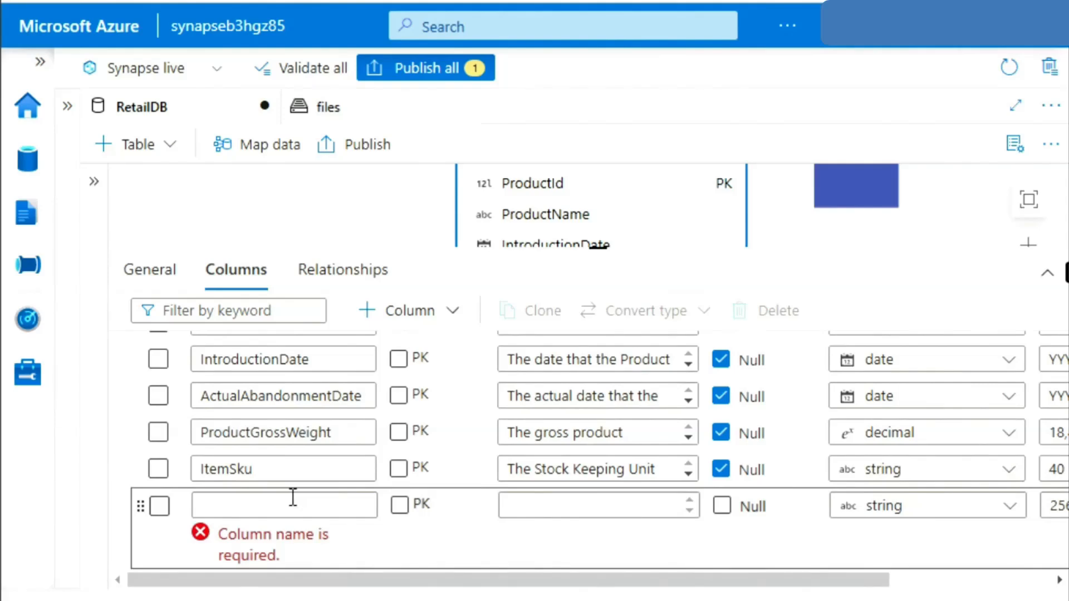
click(293, 497)
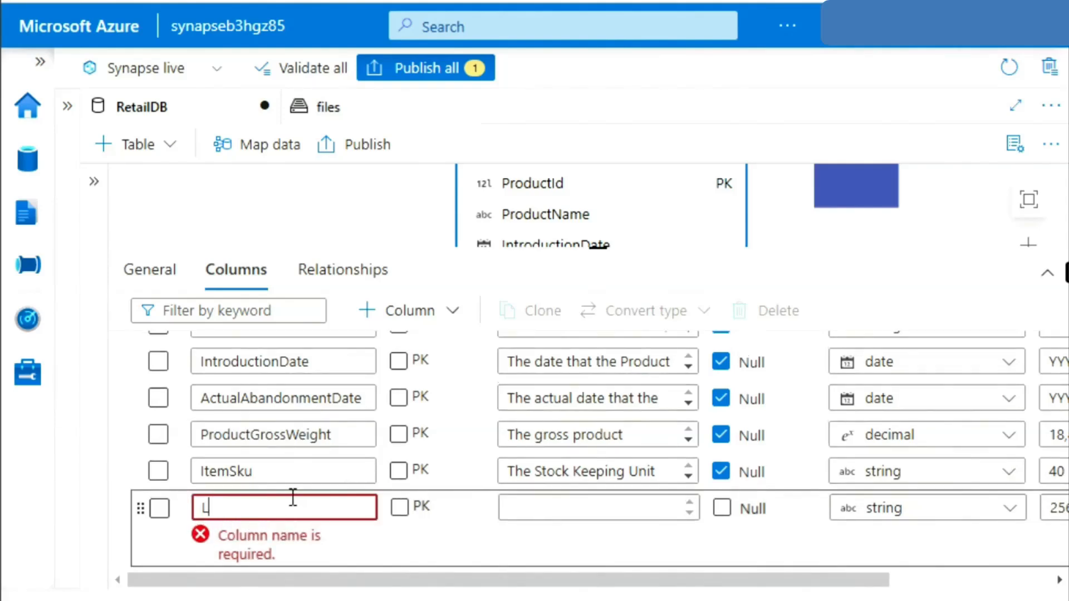
text(List)
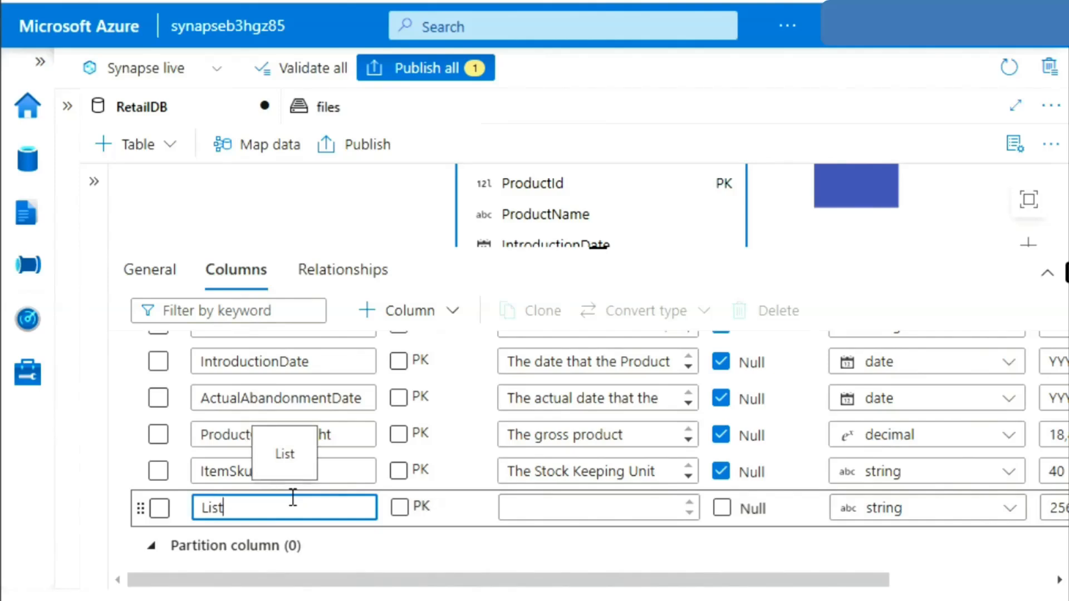
text(Price)
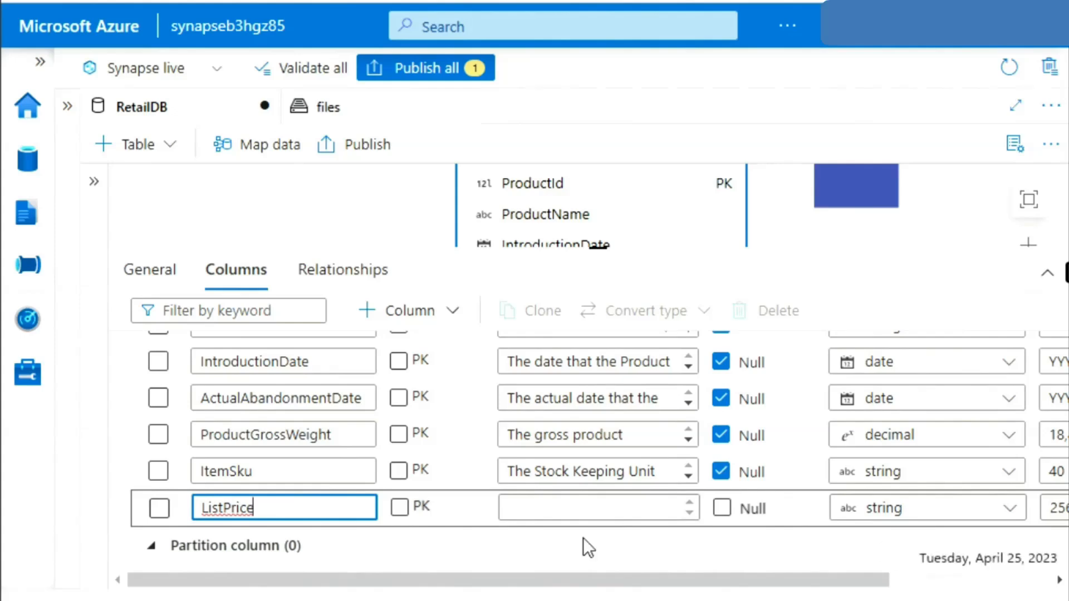
- Give the ListPrice column the description "The Product Price" and the data type decimal
click(603, 504)
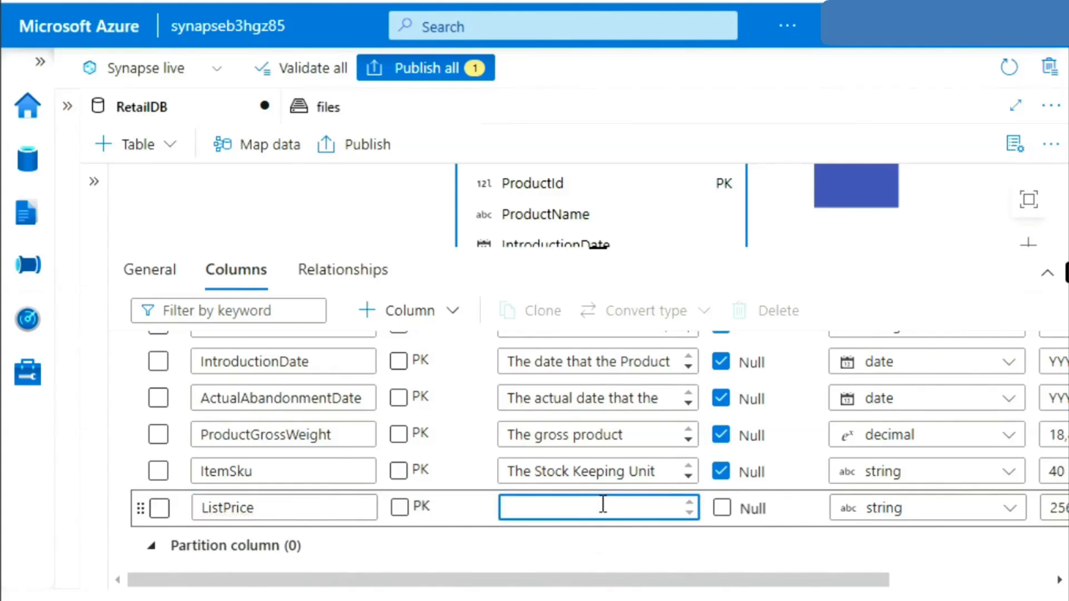
text(The Prod)
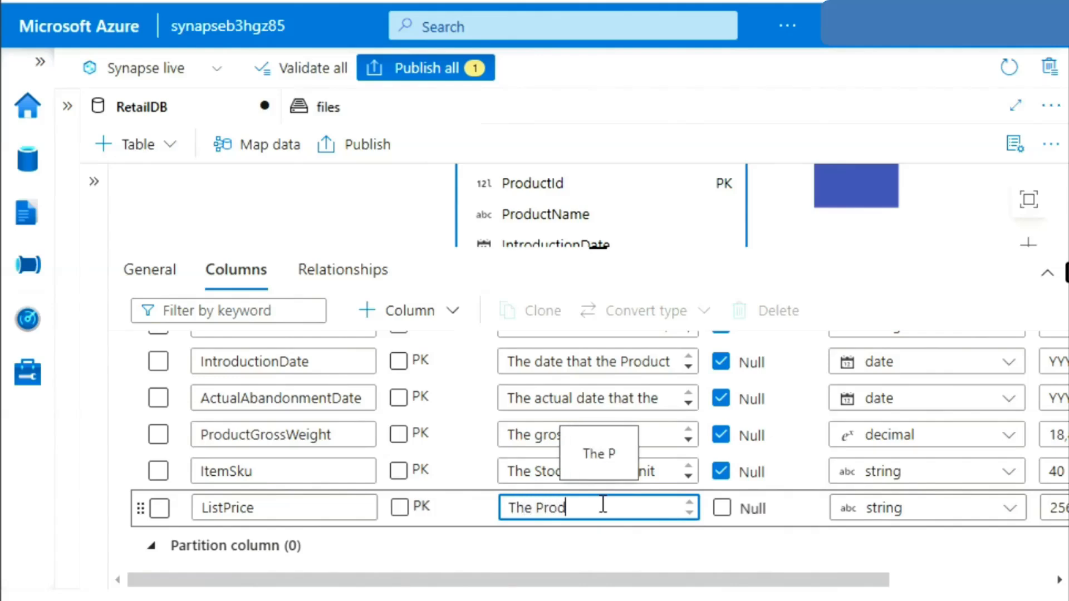
text(uct Price)
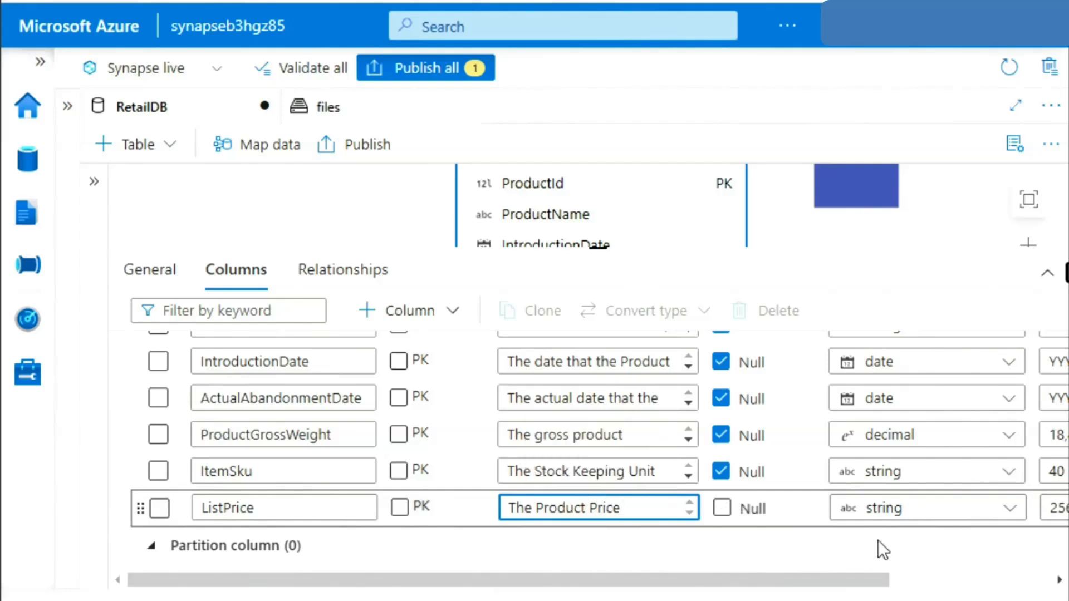
click(955, 520)
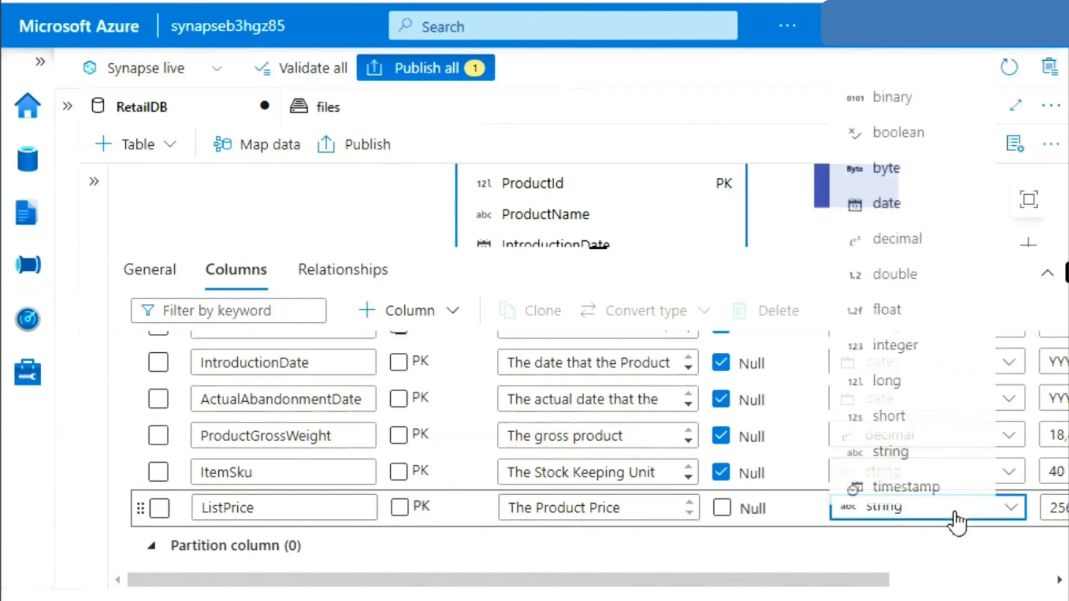
click(999, 507)
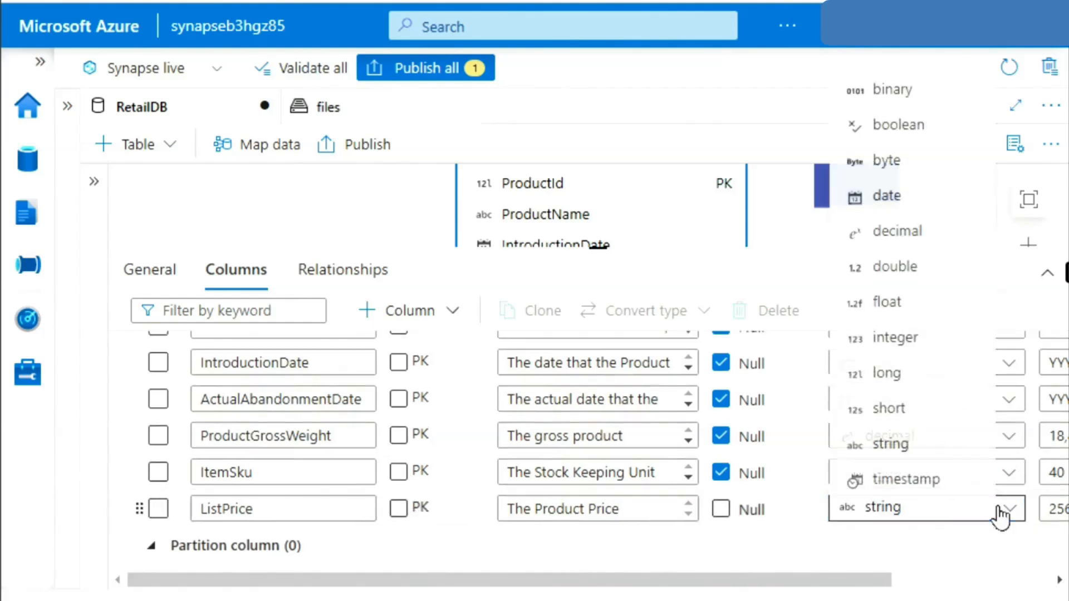
click(897, 230)
drag(858, 589, 420, 565)
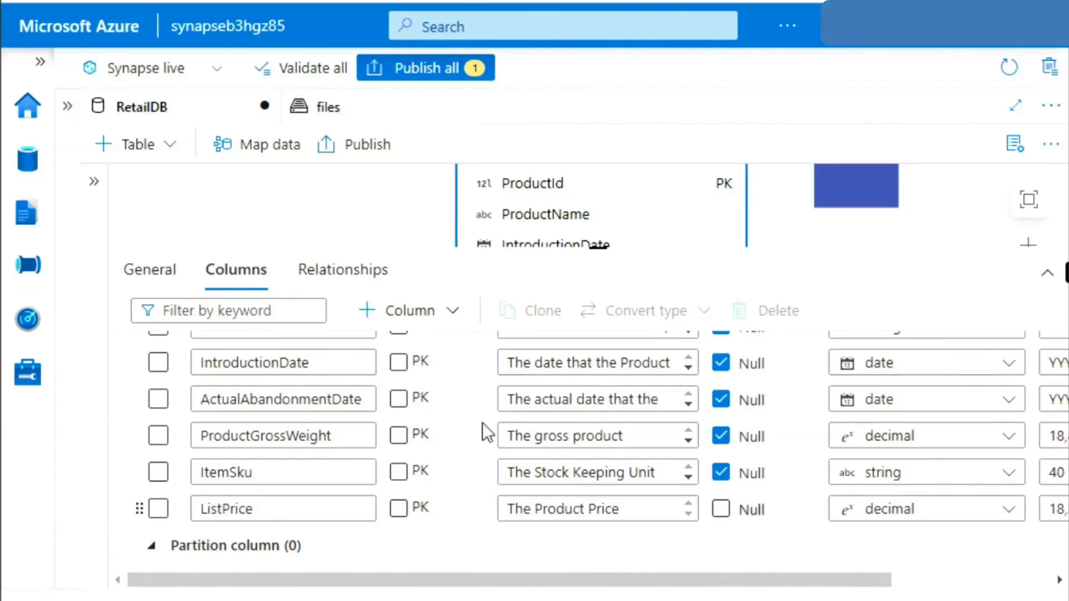
- Publish the RetailDB database changes and refresh the workspace's data resources
click(367, 147)
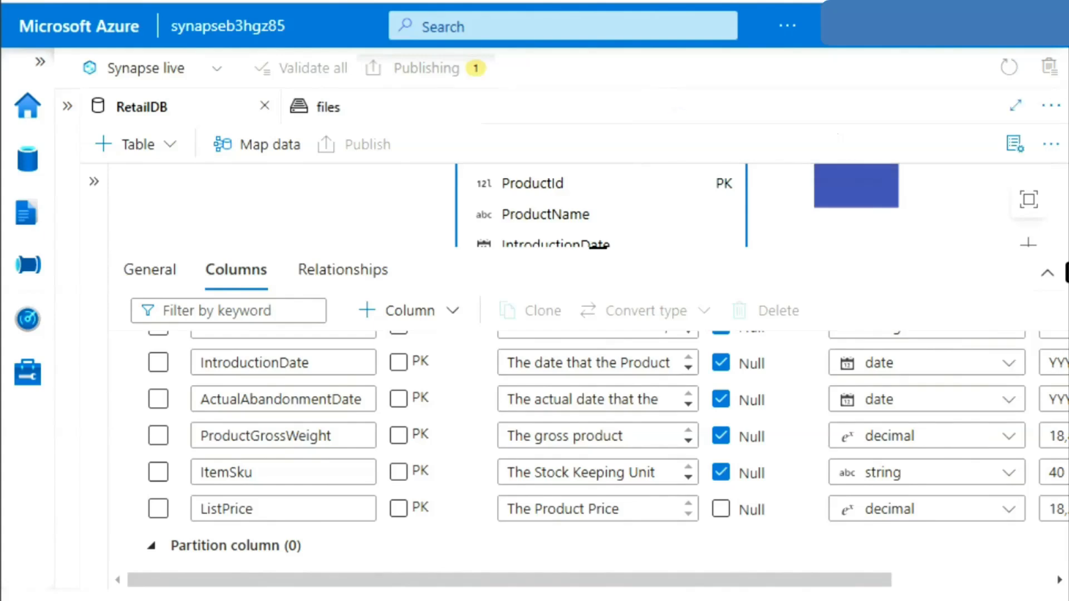
click(66, 107)
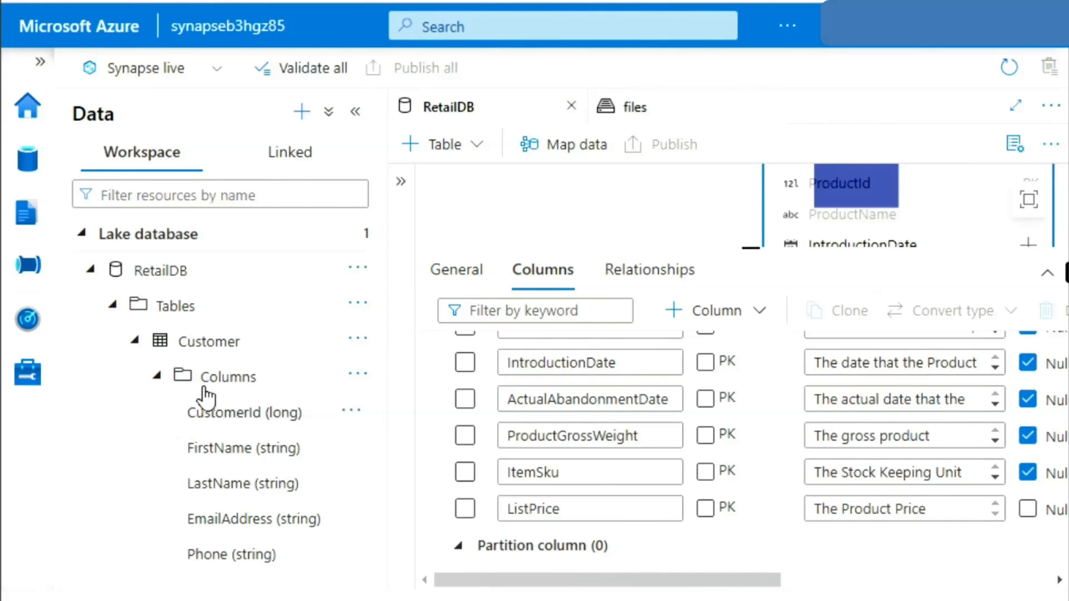
click(133, 342)
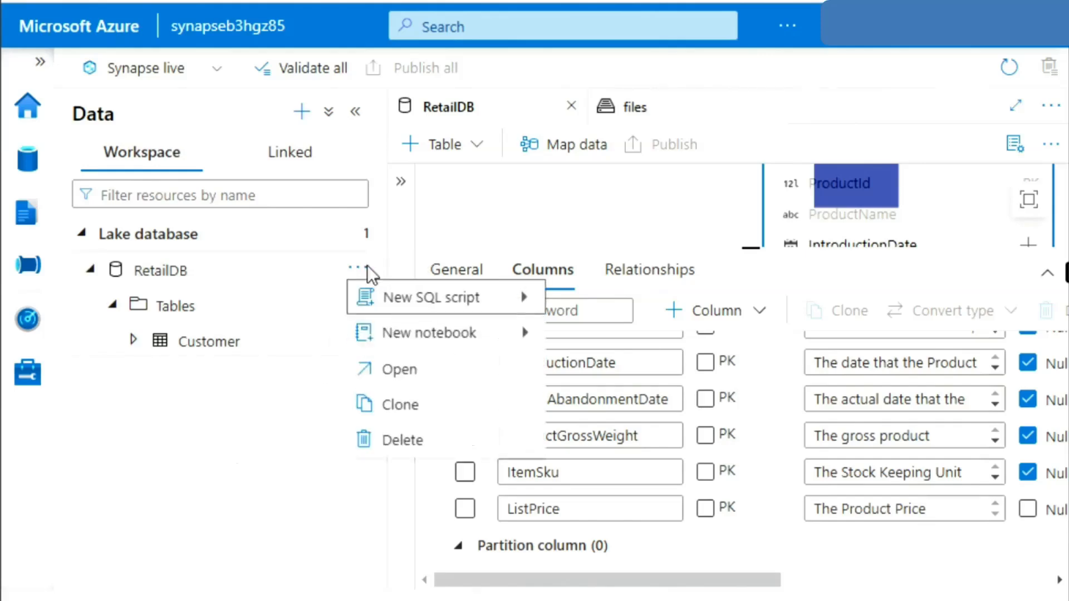
click(1013, 65)
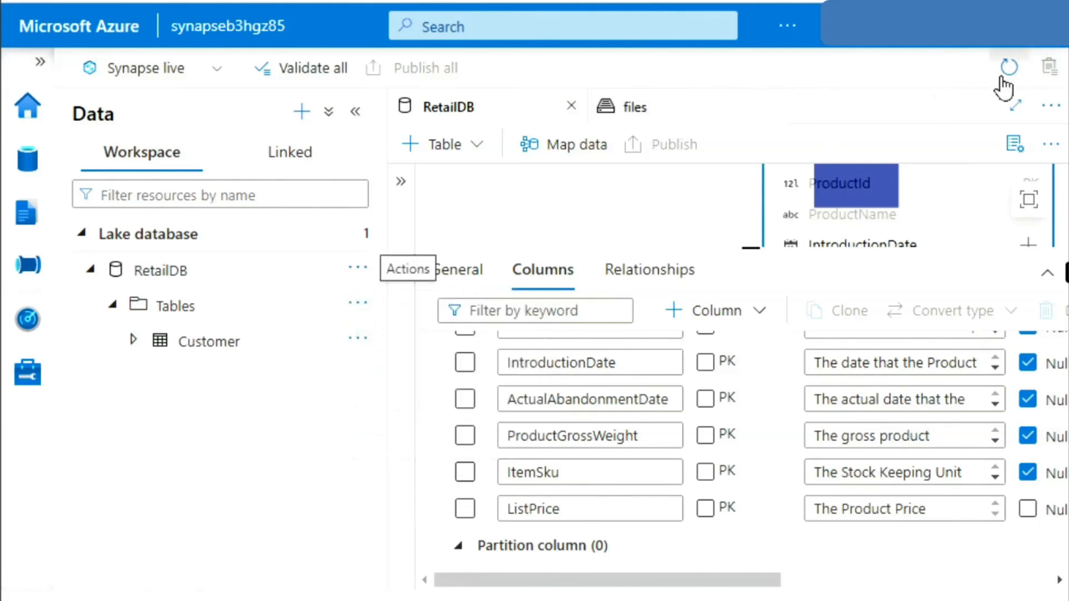
click(1008, 68)
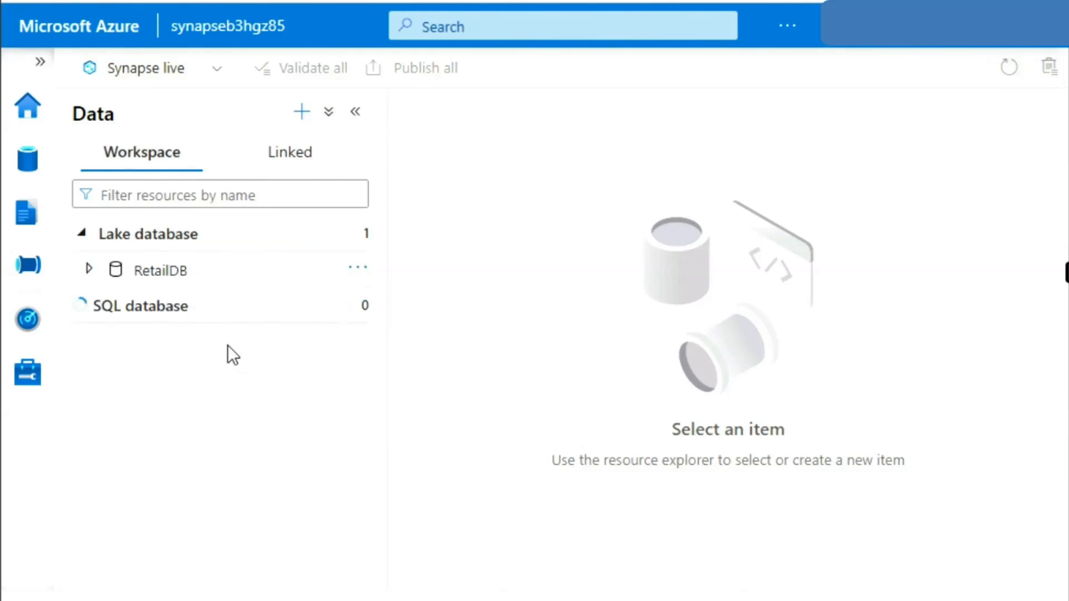
- Expand RetailDB's tables in the data explorer and review the columns of the Product table
click(89, 270)
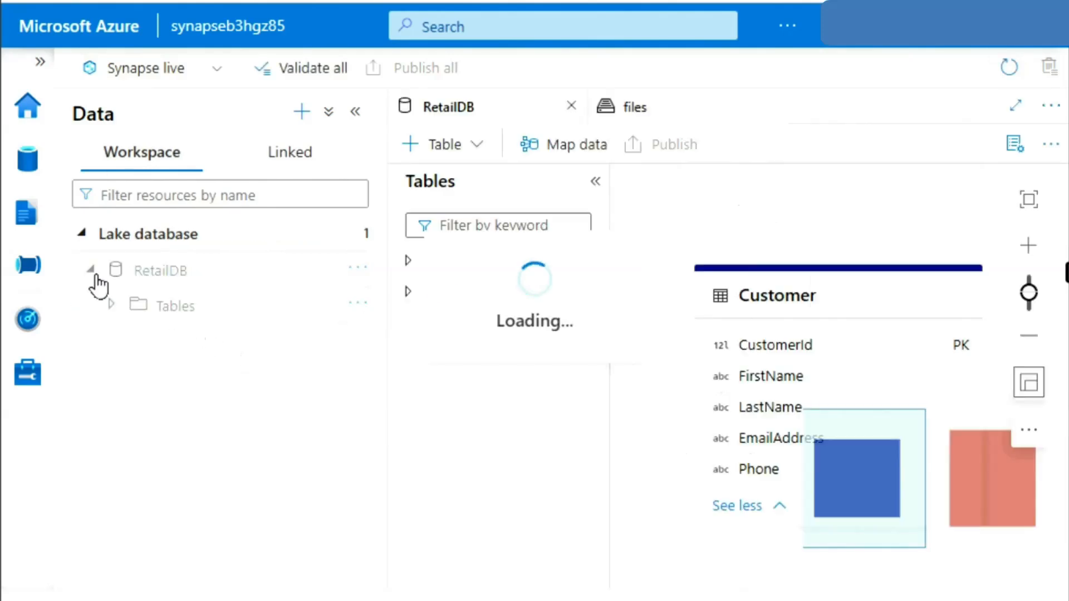
click(111, 304)
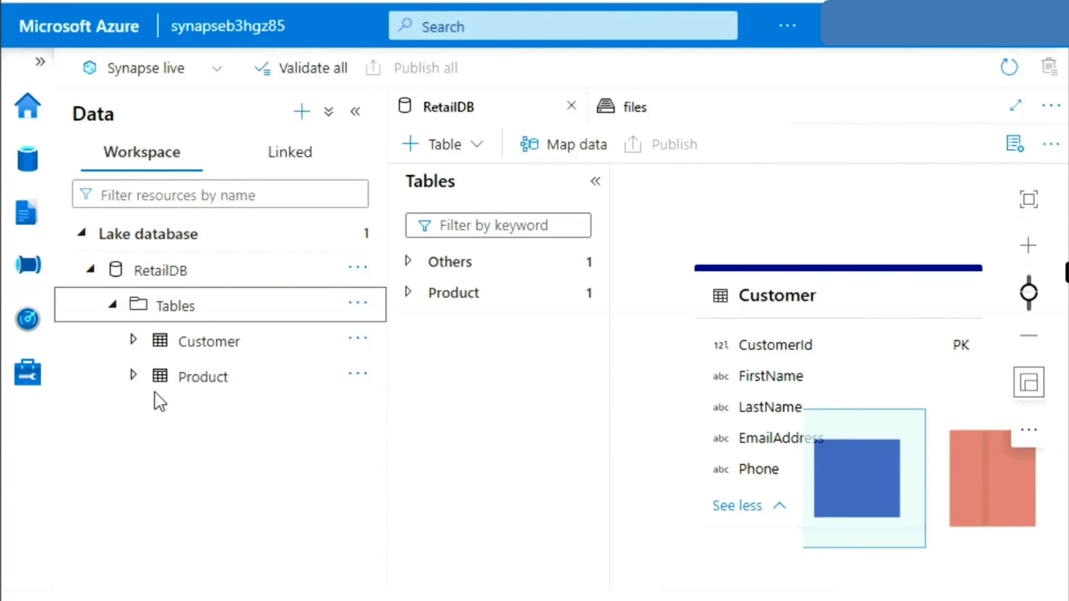
click(132, 375)
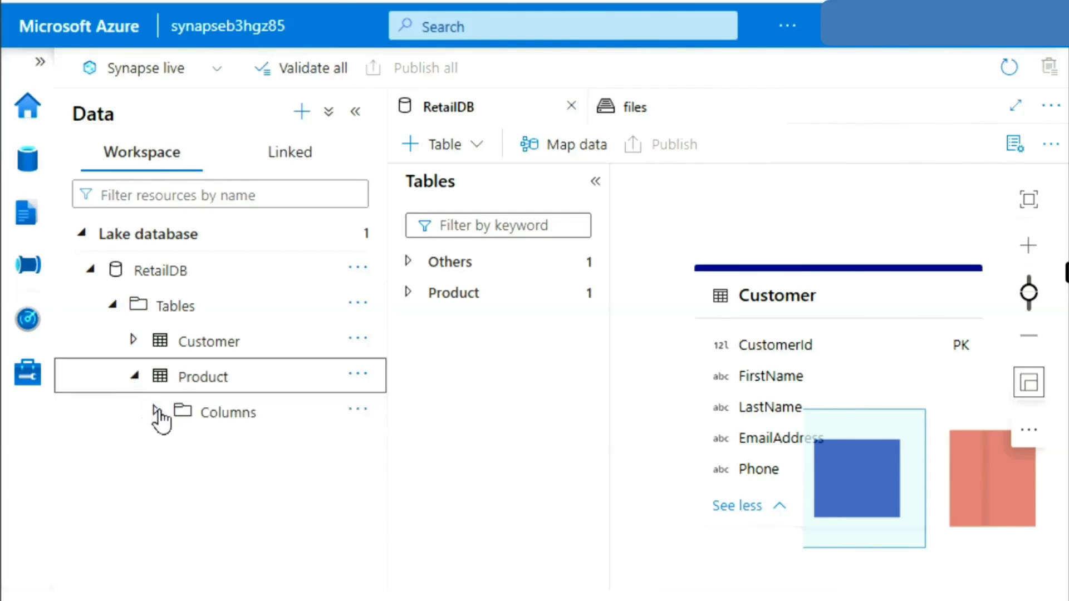
click(156, 412)
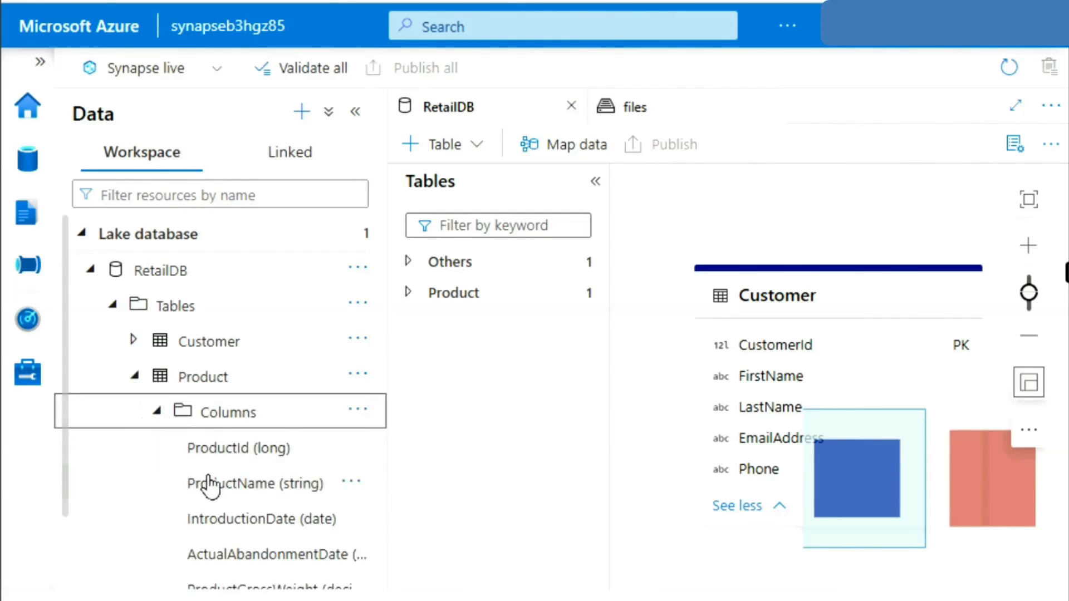
scroll(223, 468, down, 2)
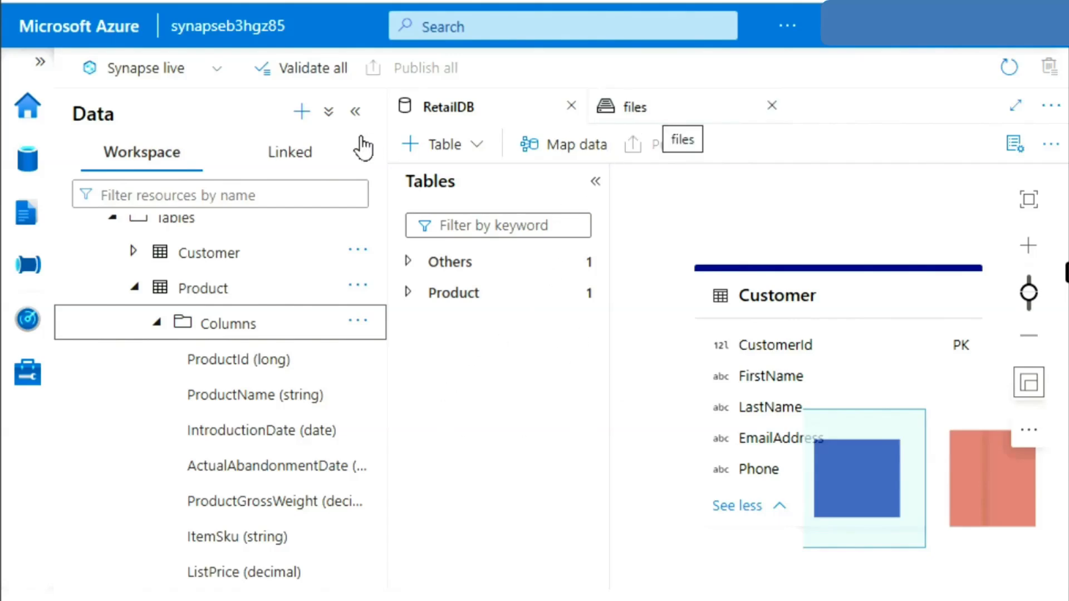
- Create a folder named Product inside the RetailDB folder of the files storage and open it
click(354, 113)
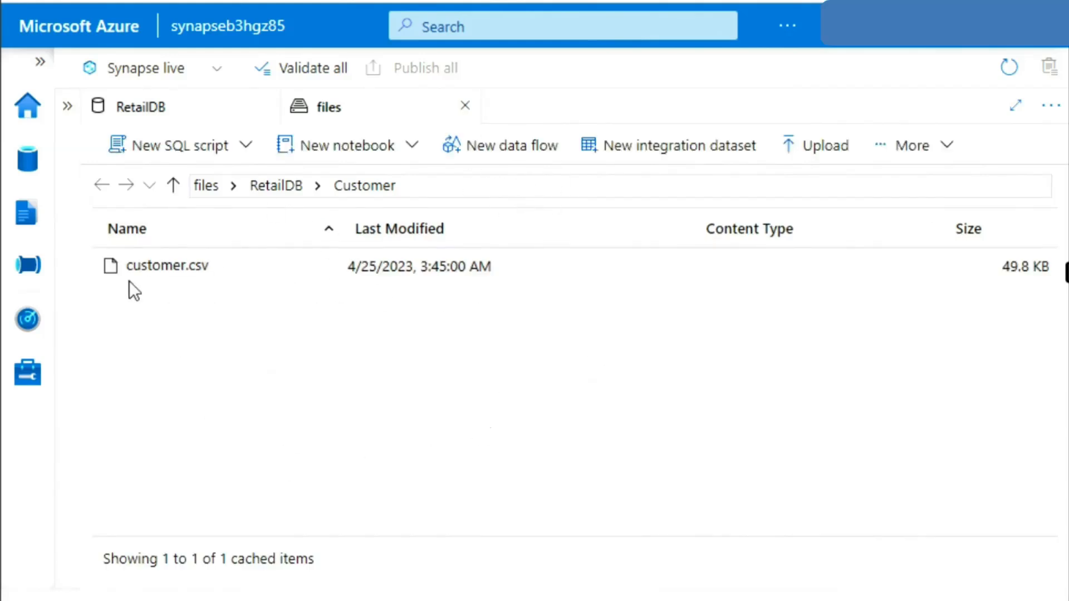
click(282, 189)
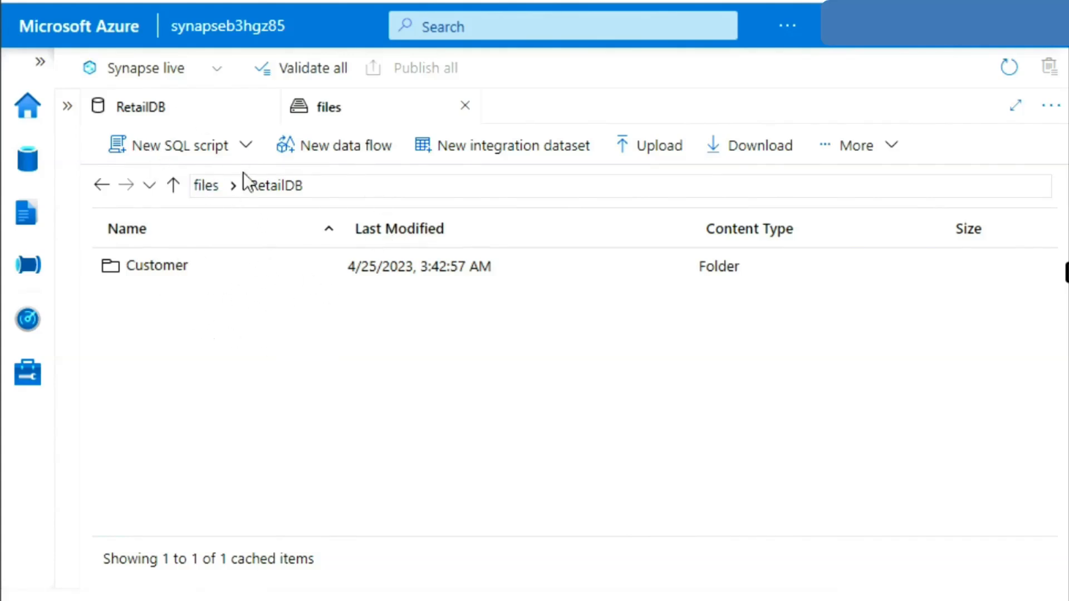
click(861, 160)
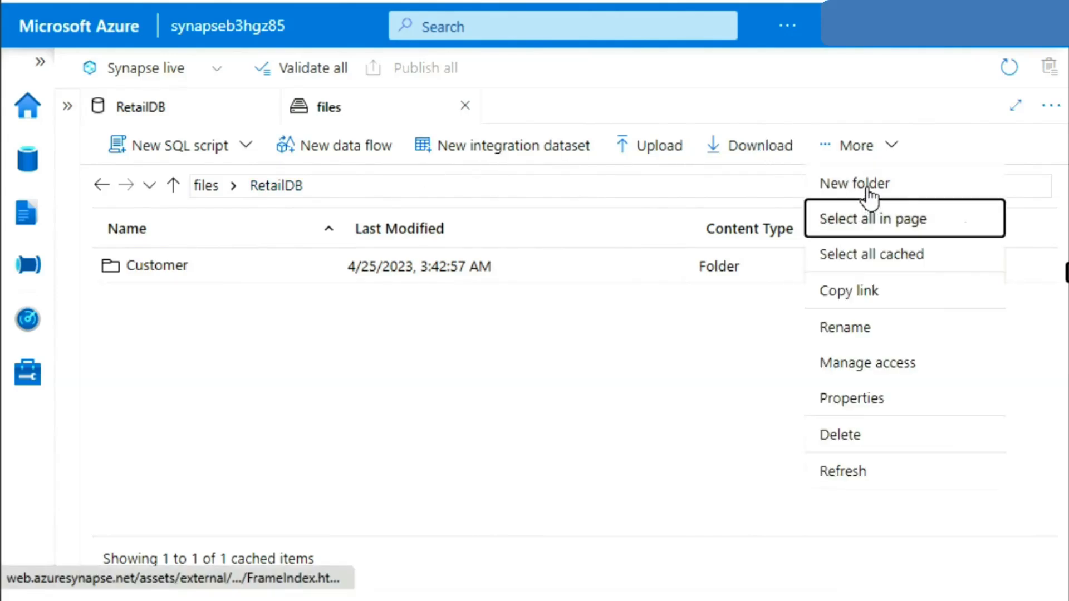
click(867, 186)
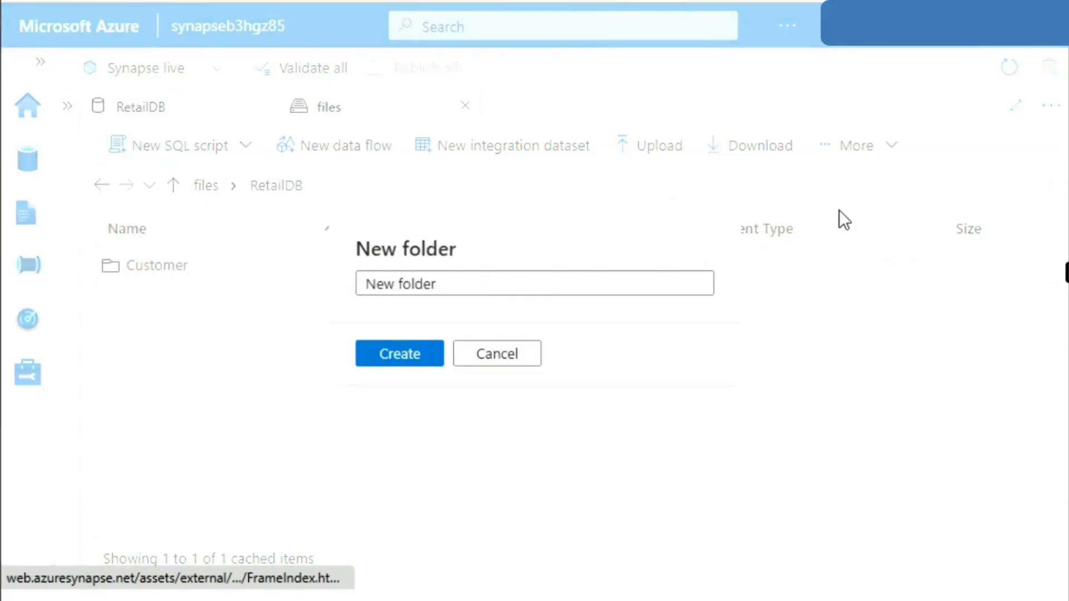
click(451, 283)
key(BackSpace)
key(BackSpace)
key(BackSpace)
key(BackSpace)
key(BackSpace)
key(BackSpace)
key(BackSpace)
key(BackSpace)
key(BackSpace)
key(BackSpace)
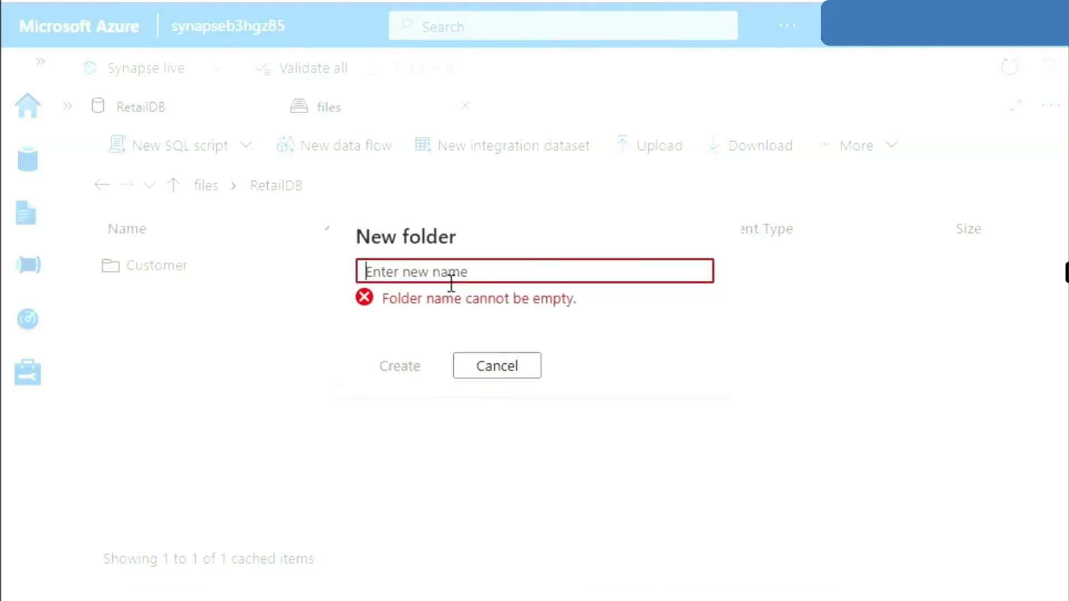
text(Product)
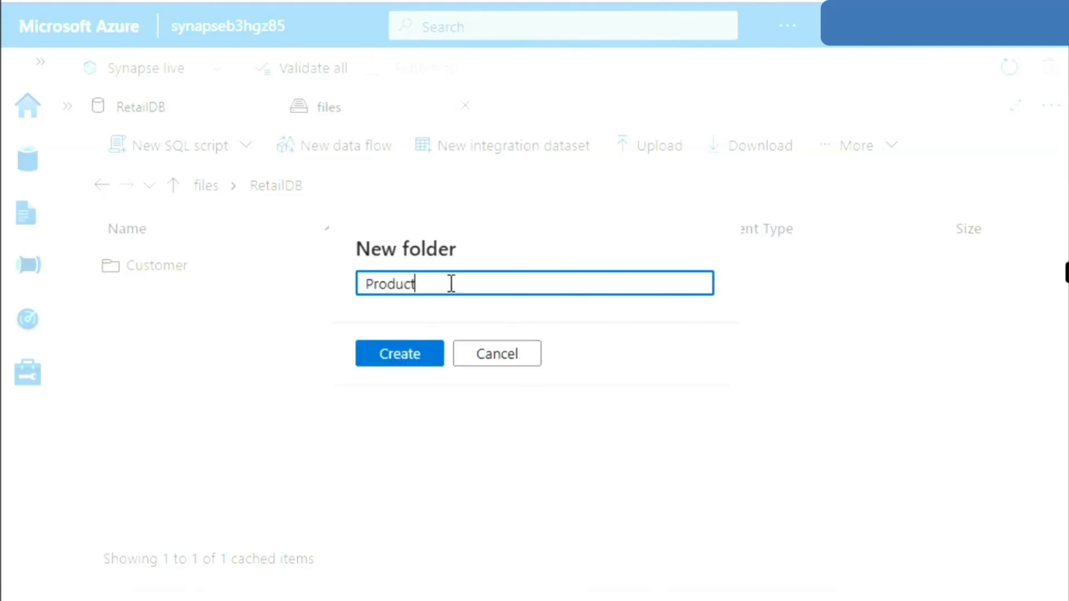
click(417, 359)
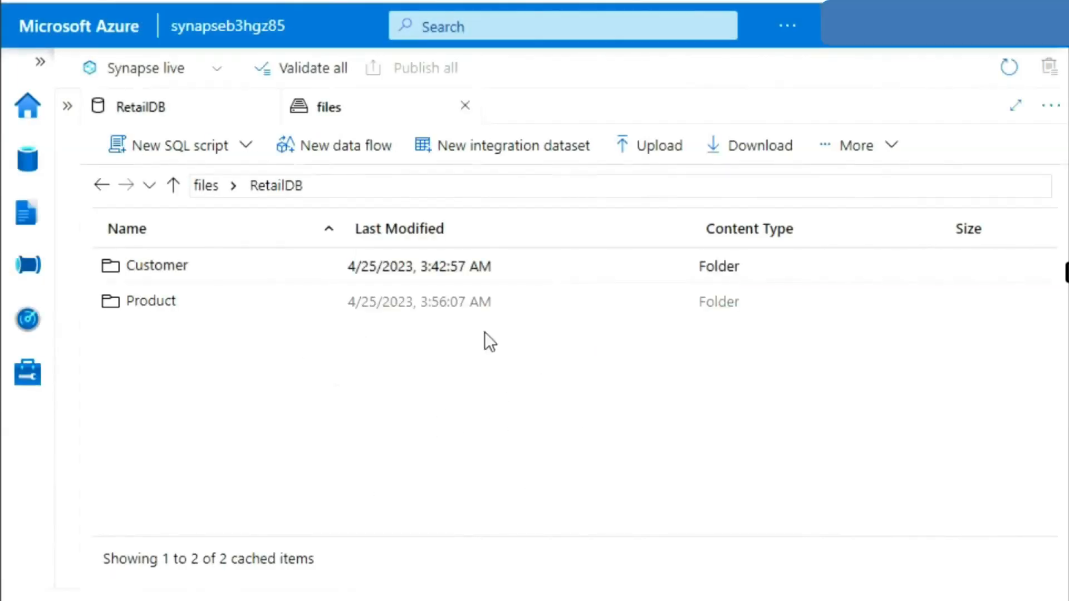
double_click(165, 300)
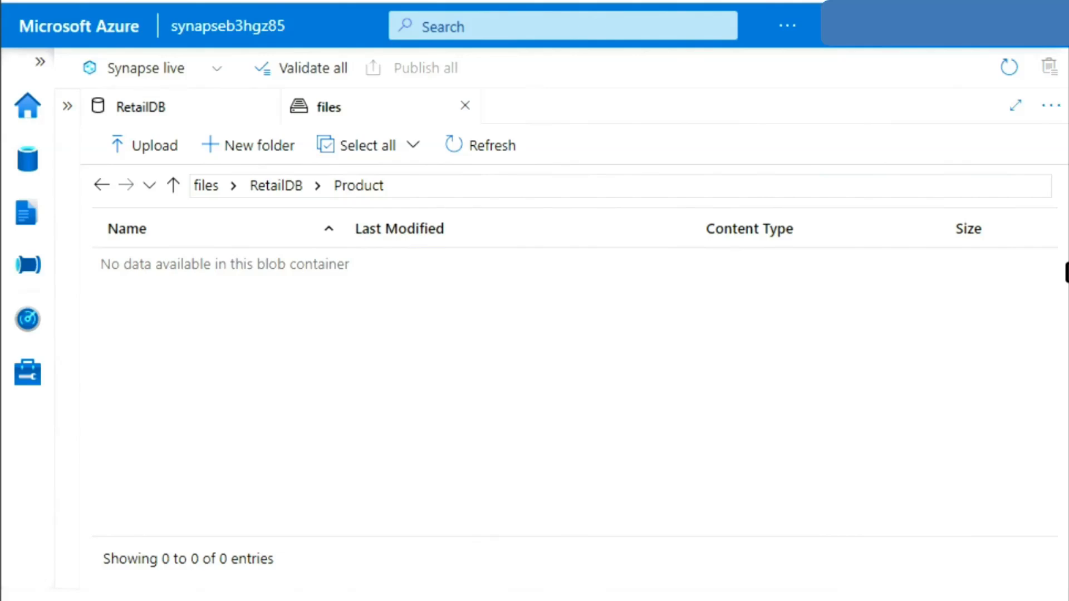
- Load the copied raw GitHub link from MicrosoftLearning/dp-203-azure-data-engineer on a new browser page to show the product data
key(ctrl+t)
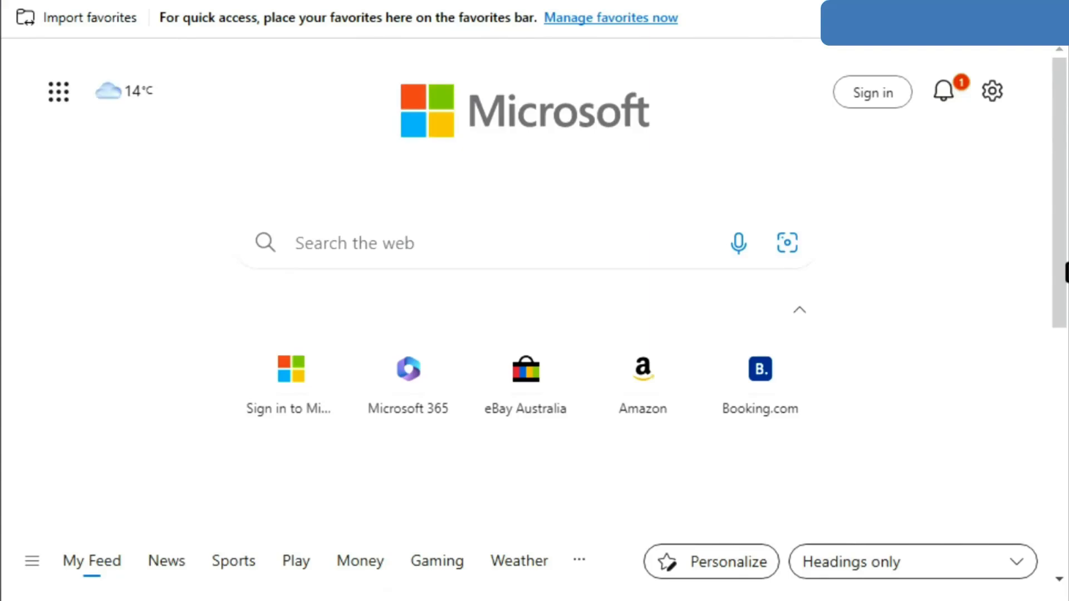
key(ctrl+v)
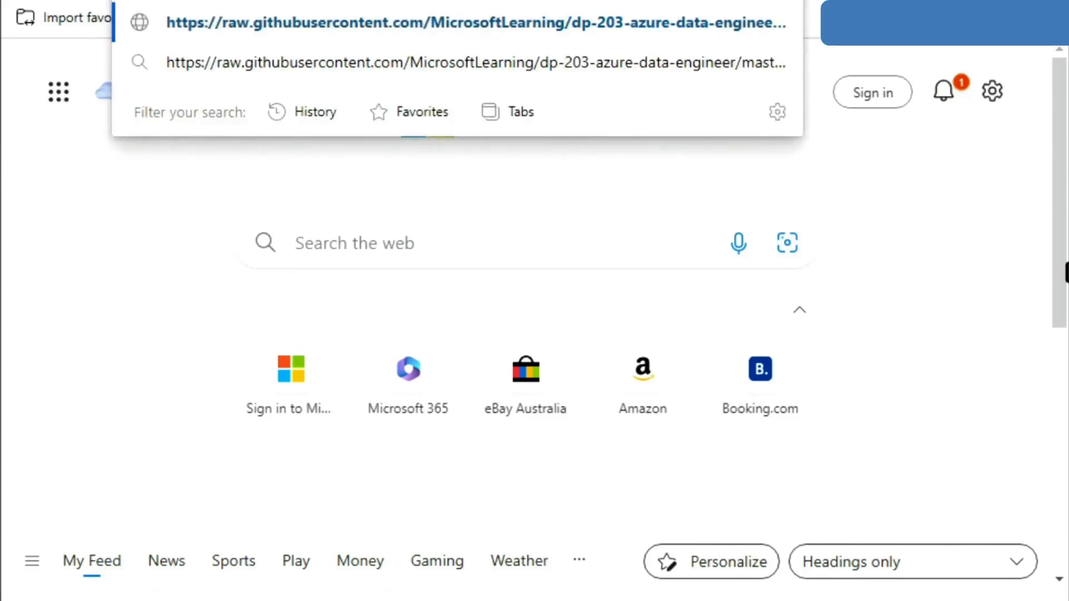
key(Return)
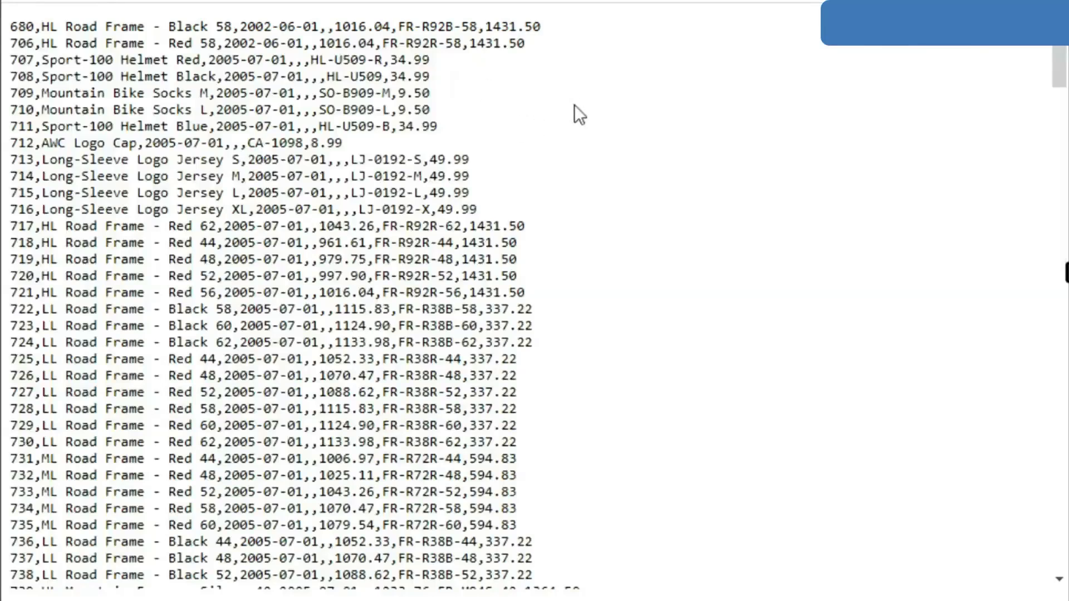
- Save the raw product data page as product.csv in the Downloads folder
right_click(574, 145)
click(552, 178)
right_click(553, 178)
click(635, 111)
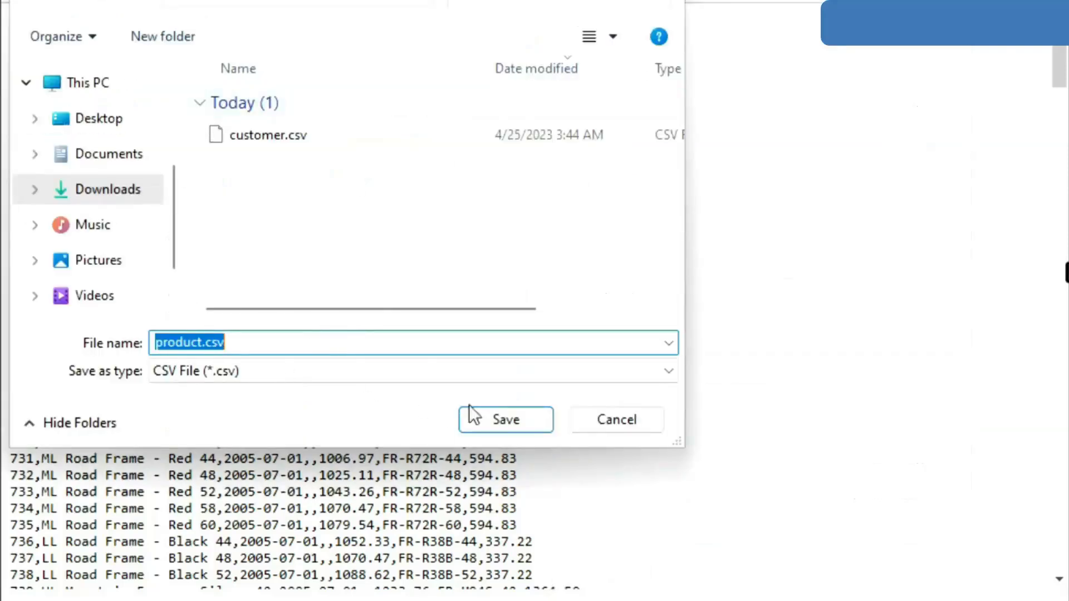
click(495, 418)
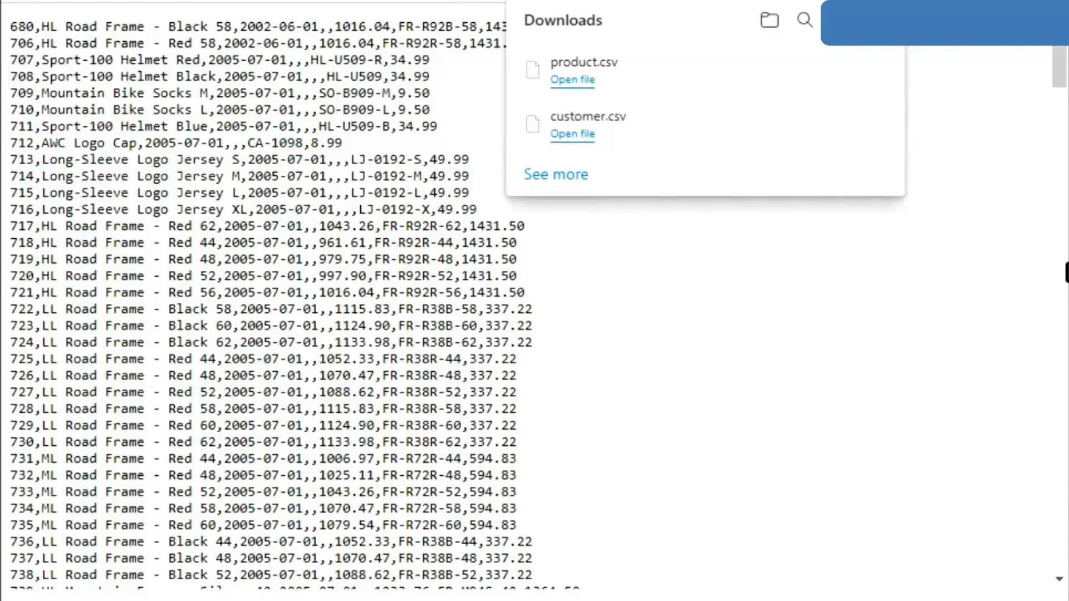
- Switch back to Synapse Studio and upload product.csv from Downloads into the RetailDB/Product folder
click(390, 0)
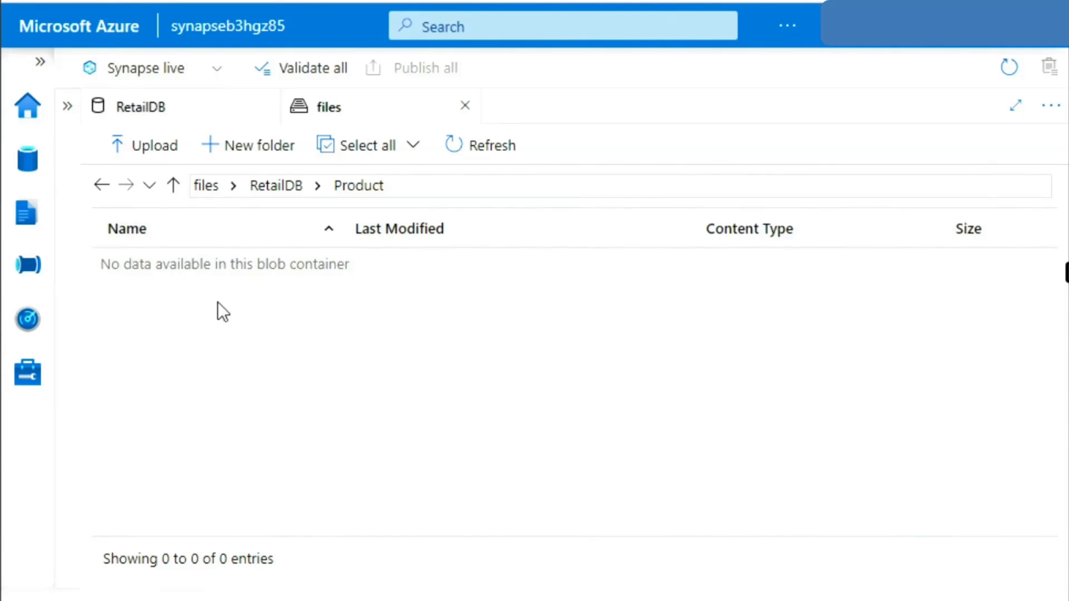
click(143, 145)
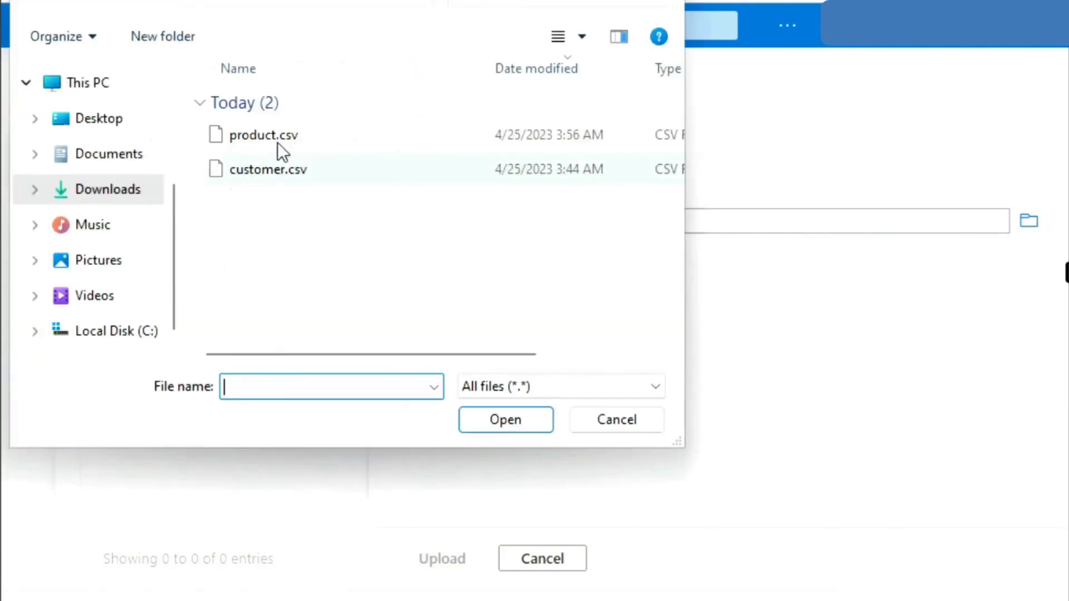
double_click(272, 138)
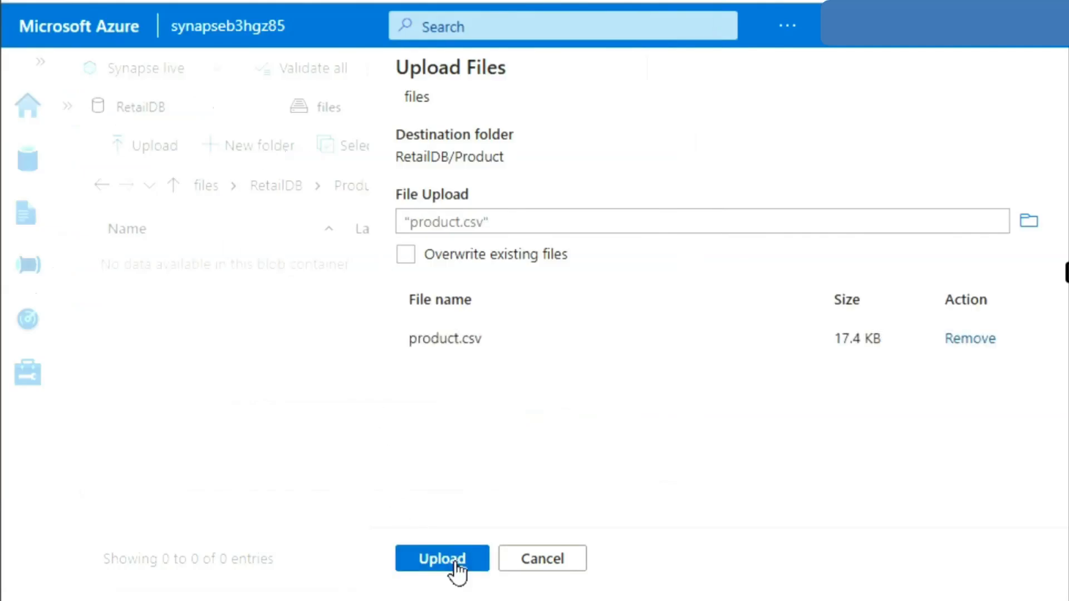
click(455, 559)
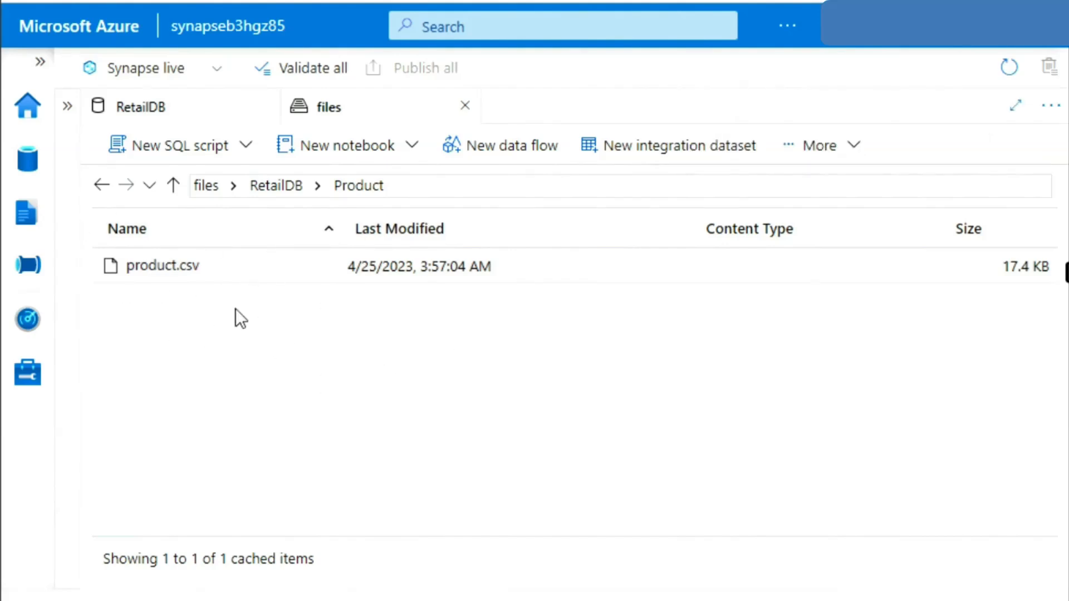
- Generate a new SQL script that selects the top 100 rows of RetailDB's Product table
click(67, 107)
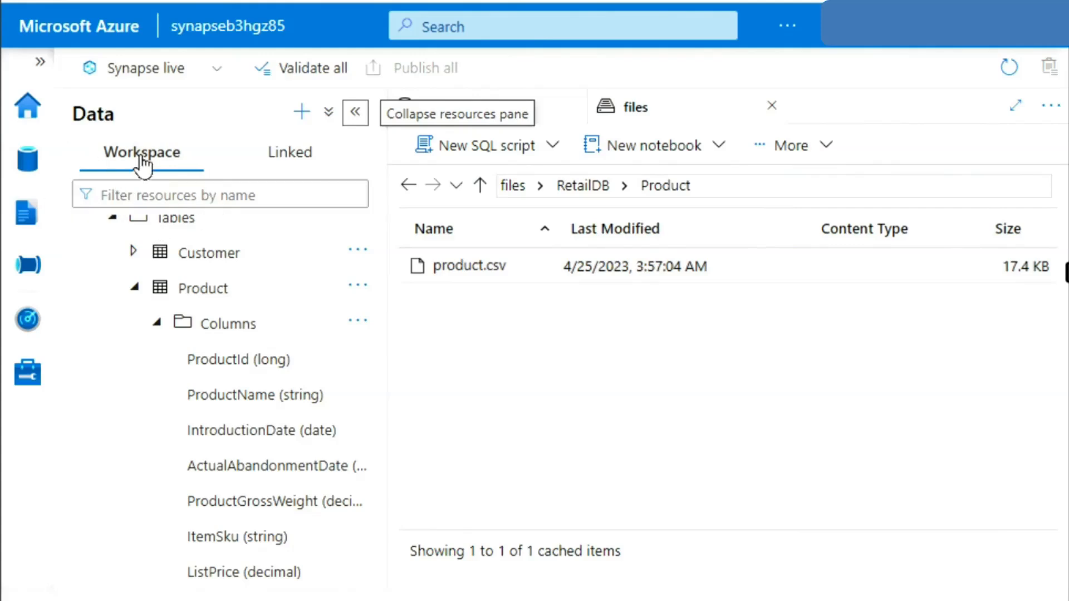
click(140, 286)
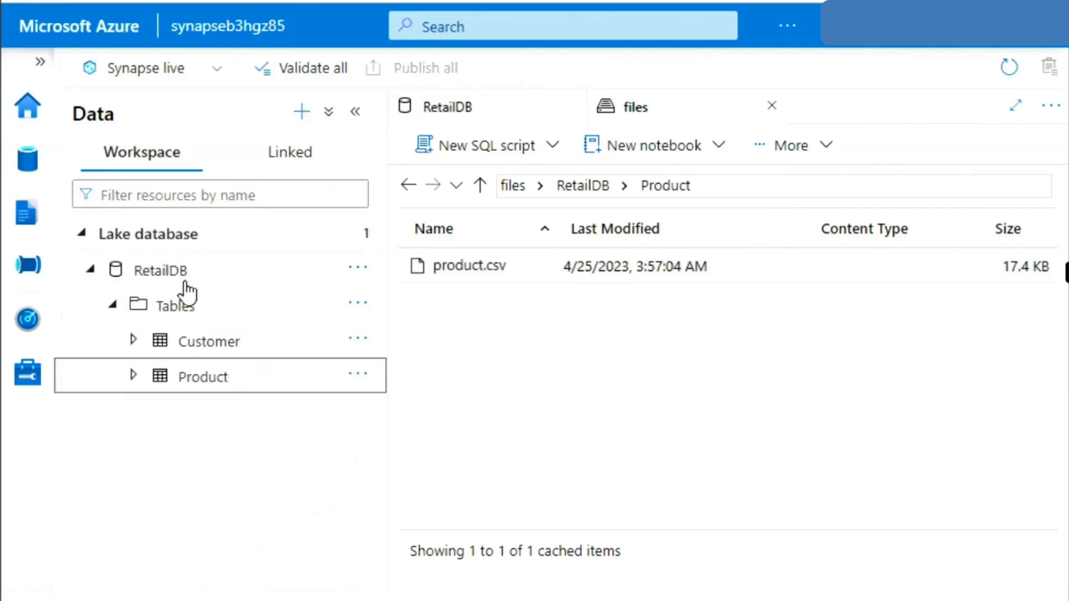
click(362, 376)
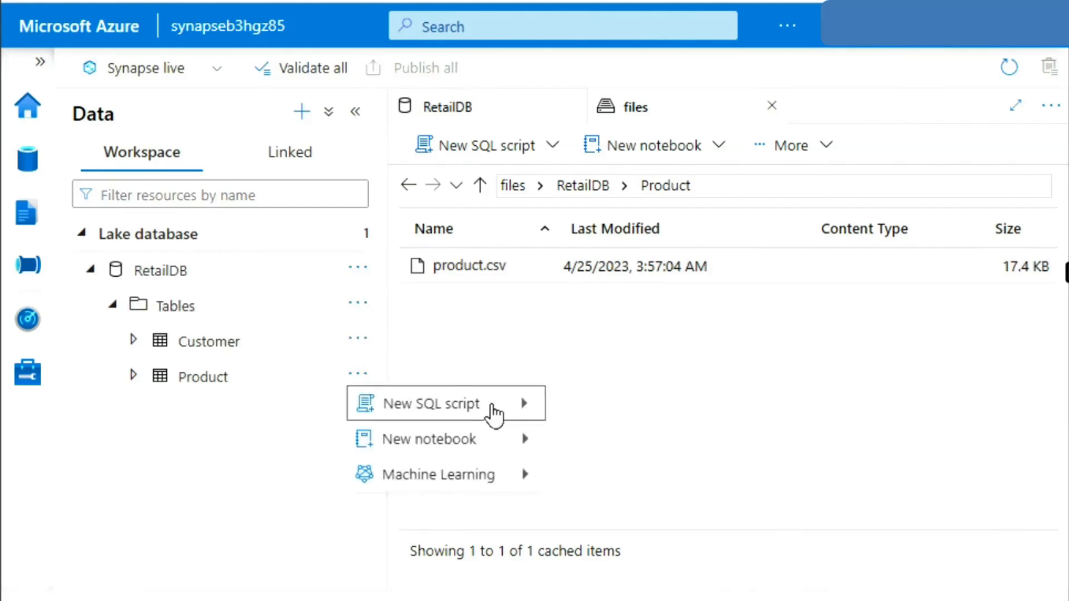
mouse_move(494, 413)
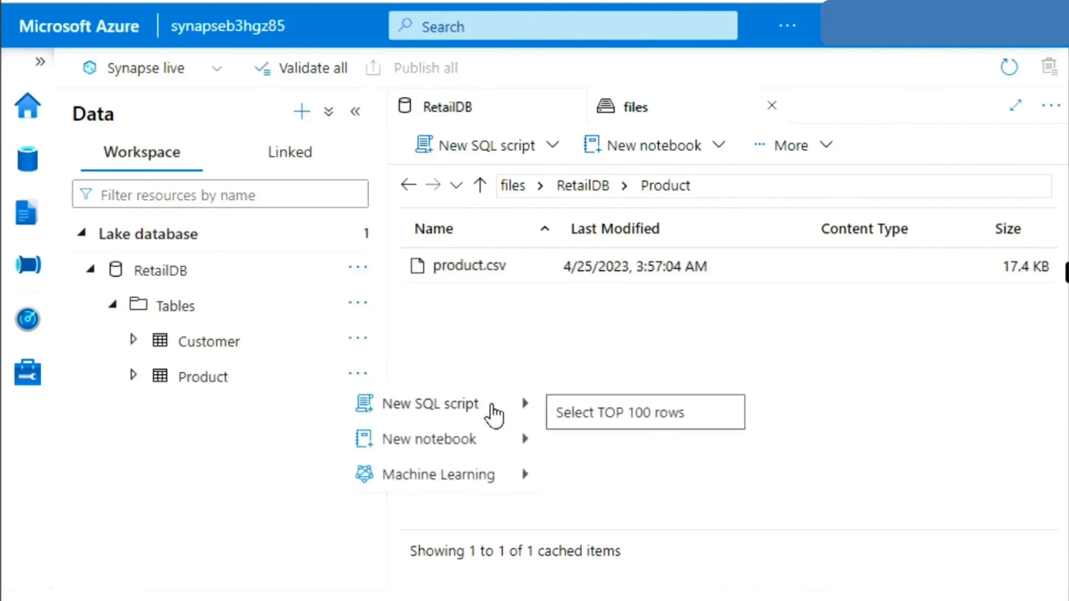
click(640, 413)
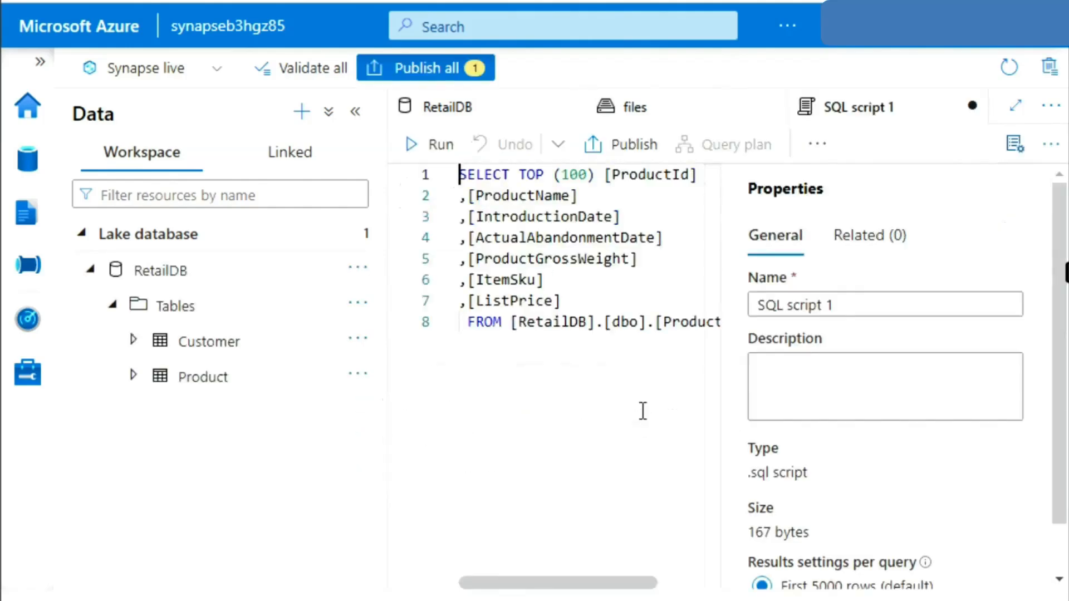
- Hide the script's properties, check its pool connection and database, and run the Product query
click(1013, 148)
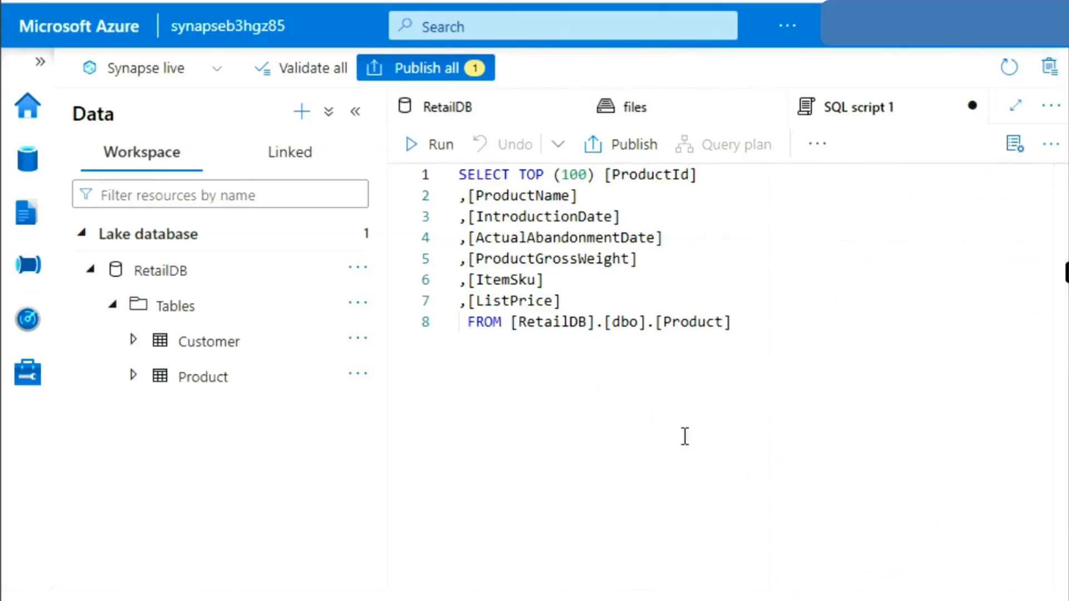
click(818, 146)
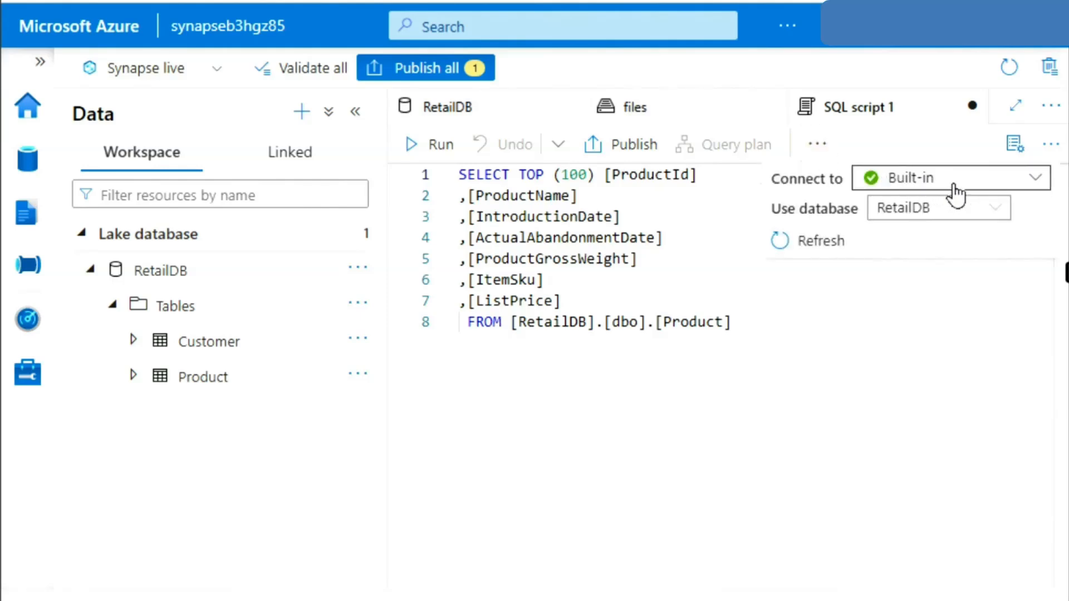
click(810, 405)
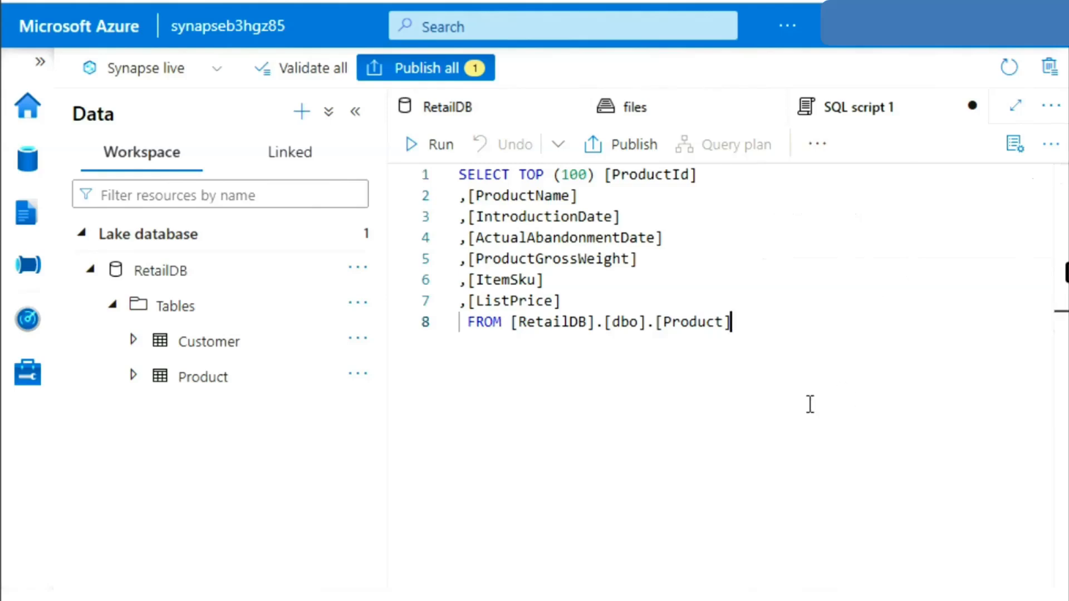
click(430, 155)
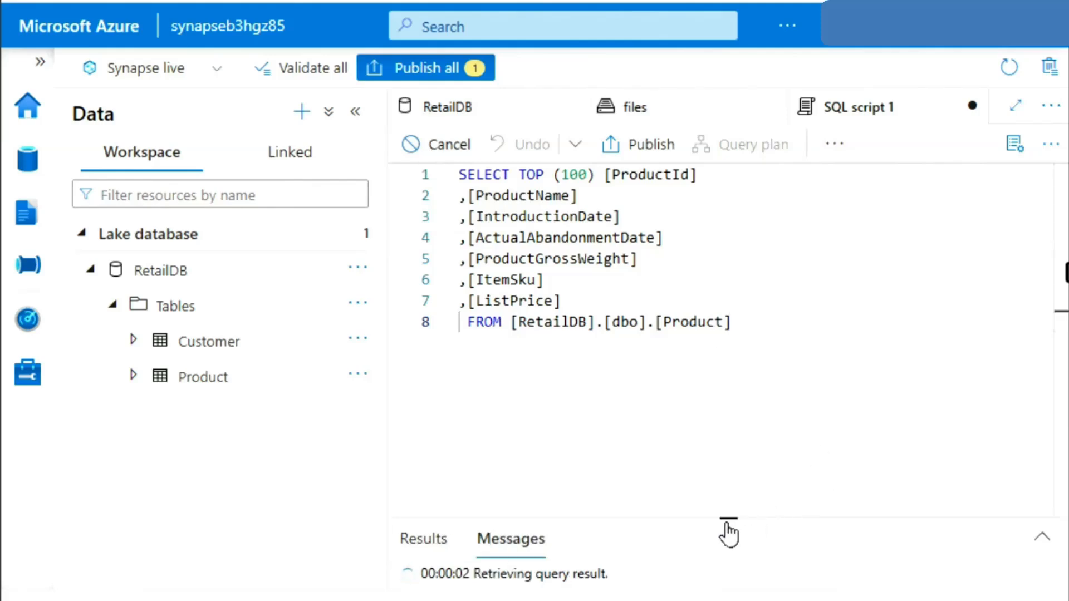
- Enlarge the query results to review the product rows, and close the SQL script, discarding its changes
click(355, 112)
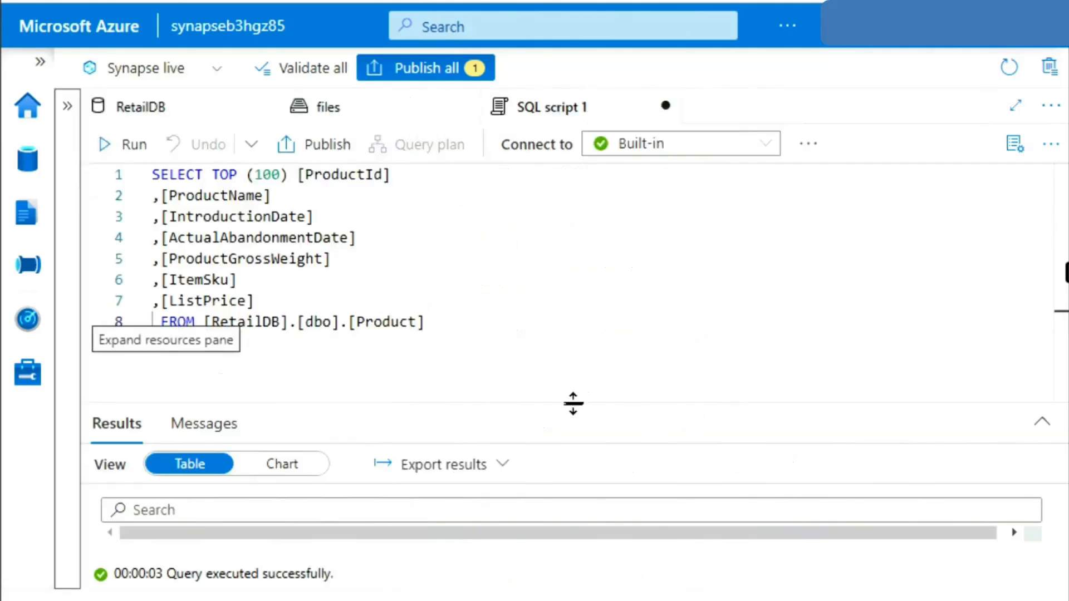
drag(573, 398, 586, 176)
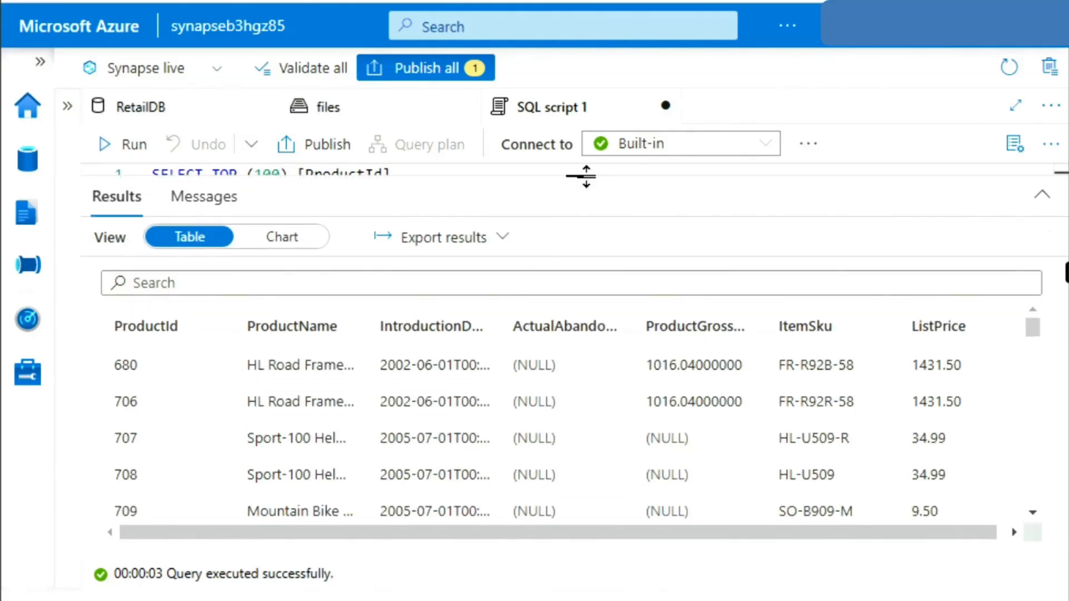
drag(586, 176, 612, 450)
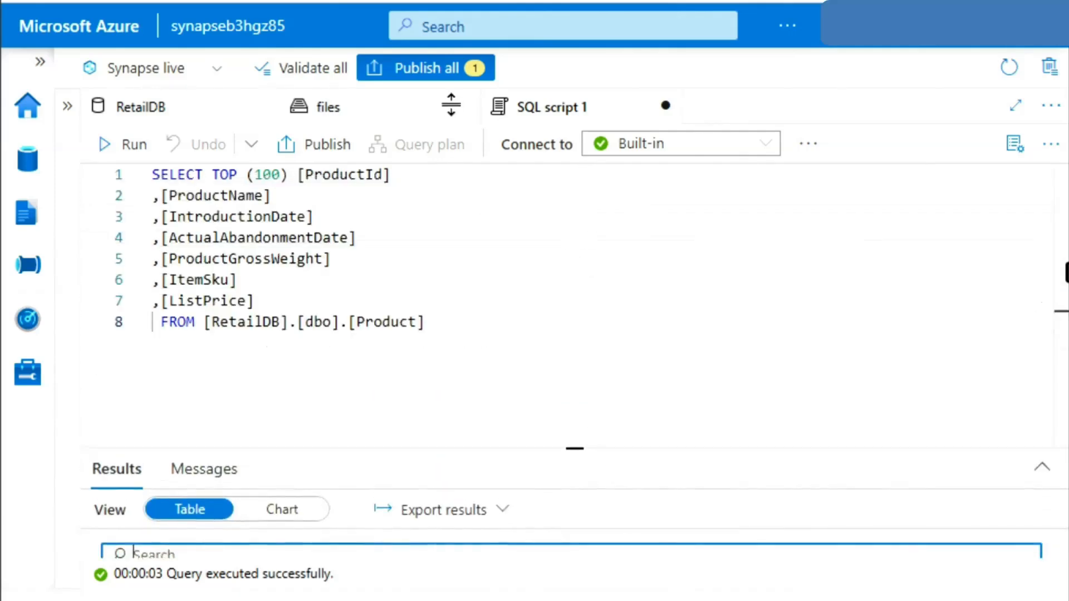
click(665, 105)
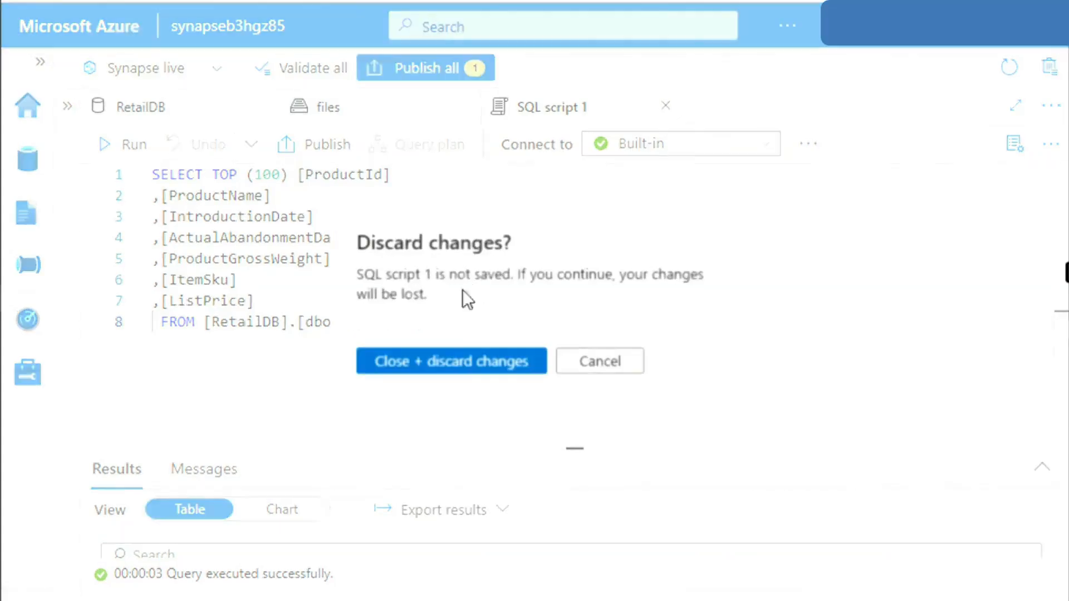
click(462, 364)
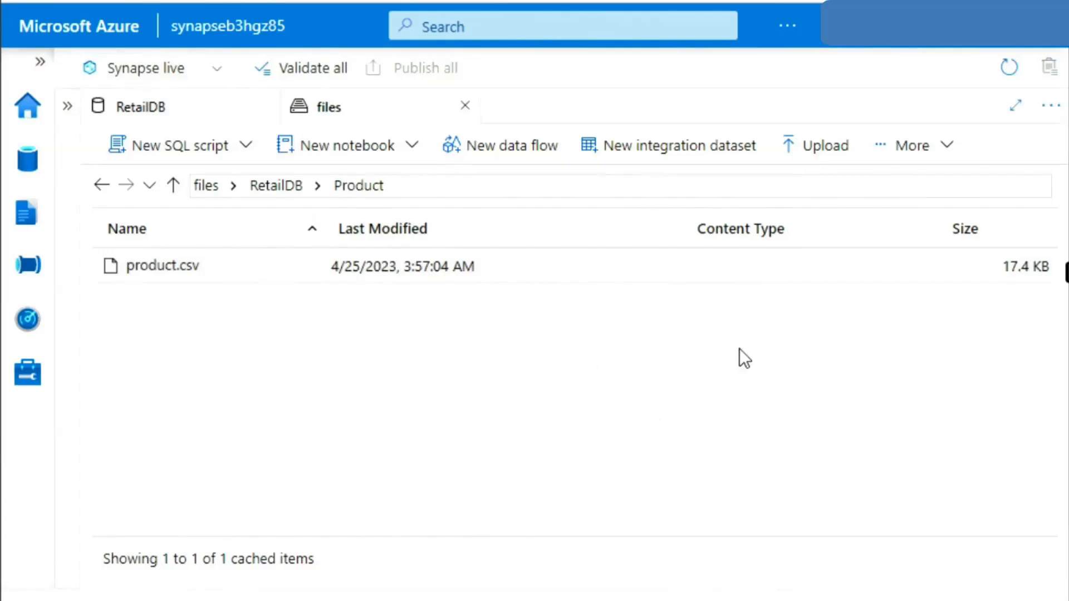
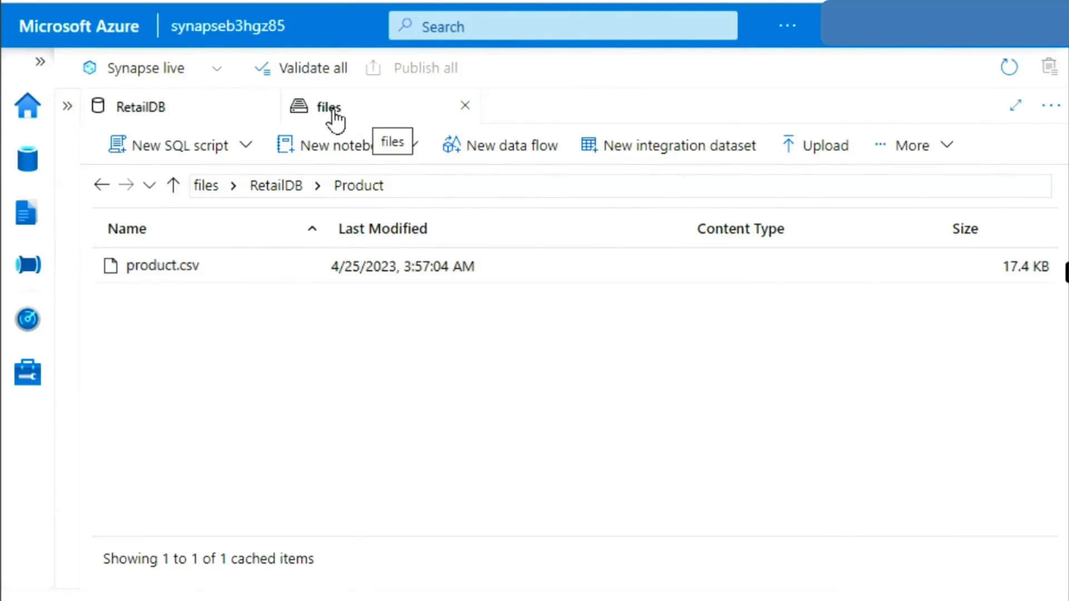
- Create a folder named SalesOrder inside the RetailDB folder of the files storage and open it
click(173, 187)
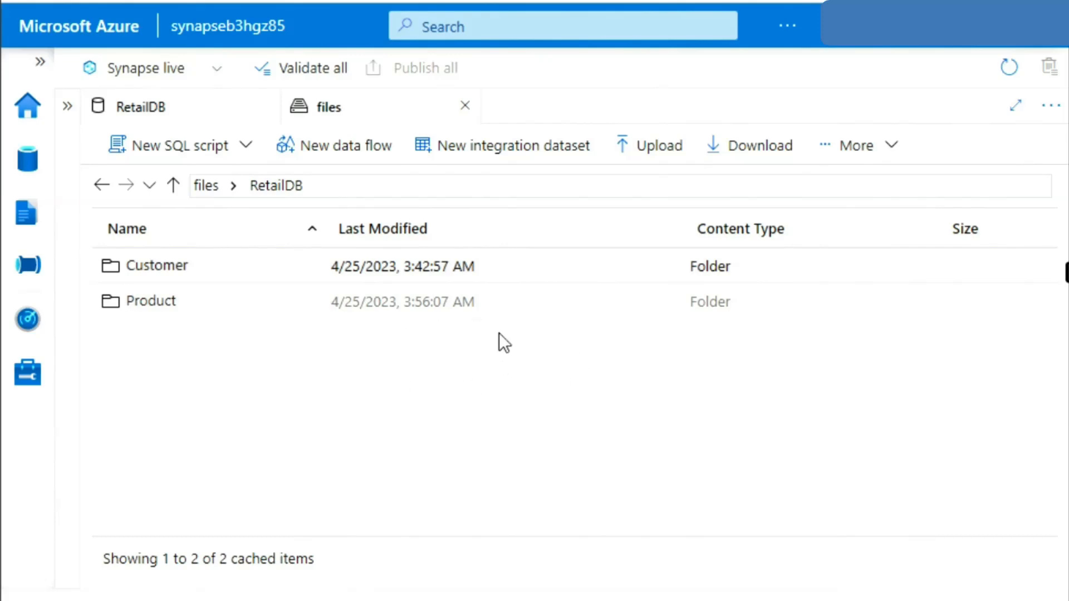
click(890, 148)
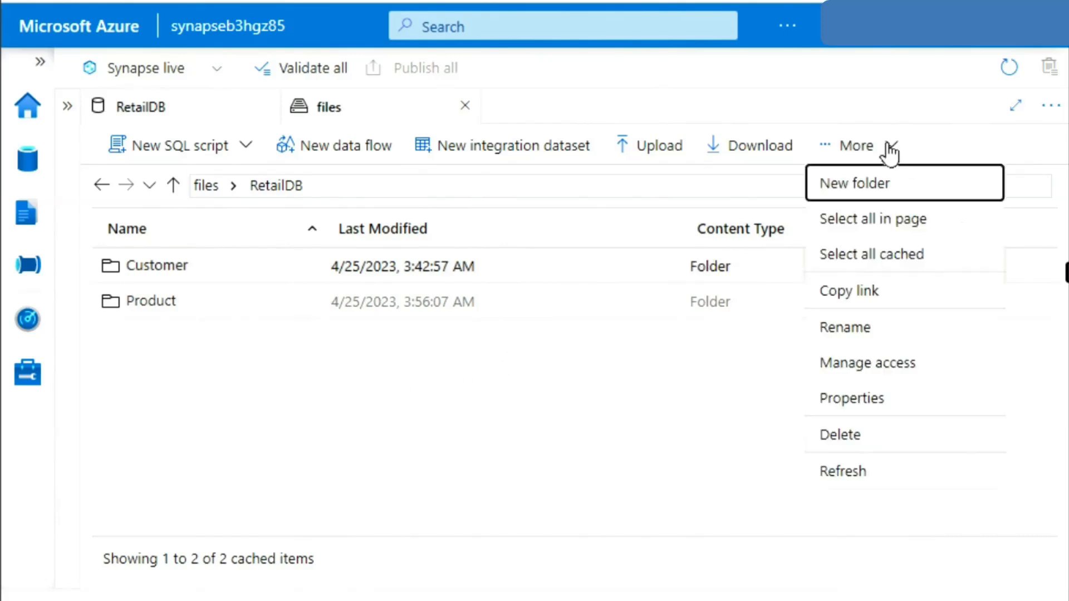
click(886, 186)
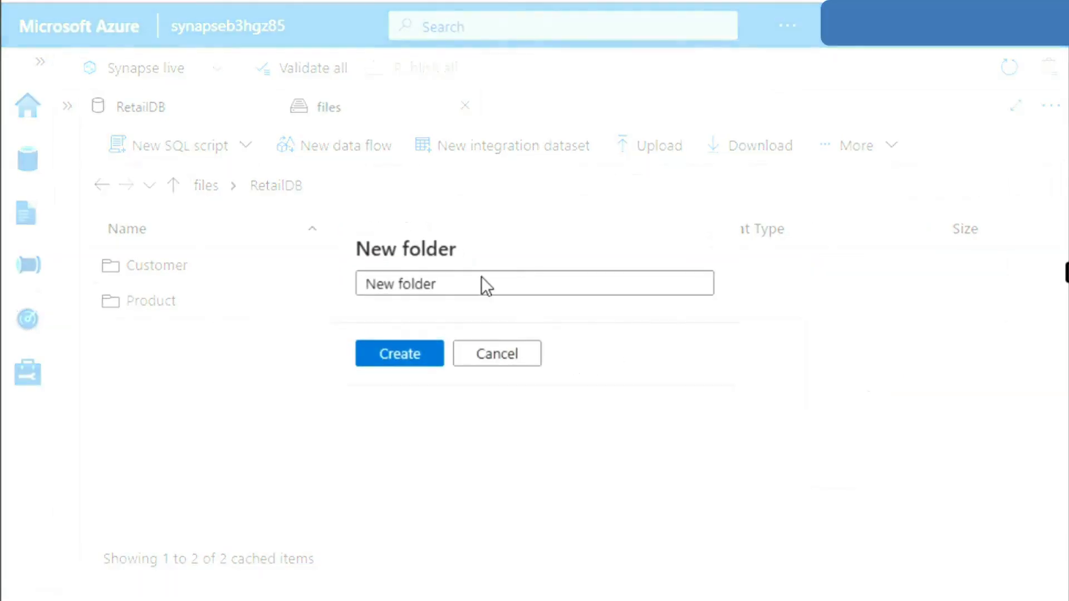
click(479, 285)
key(BackSpace)
key(BackSpace)
key(BackSpace)
key(BackSpace)
key(BackSpace)
key(BackSpace)
key(BackSpace)
key(BackSpace)
key(BackSpace)
key(BackSpace)
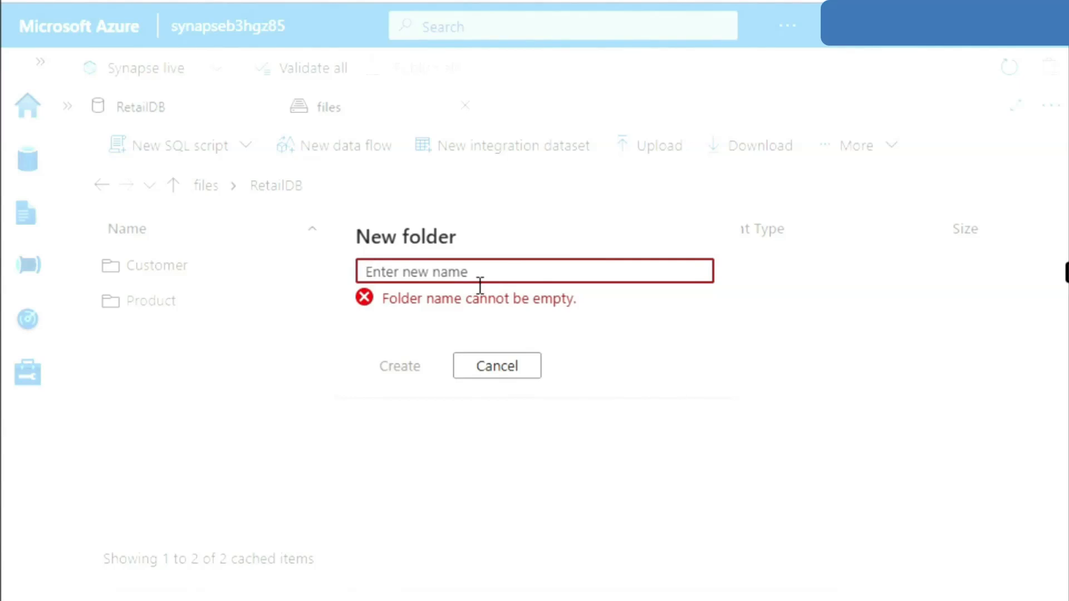
text(Sales)
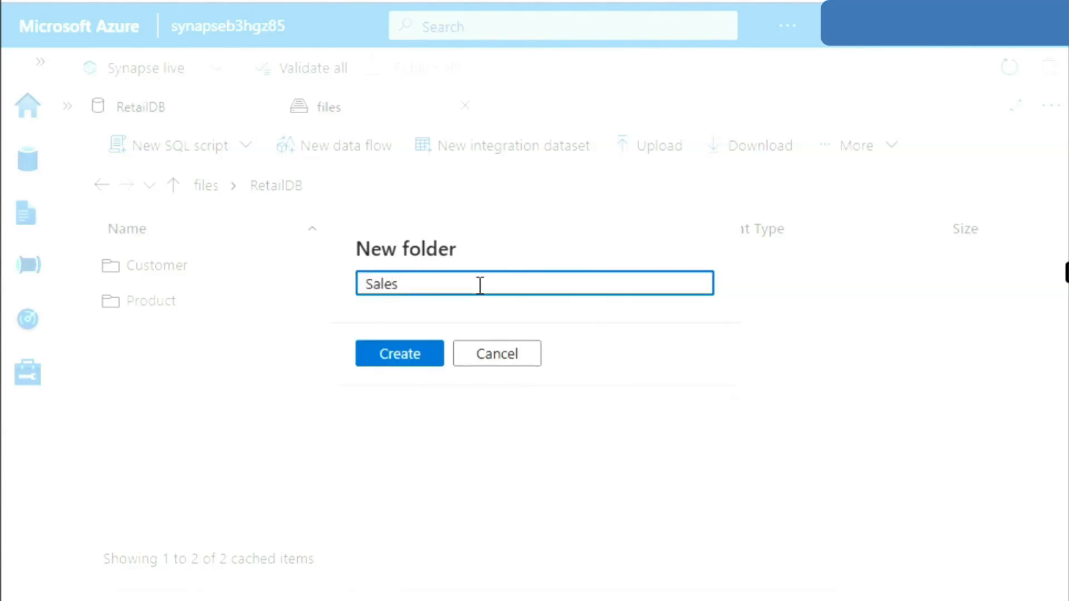
text(Order)
click(414, 359)
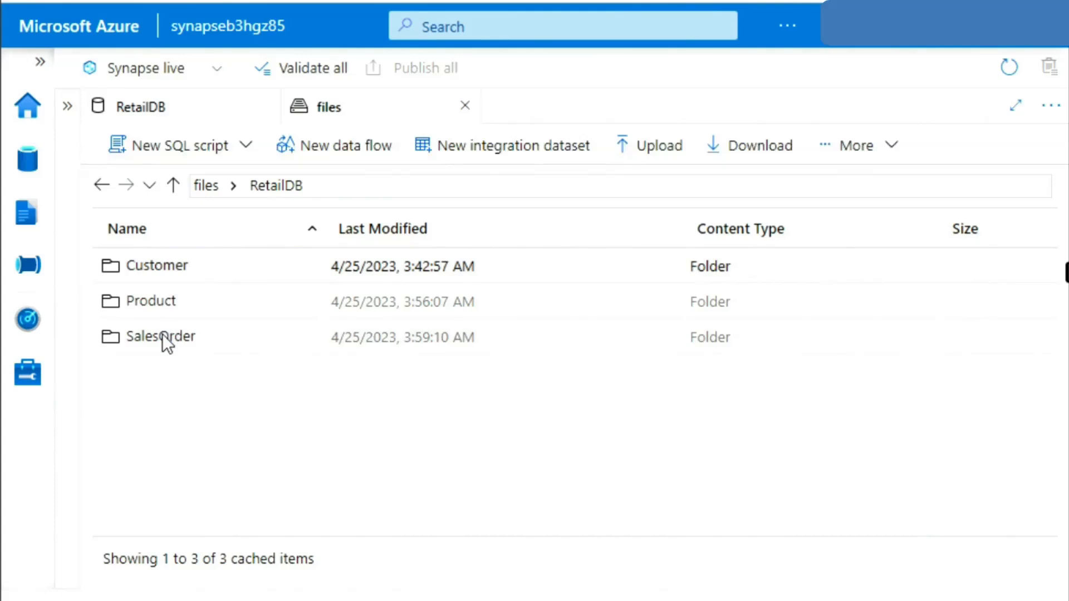
double_click(167, 337)
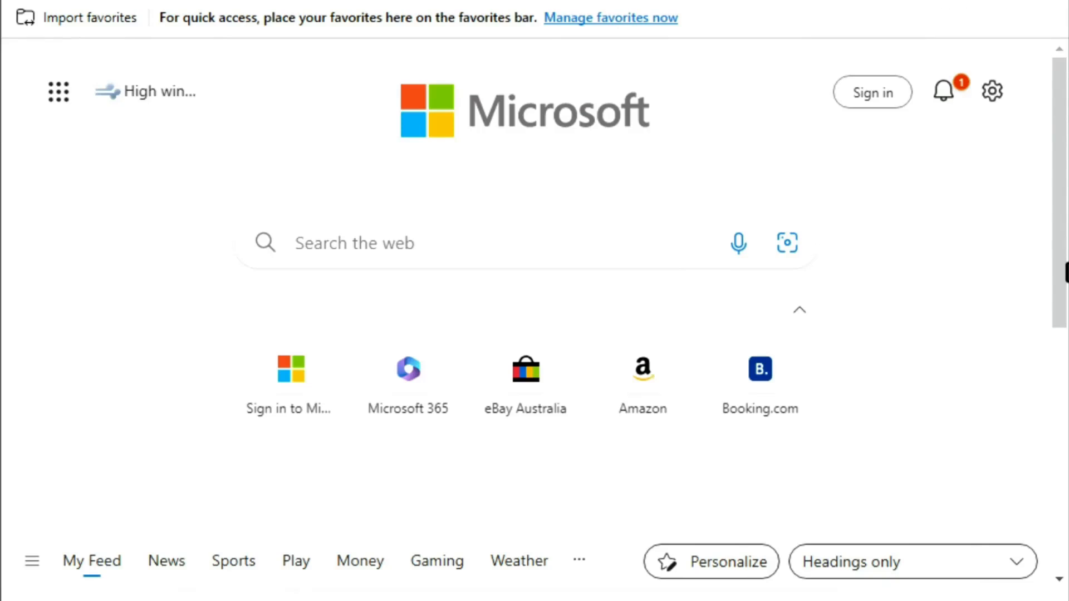
- Load the copied raw GitHub link on a new browser page and save its data as salesorder.csv in Downloads
key(ctrl+v)
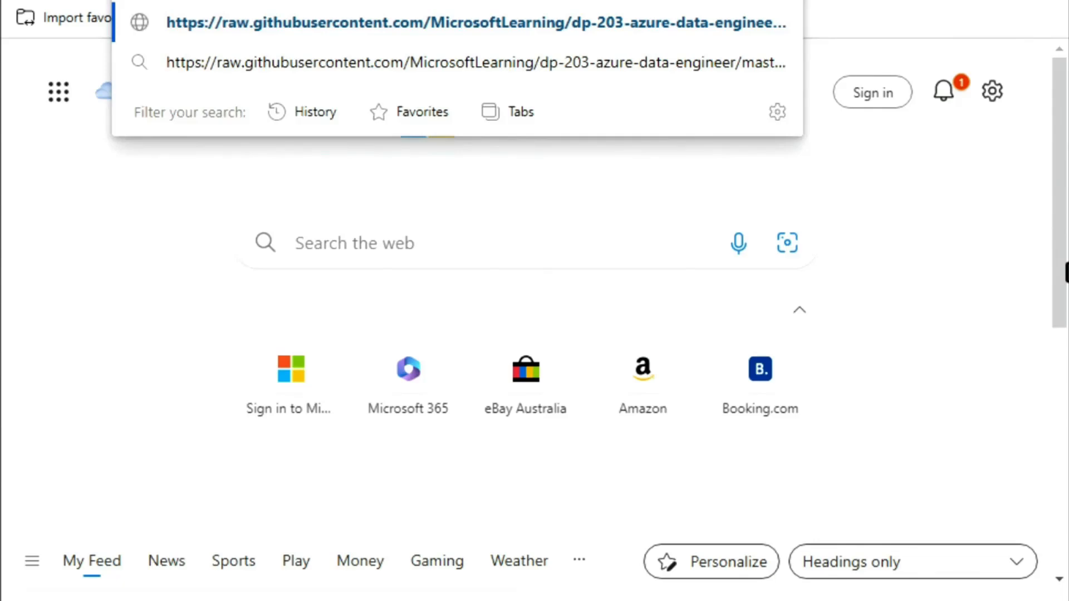
key(Return)
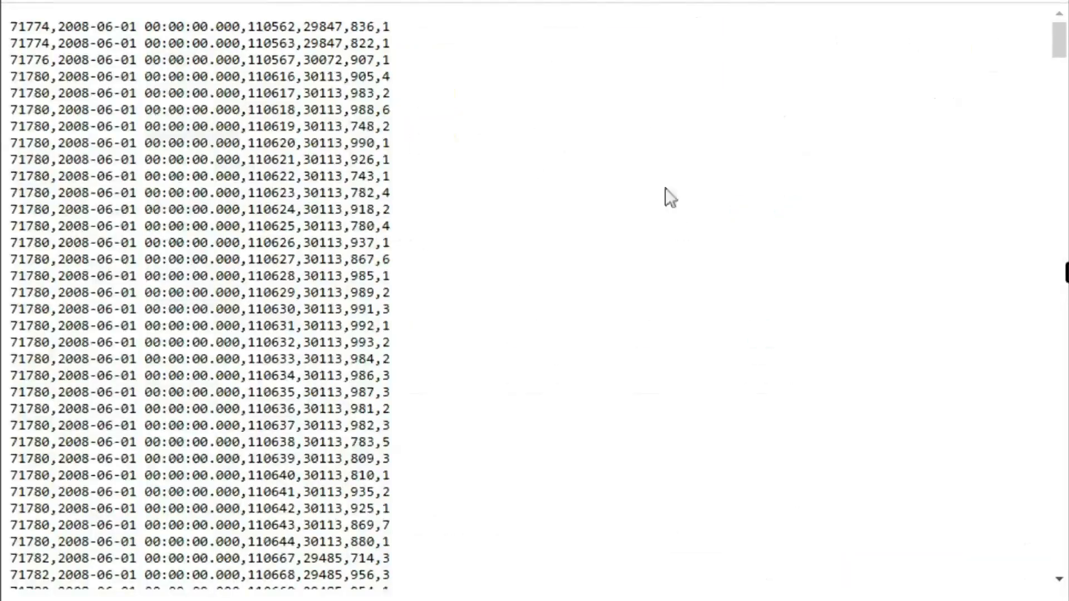
right_click(566, 186)
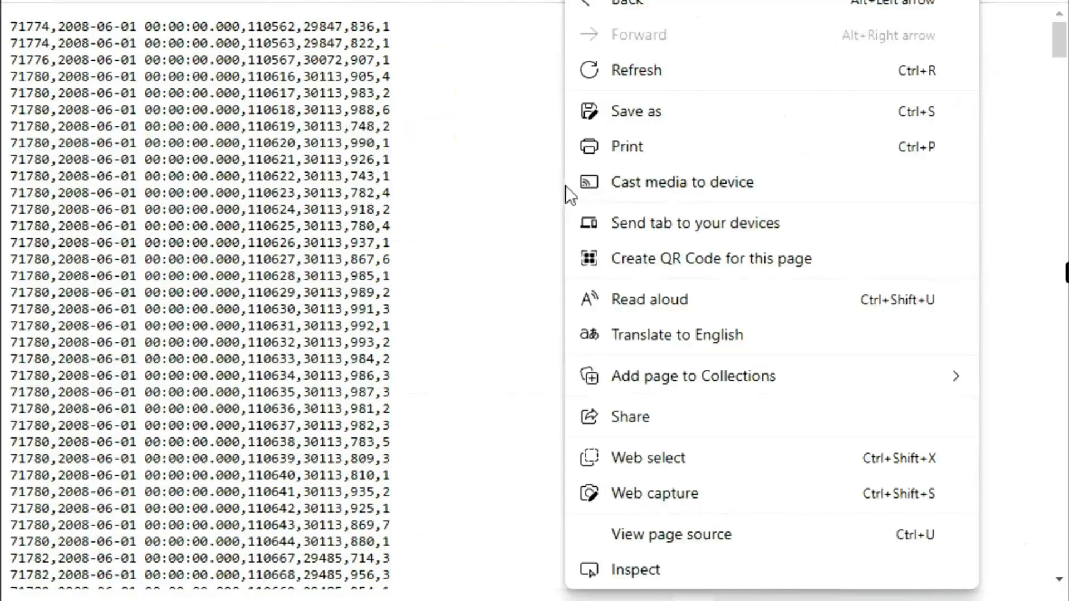
click(675, 115)
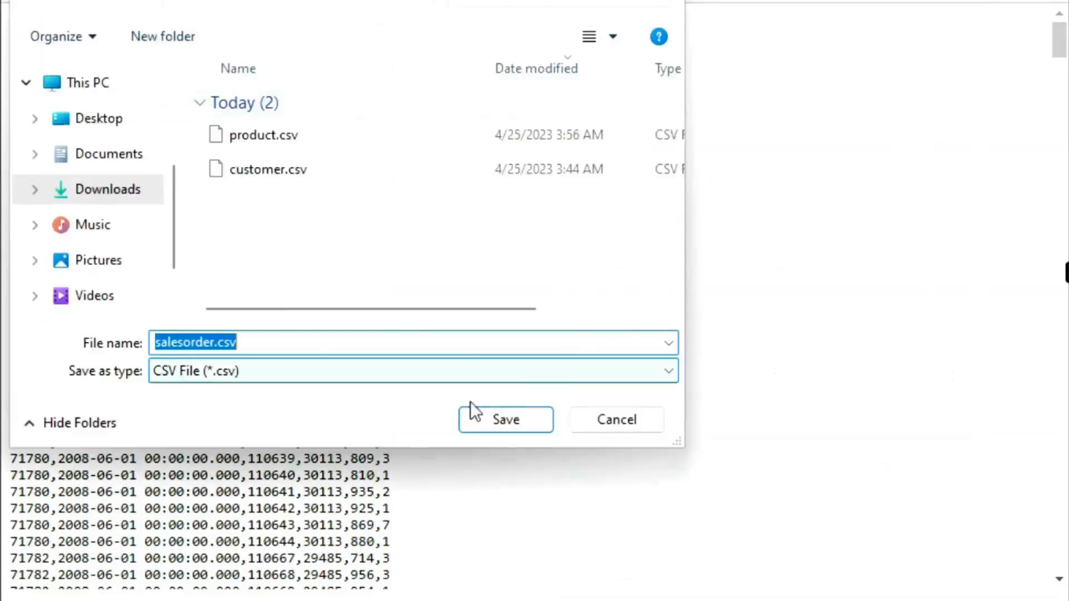
click(491, 419)
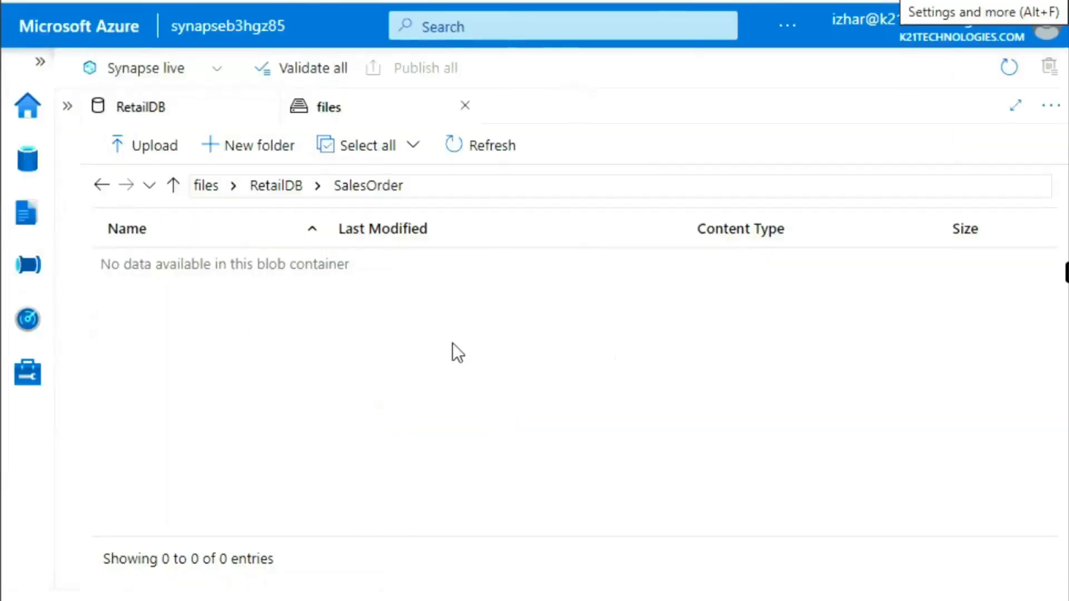
- Upload salesorder.csv from Downloads into the RetailDB/SalesOrder folder of the files storage
click(156, 147)
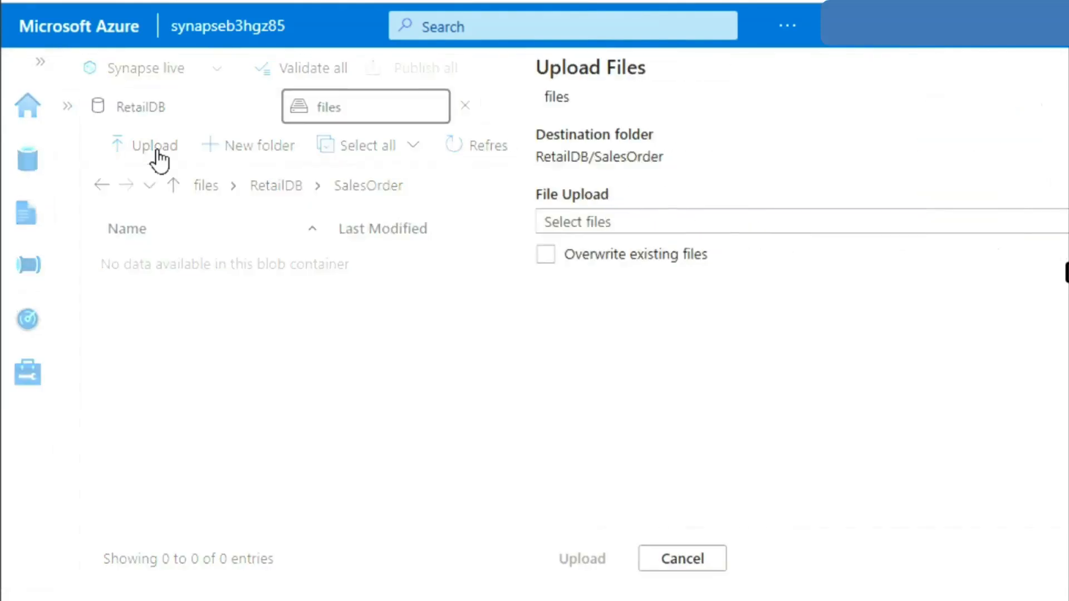
click(545, 223)
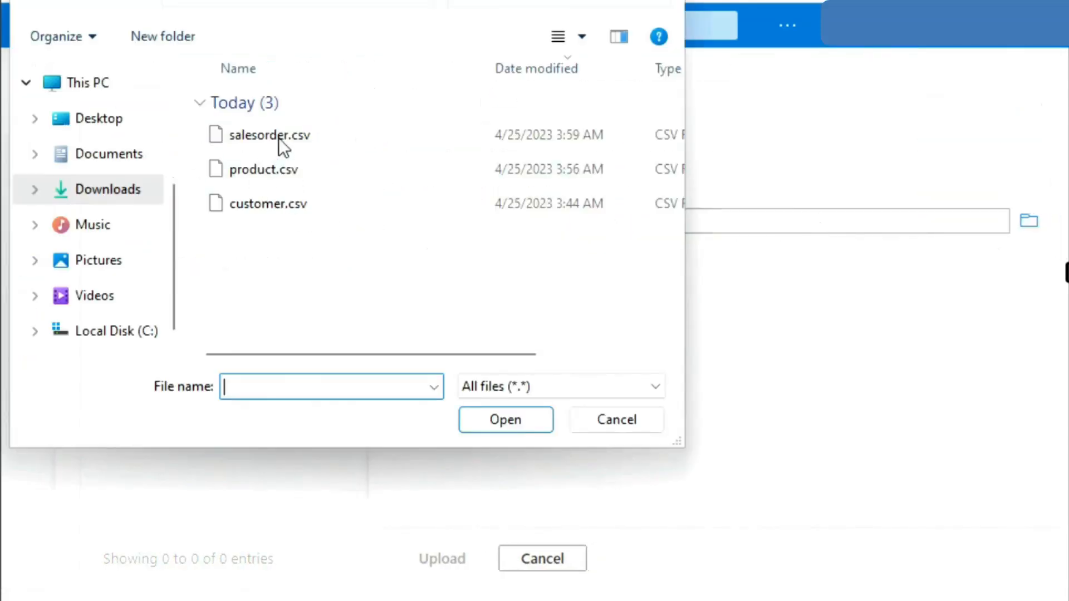
double_click(279, 135)
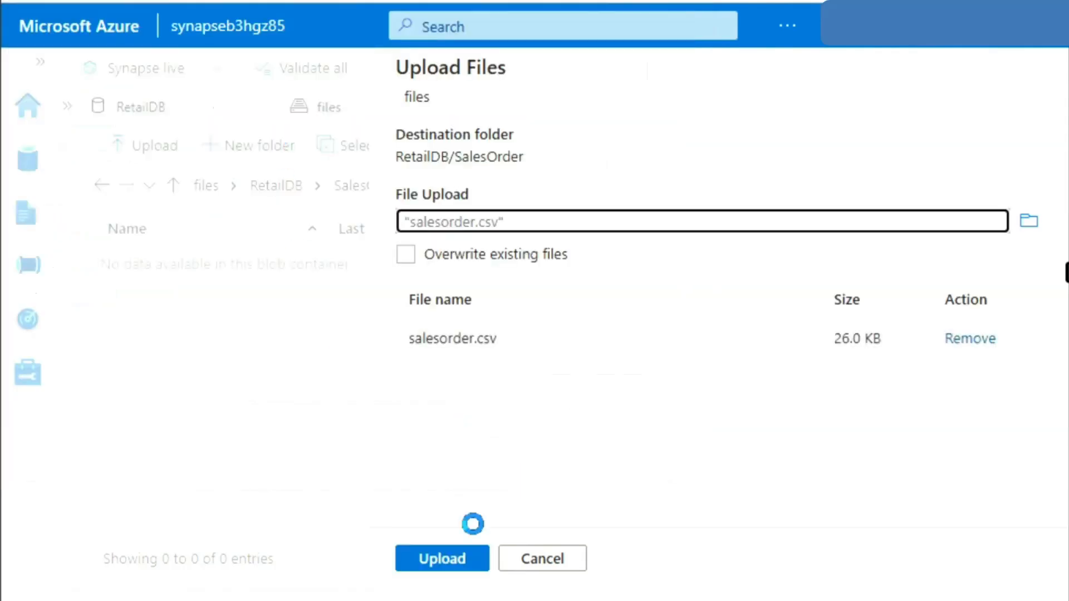
click(452, 559)
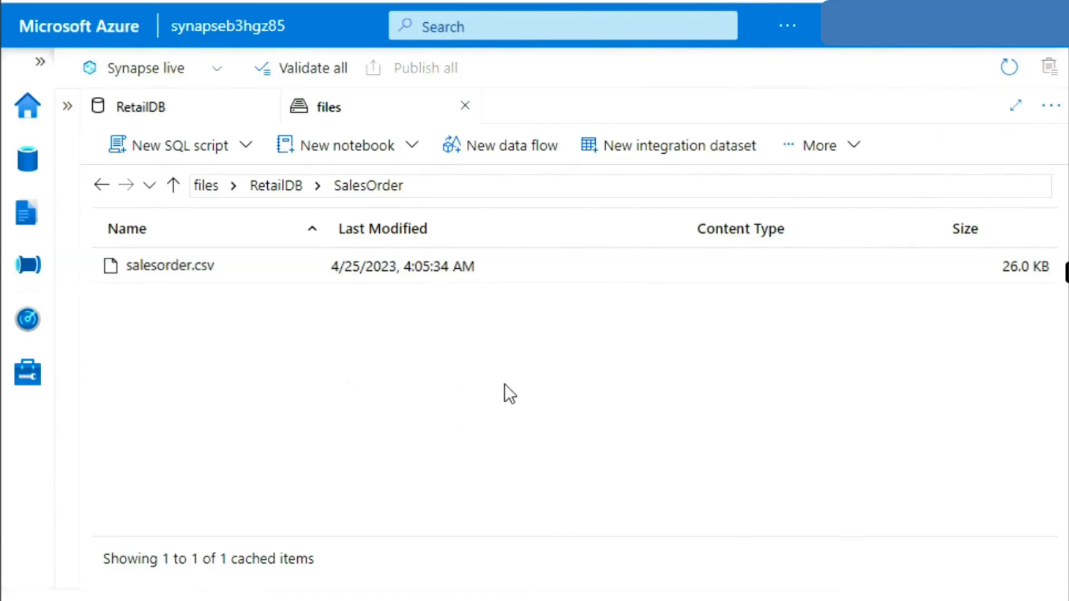
- Start a data lake external table in RetailDB named SalesOrder, using the linked service synapseb3hgz85-WorkspaceDefaultStorage(datalakeb3hgz85)
click(196, 114)
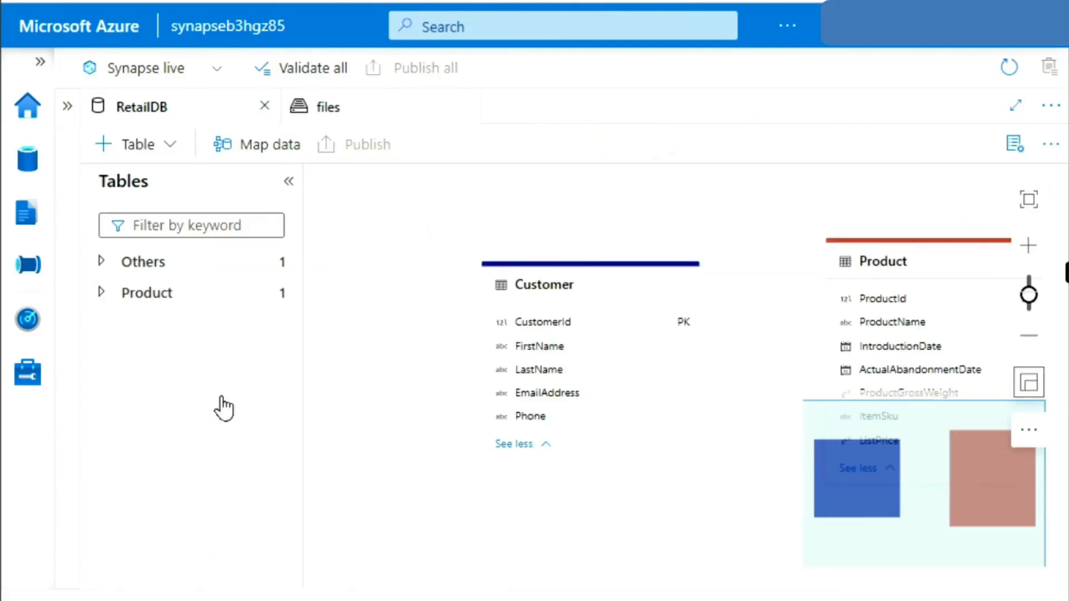
click(138, 149)
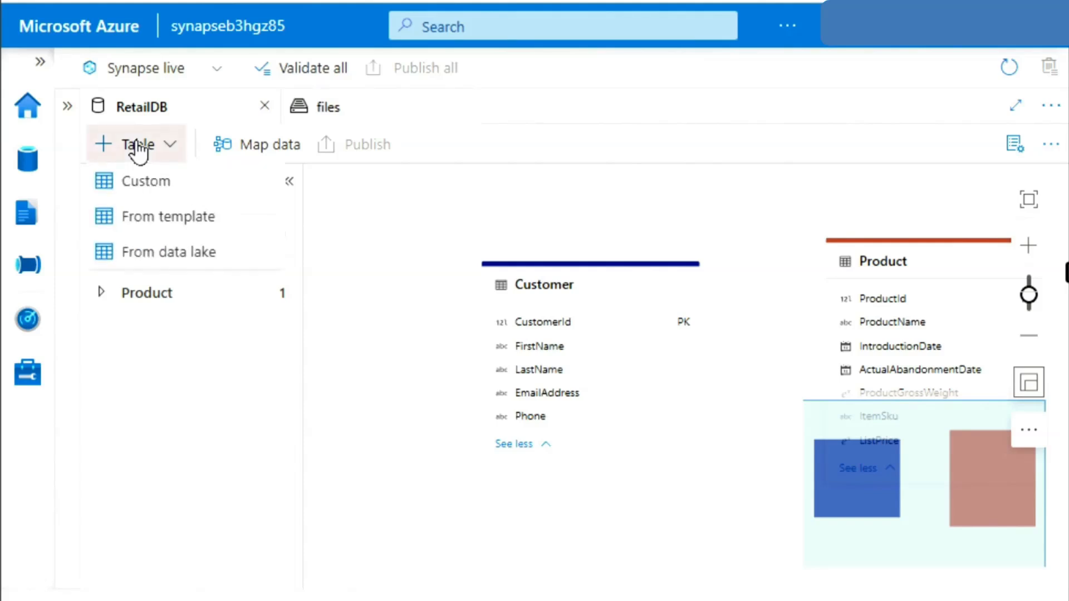
click(164, 254)
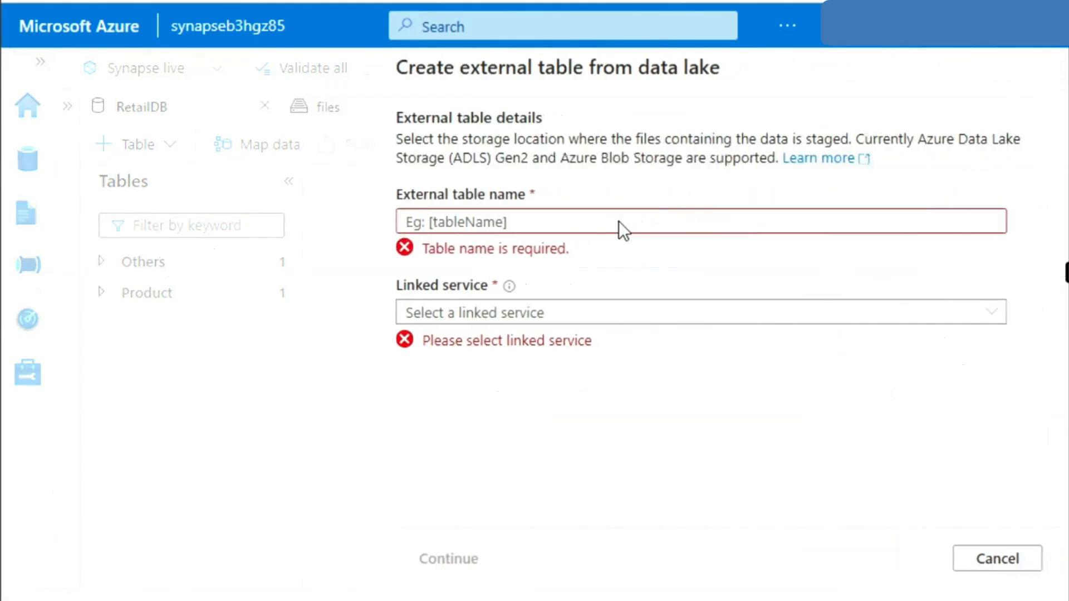
click(621, 222)
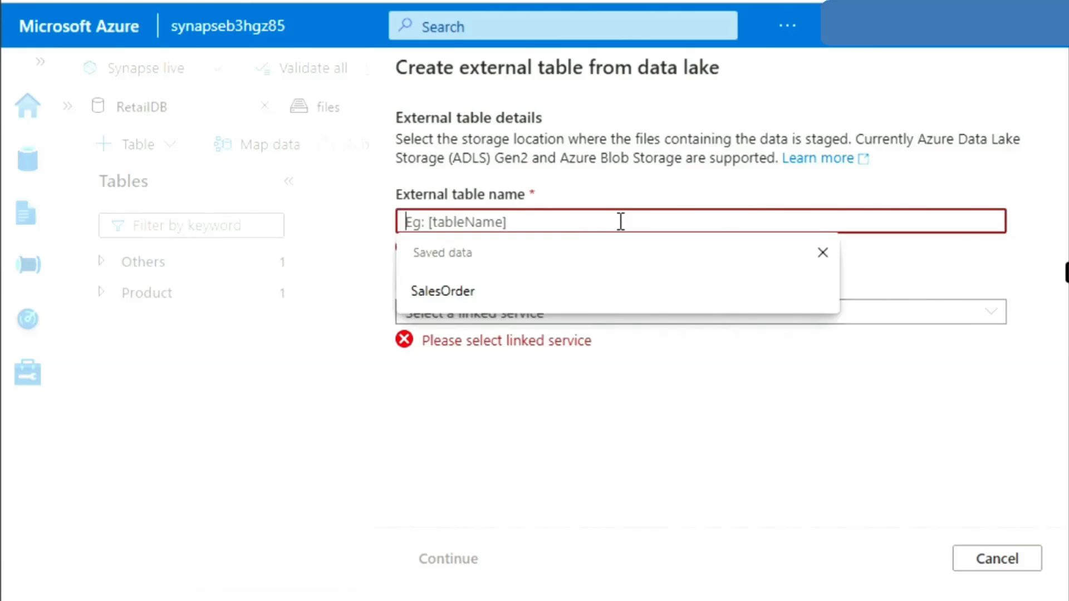
click(449, 297)
click(575, 295)
click(550, 328)
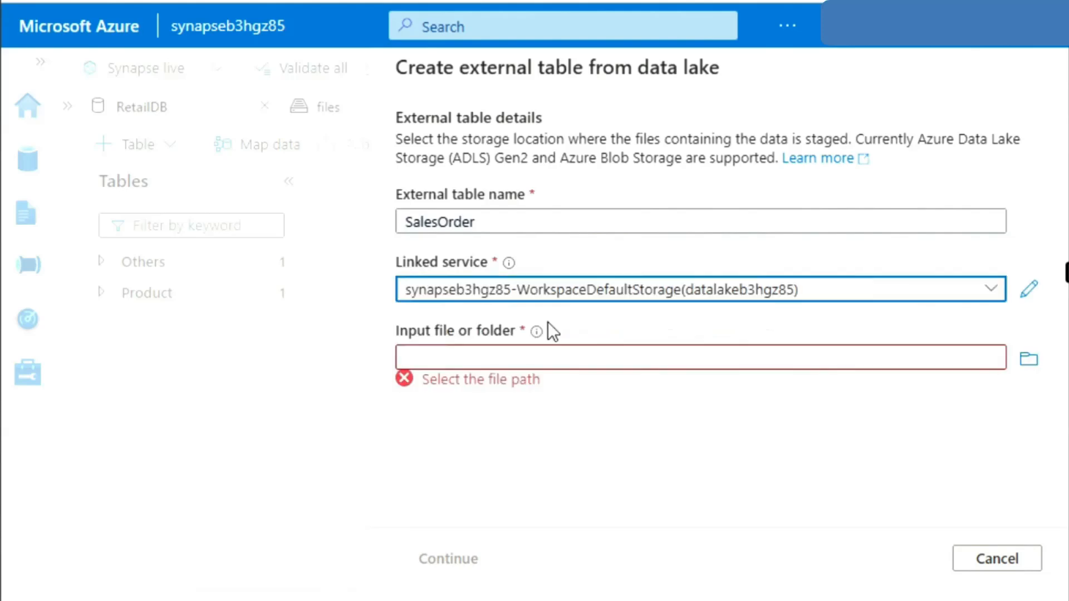
- Set the external table's input folder to files/RetailDB/SalesOrder
click(540, 357)
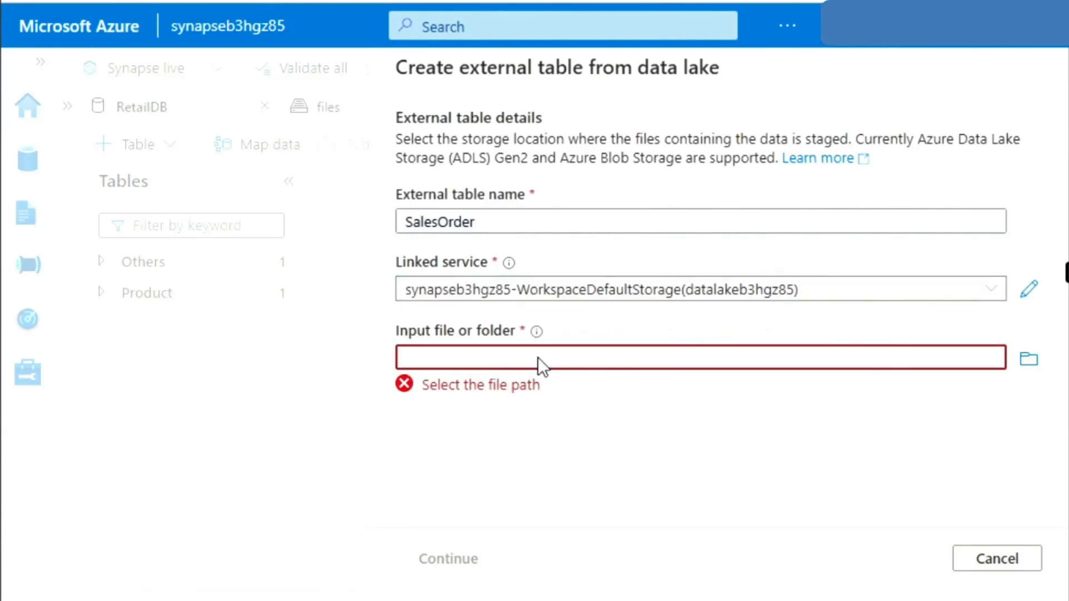
click(1028, 358)
double_click(473, 193)
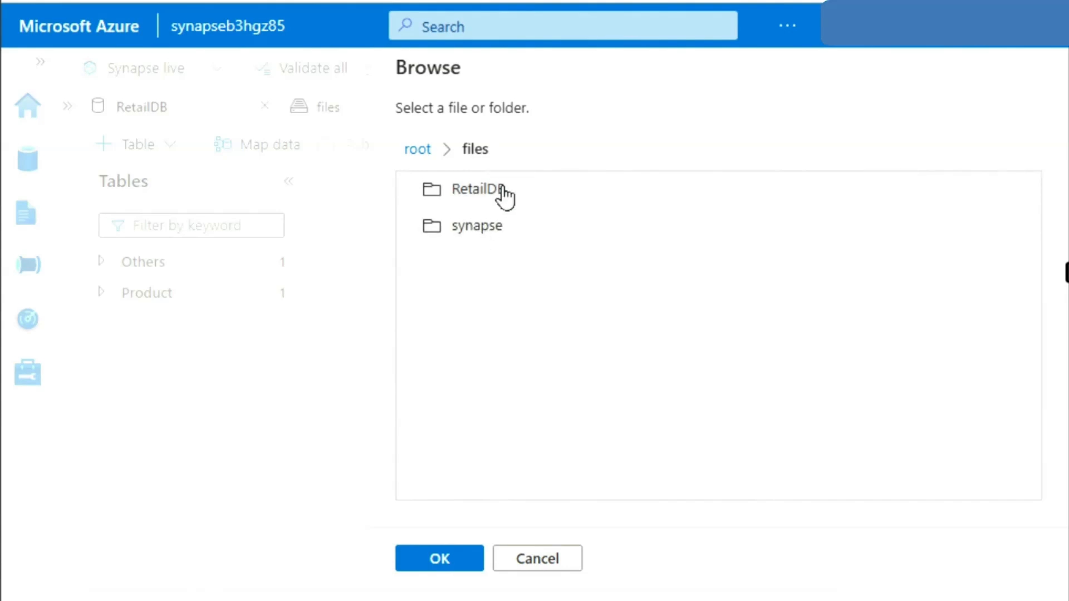
double_click(504, 195)
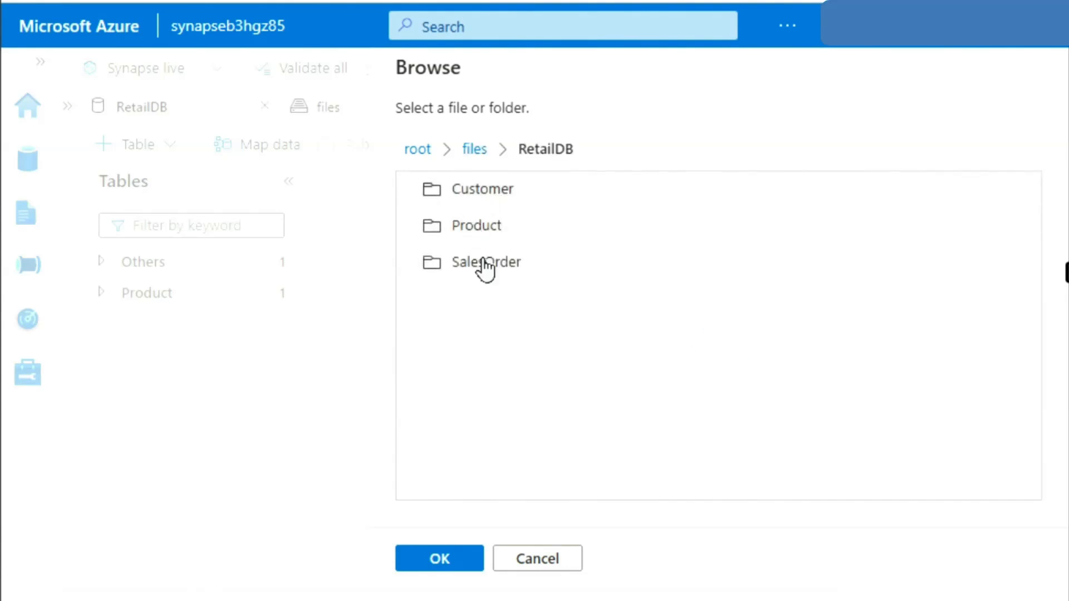
double_click(484, 260)
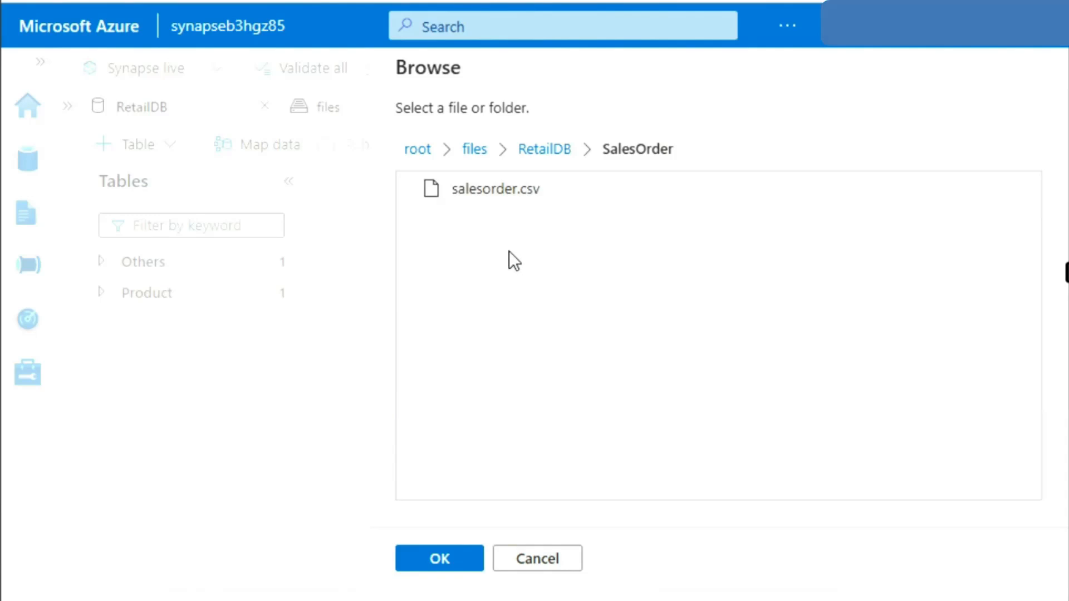
click(454, 560)
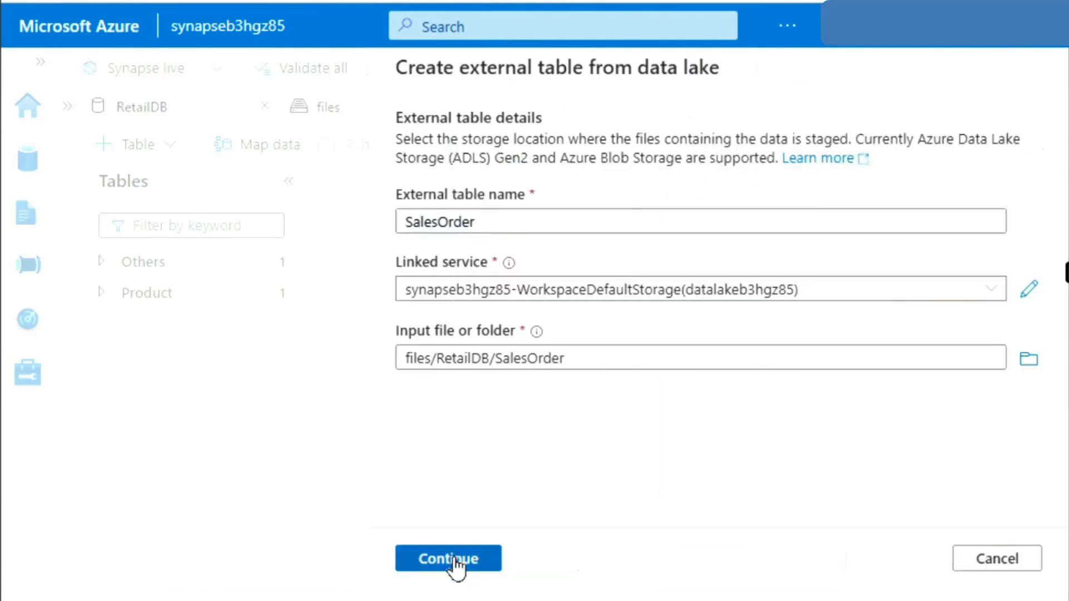
- Continue to the CSV source format settings and create the external table with default settings and Infer column names off
click(454, 559)
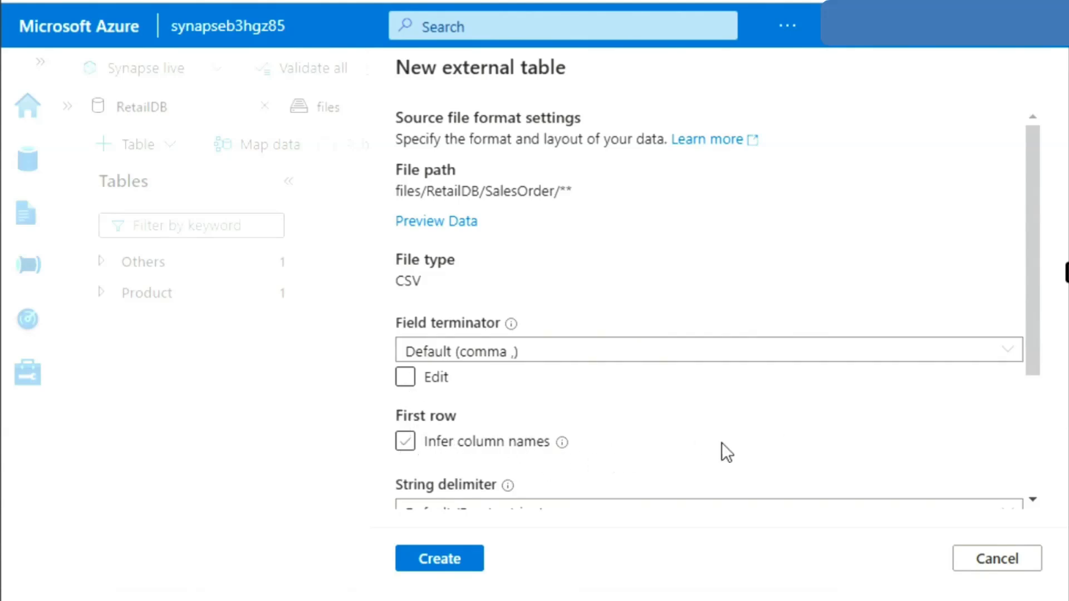
scroll(722, 442, down, 3)
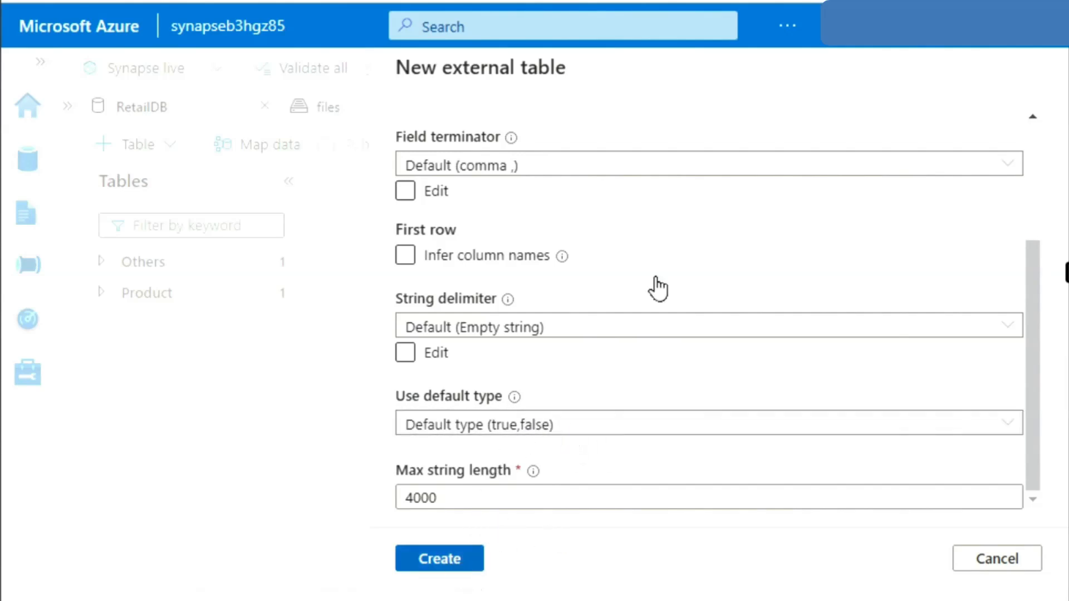
click(439, 559)
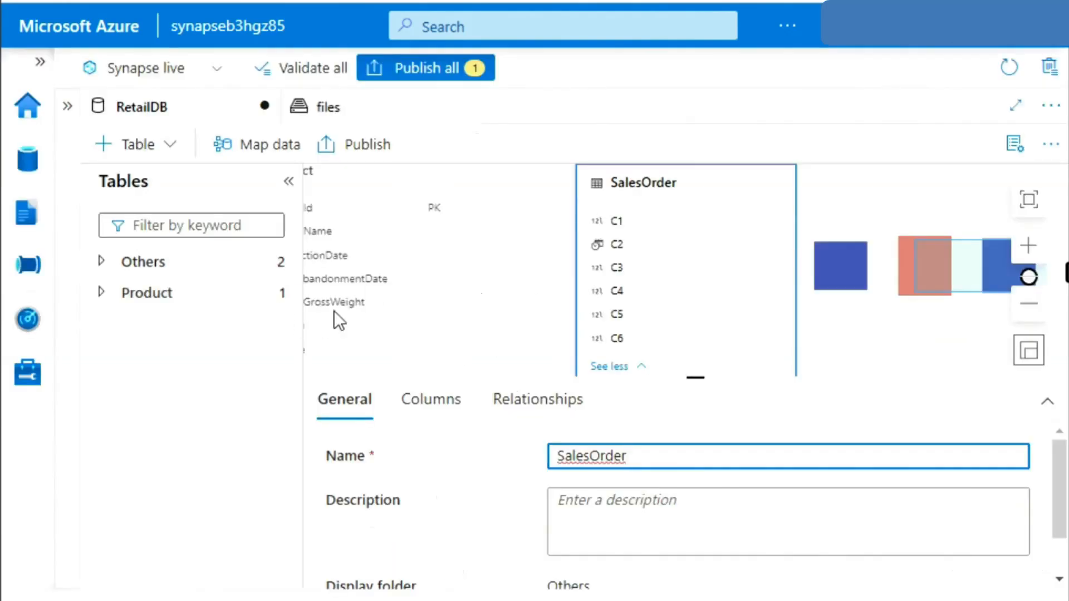
- Rename the SalesOrder table's C1 column as SalesOrderId and mark it as the primary key
click(287, 181)
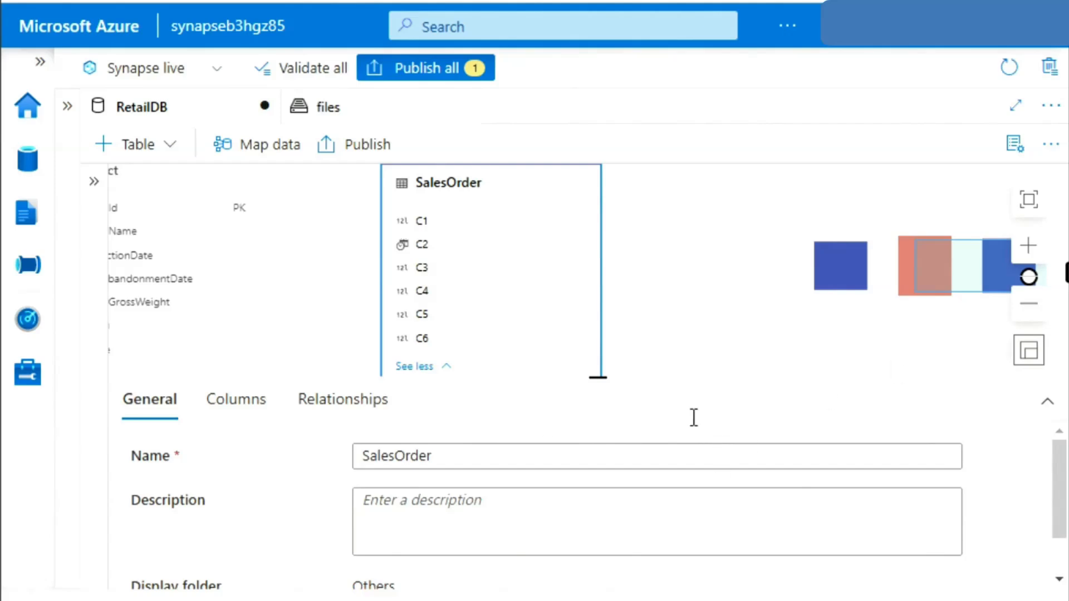
click(234, 413)
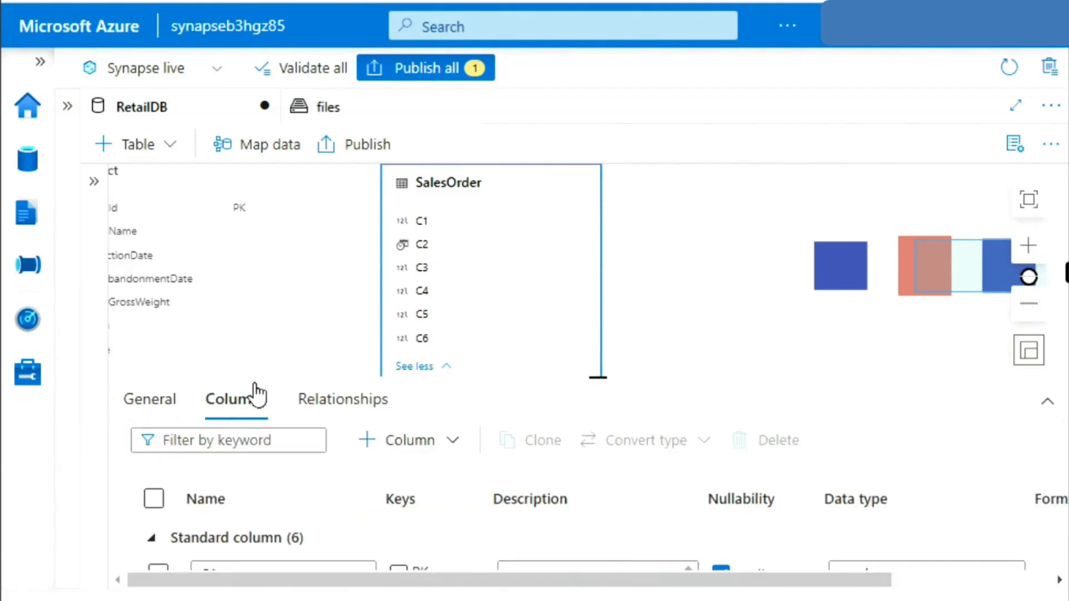
scroll(373, 504, down, 1)
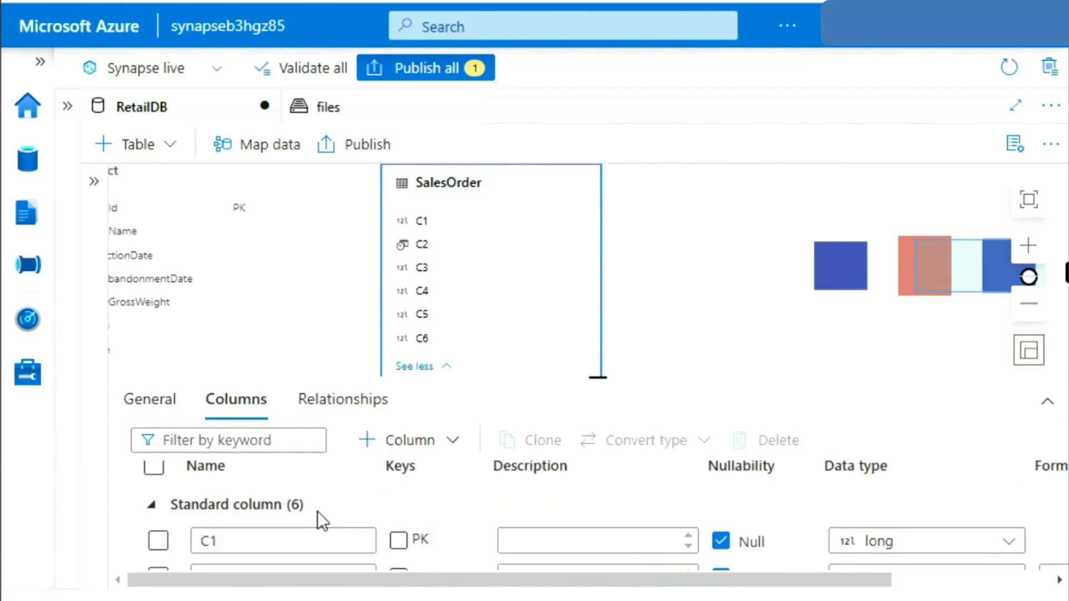
click(250, 538)
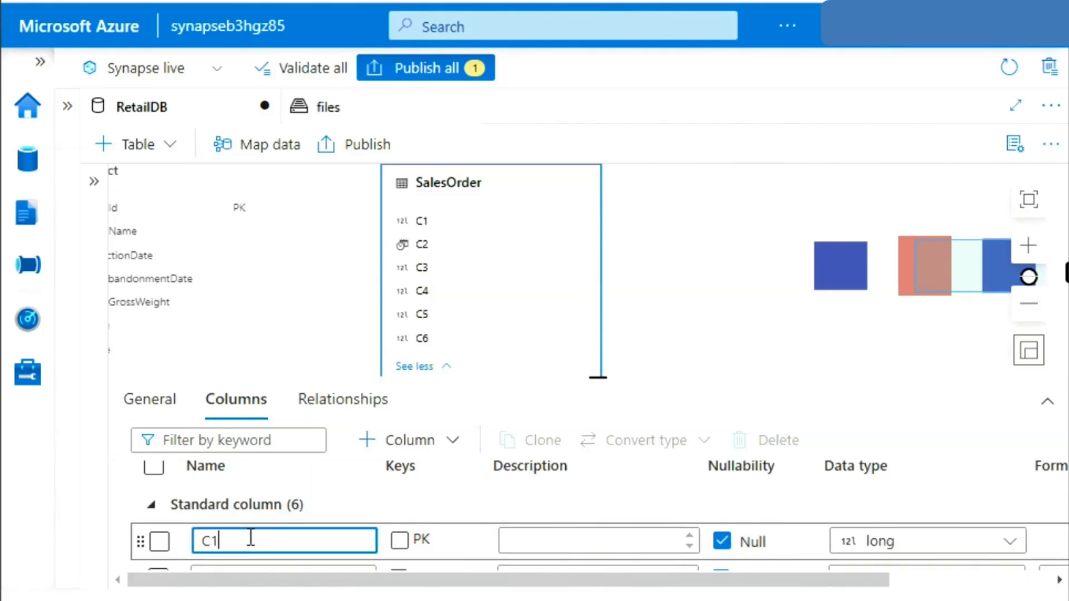
key(BackSpace)
key(BackSpace)
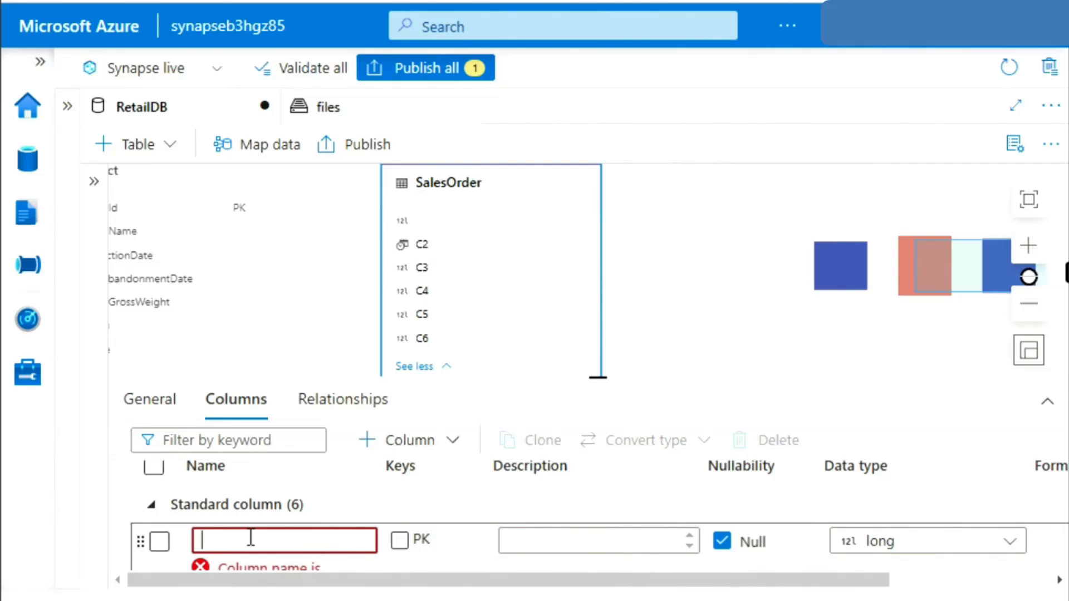
text(Sales)
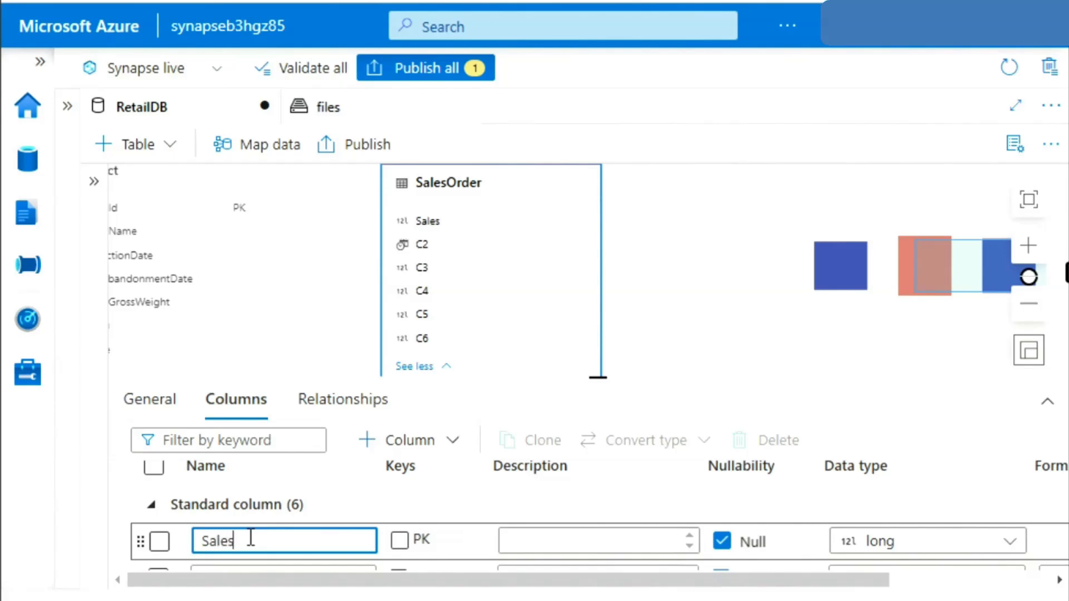
text(Order)
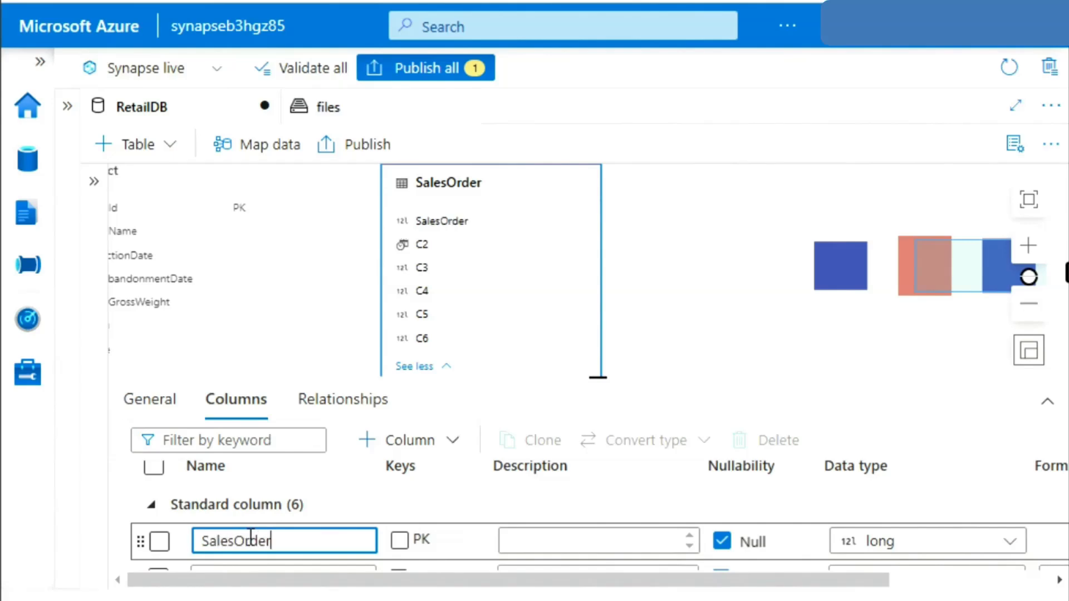
text(Id)
click(398, 538)
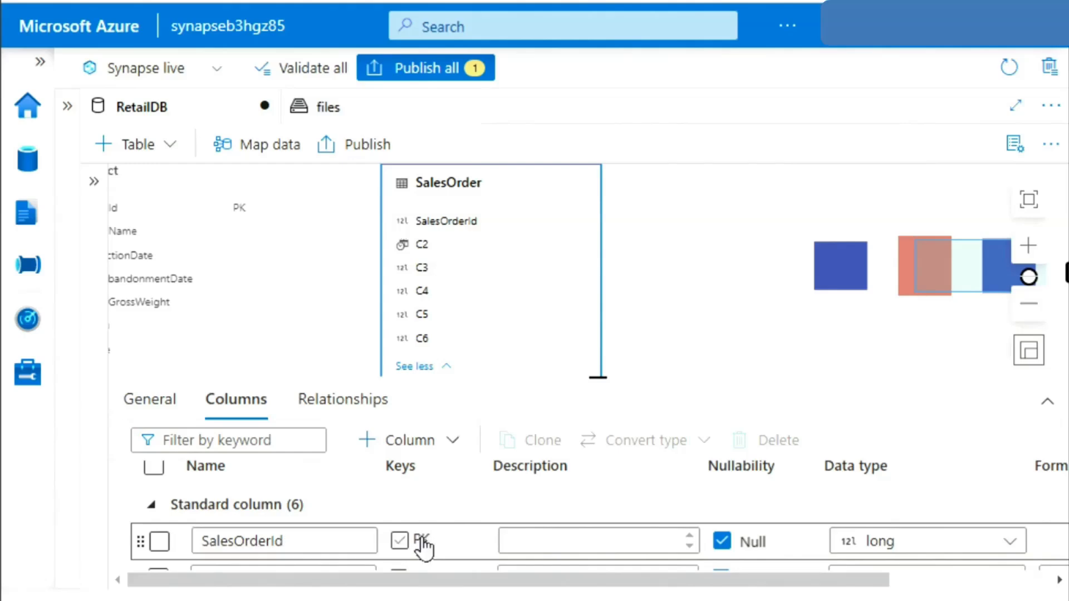
- Enter "The unique identifier of an order" as the SalesOrderId column's description, and check the column's remaining settings
click(564, 540)
text(The uniqu)
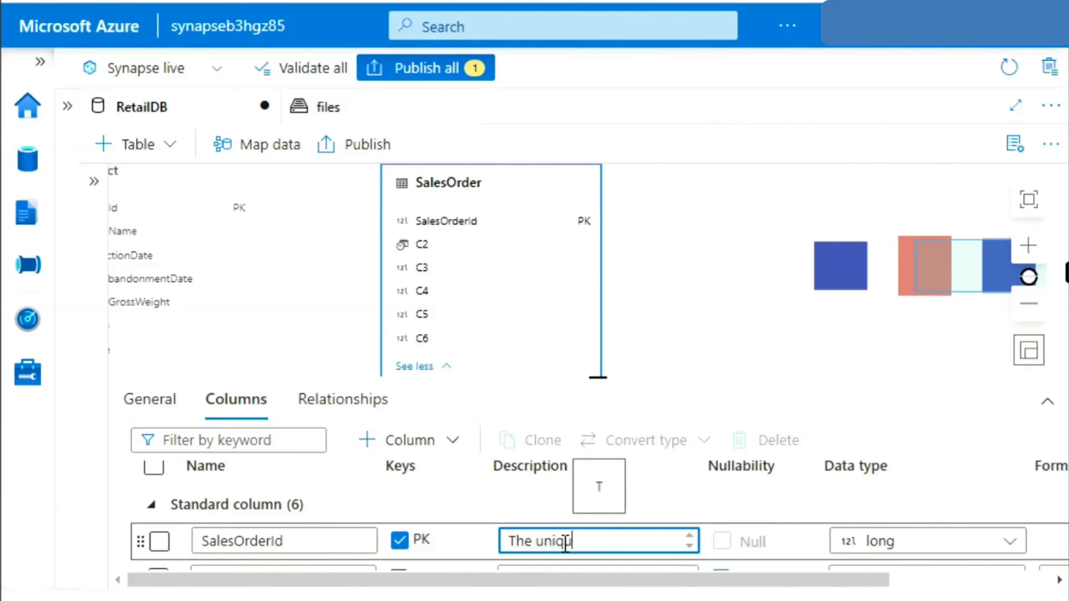
text(e)
text( iden)
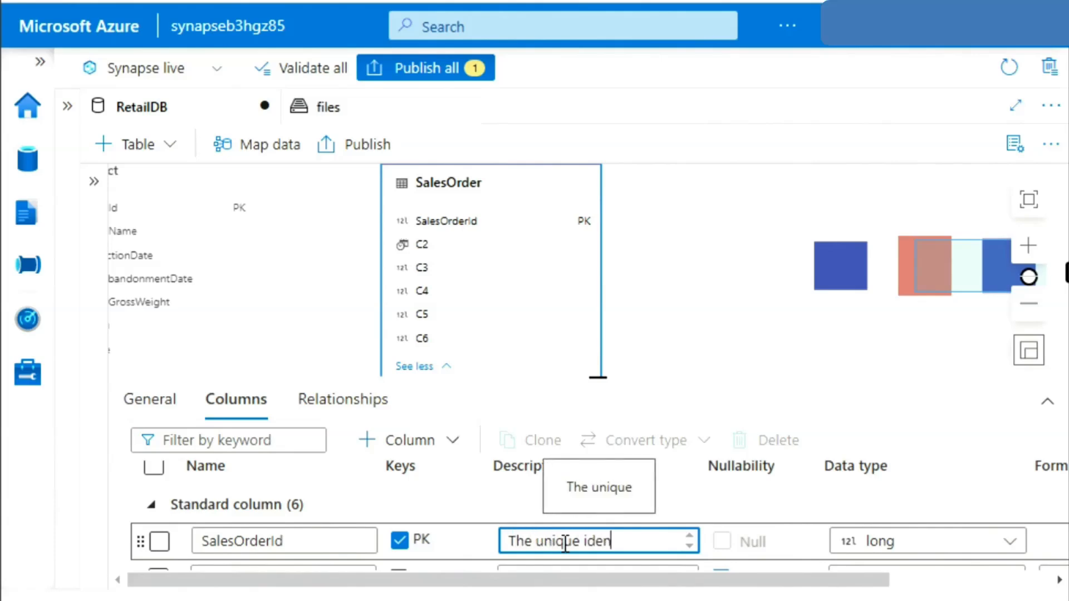
text(tifier of an order)
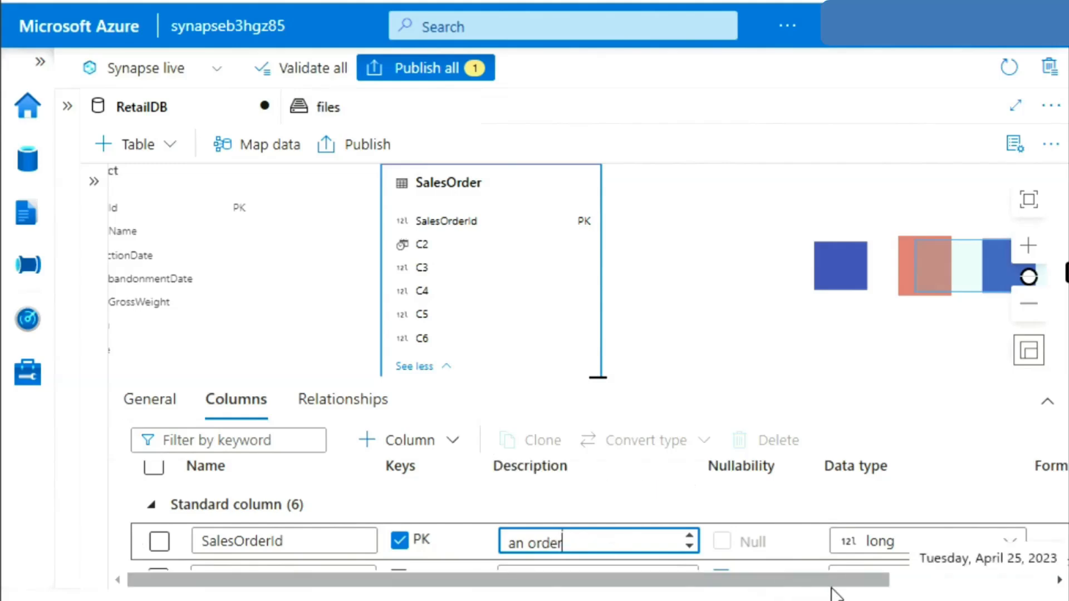
drag(840, 582, 864, 583)
scroll(863, 582, right, 2)
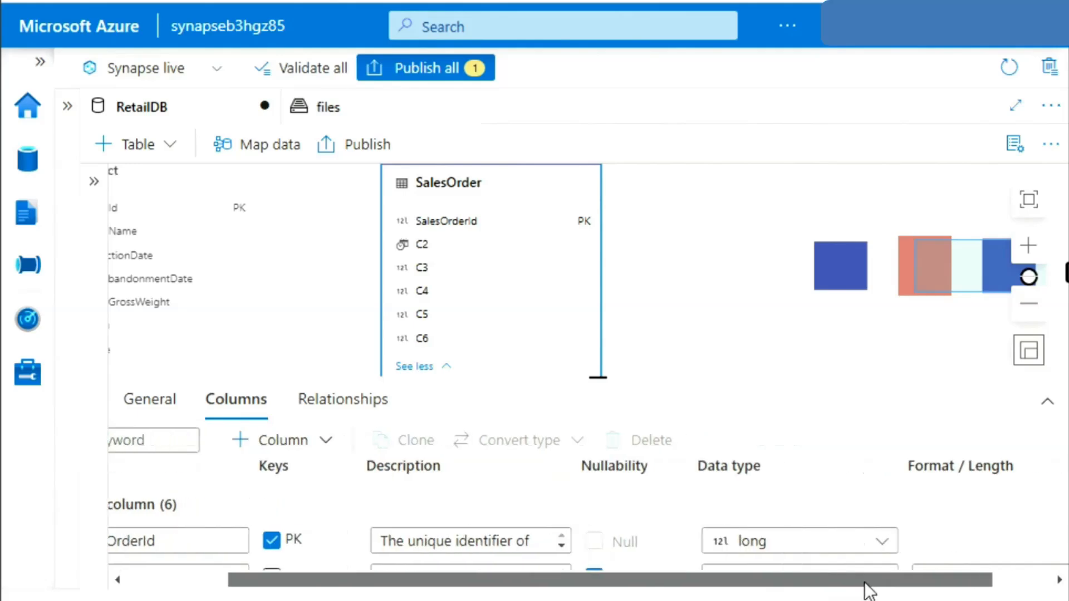
scroll(689, 582, left, 2)
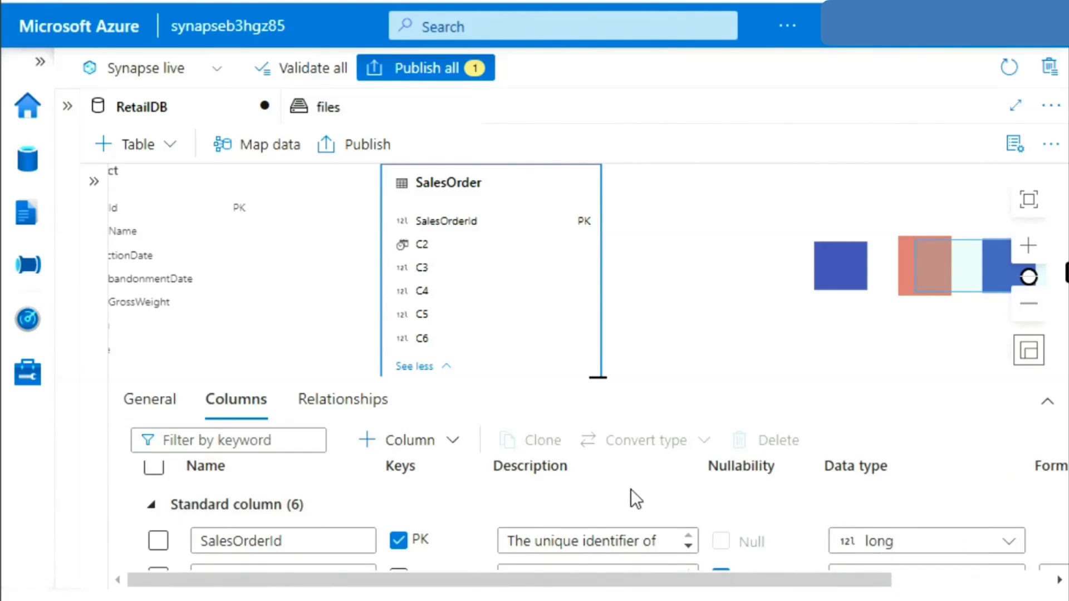
- Enlarge the column list area and rename the SalesOrder table's C2 column as OrderDate
scroll(633, 490, down, 1)
drag(606, 376, 606, 215)
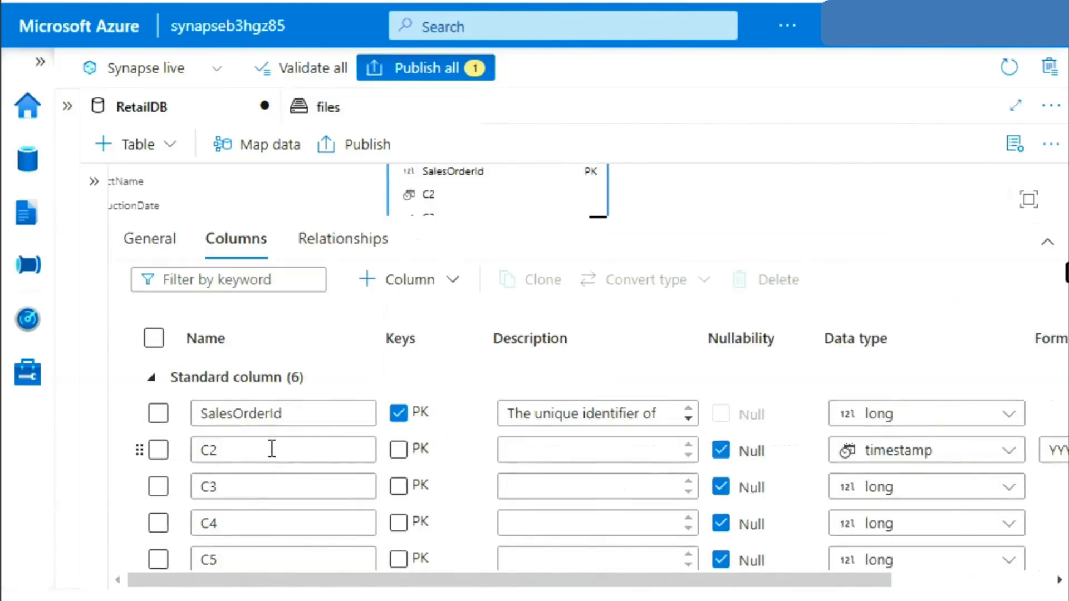
click(272, 449)
key(BackSpace)
key(BackSpace)
text(Order)
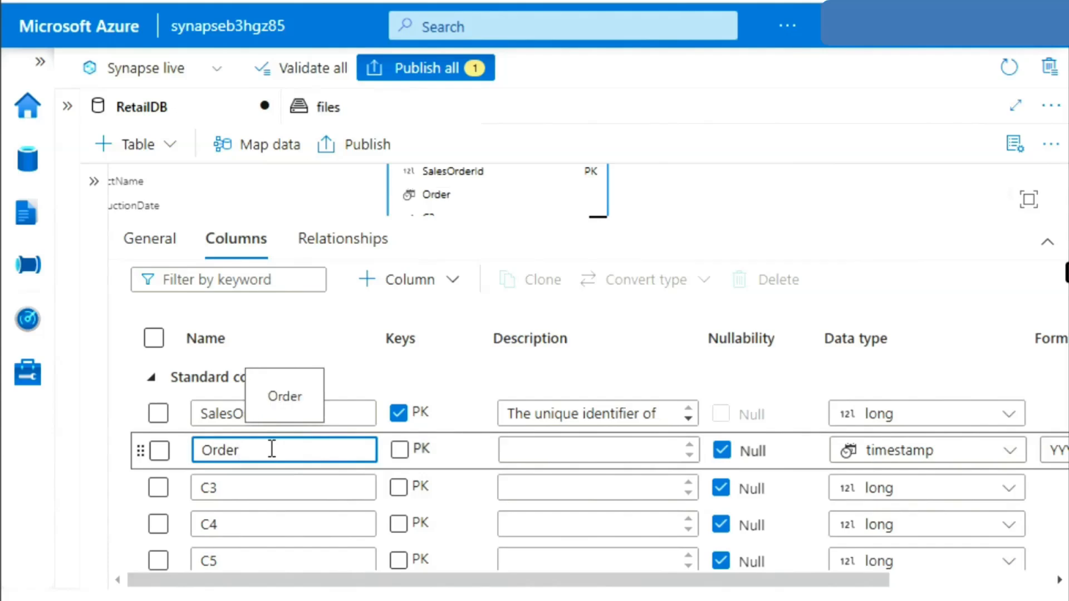
text(Date)
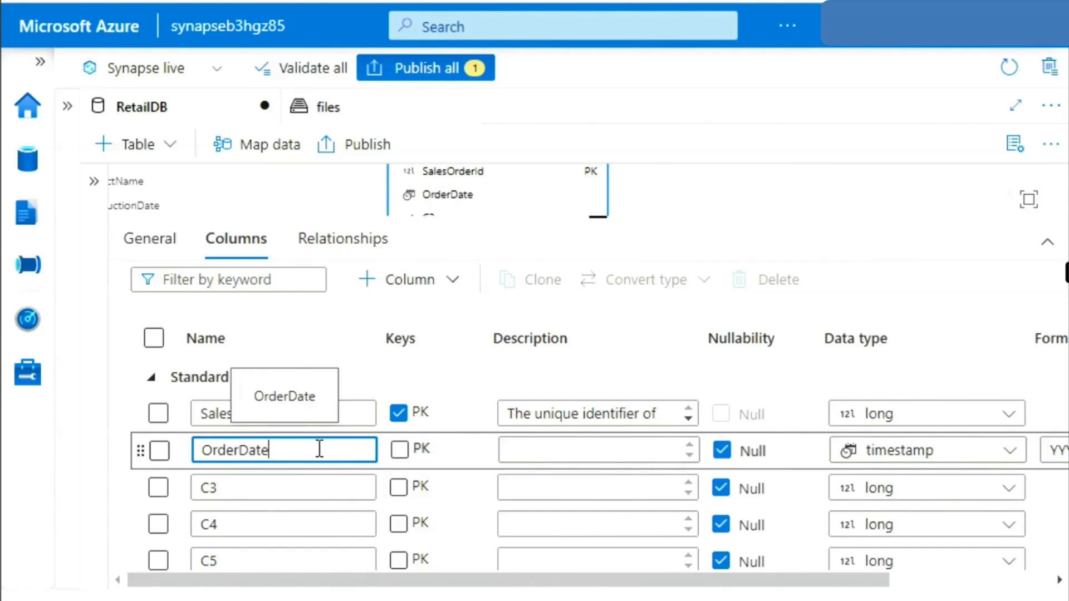
- Enter "The date of the order" as the OrderDate column's description and make the column non-nullable
click(576, 454)
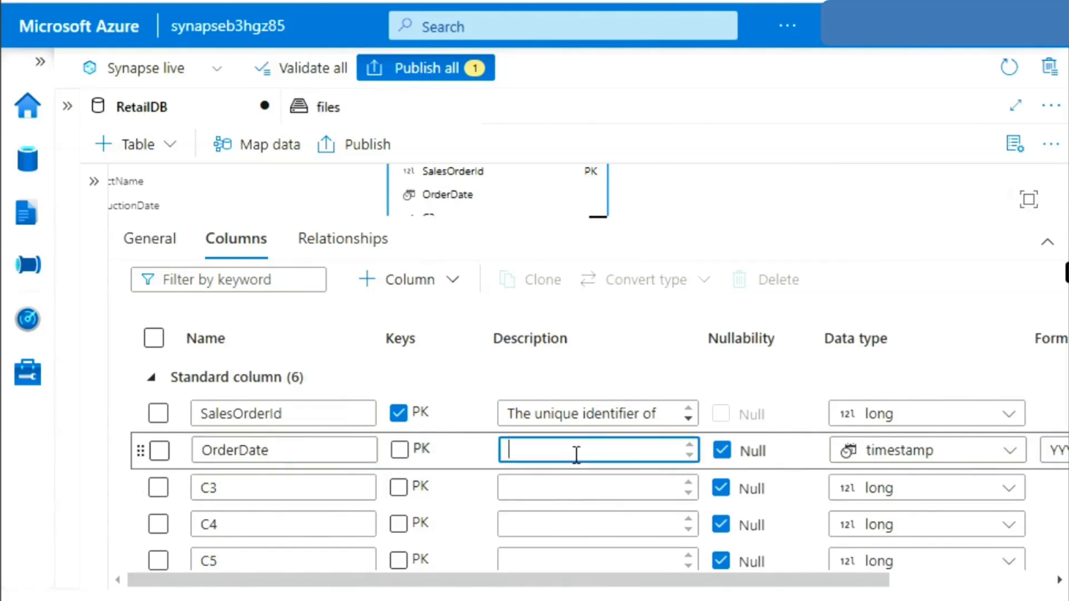
text(The)
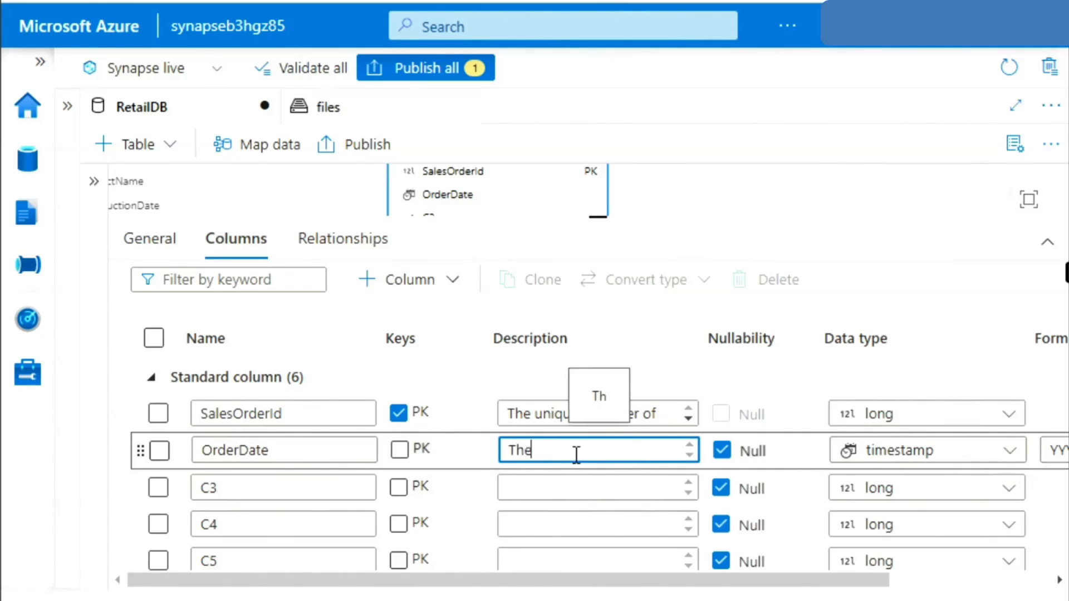
text( date)
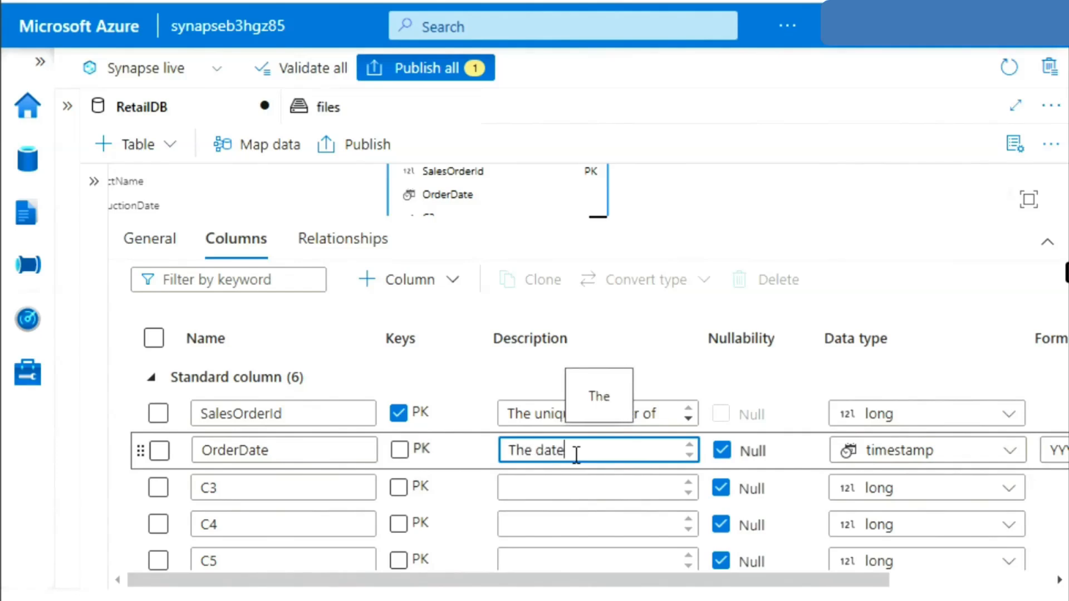
text( of t)
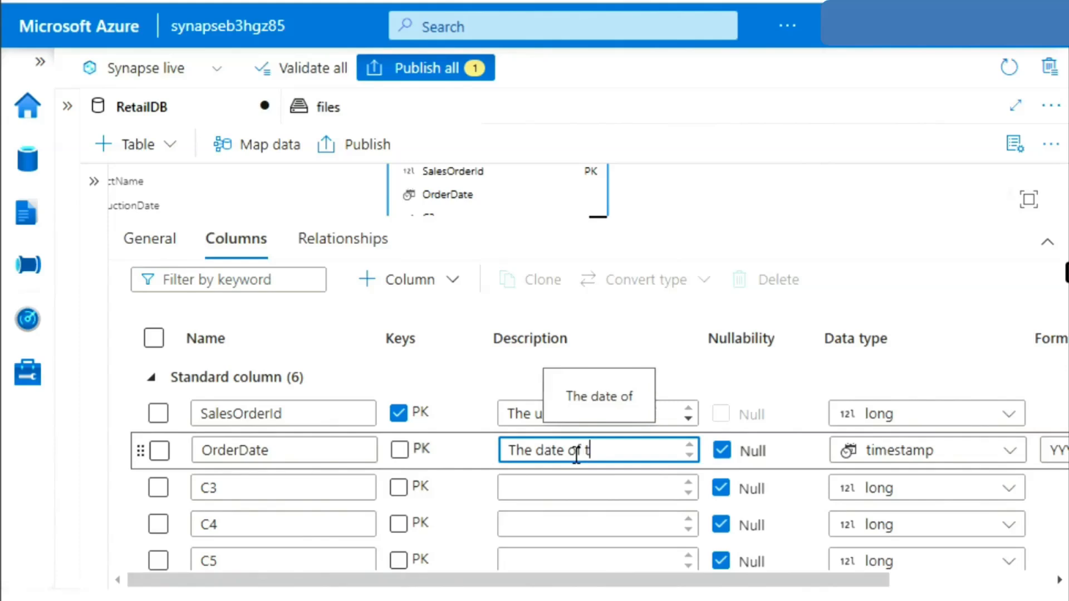
text(he orde)
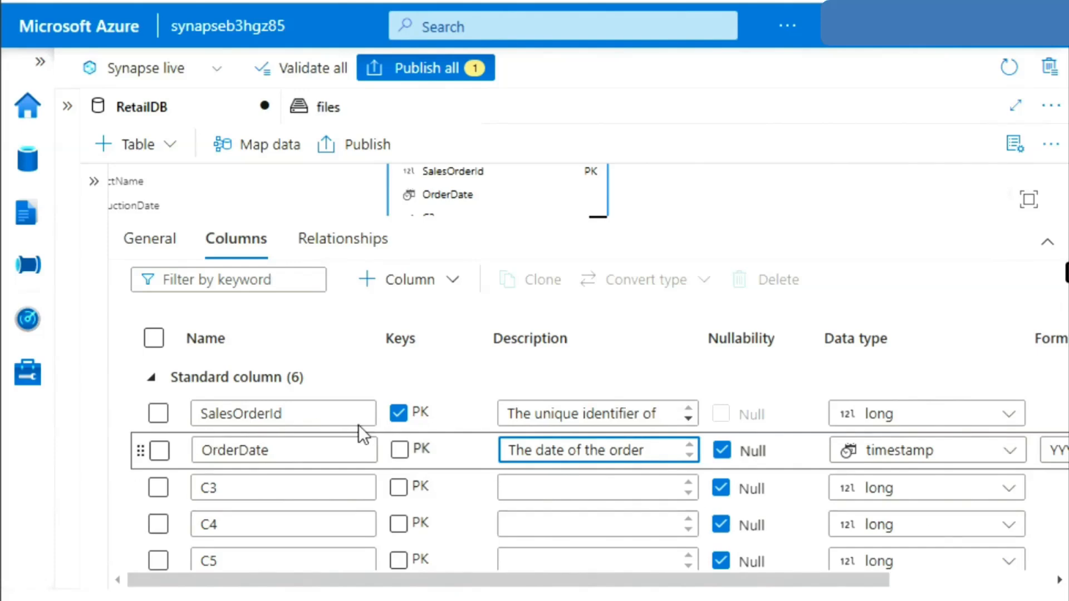
click(722, 451)
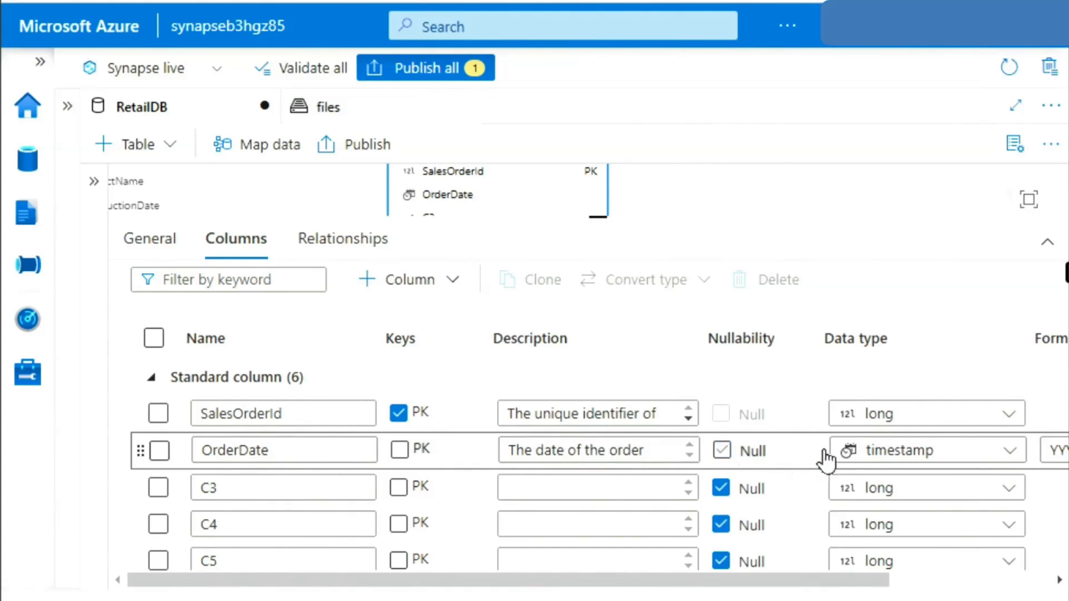
drag(883, 580, 917, 580)
drag(1014, 579, 498, 592)
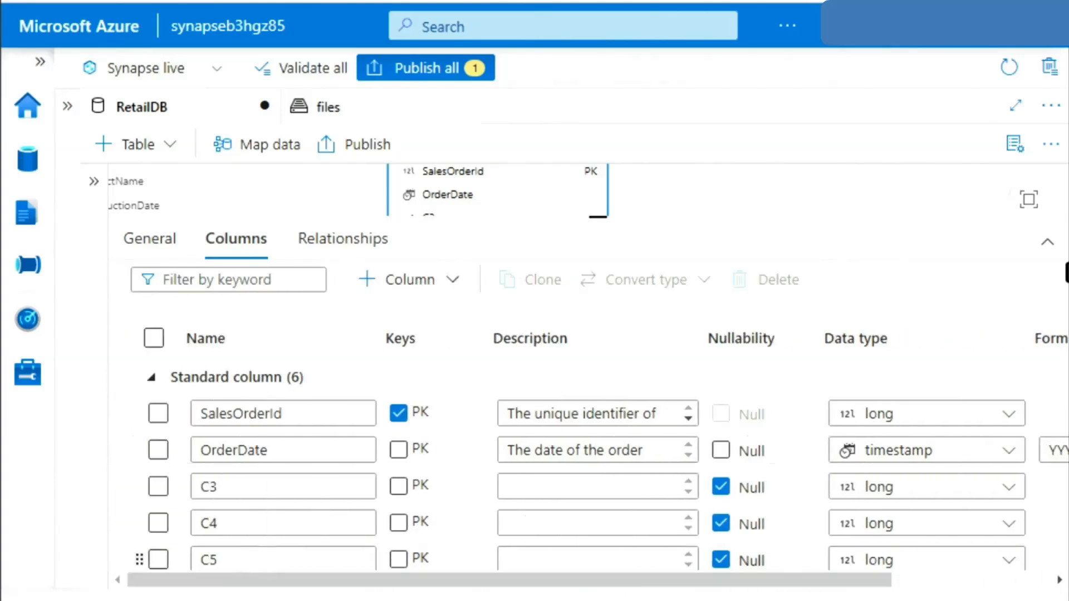
- Rename the SalesOrder table's C3 column as LineItemId and mark it as a primary key
click(293, 486)
key(BackSpace)
key(BackSpace)
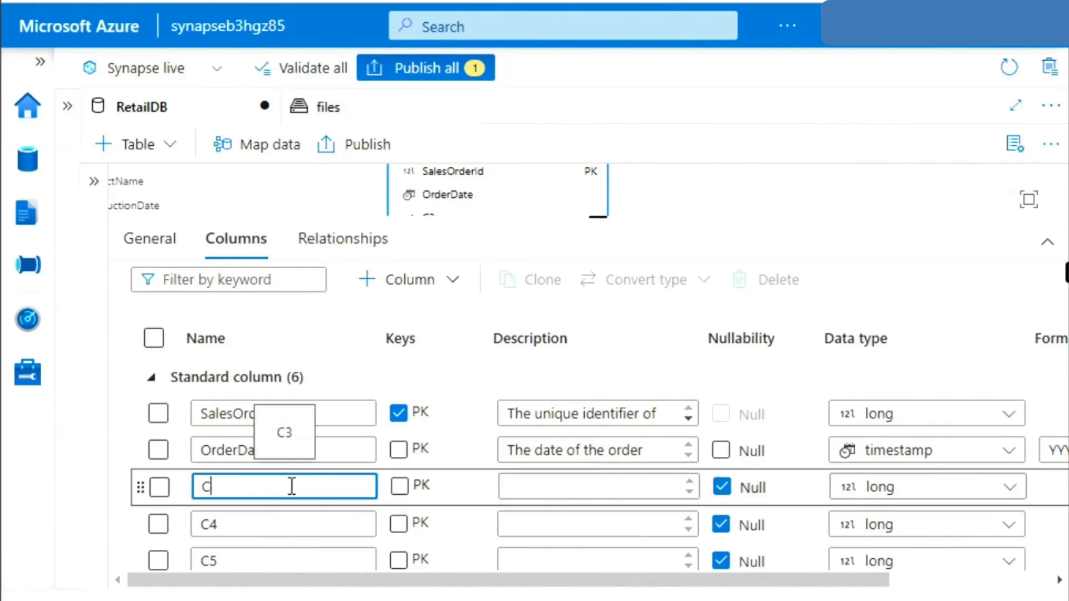
text(LineIte)
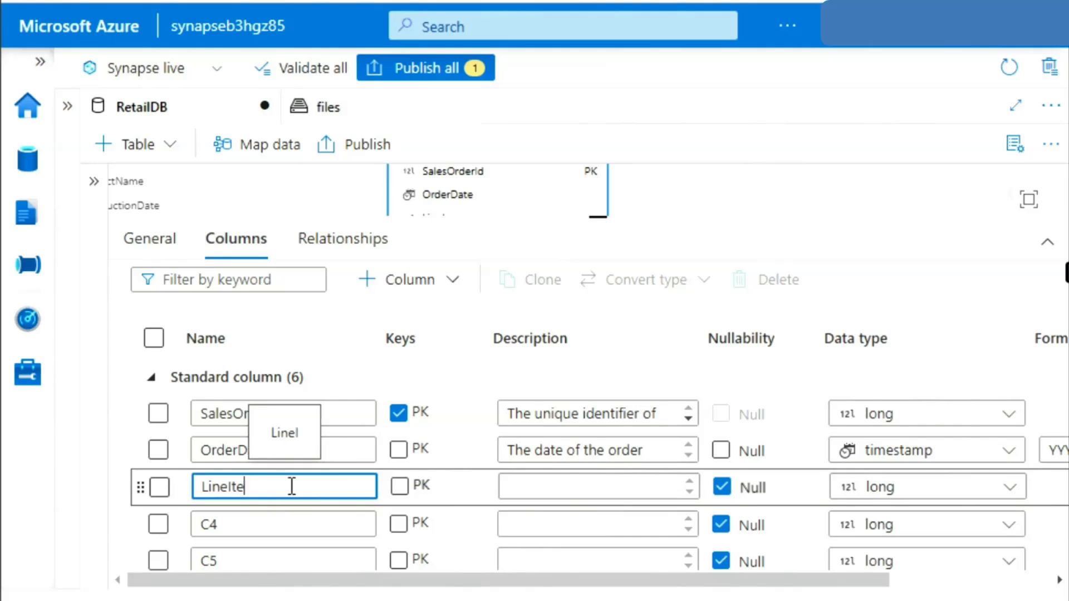
text(mId)
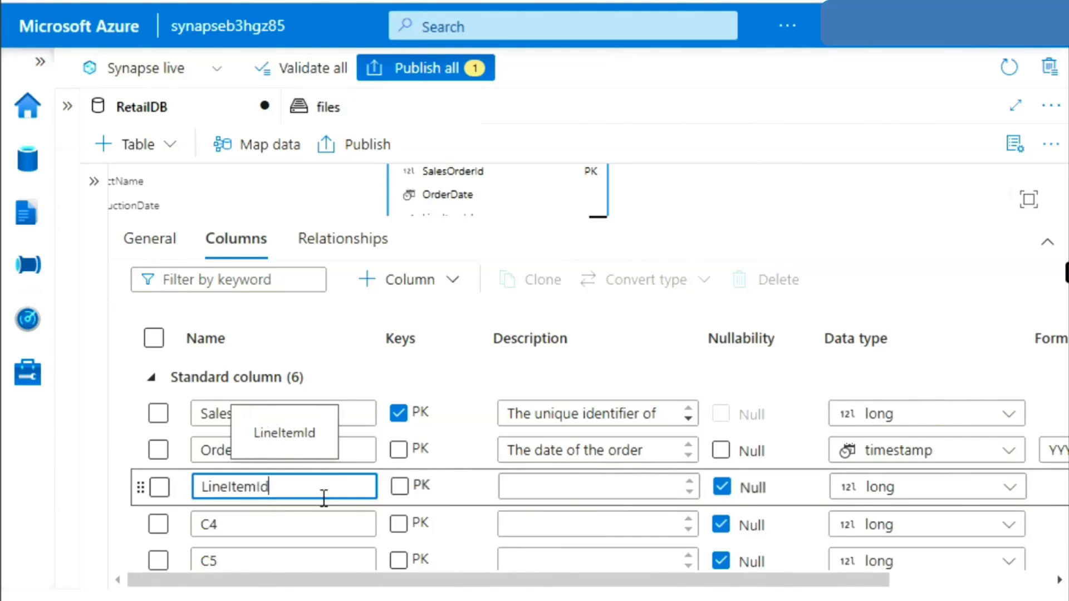
click(399, 487)
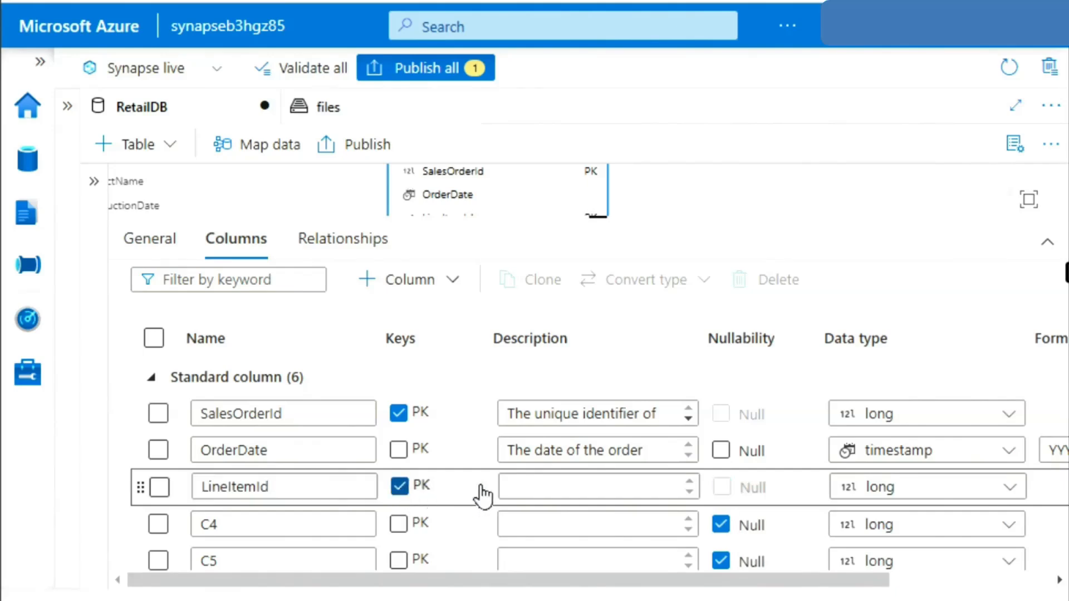
- Enter "The ID of an individual line item" as the LineItemId column's description, and check the column's remaining settings
click(626, 489)
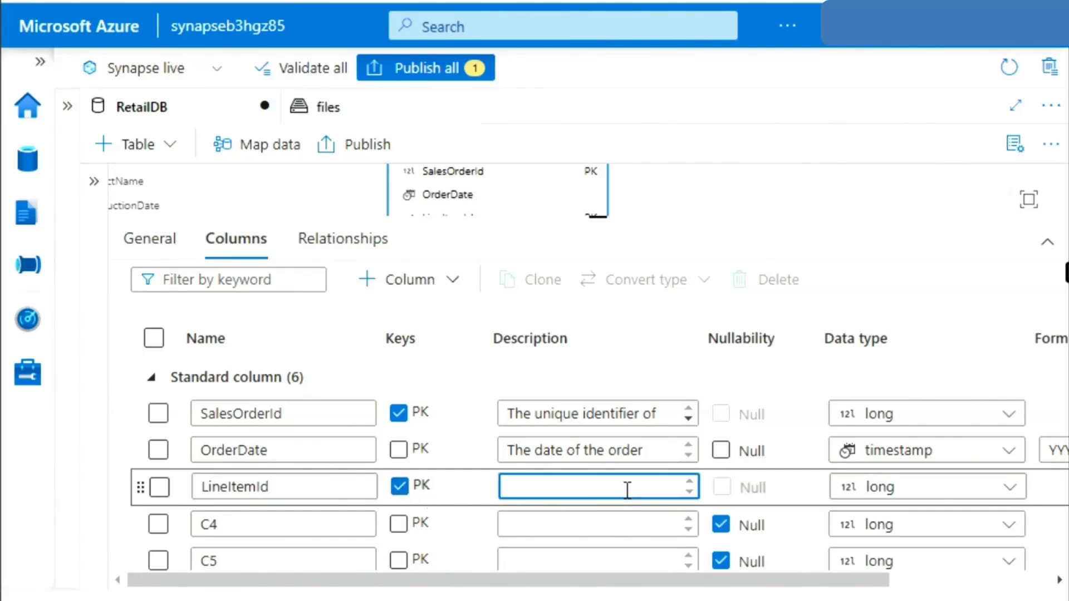
text(The )
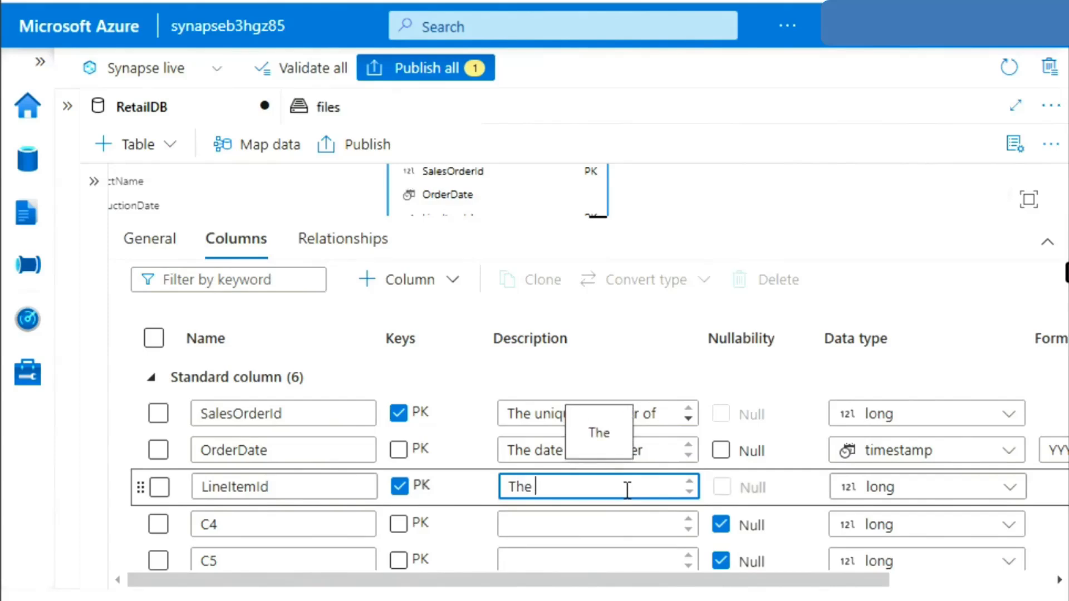
text(l)
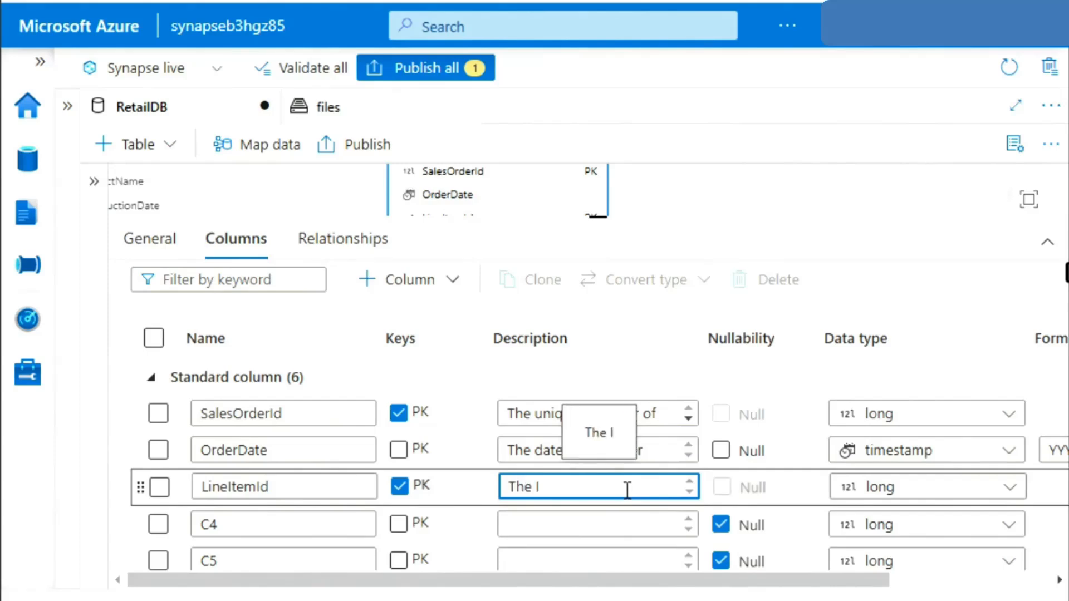
text(D)
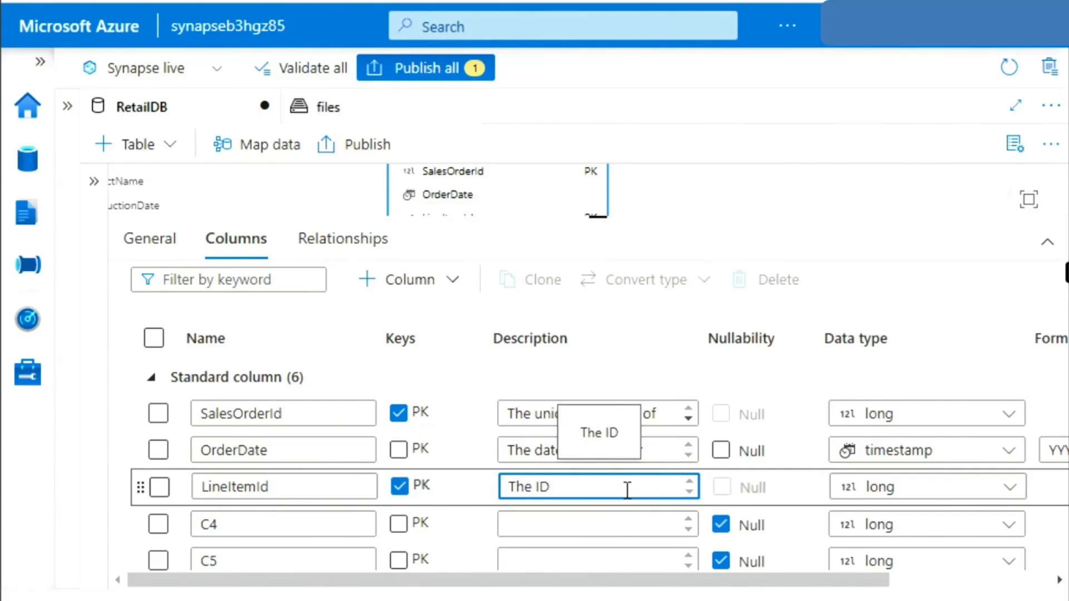
text( of)
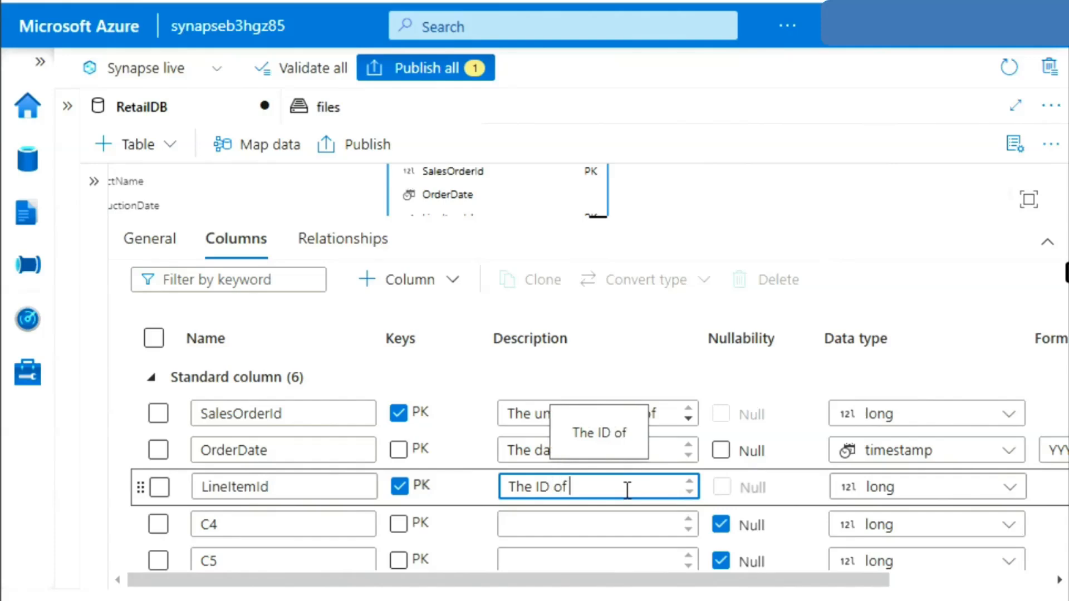
text( an individual)
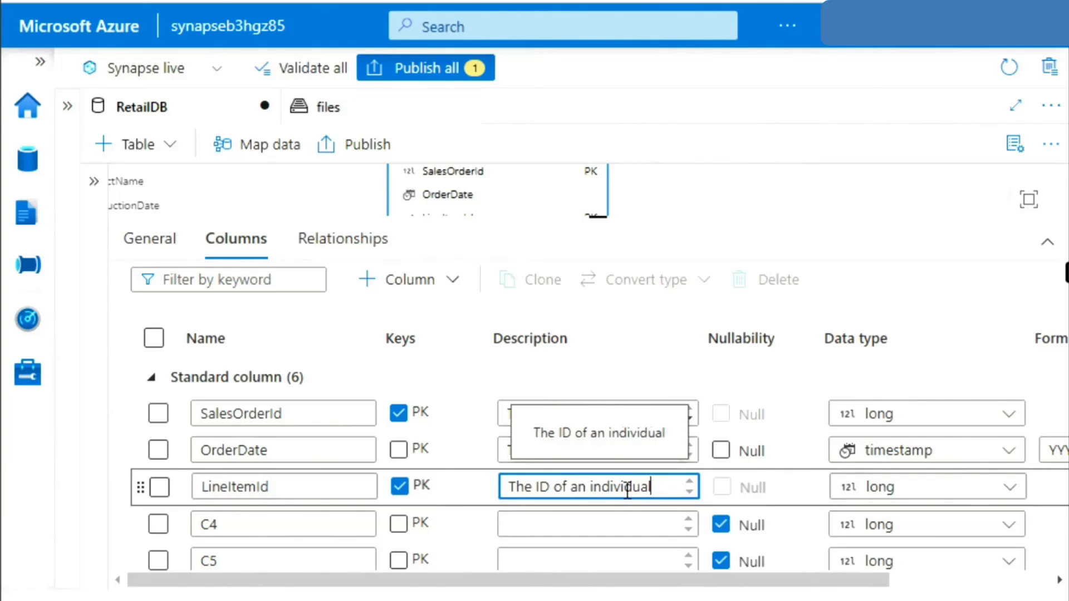
text( line i)
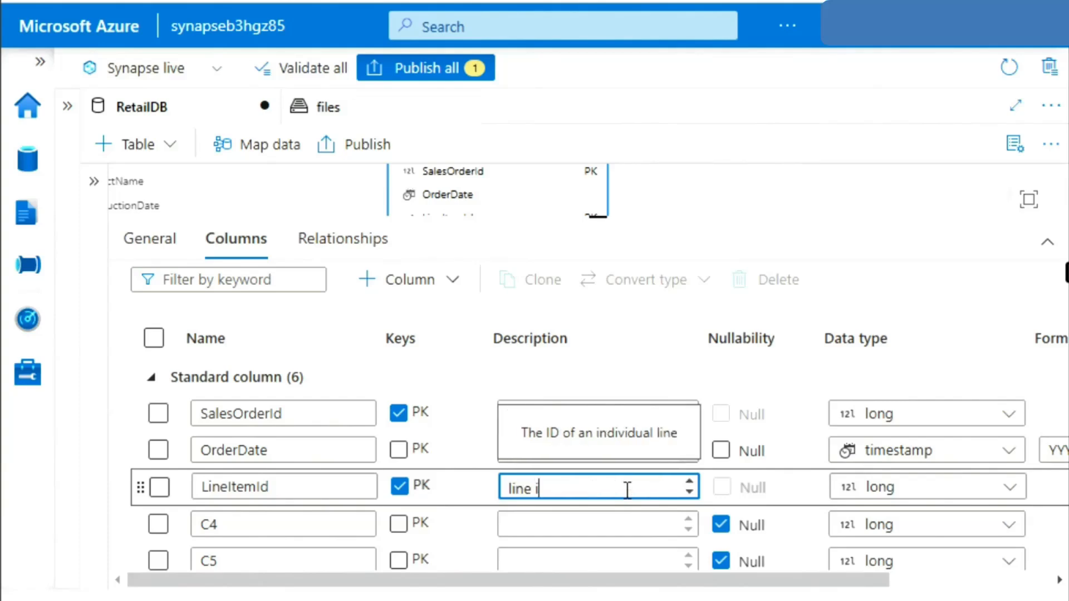
text(tem)
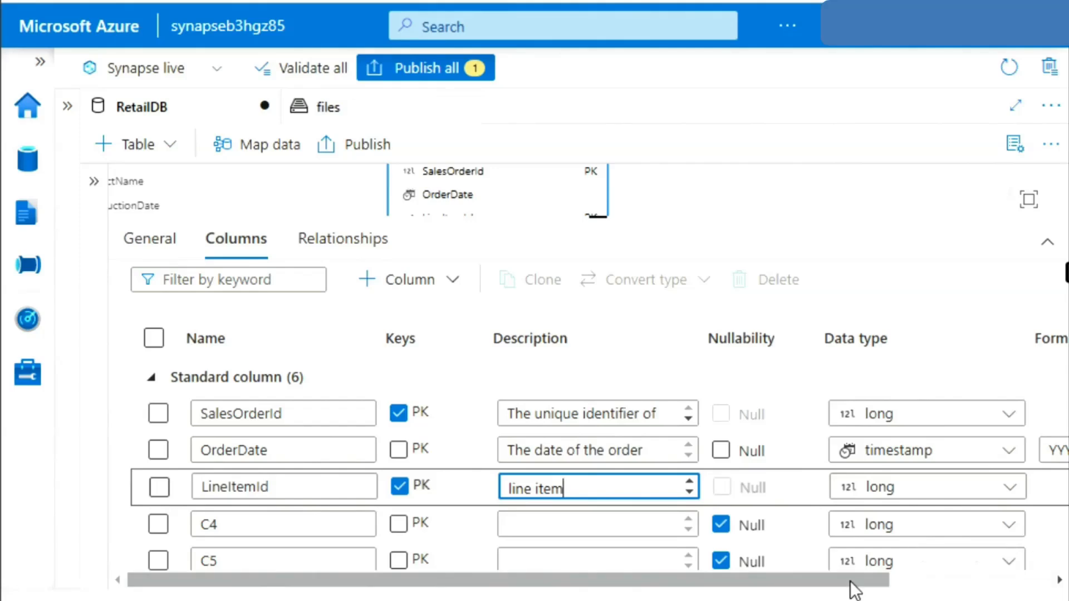
scroll(902, 591, right, 3)
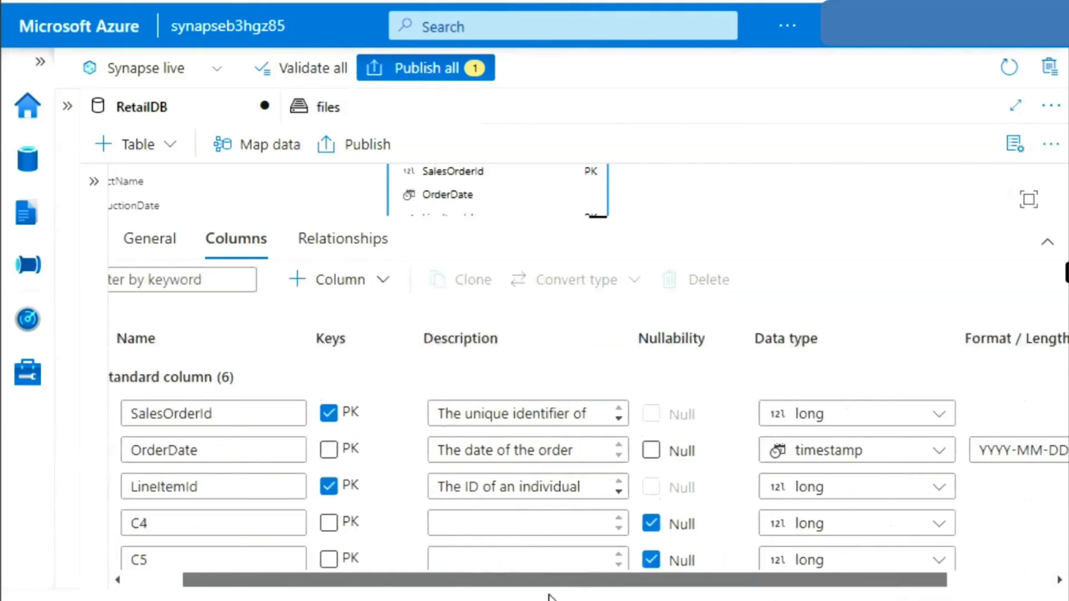
scroll(548, 595, left, 3)
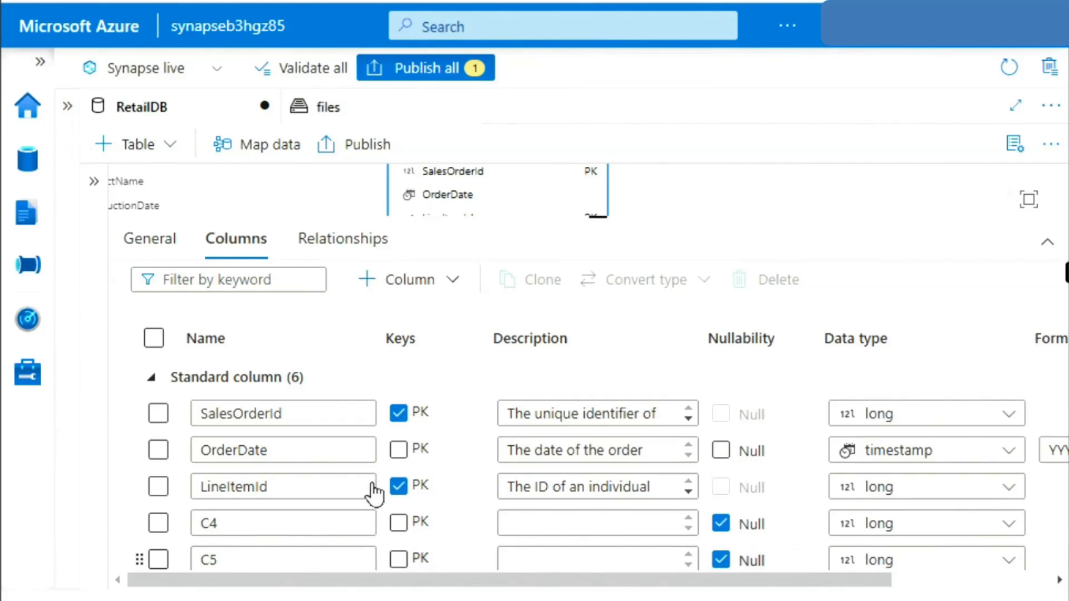
- Rename the SalesOrder table's C4 column as CustomerId
click(273, 531)
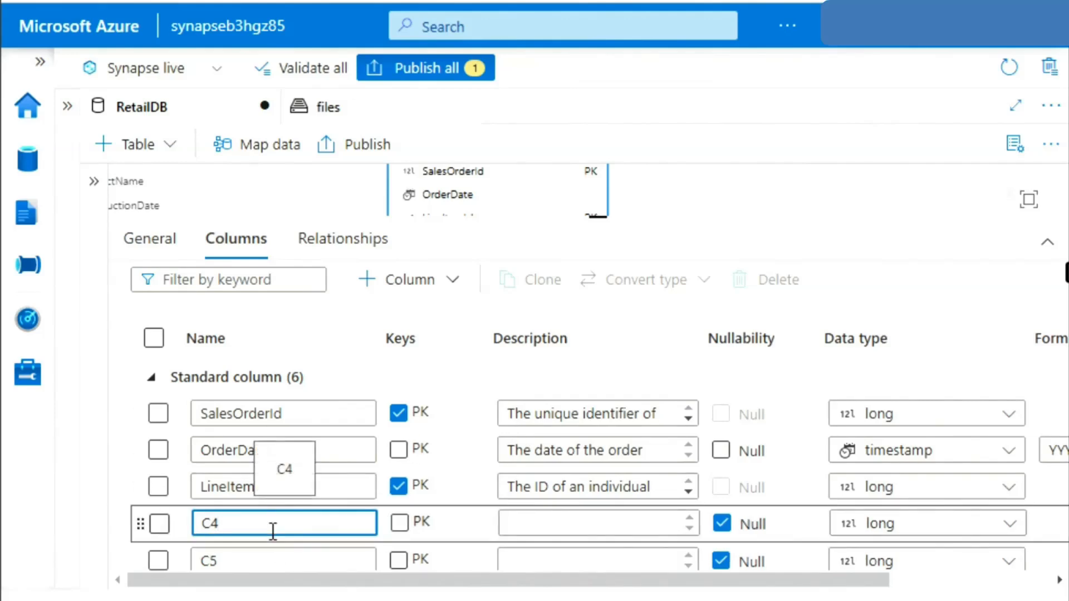
key(BackSpace)
key(BackSpace)
text(Custome)
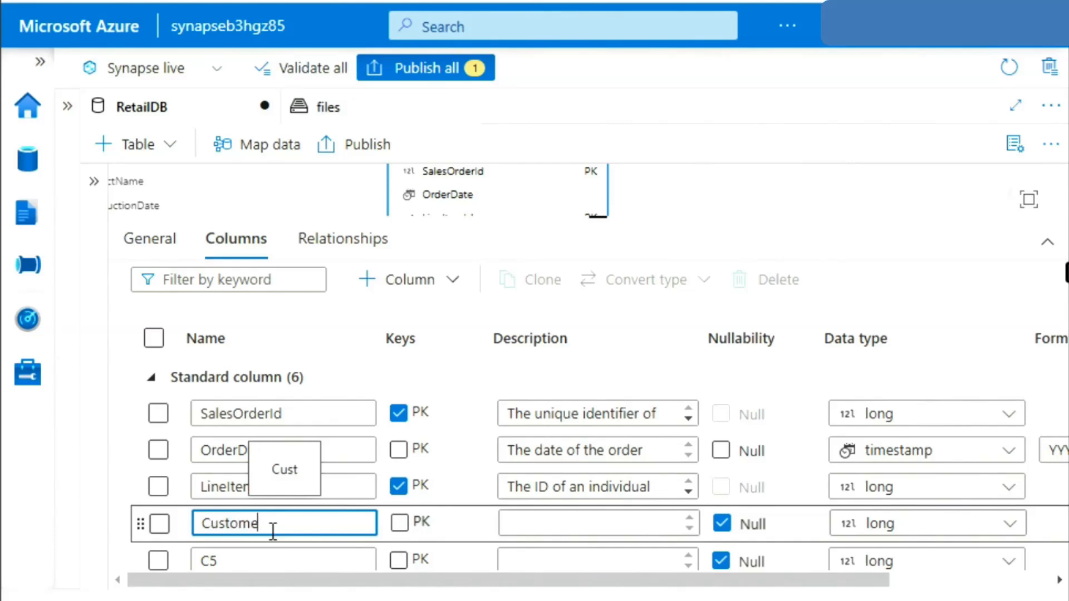
text(rId)
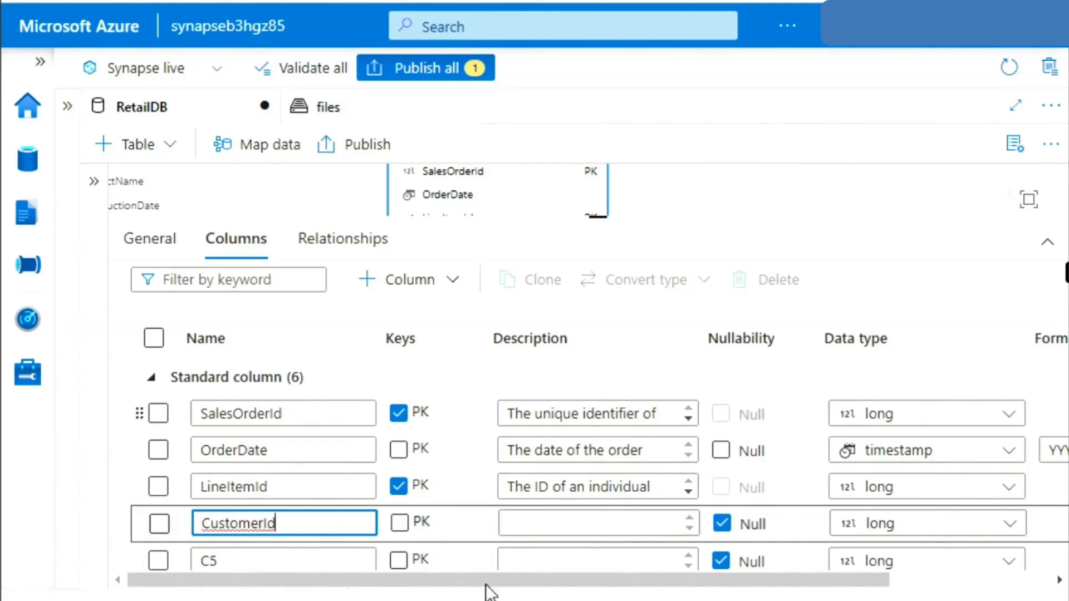
- Enter "The customer" as the CustomerId column's description and make the column non-nullable
click(576, 522)
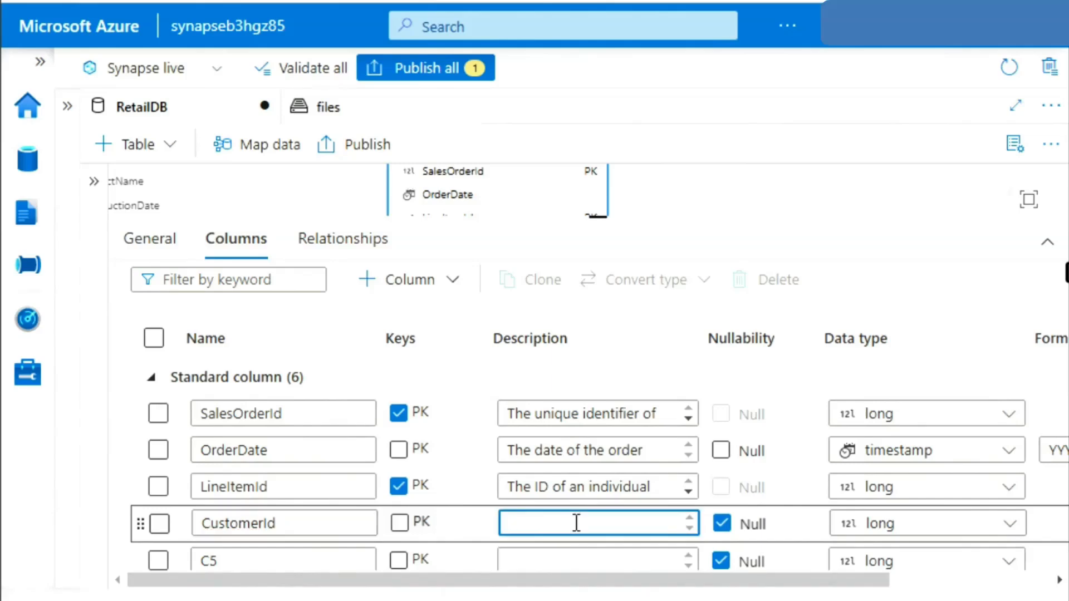
text(The )
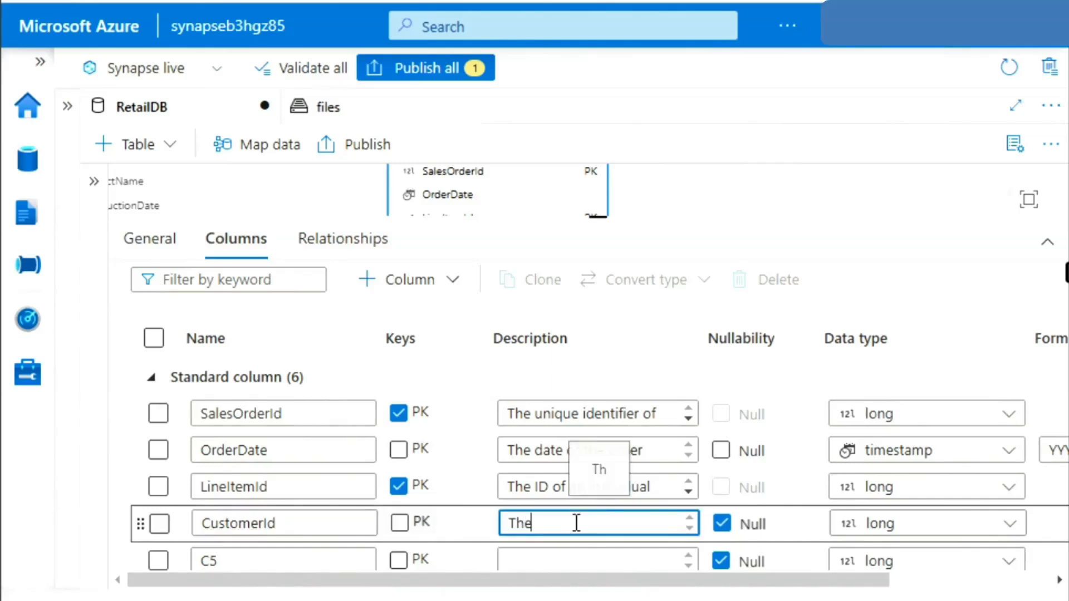
text(cus)
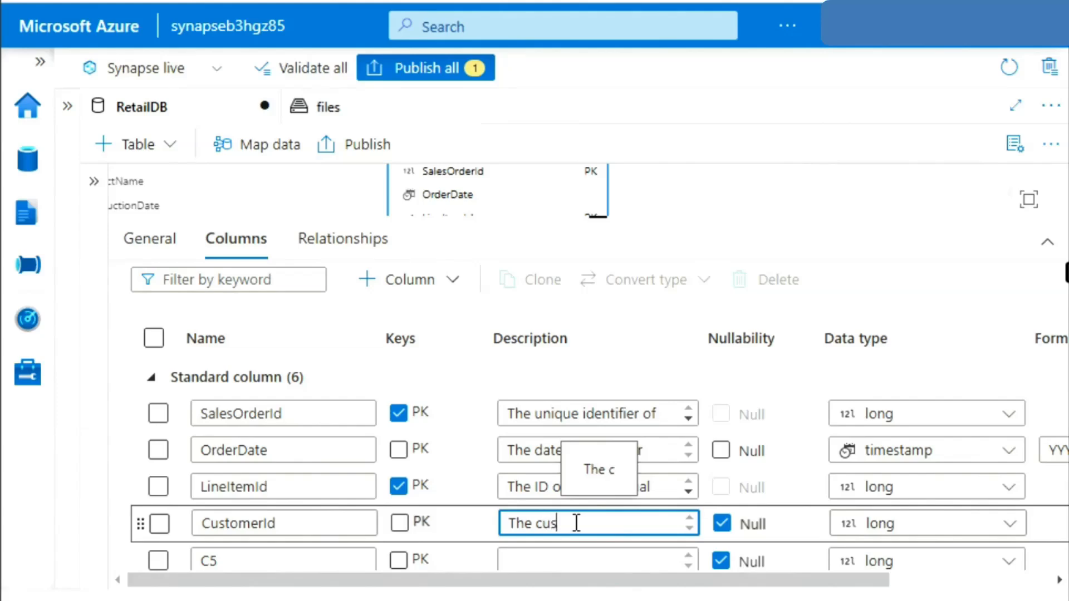
text(tomer)
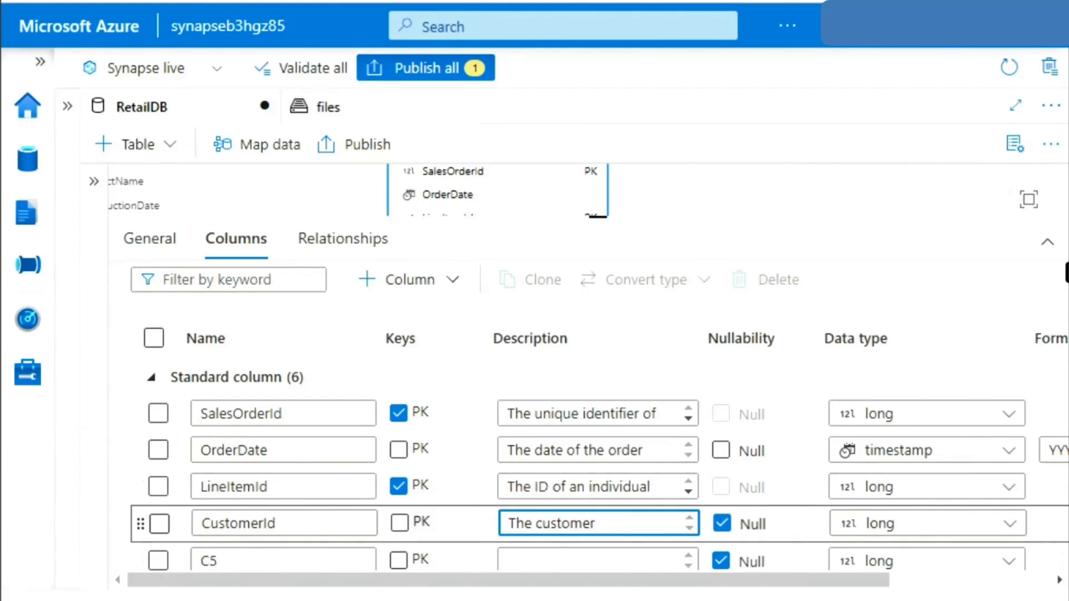
click(722, 523)
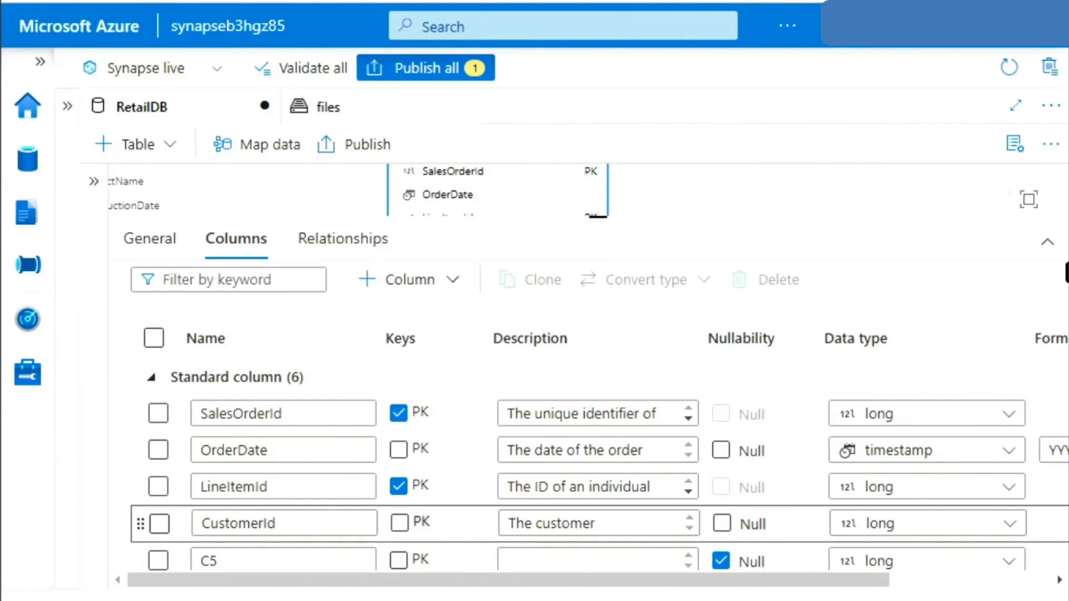
- Rename the SalesOrder table's C5 column as ProductId
click(257, 561)
key(BackSpace)
key(BackSpace)
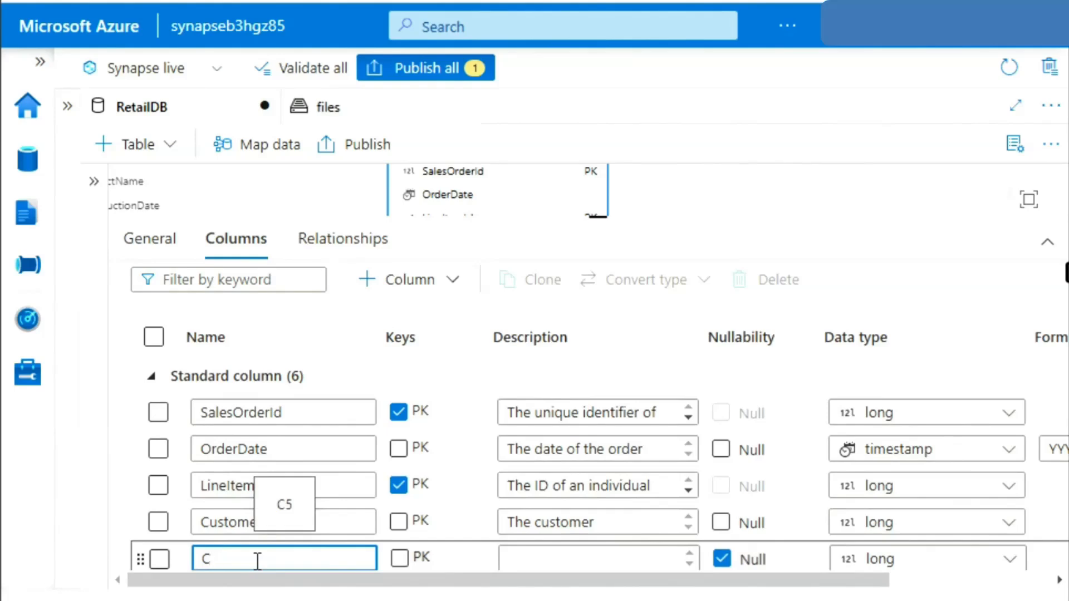
text(P)
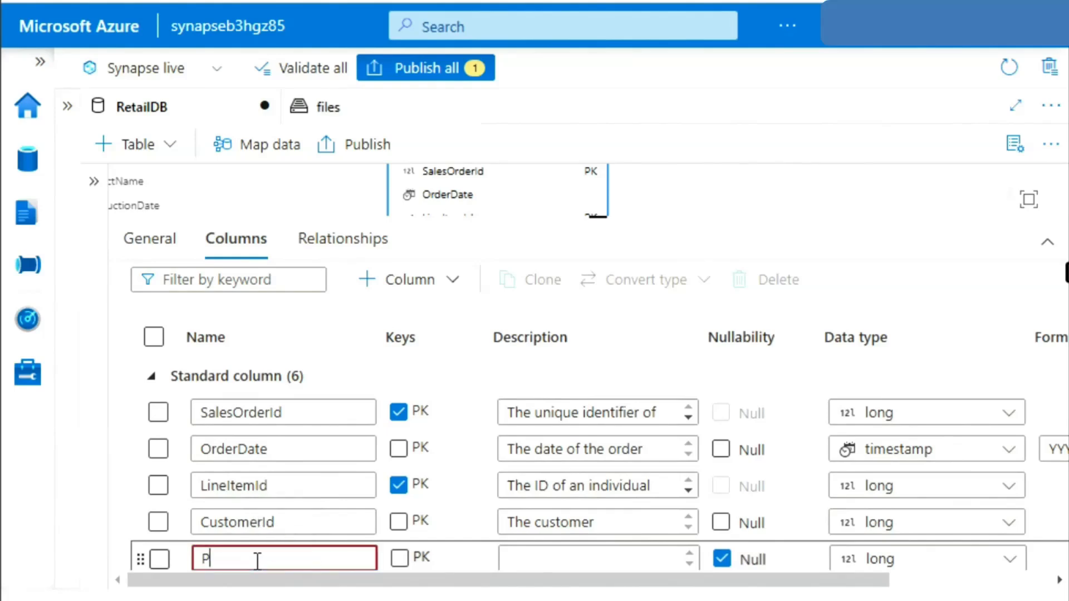
text(roduct)
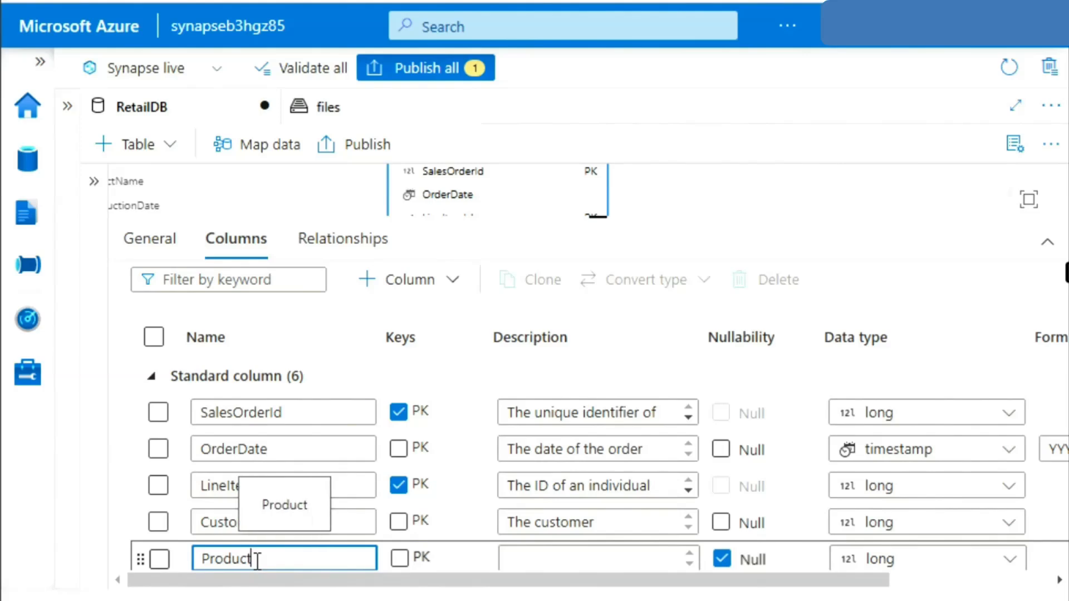
text(Id)
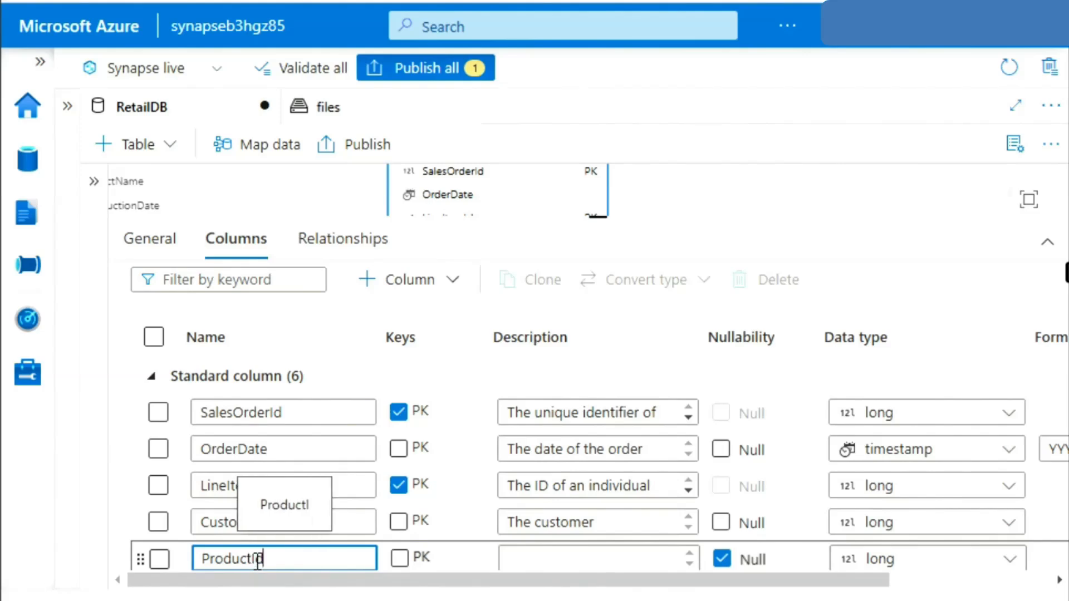
- Enter "The Product" as the ProductId column's description and make the column non-nullable
click(558, 562)
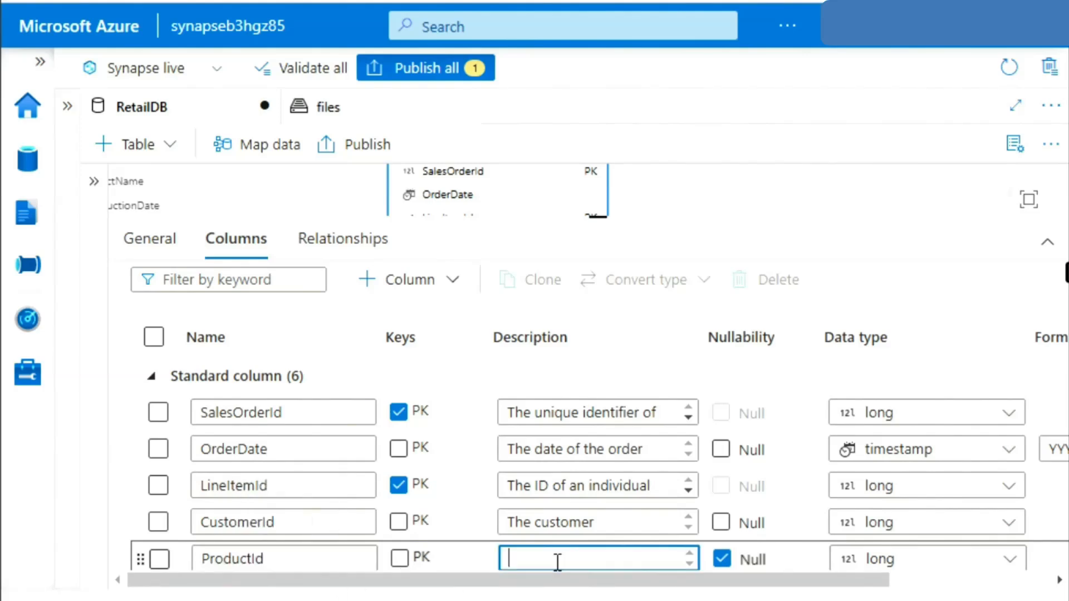
text(Th)
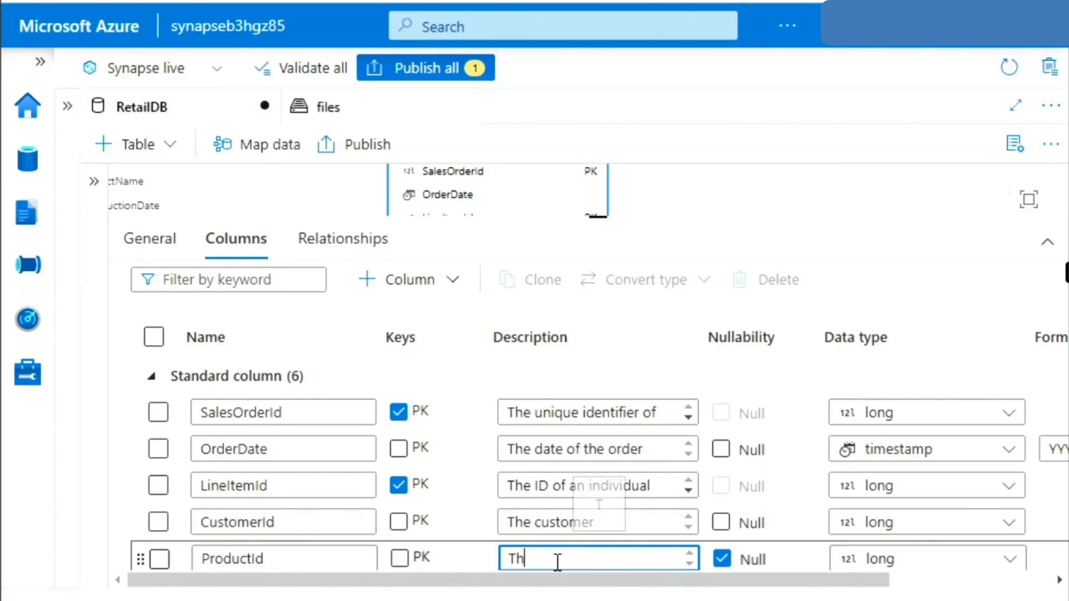
text(e P)
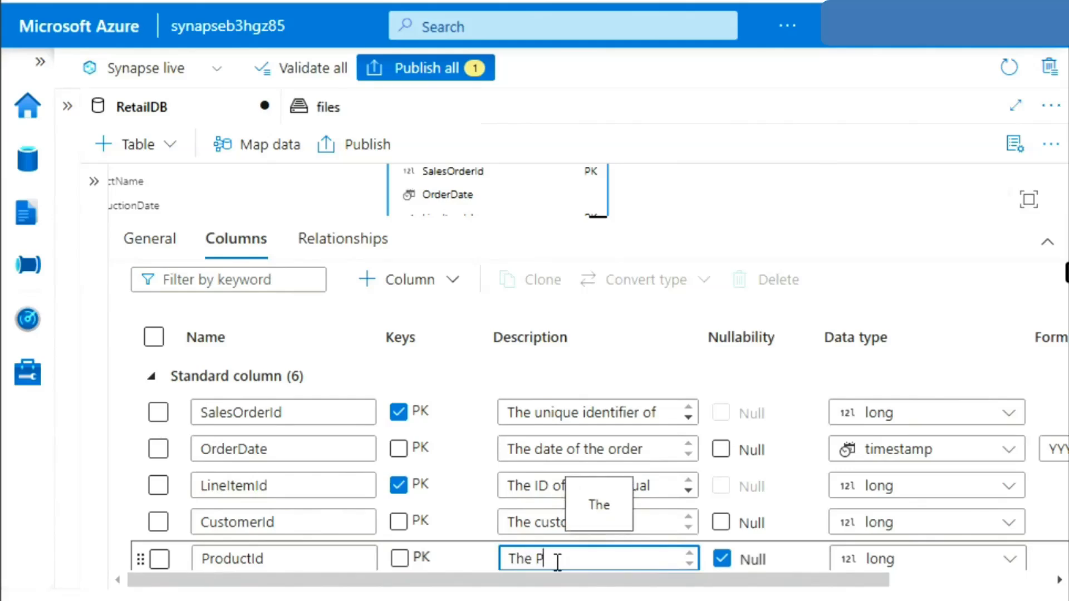
text(roduct)
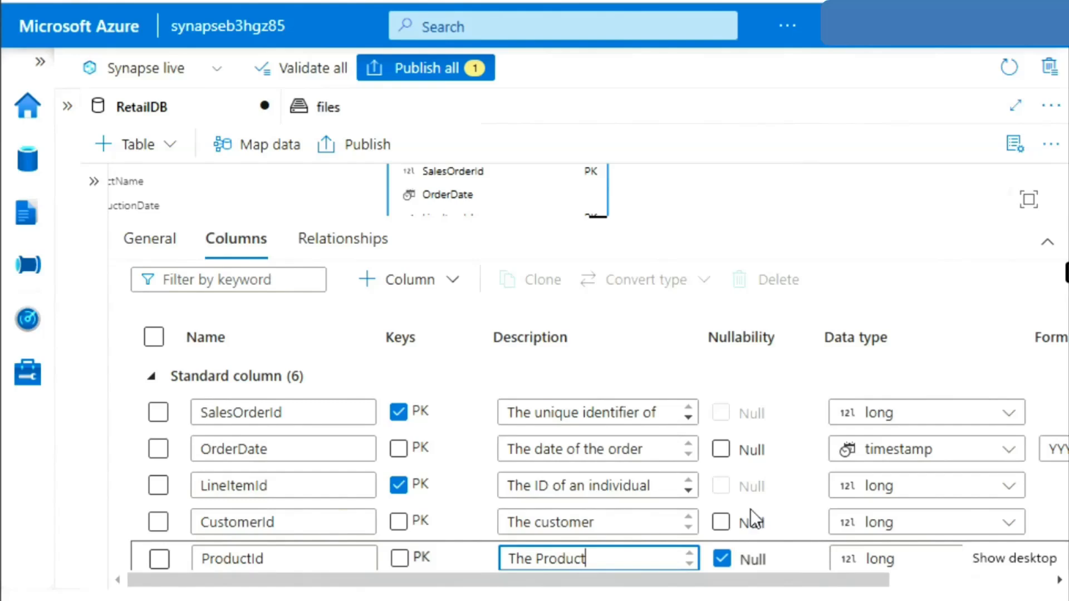
click(722, 558)
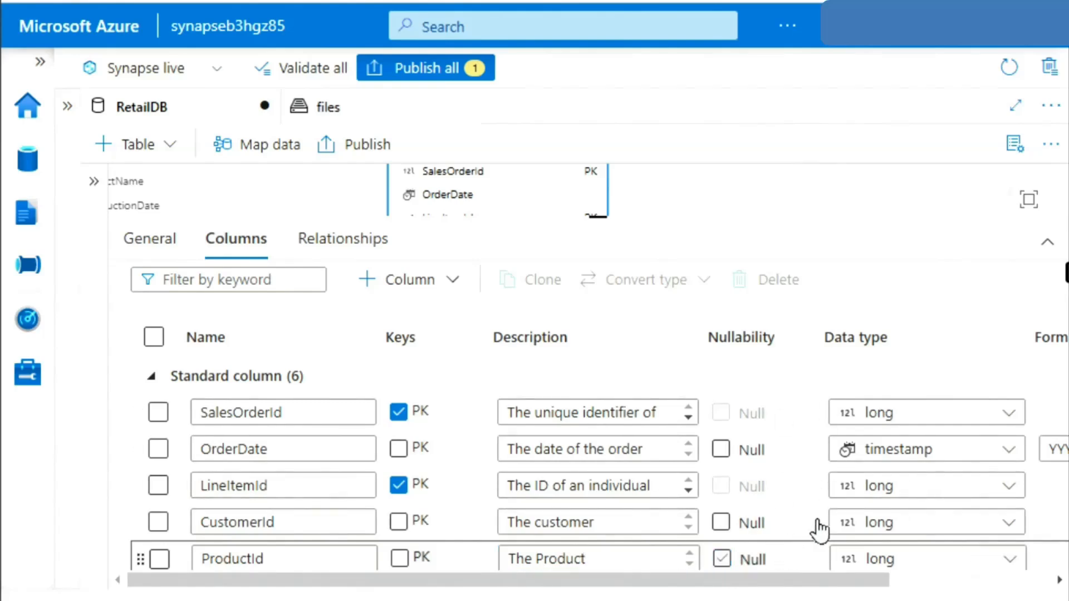
- Rename the SalesOrder table's C6 column as Quantity
scroll(818, 530, down, 2)
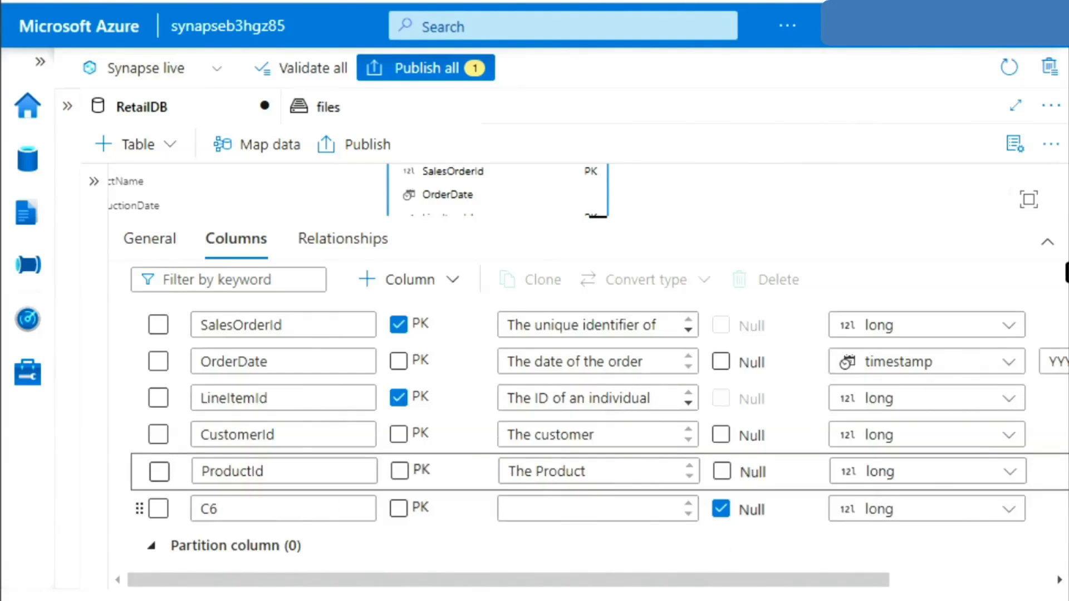
click(255, 516)
key(BackSpace)
key(BackSpace)
text(Quantity)
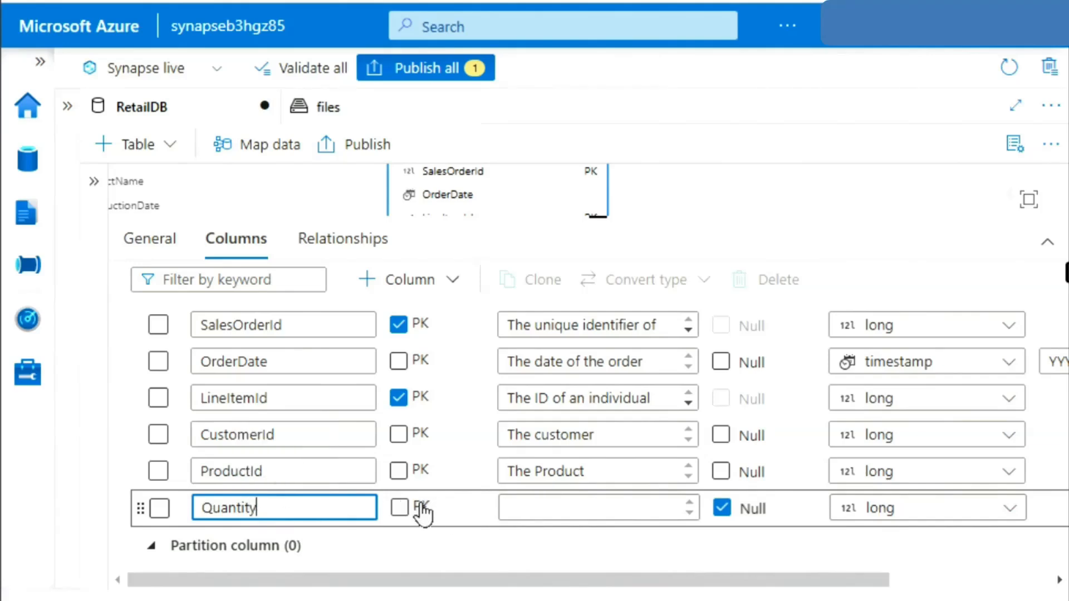
- Enter "The order quantity" as the Quantity column's description and make the column non-nullable
click(576, 508)
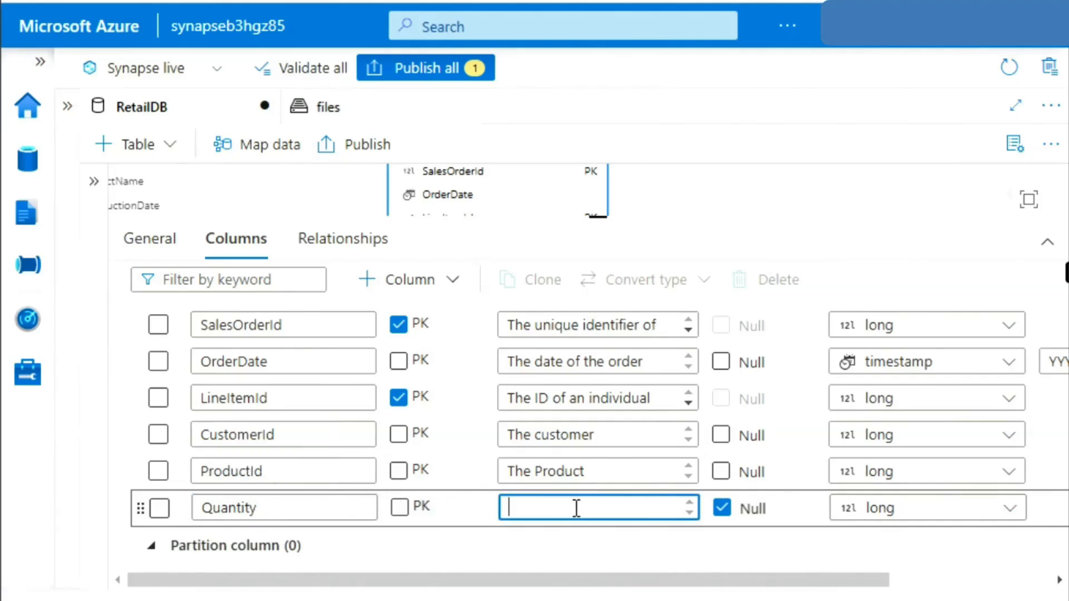
text(The)
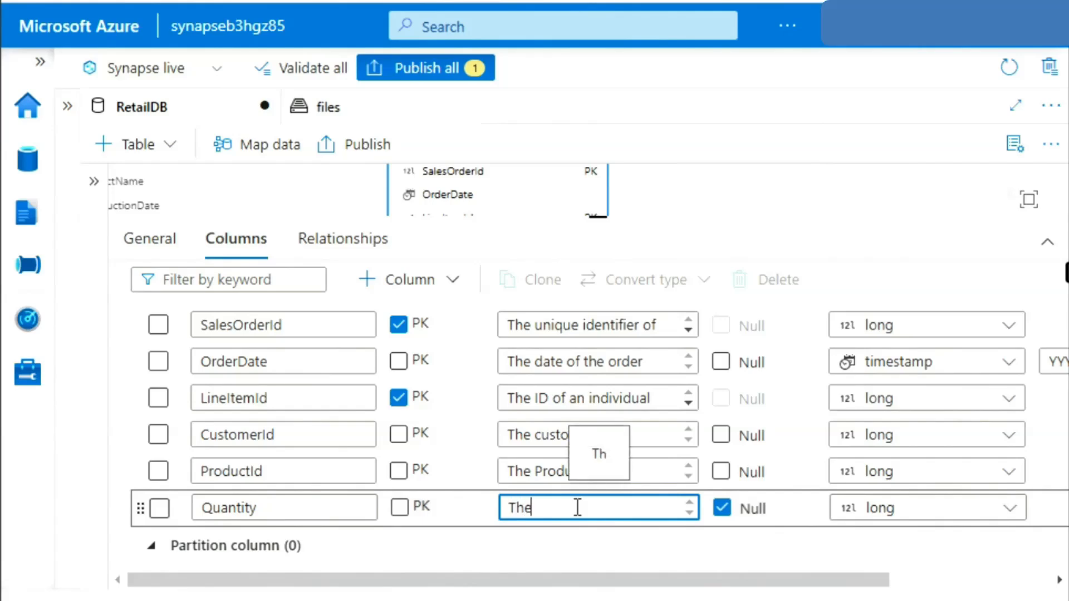
text( or)
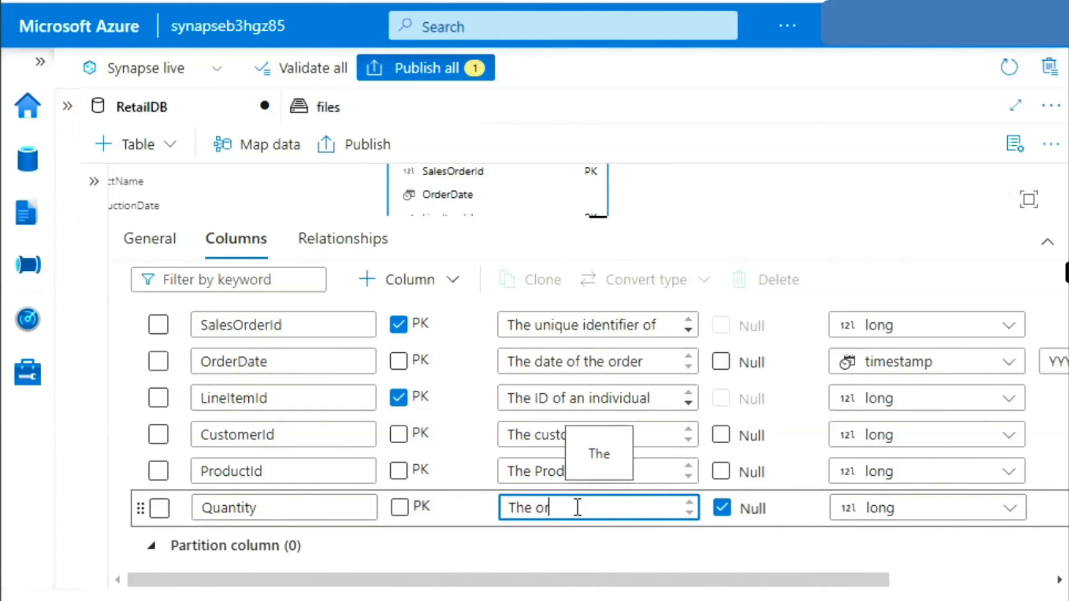
text(der quant)
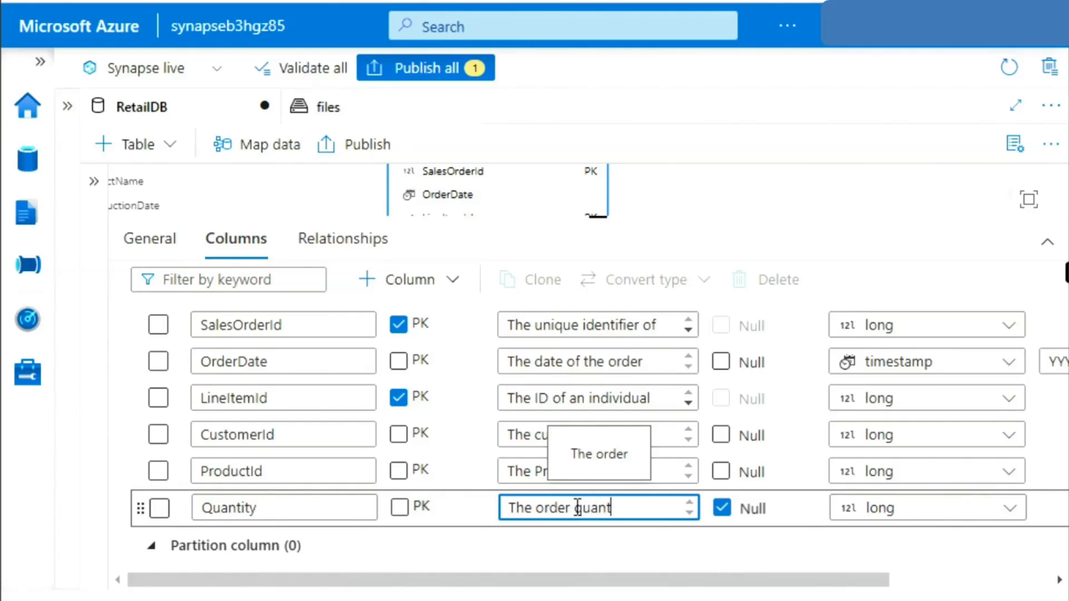
text(ity)
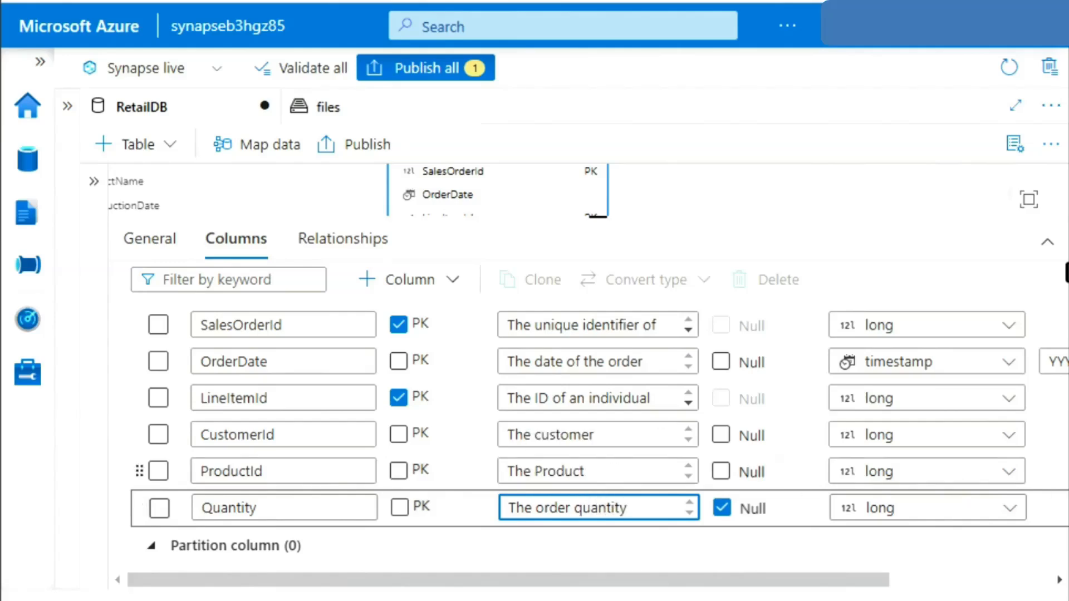
click(723, 507)
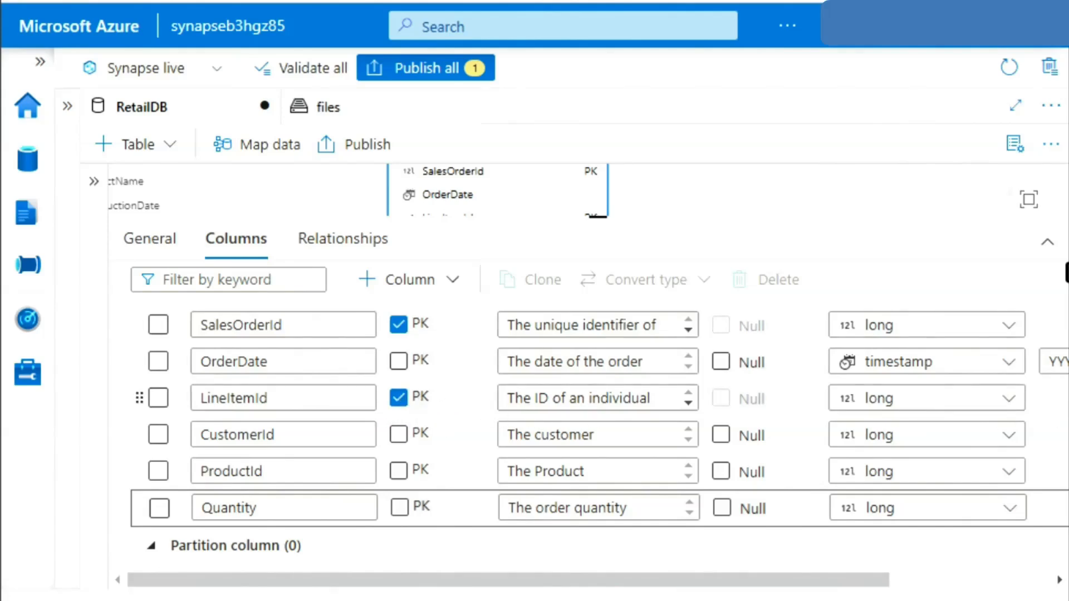
- Add a relationship to SalesOrder that links the Customer table's CustomerId column to SalesOrder's CustomerId column
click(346, 243)
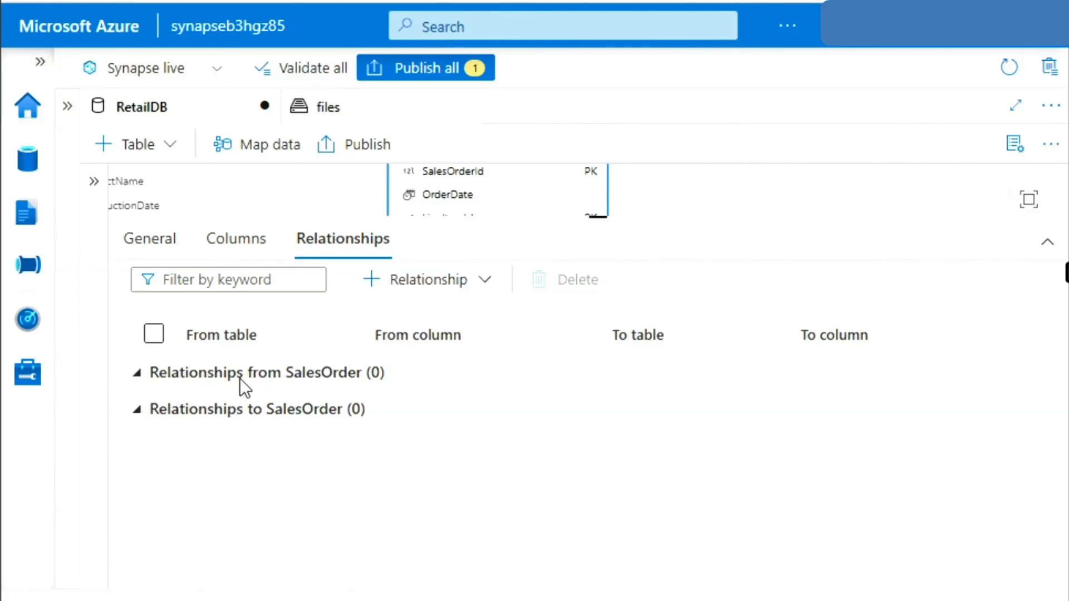
click(273, 381)
click(142, 375)
click(428, 284)
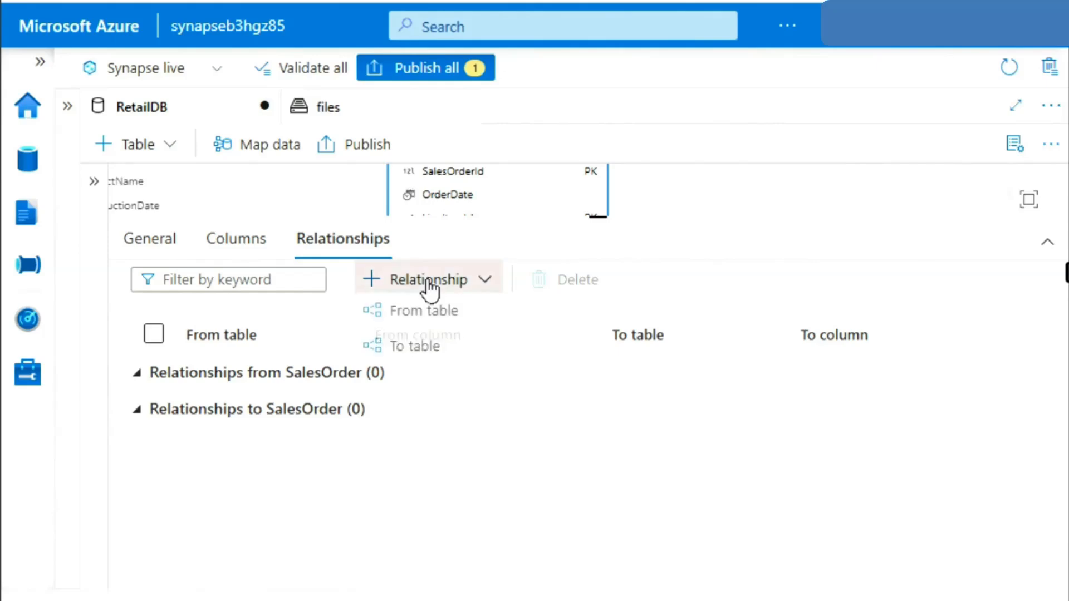
click(426, 352)
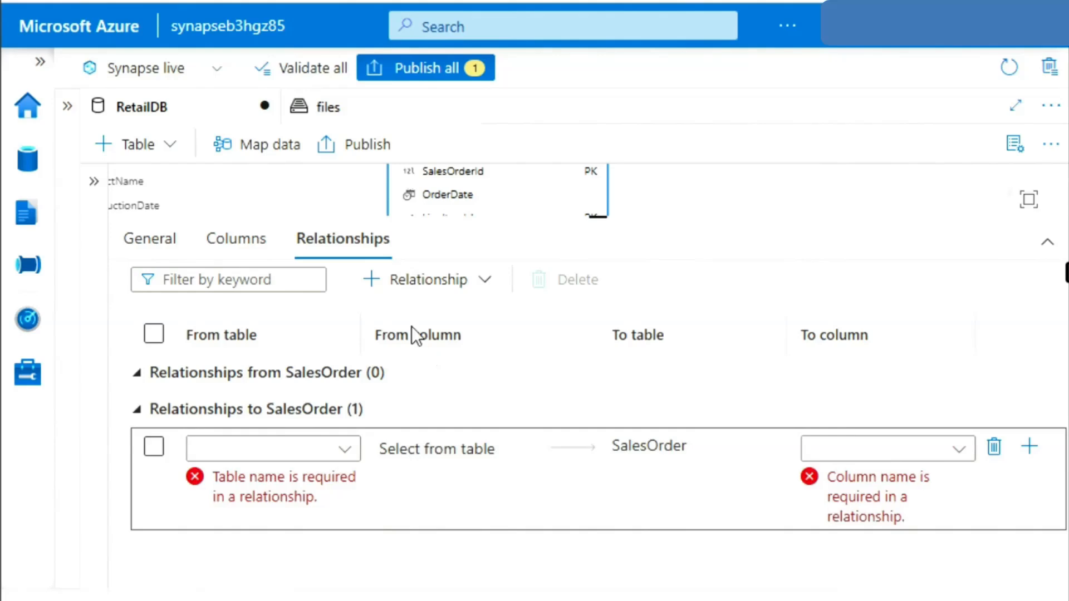
click(347, 457)
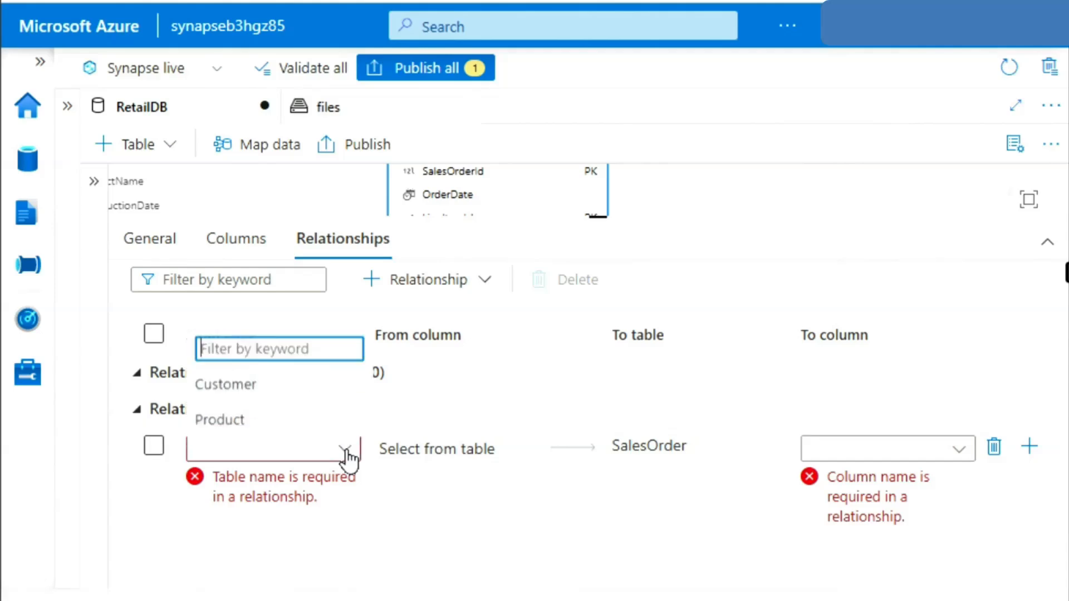
click(240, 382)
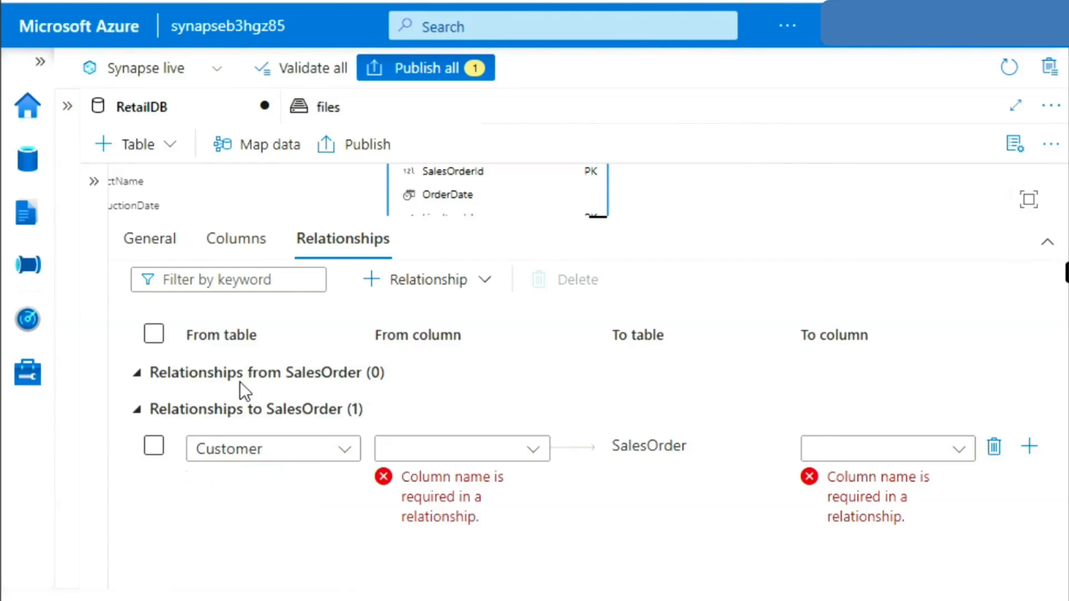
click(536, 452)
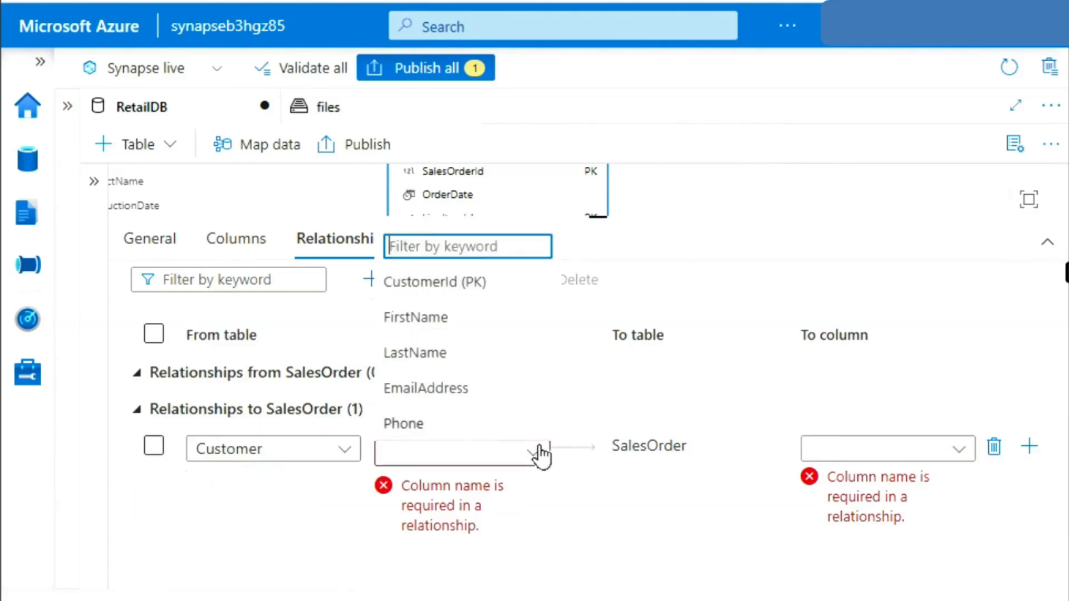
click(424, 281)
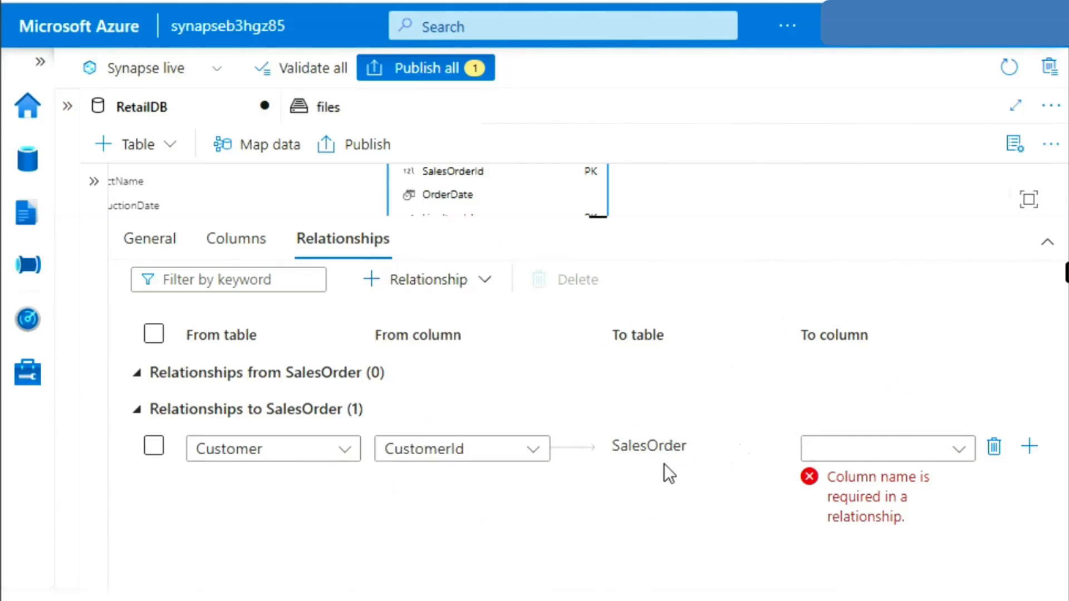
click(966, 450)
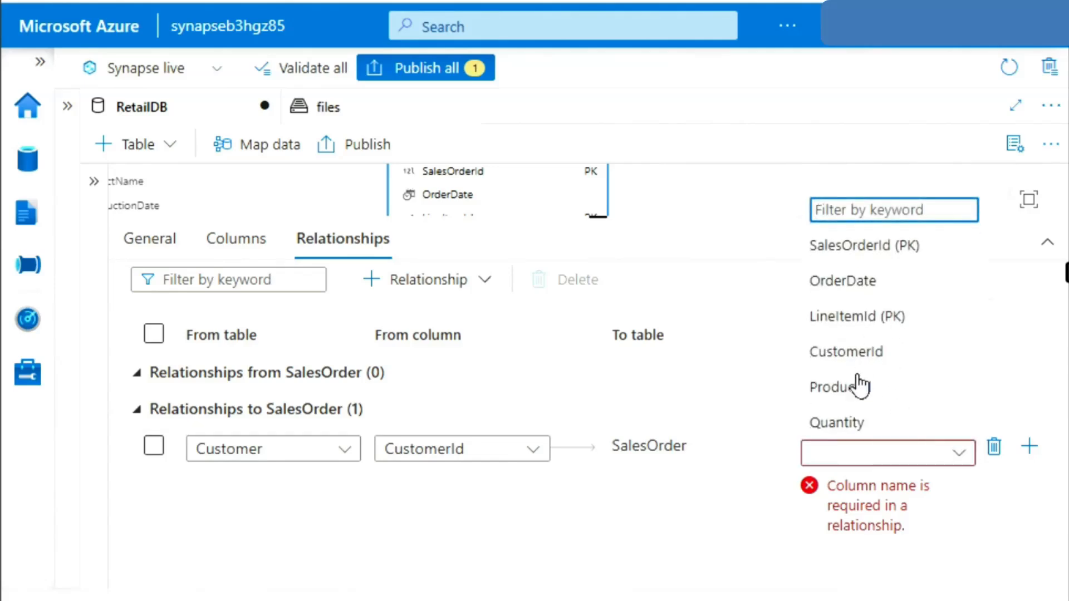
click(941, 372)
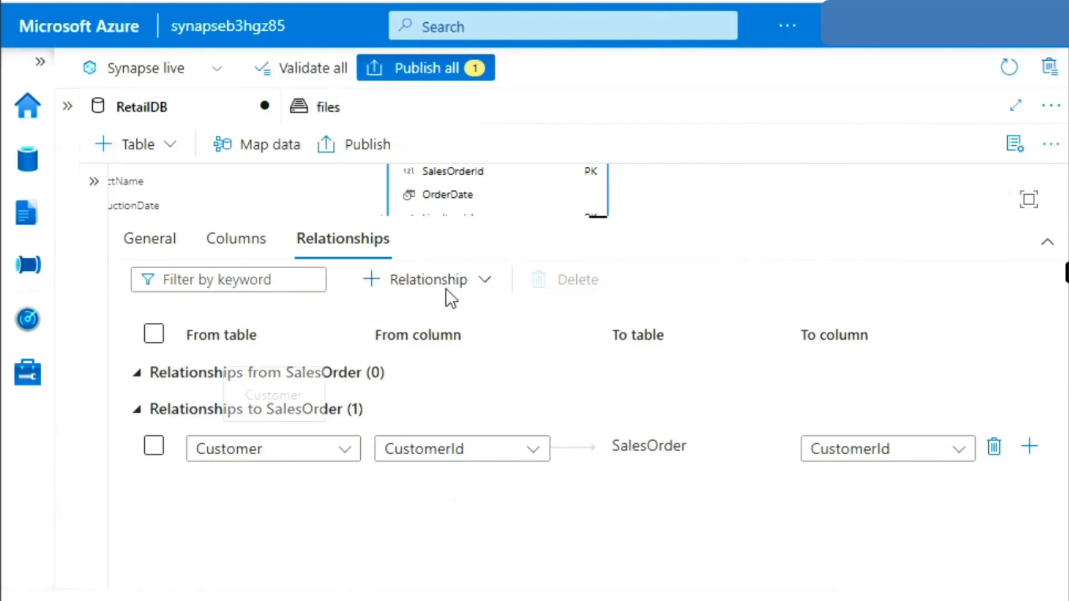
- Add a second relationship to SalesOrder that links the Product table's ProductId column to SalesOrder's ProductId column
click(412, 287)
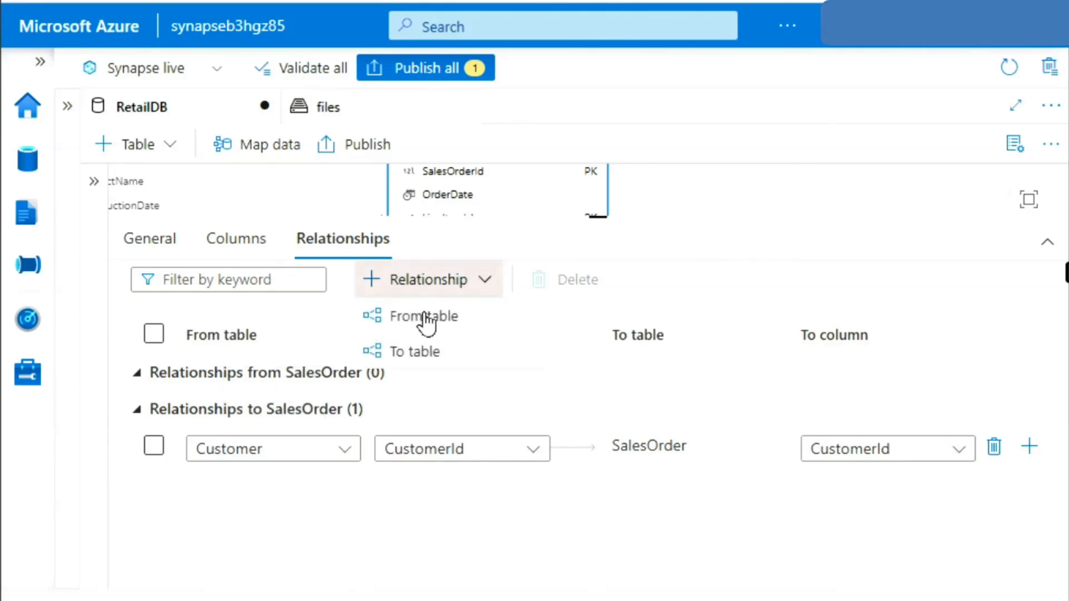
click(413, 352)
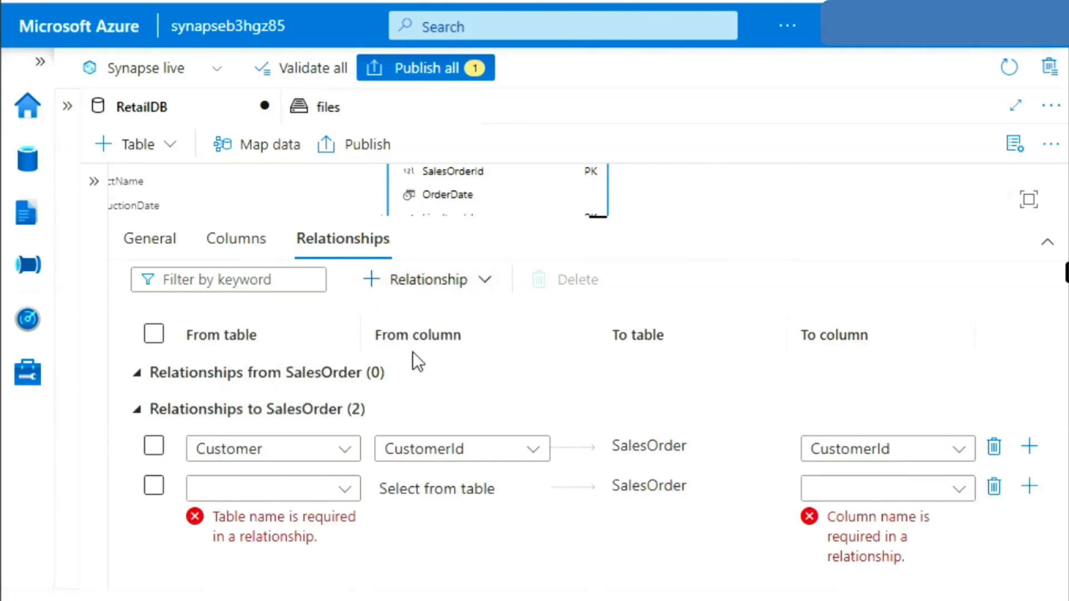
click(345, 490)
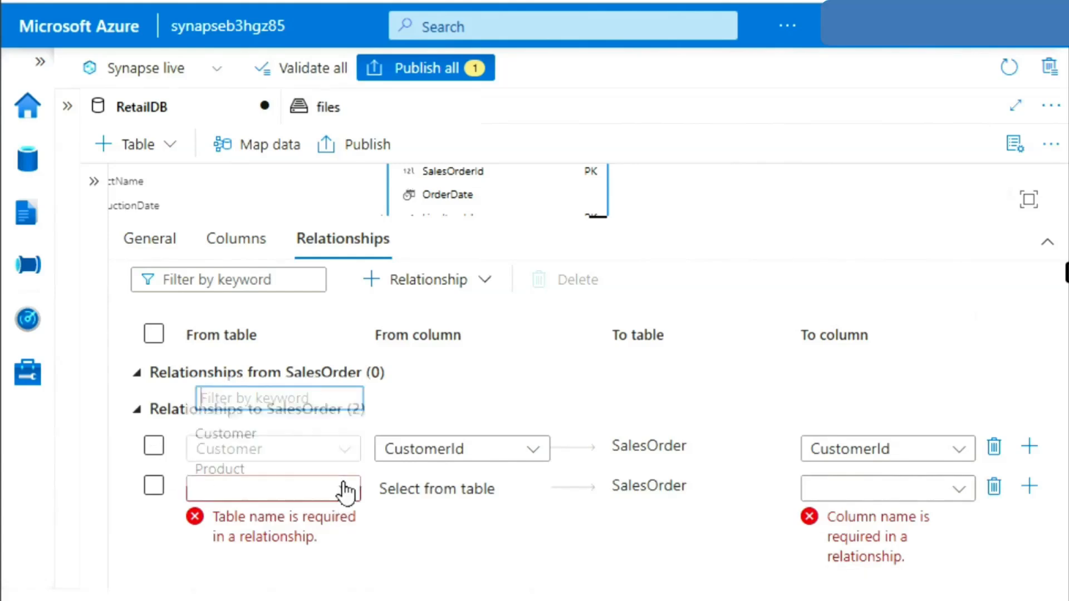
click(243, 459)
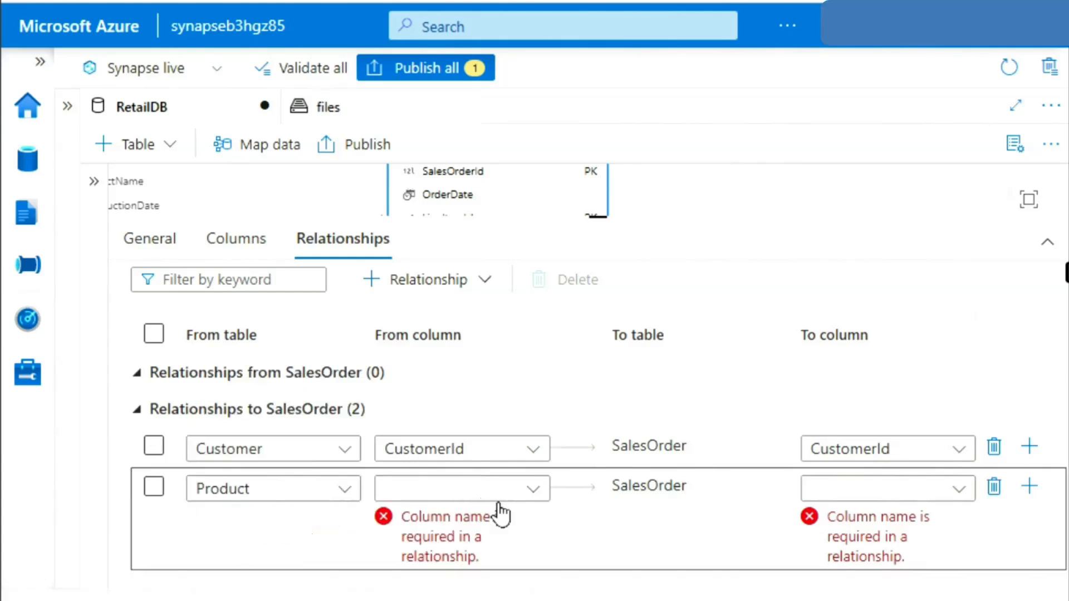
click(532, 493)
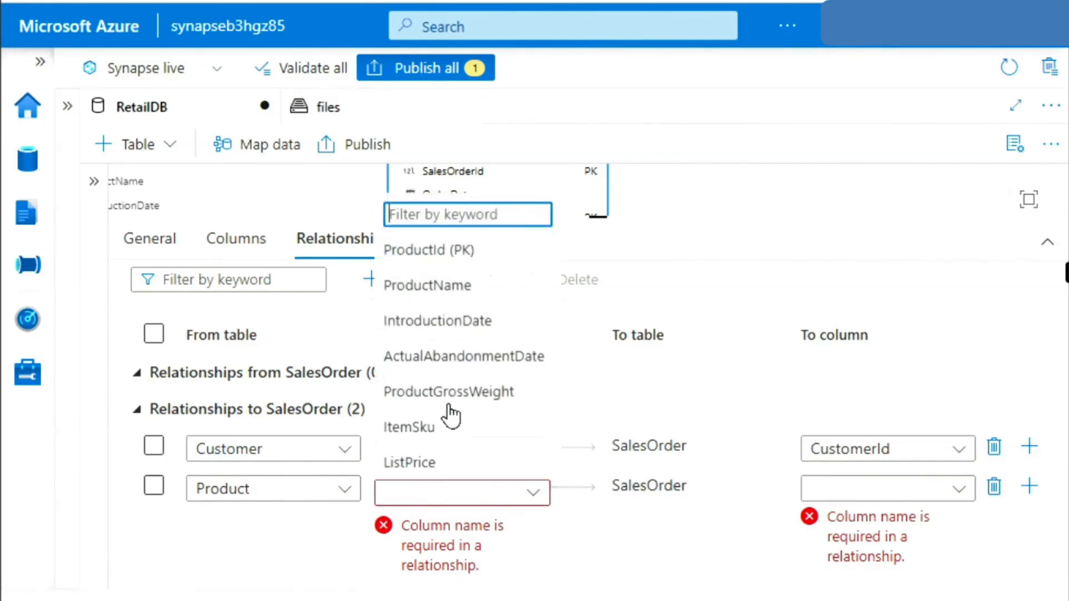
click(460, 253)
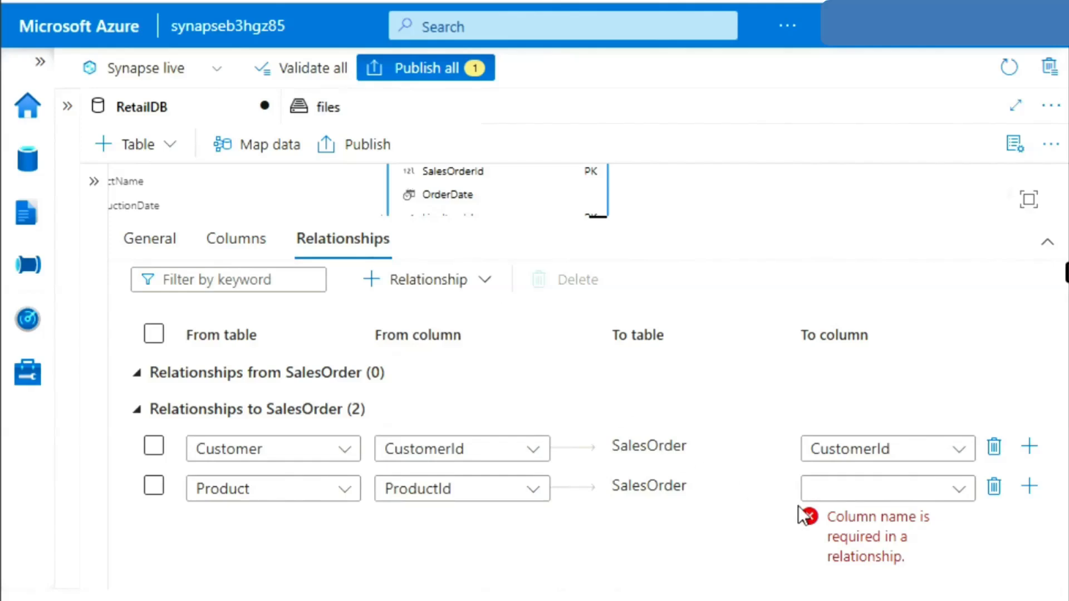
click(958, 492)
click(840, 428)
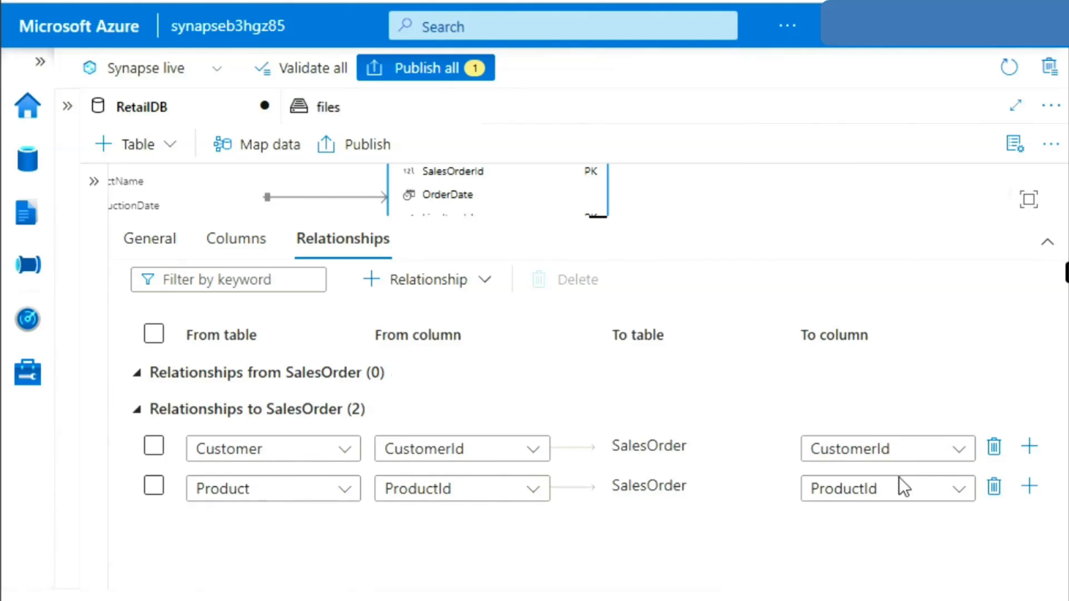
- Publish the RetailDB changes and bring the workspace's collapsed data resource list back into view
click(352, 147)
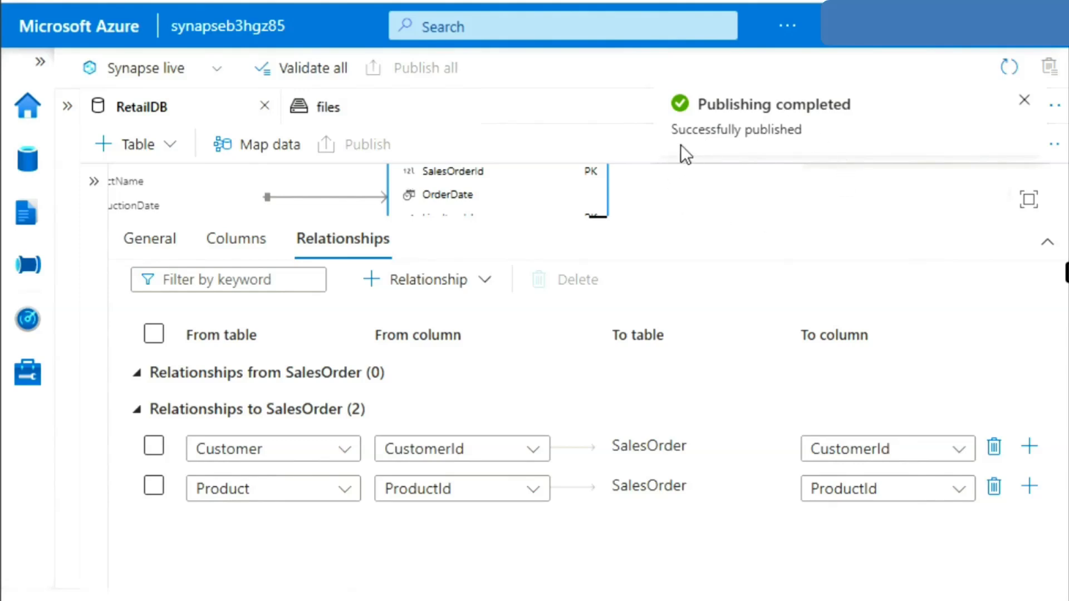
click(67, 107)
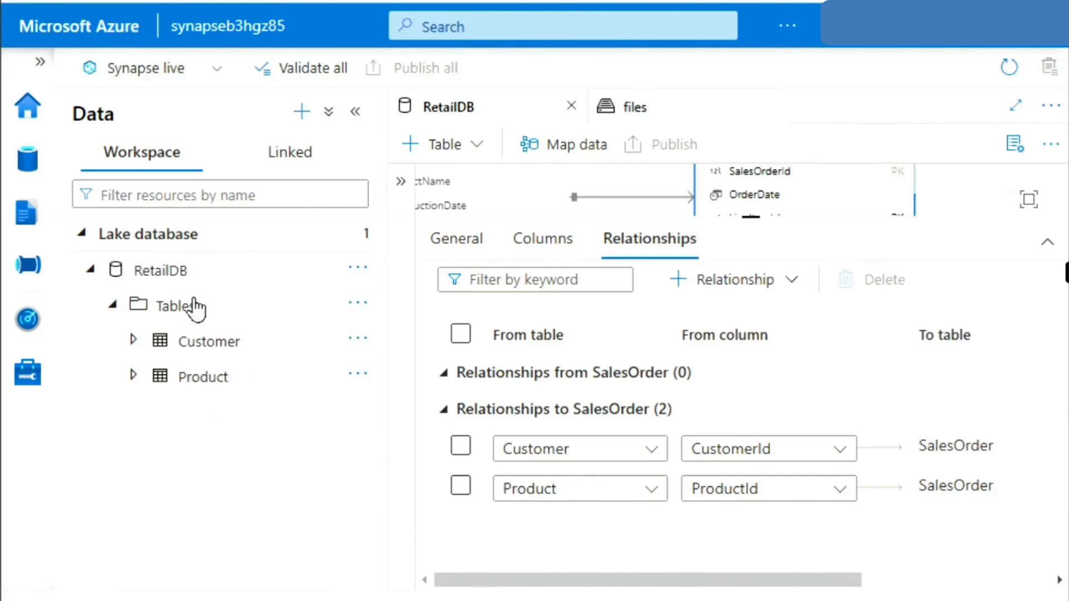
- Refresh RetailDB's table list and examine the columns of the SalesOrder table
click(358, 306)
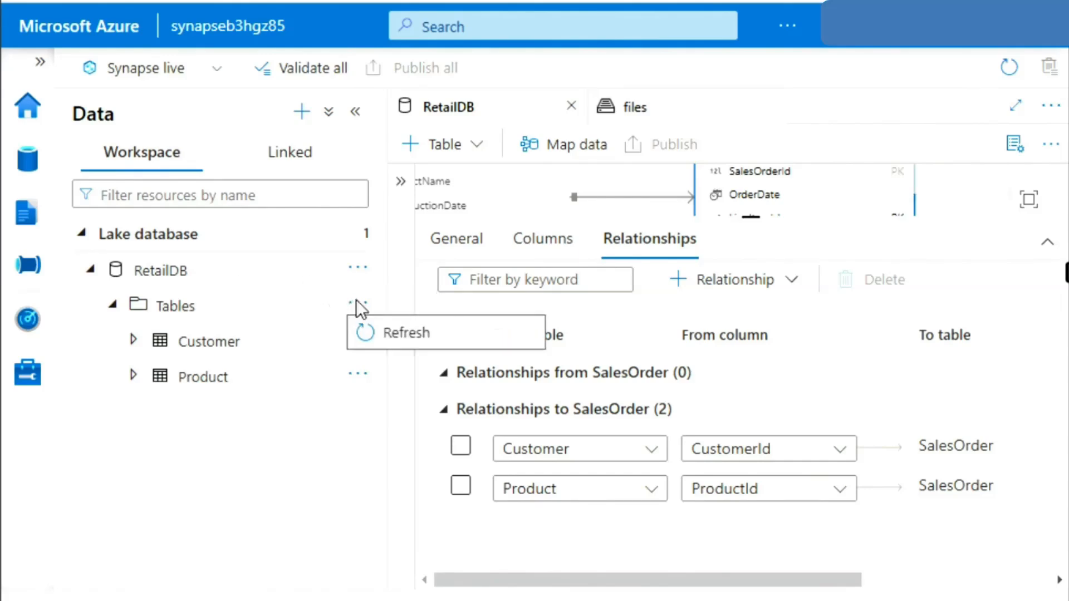
click(407, 333)
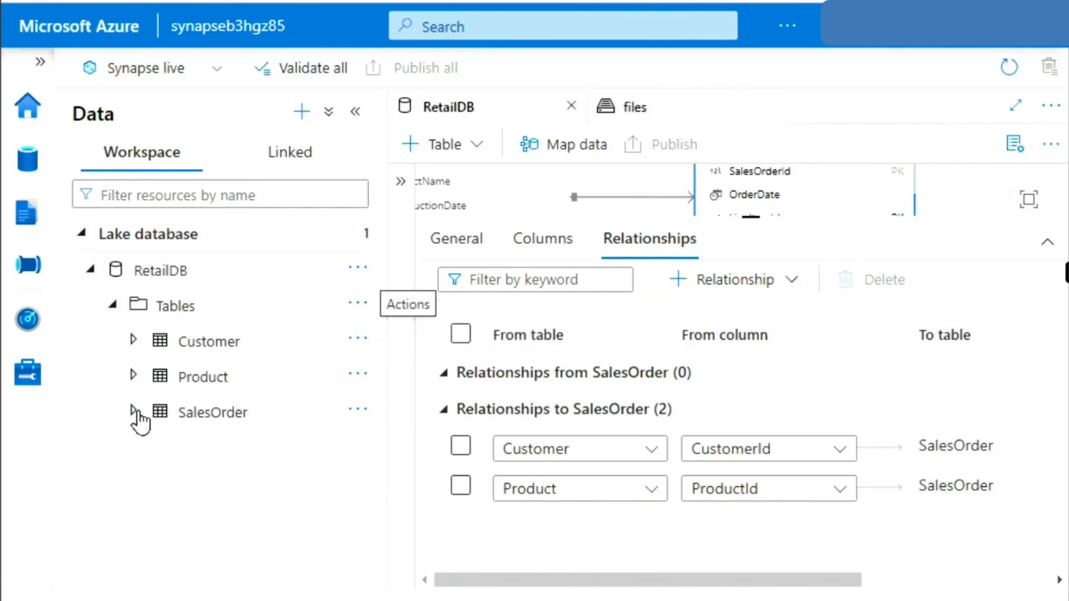
click(135, 412)
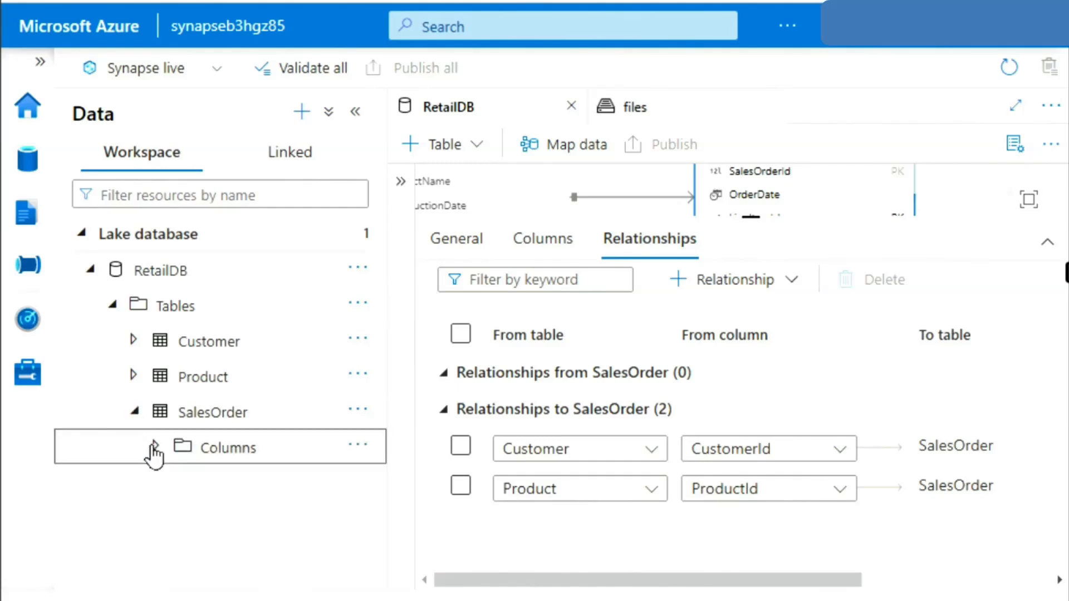
click(154, 448)
scroll(300, 504, down, 2)
drag(317, 504, 264, 543)
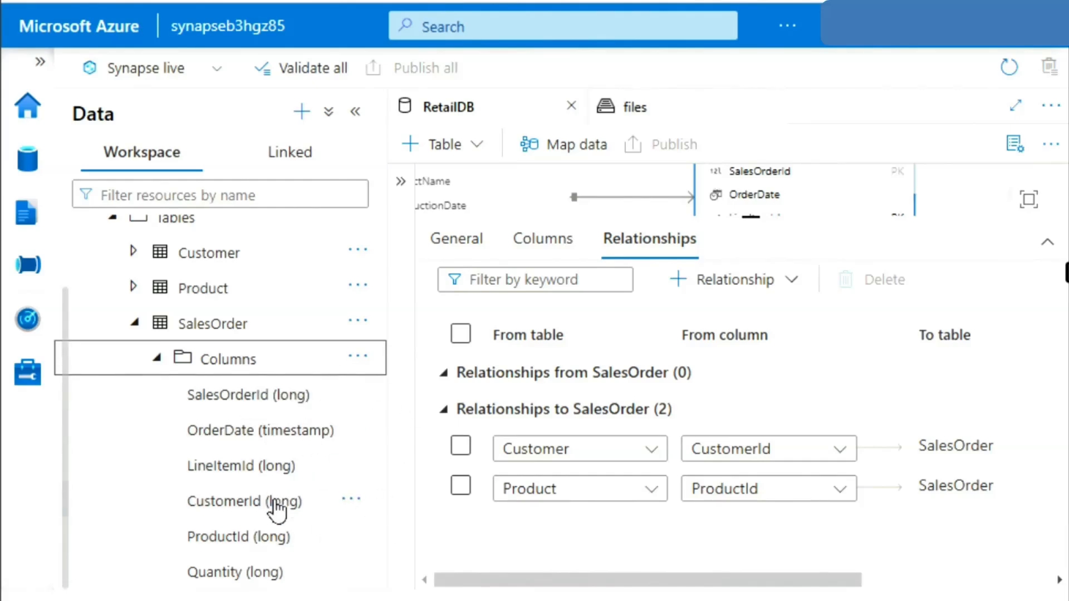
click(135, 328)
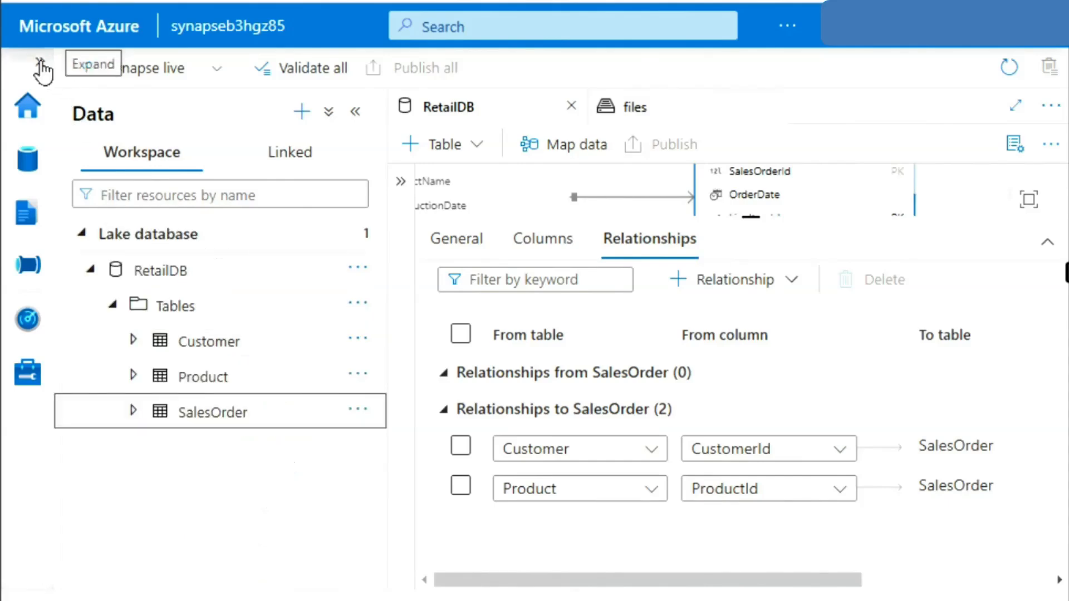
- Create a new SQL script in the Develop hub, hide its properties and collapse the side panes to enlarge the editor
click(40, 62)
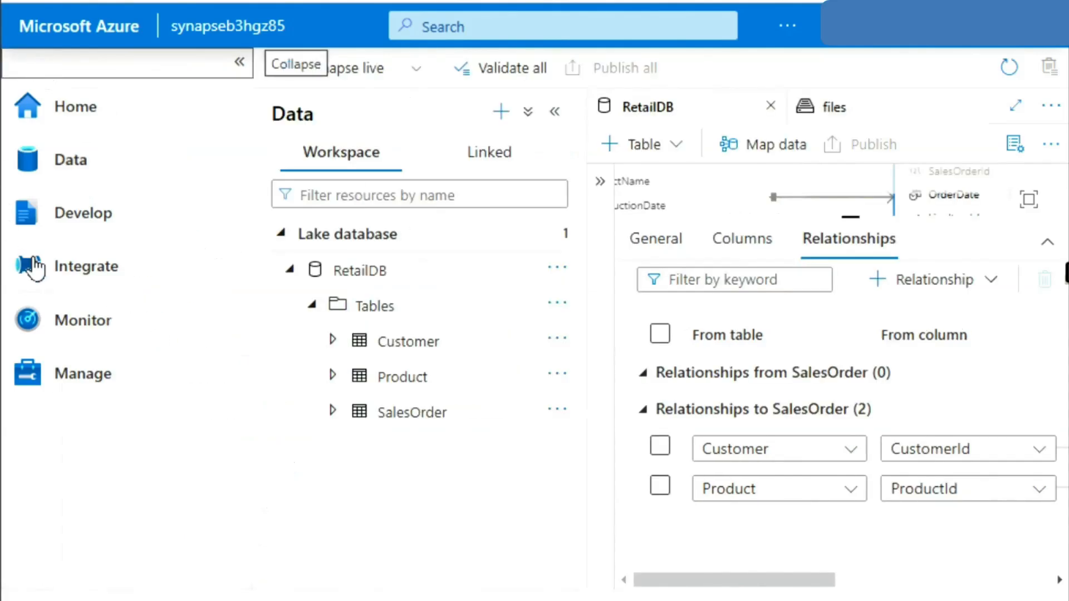
click(94, 223)
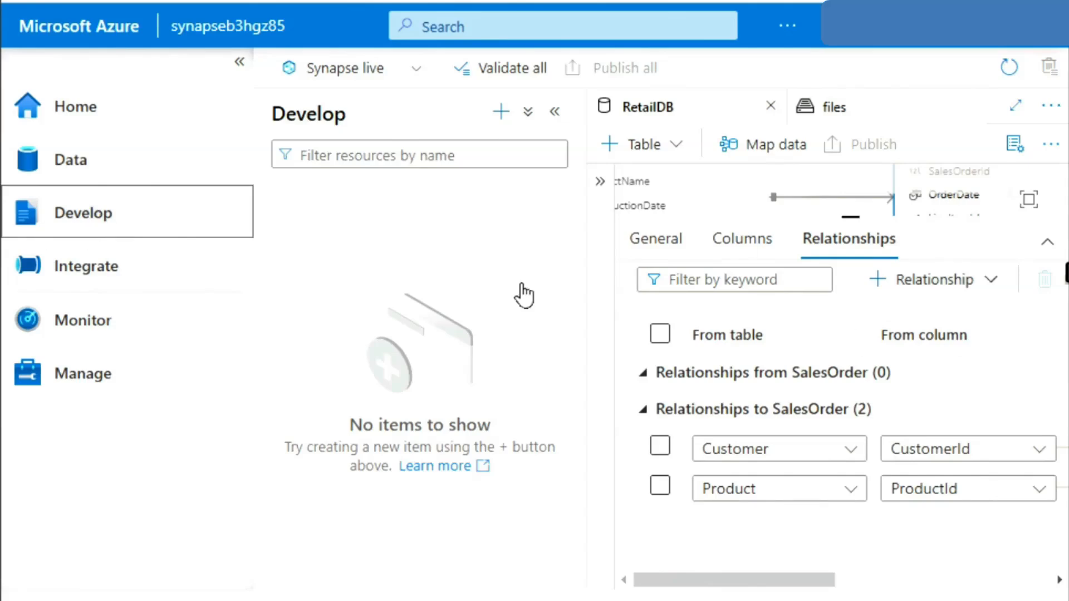
click(502, 114)
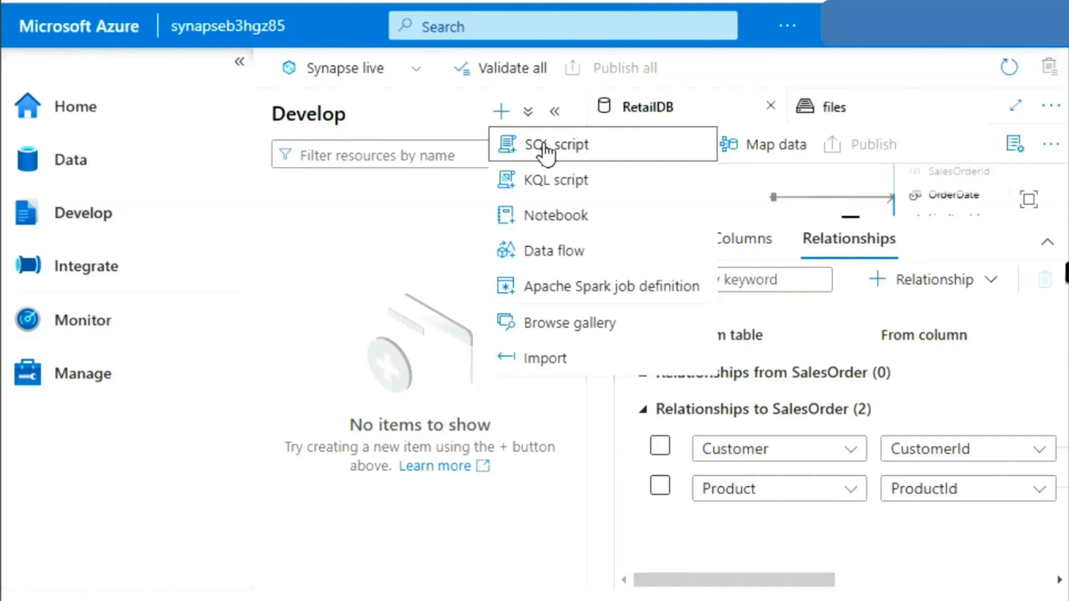
click(546, 148)
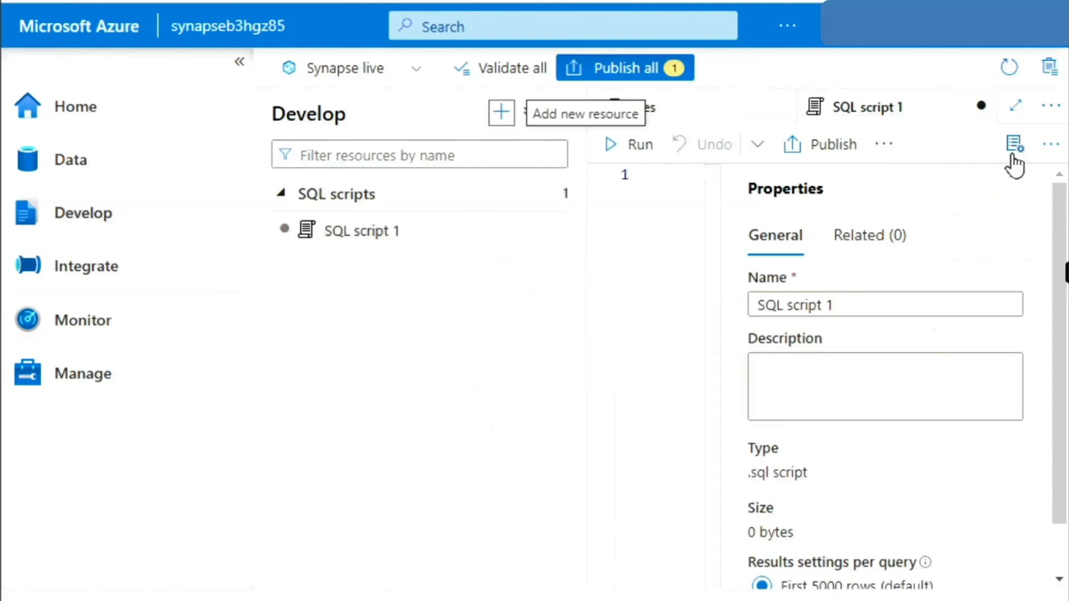
click(945, 165)
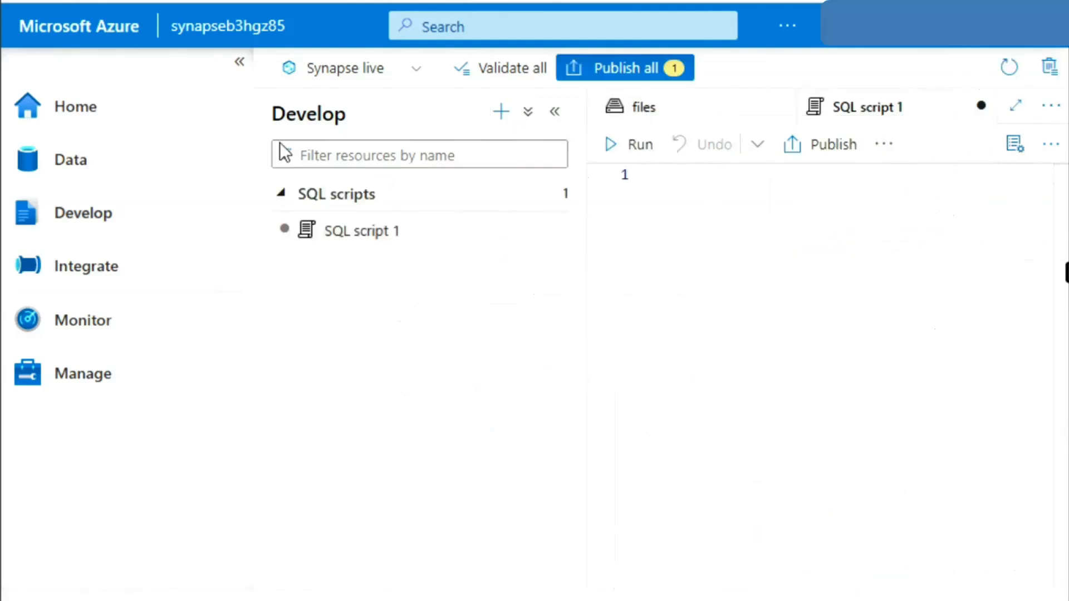
click(240, 62)
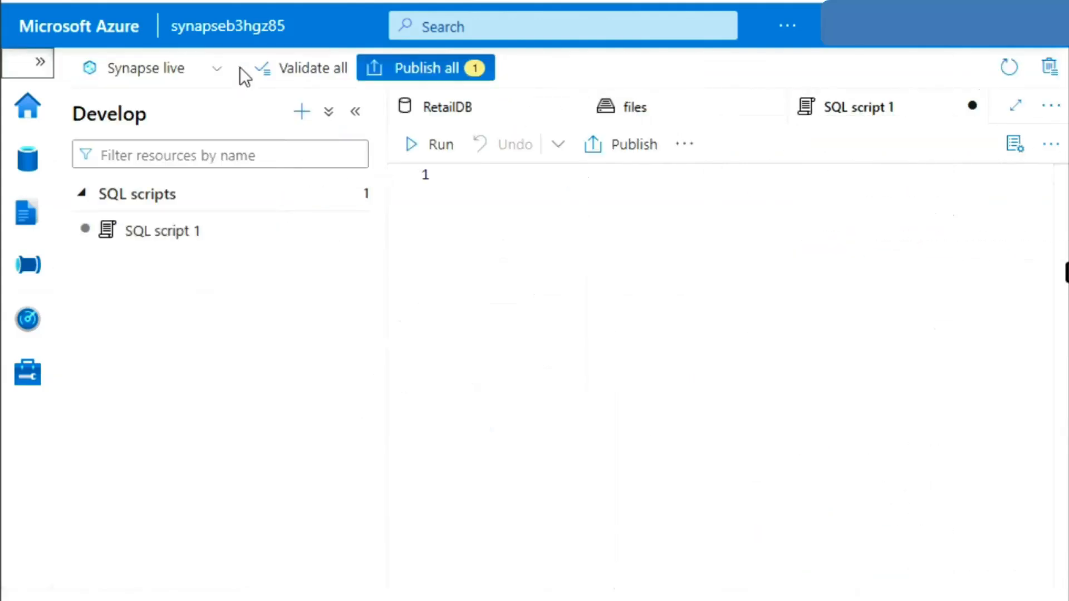
click(354, 115)
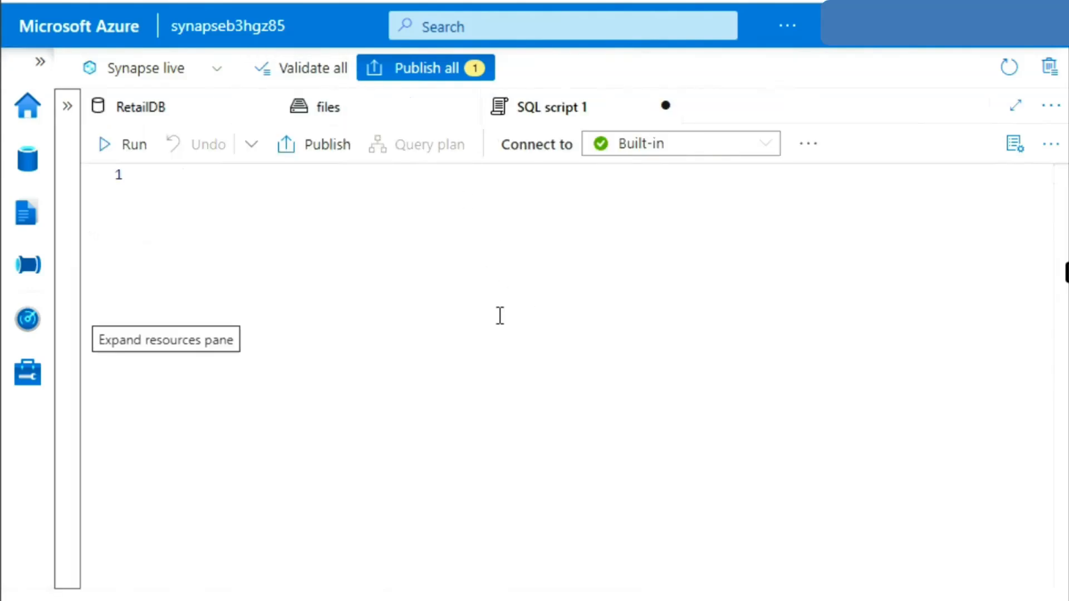
- Set the SQL script to use the RetailDB database
click(365, 182)
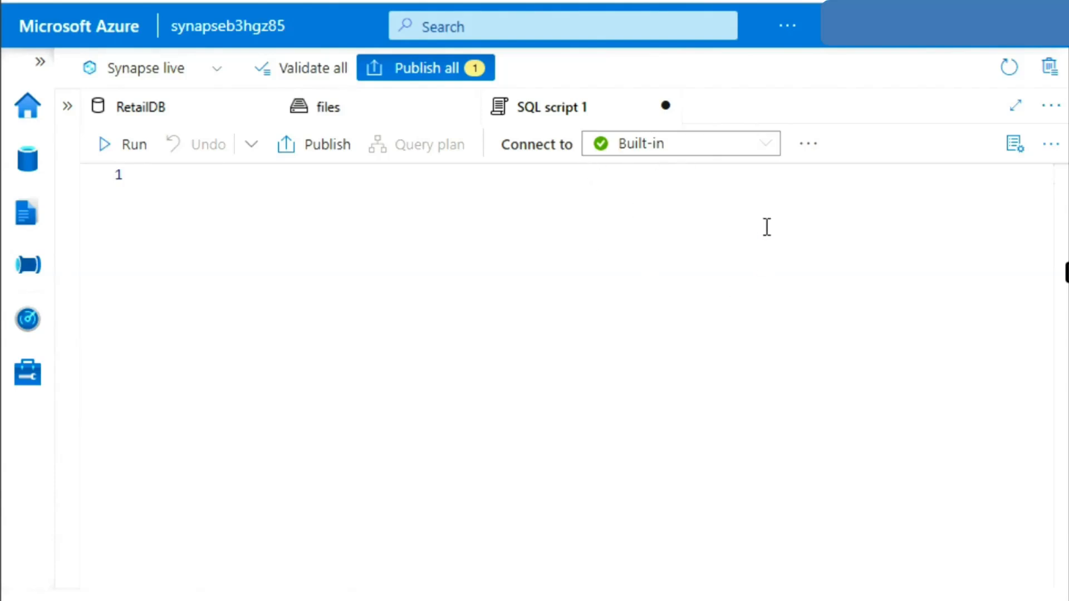
click(806, 146)
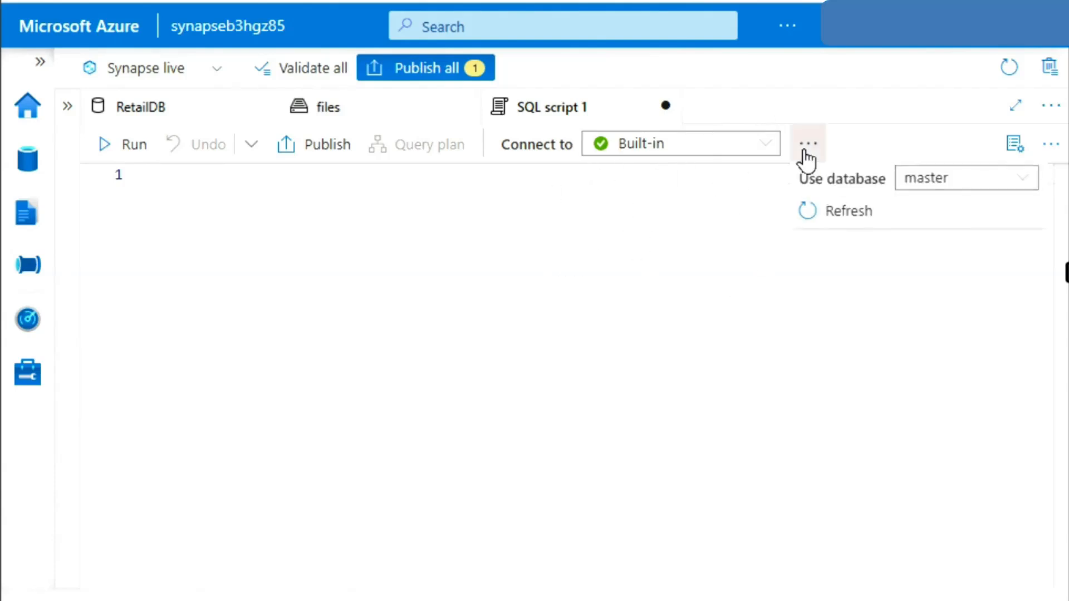
click(996, 189)
click(929, 243)
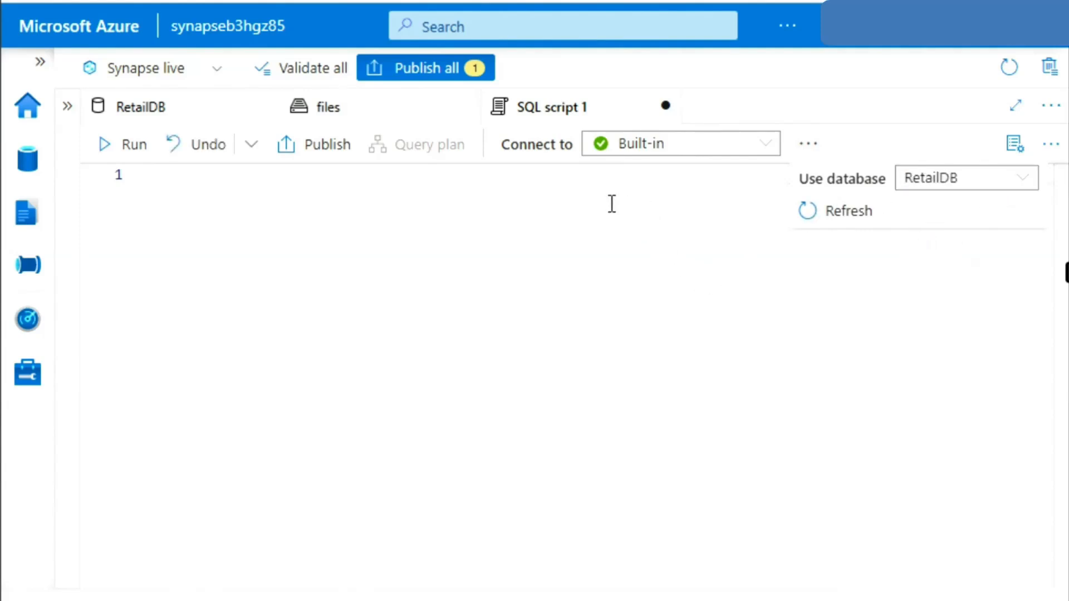
- Write and run a query selecting SalesOrderID, EmailAddress, ProductName and Quantity from SalesOrder AS o, joined to Customer AS c on CustomerId and Product AS p on ProductId
click(431, 161)
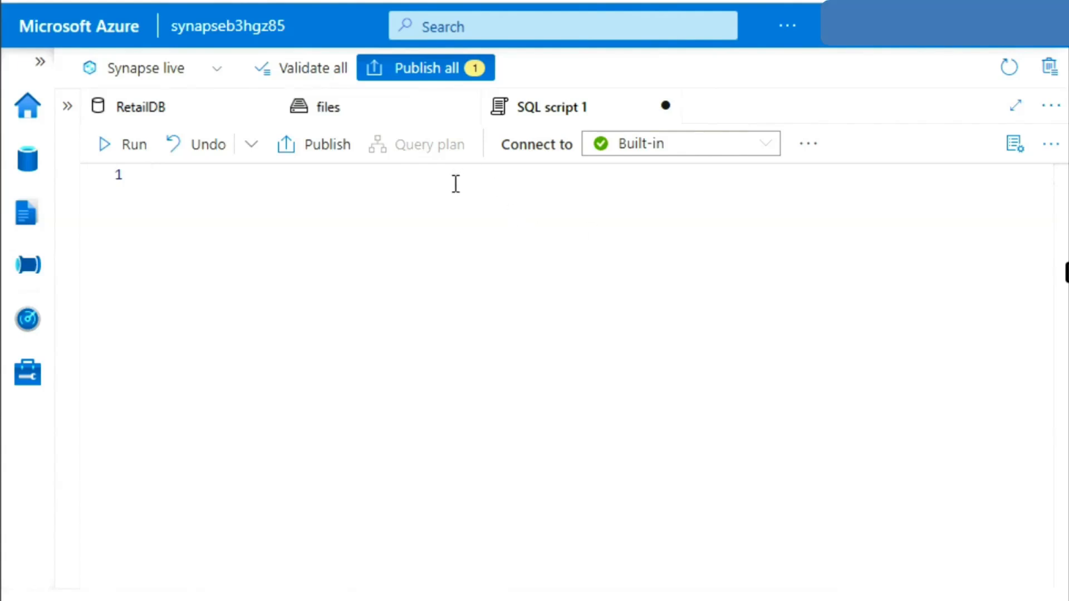
text(SELECT o.SalesOrderID, c.EmailAddress, p.ProductName, o.Quantity FROM SalesOrder AS o JOIN Customer AS c ON o.CustomerId = c.CustomerId JOIN Product AS p ON o.ProductId = p.ProductId)
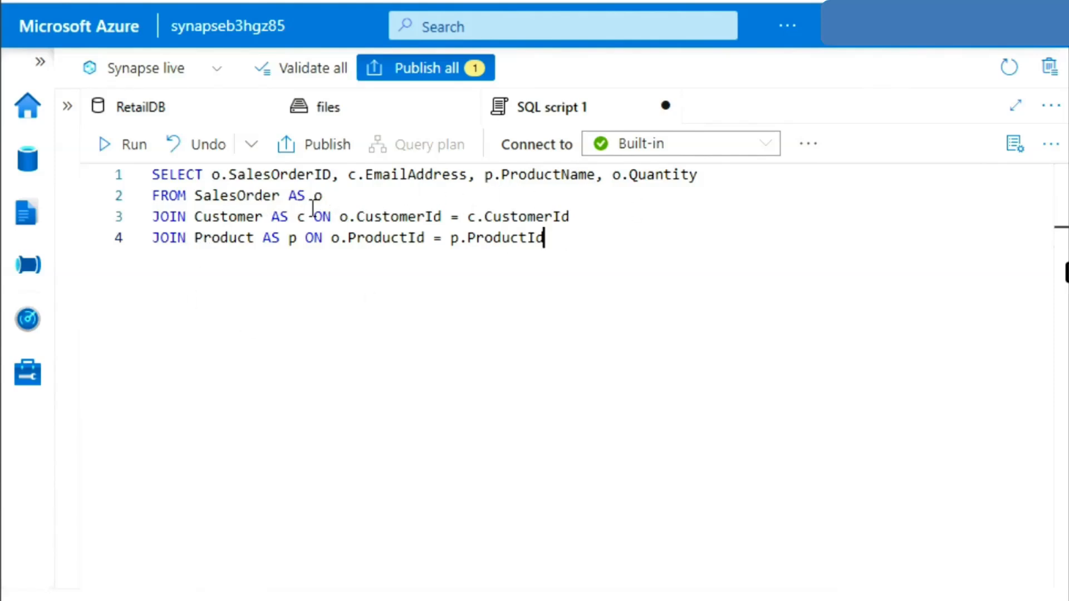
click(115, 145)
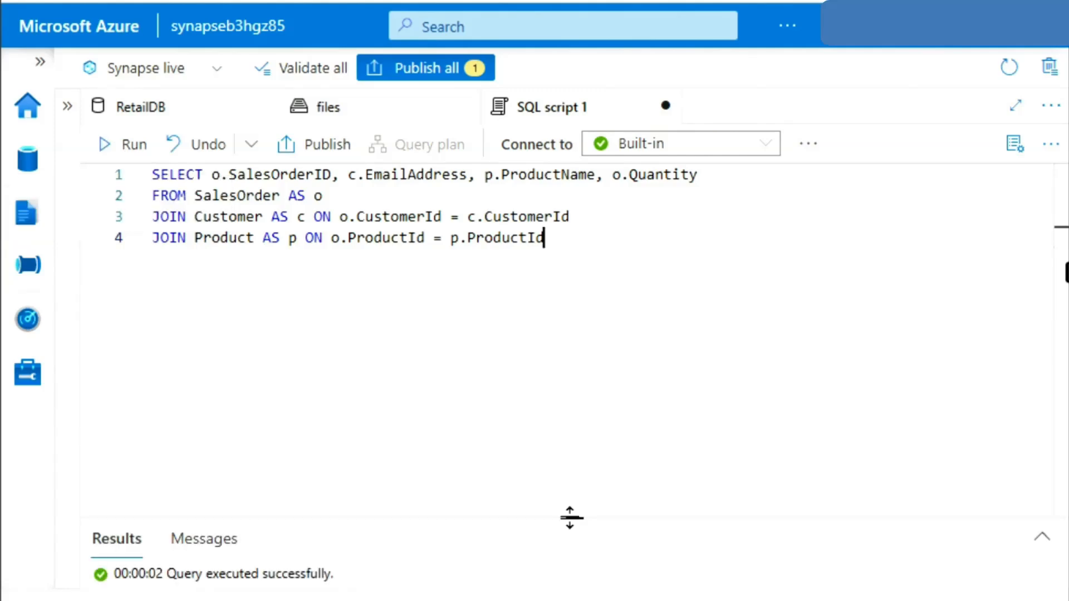
- Review the query results in an enlarged results area, and close the SQL script, discarding its changes
drag(572, 517, 593, 214)
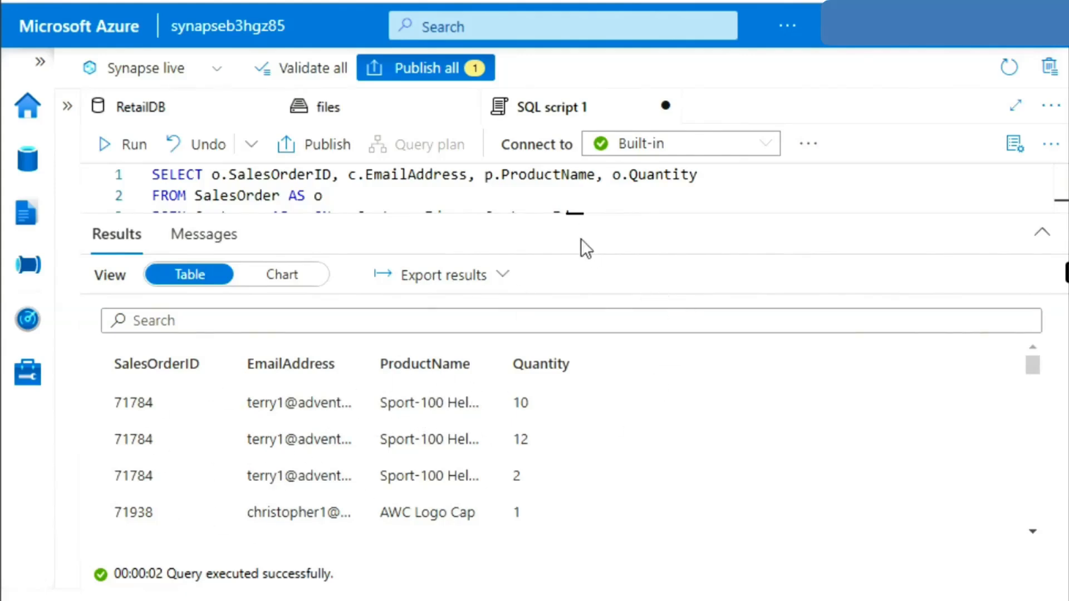
drag(572, 215, 573, 506)
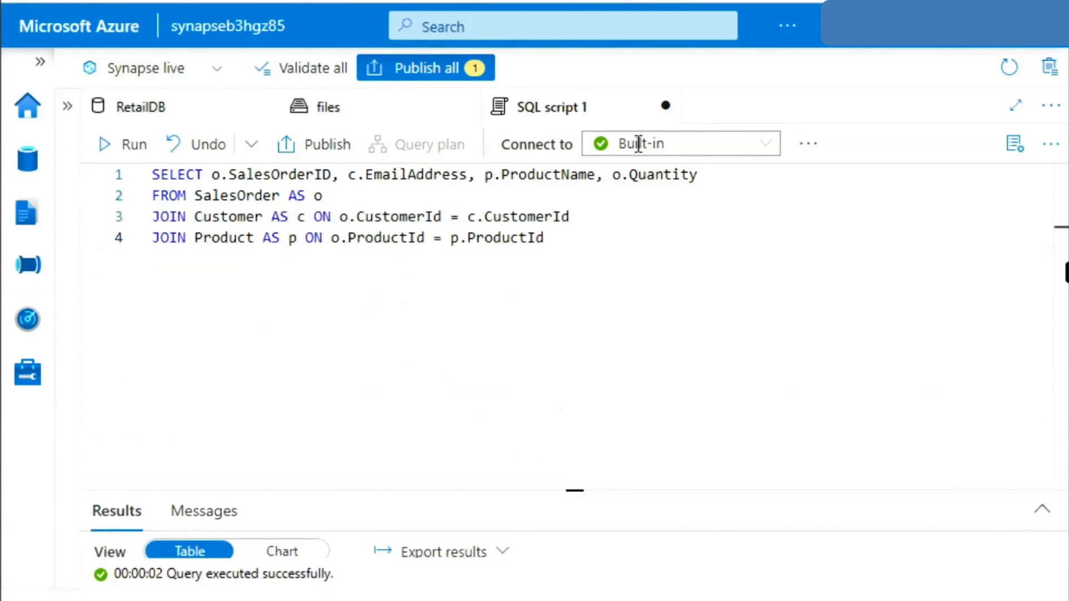
click(667, 106)
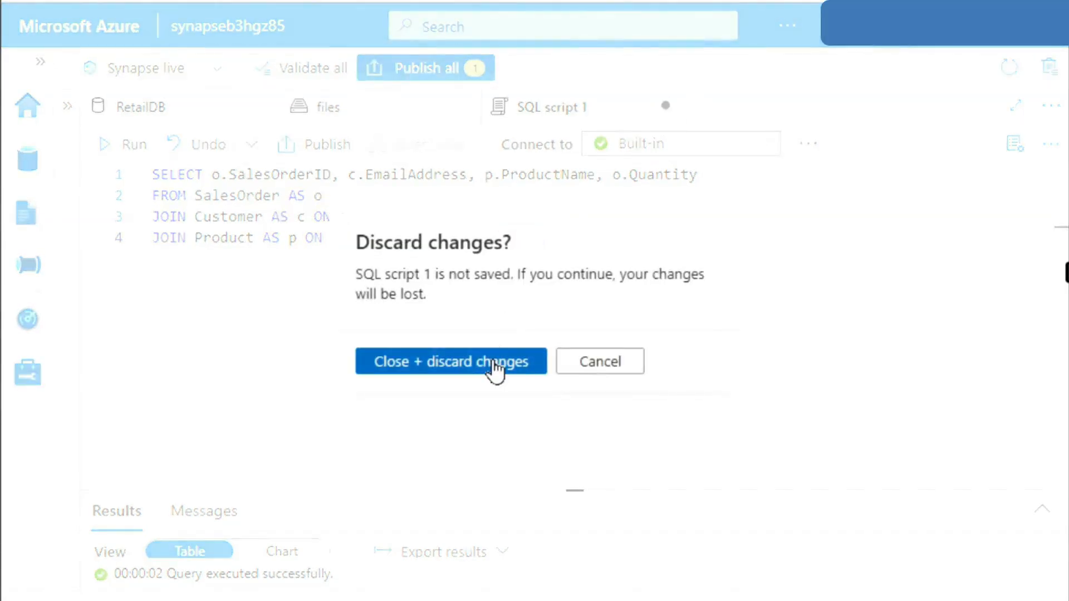
click(494, 365)
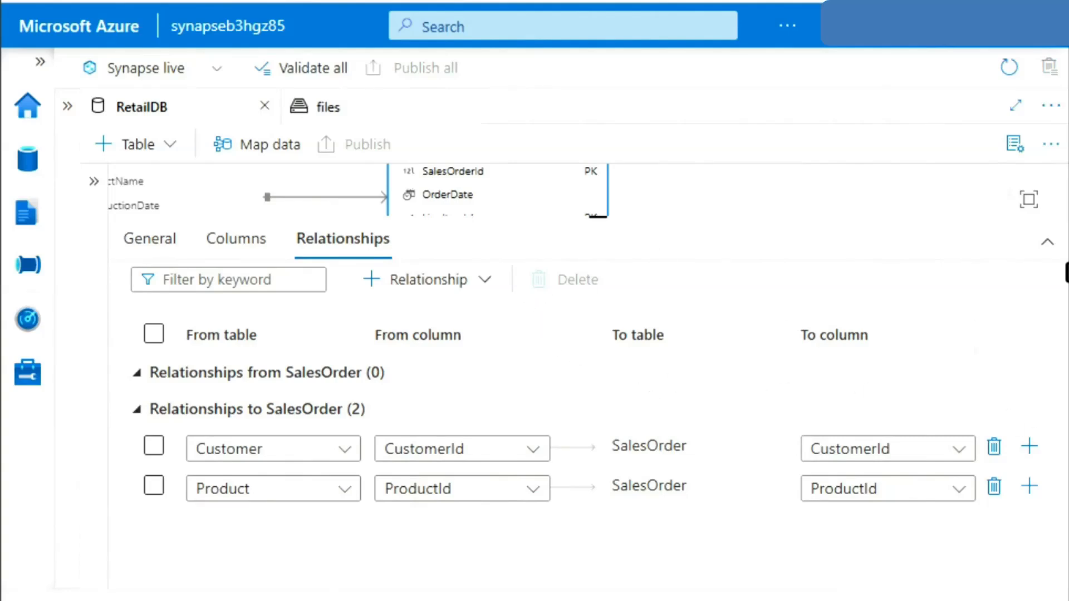
- Create a new notebook in the Develop hub and attach it to the sparkb3hgz85 Spark pool
click(41, 64)
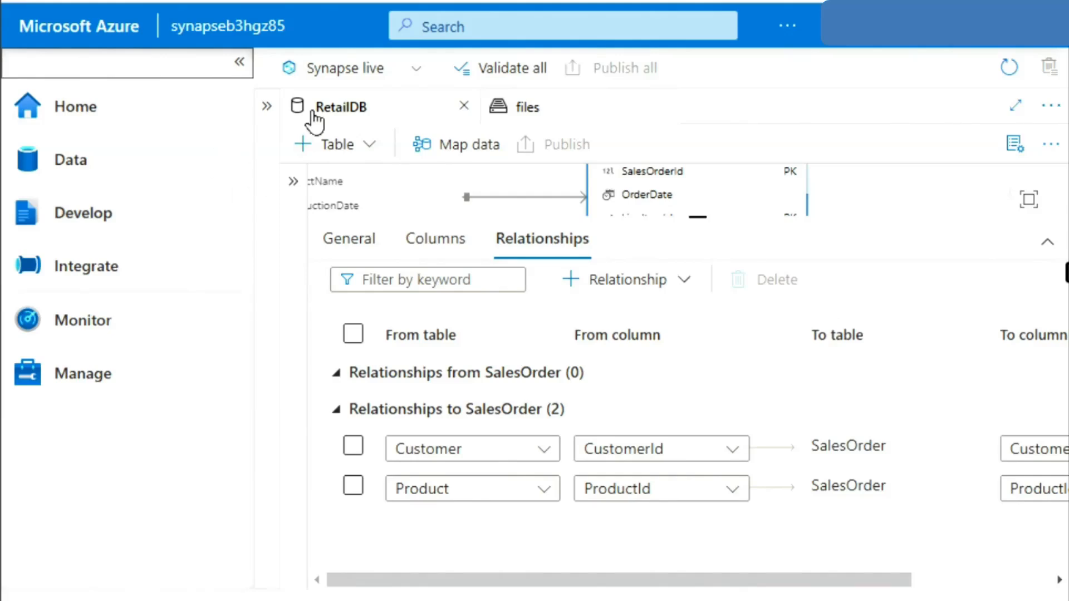
click(267, 107)
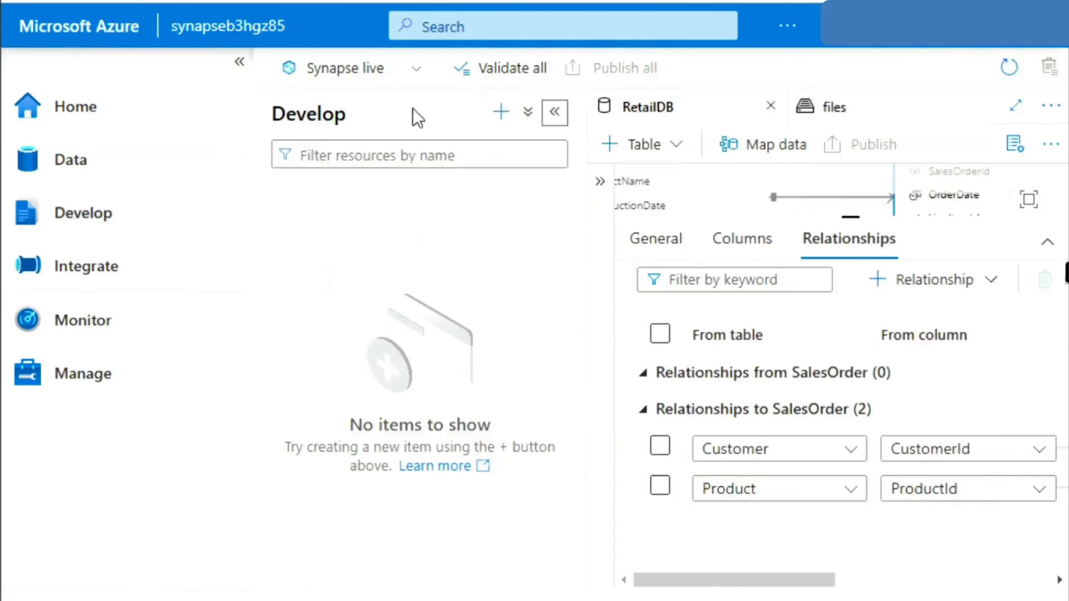
click(501, 112)
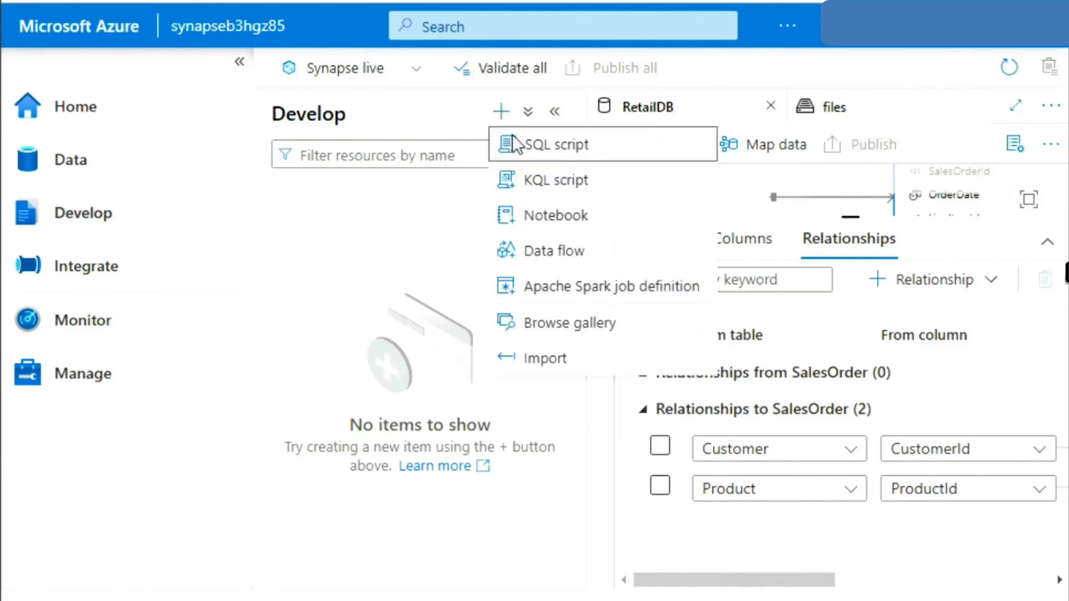
click(557, 216)
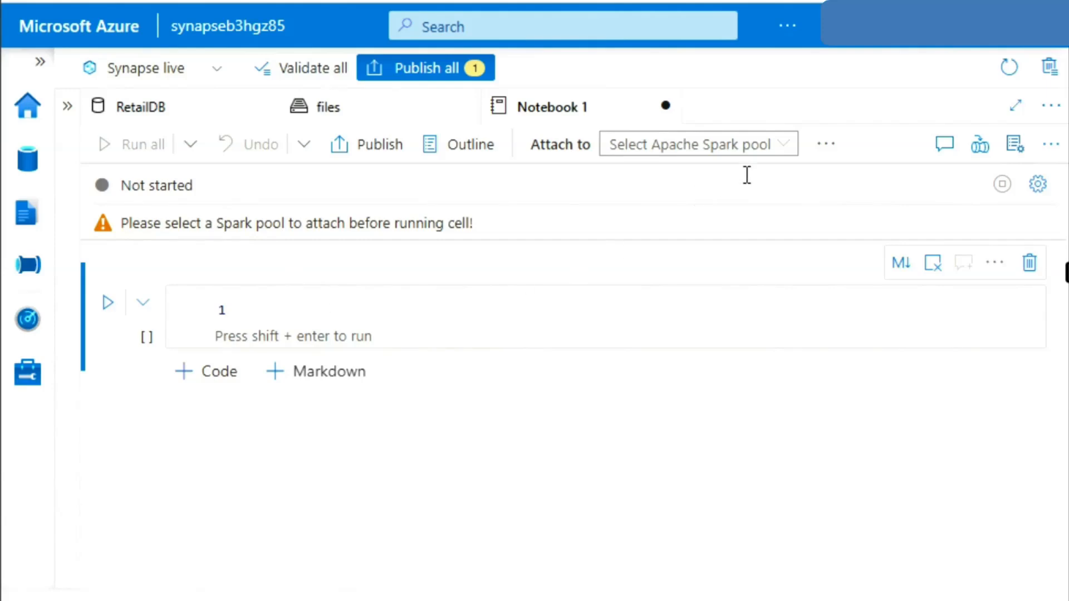
click(789, 161)
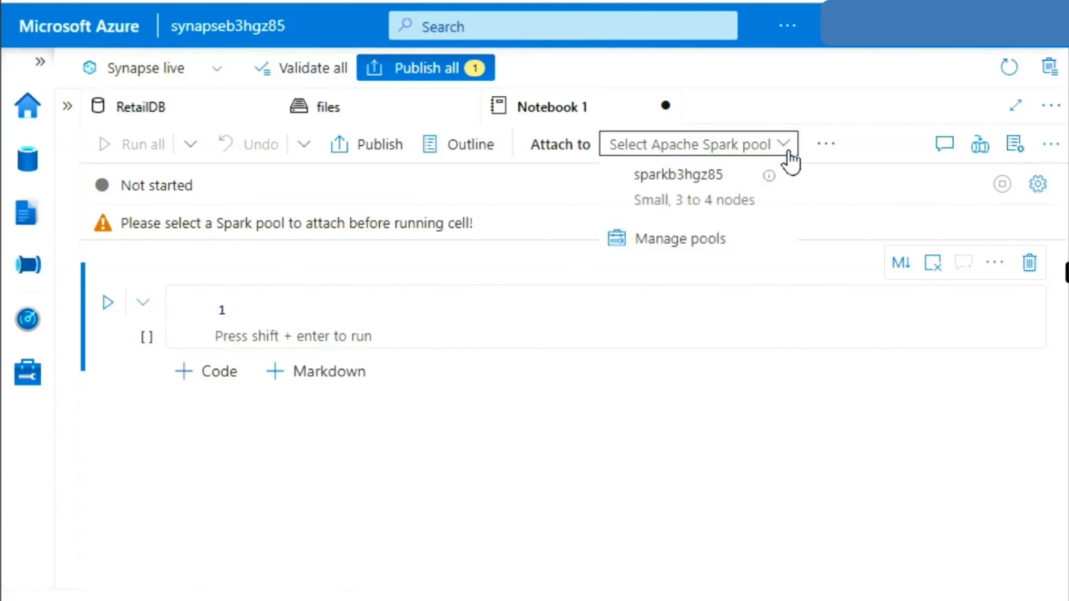
click(677, 203)
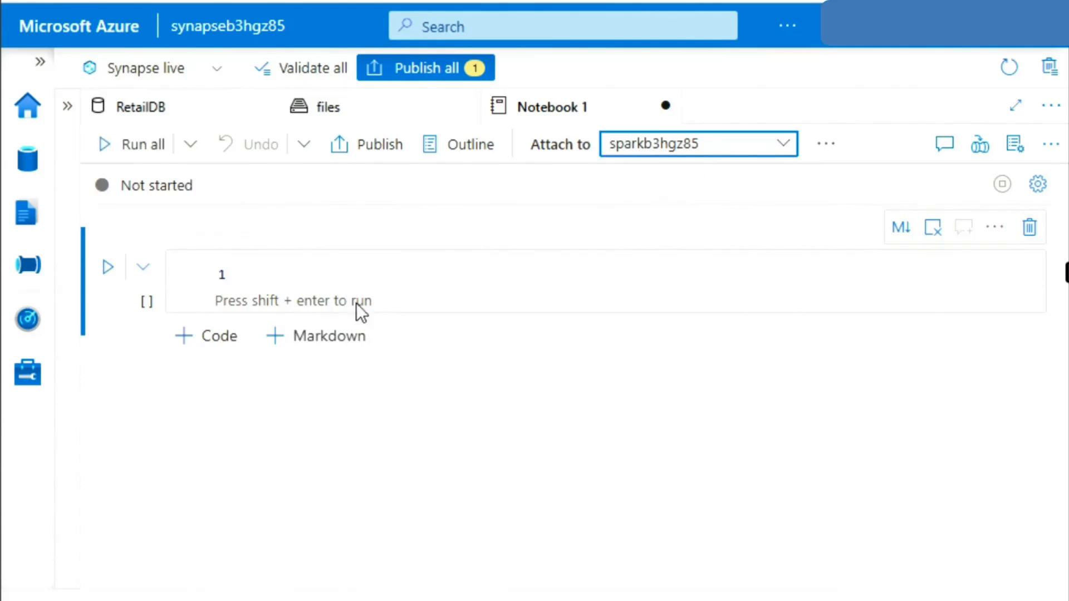
- Write and run a %%sql cell inserting a RetailDB SalesOrder row with test order and customer IDs, TimeStamp 2022-01-01, line item 1, product 5, quantity 1
click(307, 267)
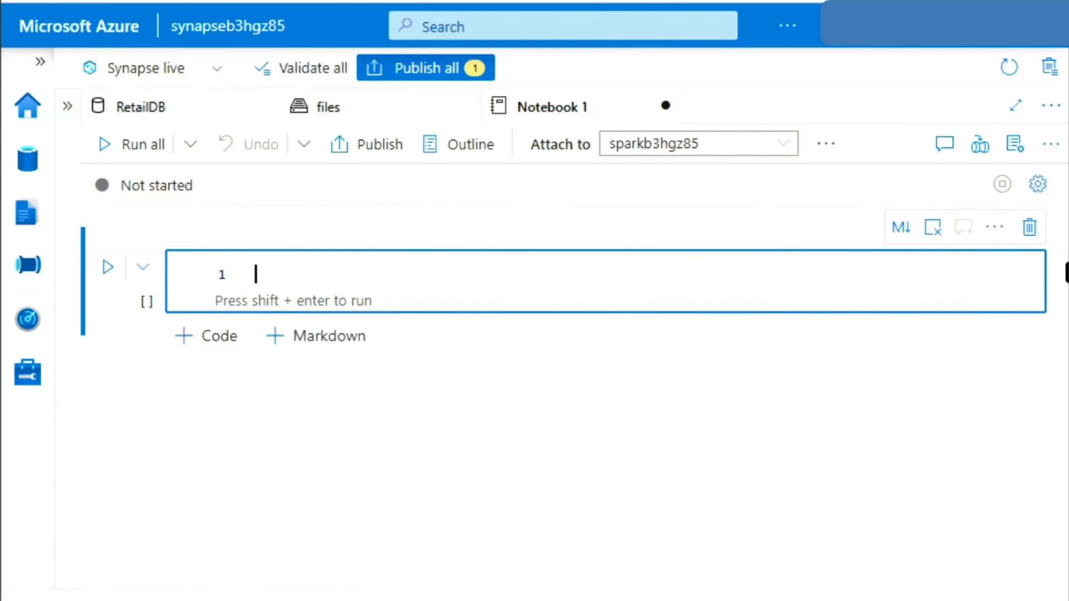
text(%%sql INSERT INTO `RetailDB`.`SalesOrder` VALUES (99999, CAST('2022-01-01' AS TimeStamp), 1, 6, 5, 1))
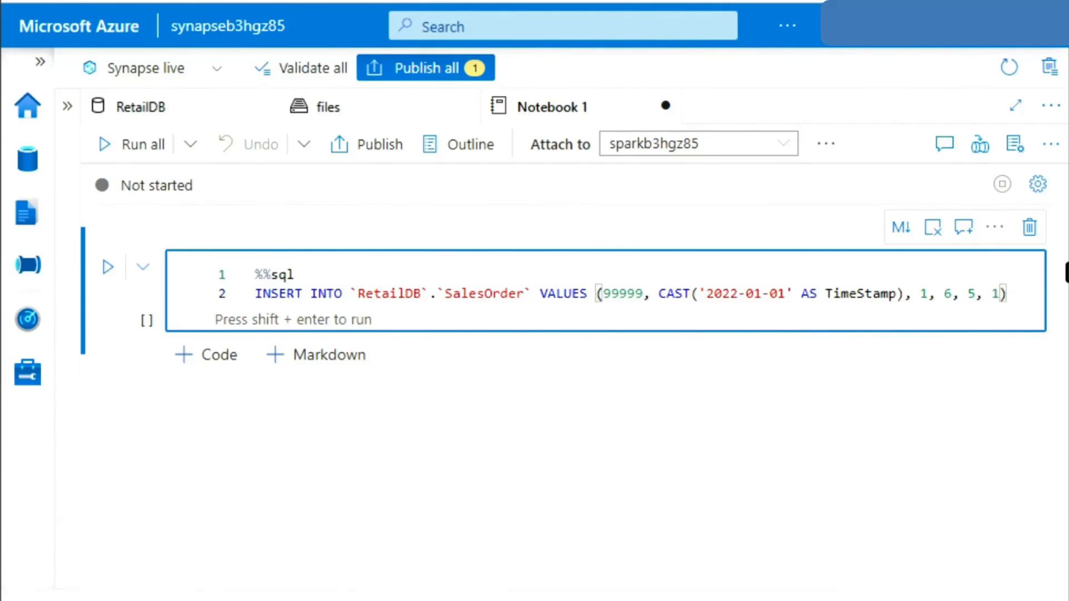
click(108, 268)
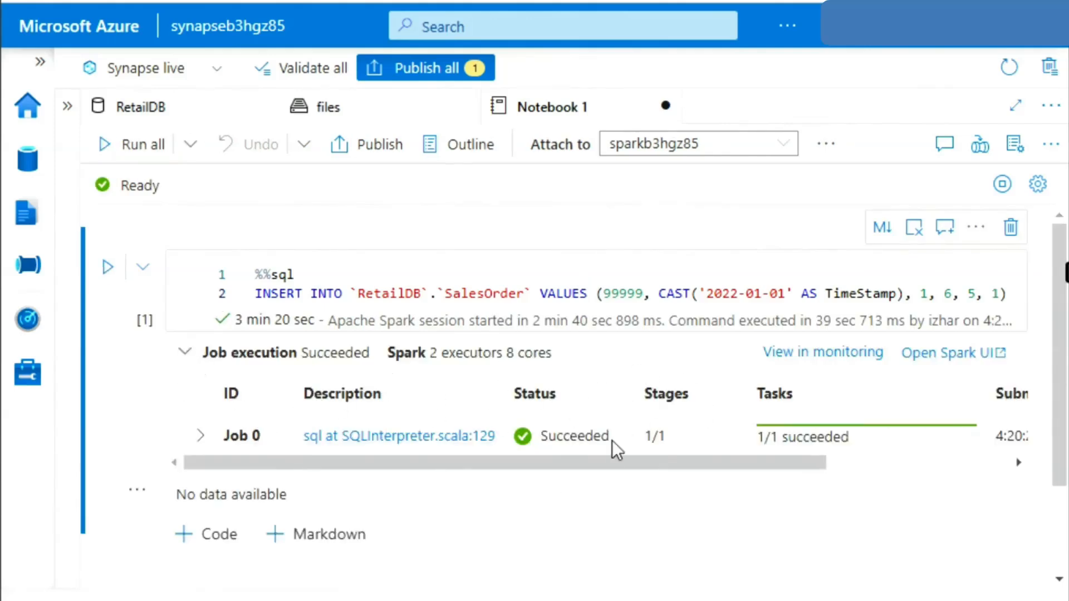
- Add a code cell and run a %%sql query selecting all columns from RetailDB's SalesOrder table where SalesOrderId matches the inserted order
click(196, 539)
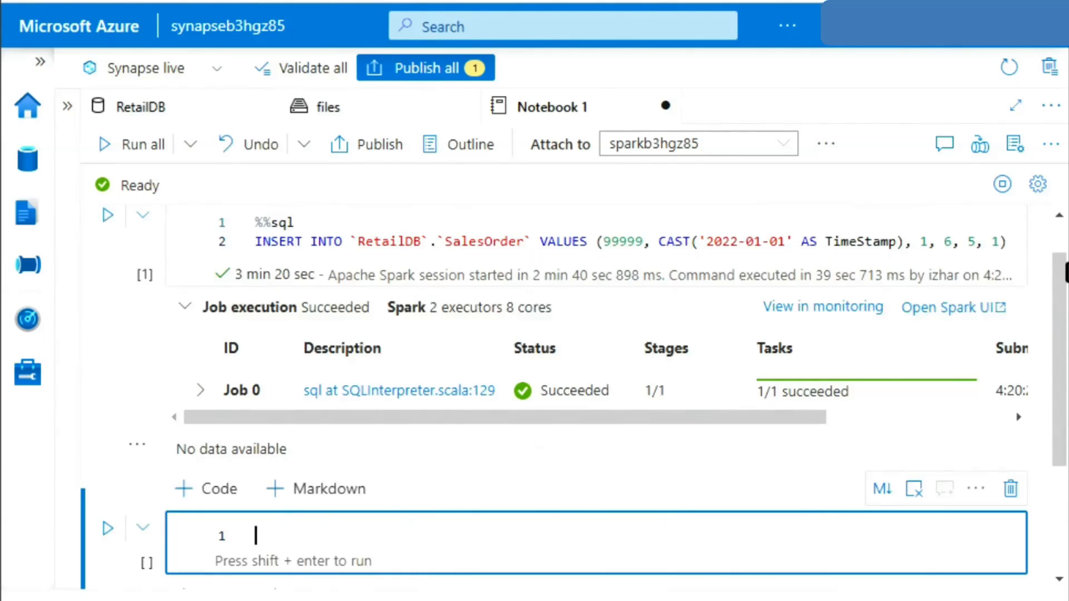
text(%%sql SELECT * FROM `RetailDB`.`SalesOrder` WHERE SalesOrderId = 99999)
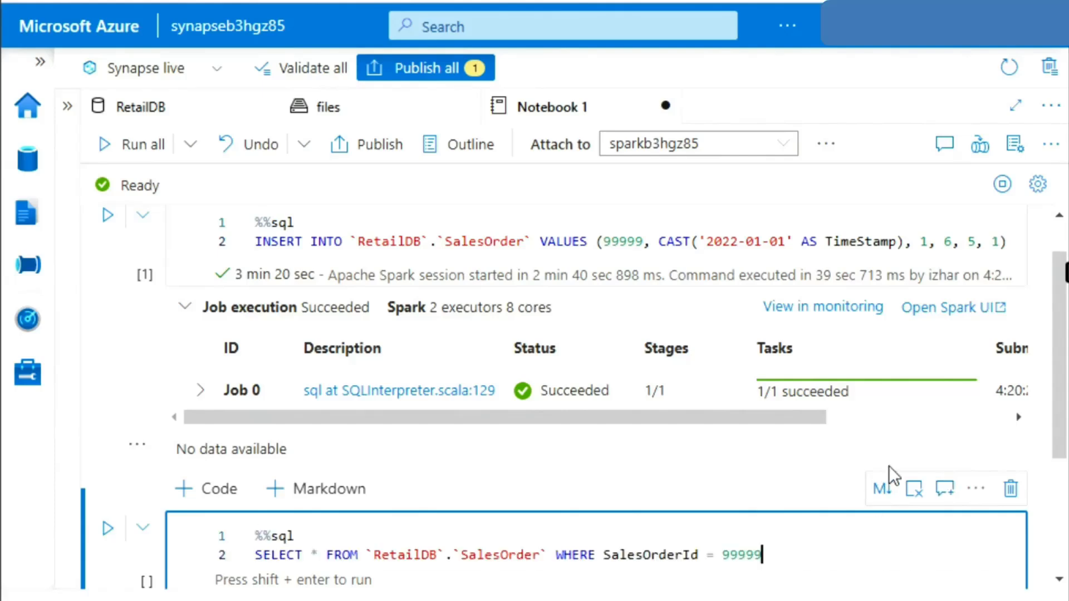
scroll(902, 444, down, 2)
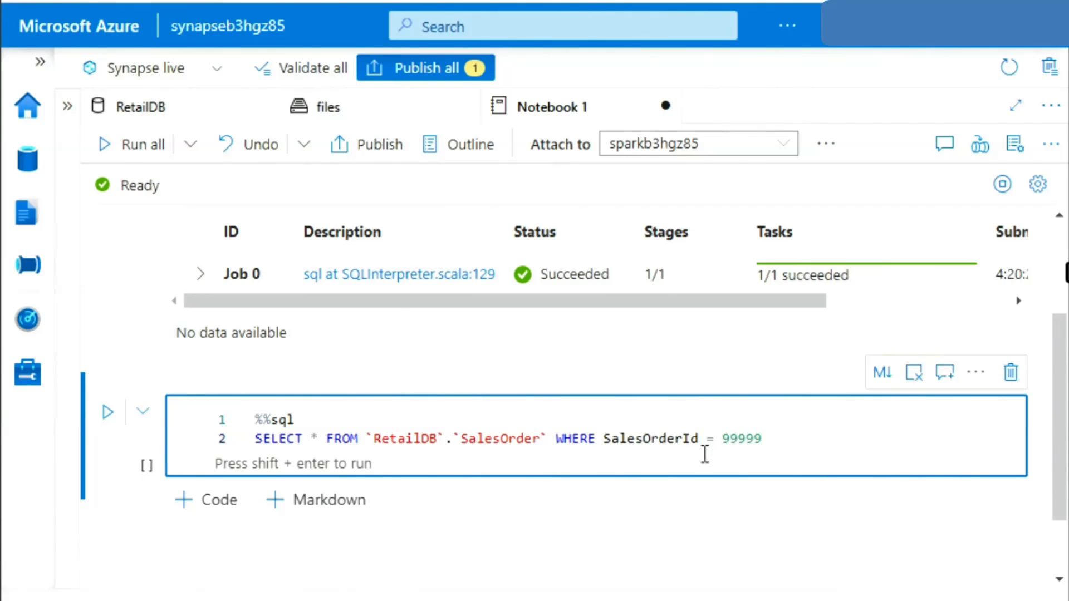
click(107, 415)
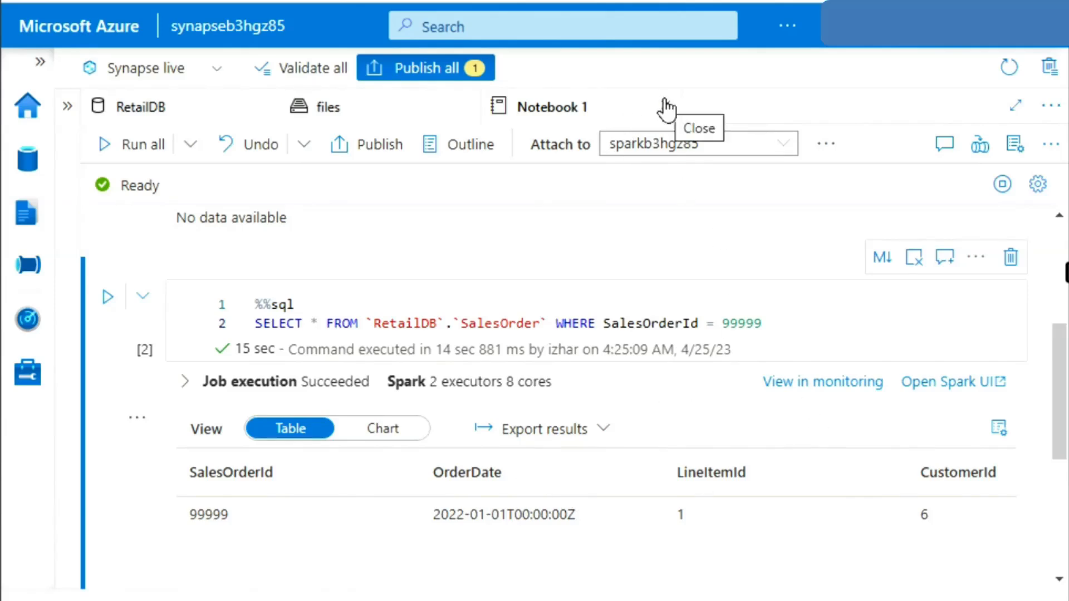
- Close the notebook, stopping its Spark session and discarding the unsaved changes
click(665, 108)
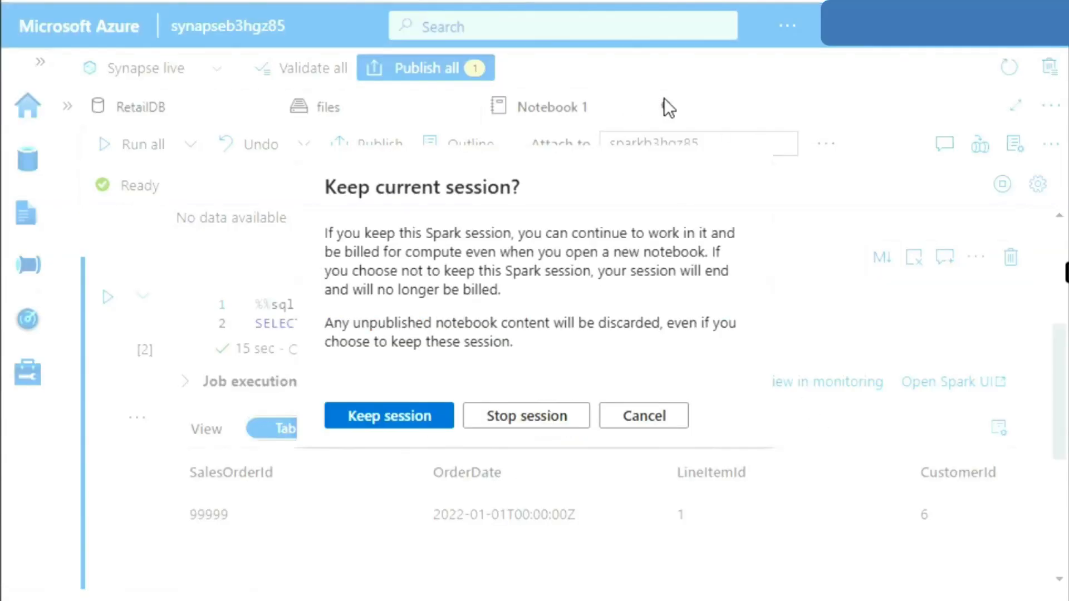
click(526, 416)
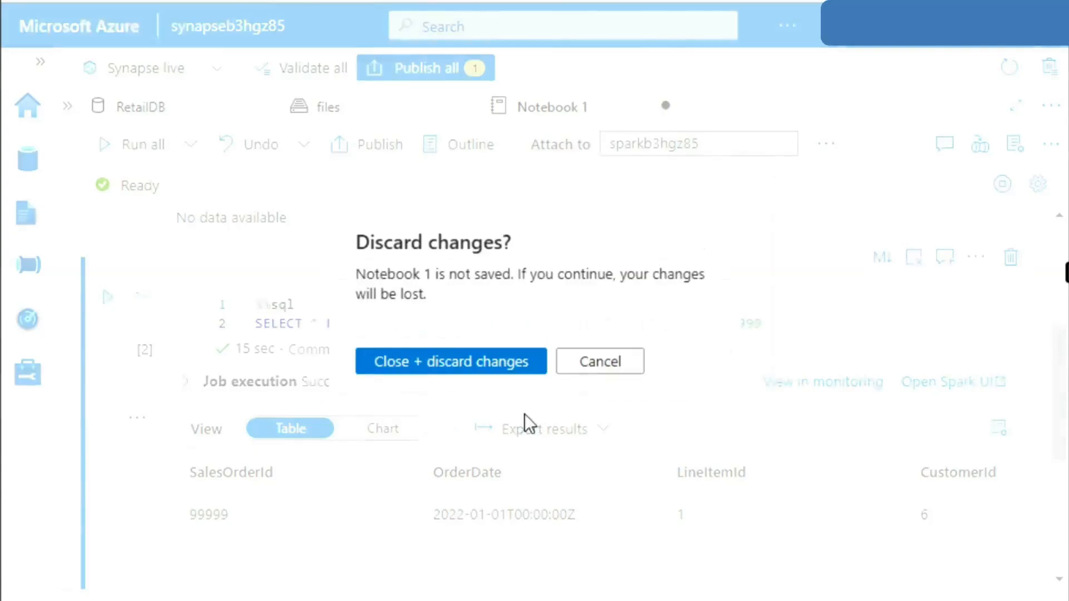
click(507, 367)
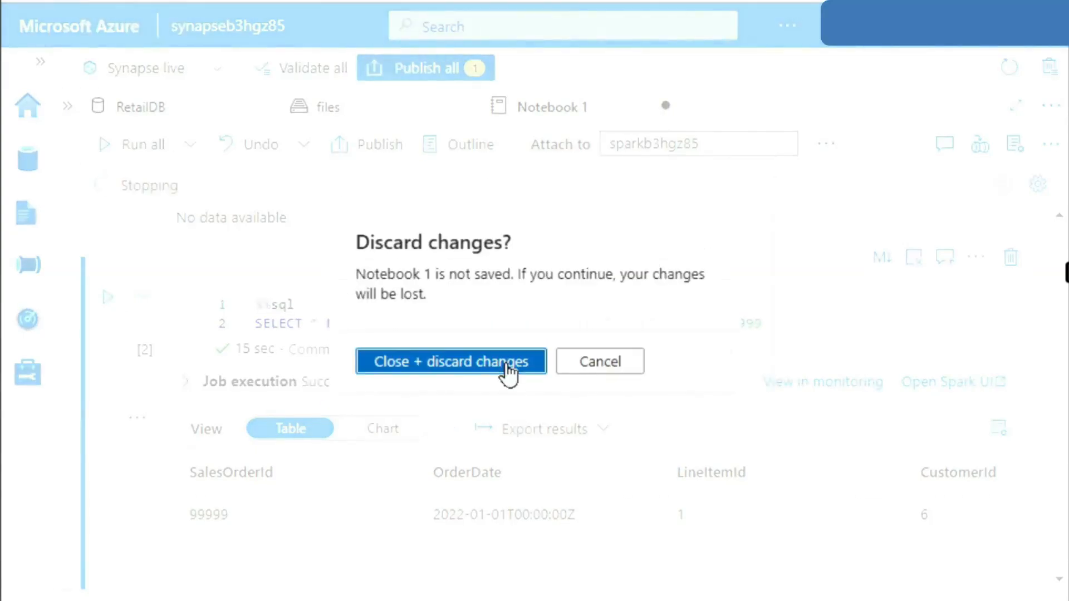